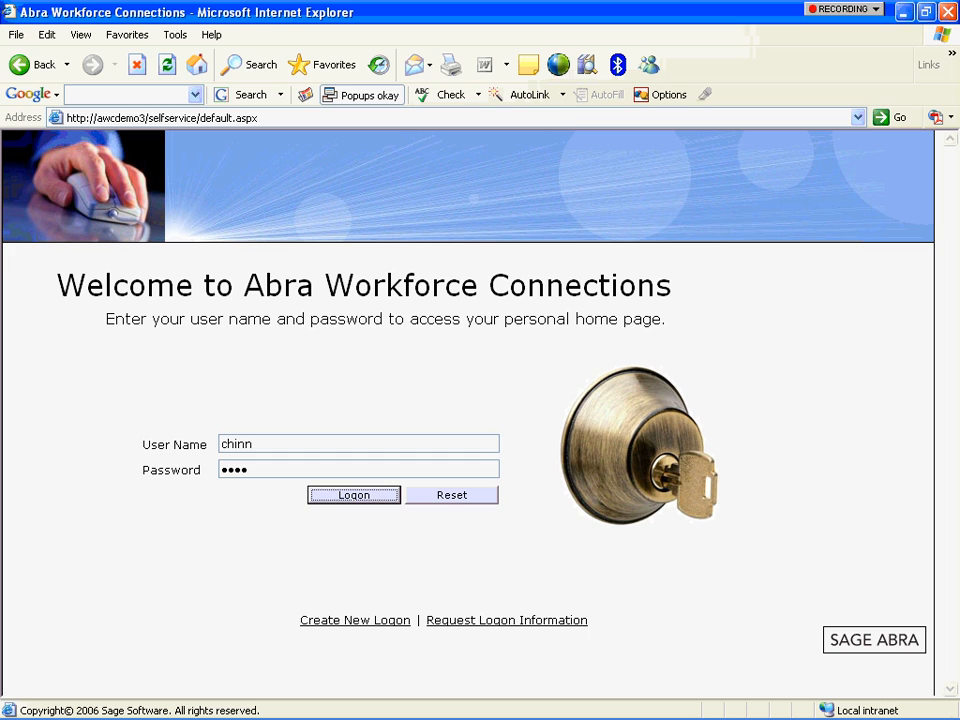
Submit the recruiter's logon details to reach the Message Center home page.
key(Return)
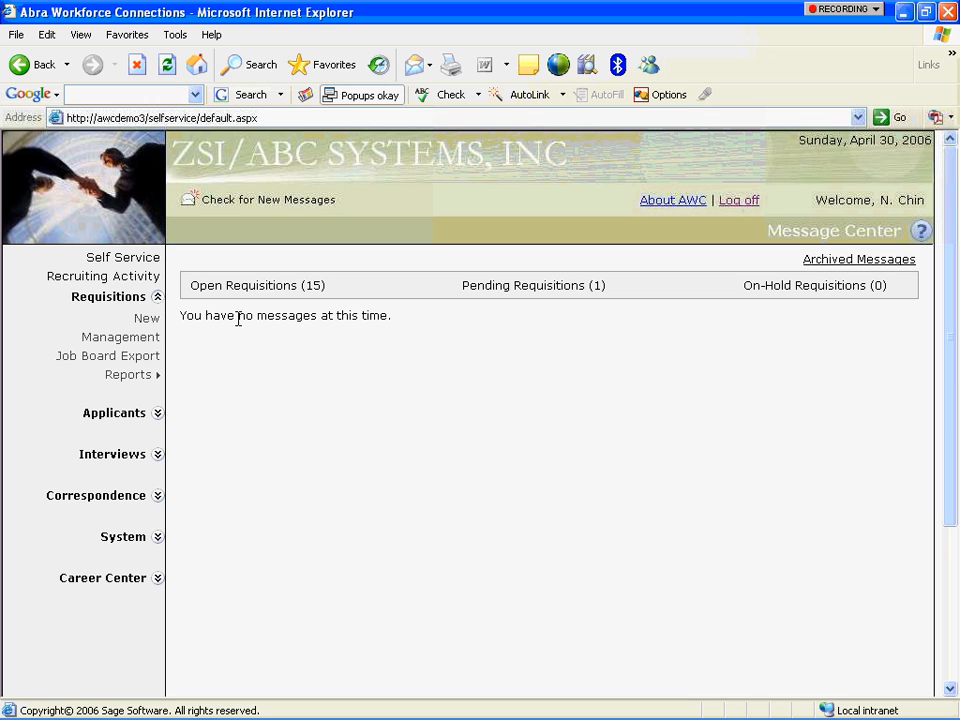
Collapse and re-expand Requisitions in the navigation, then expand the Applicants section.
click(157, 298)
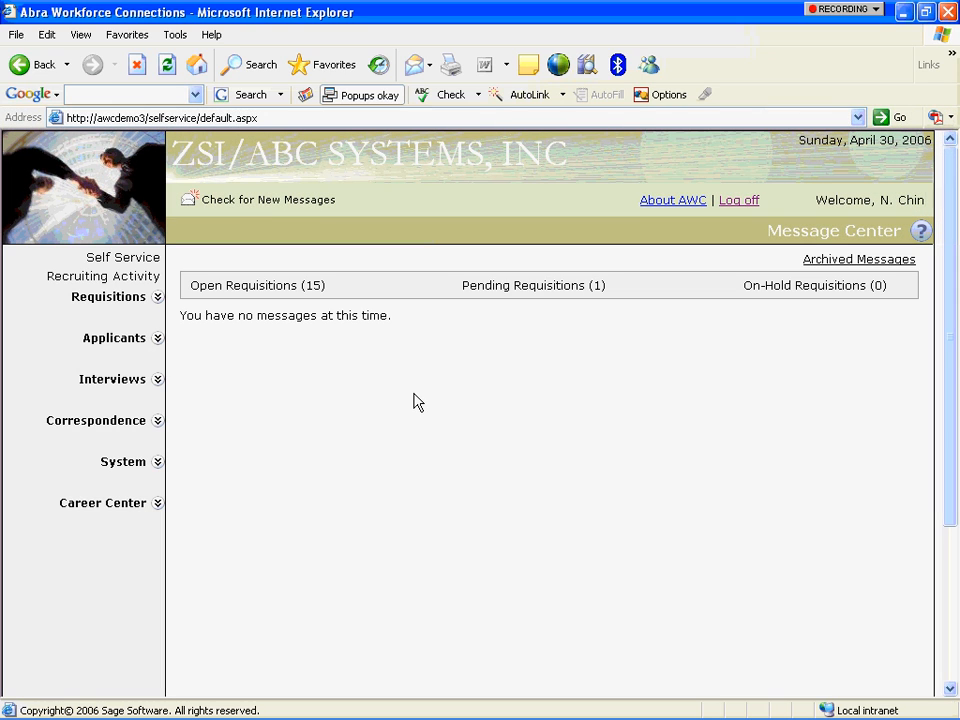
click(157, 297)
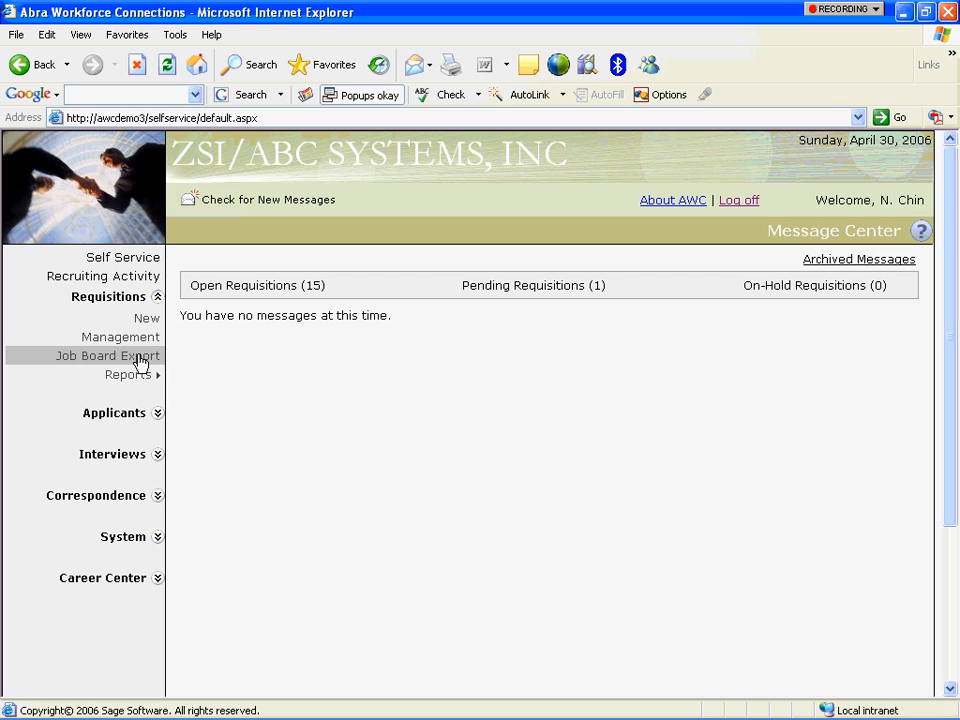
mouse_move(141, 380)
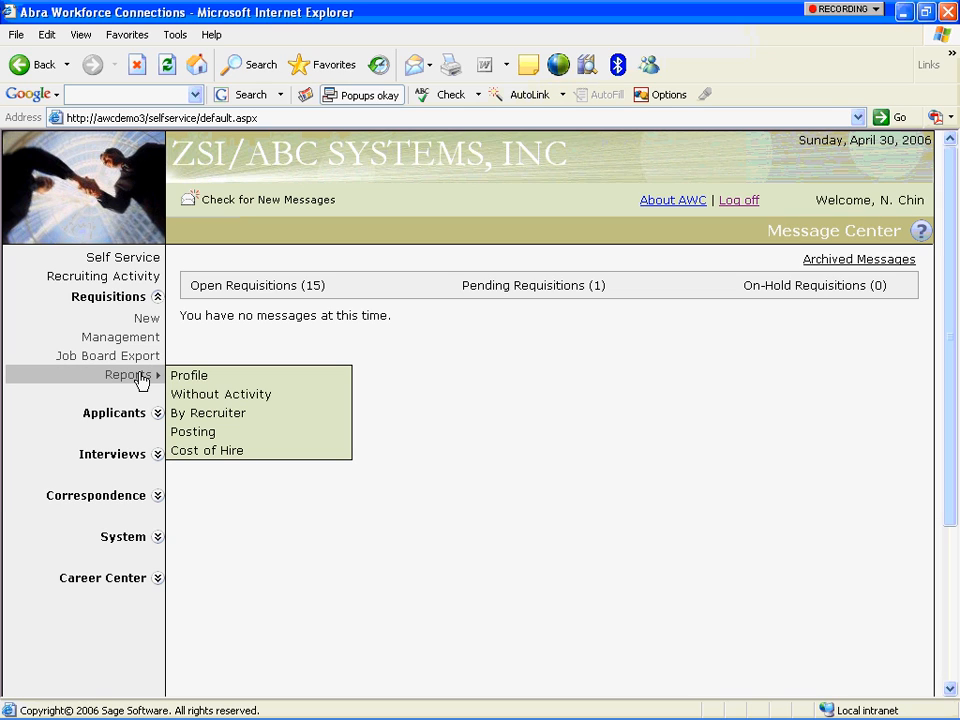
click(156, 415)
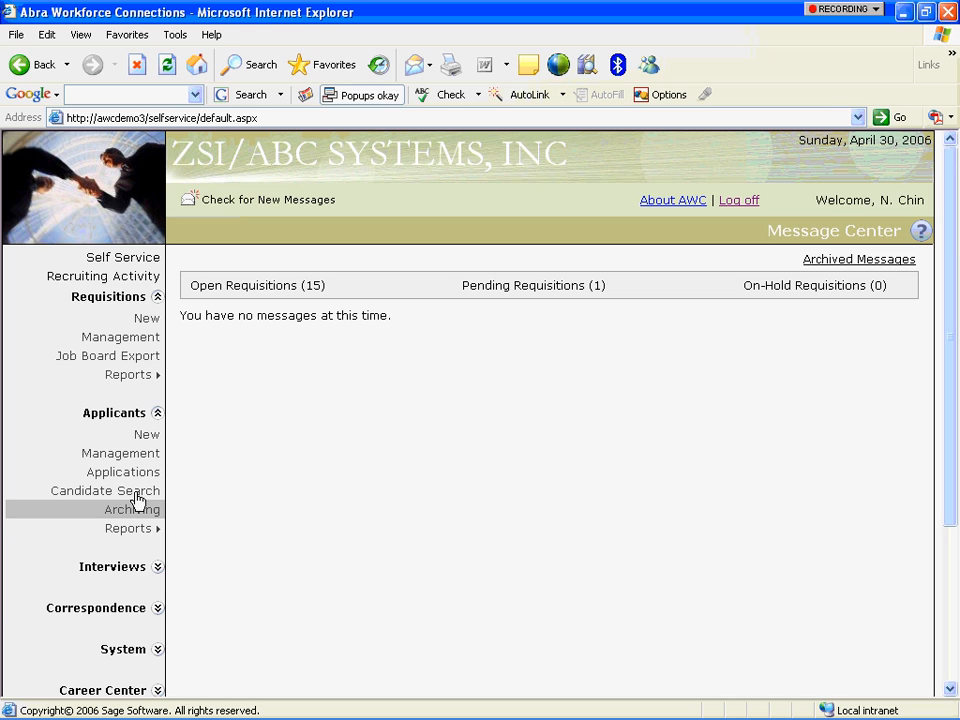
Show the Applicants Reports list and expand the Interviews and Correspondence navigation sections.
click(141, 528)
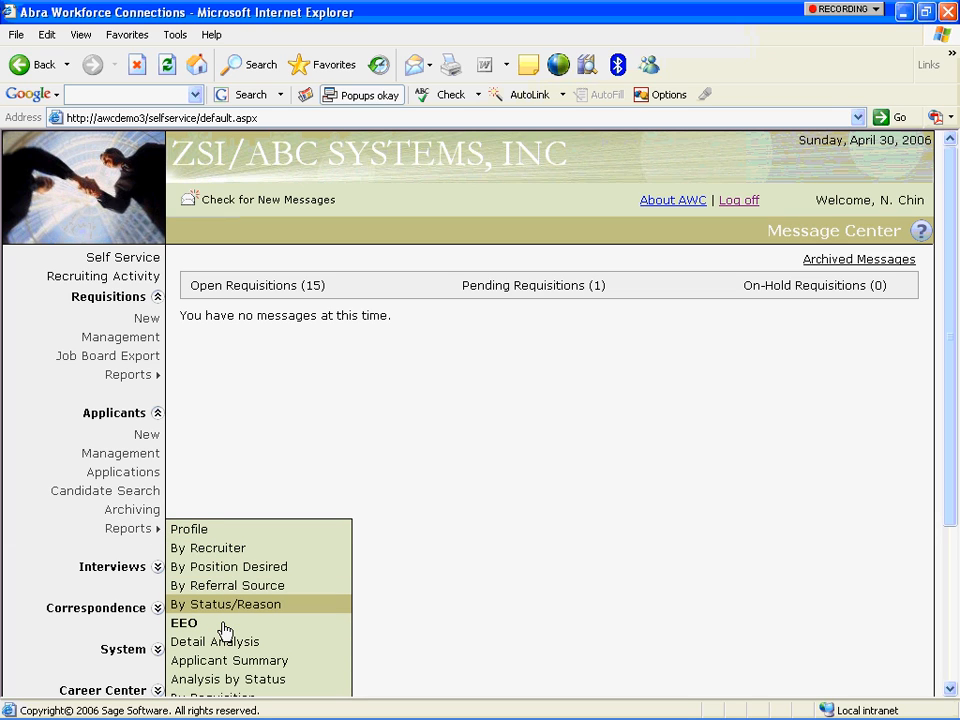
click(156, 567)
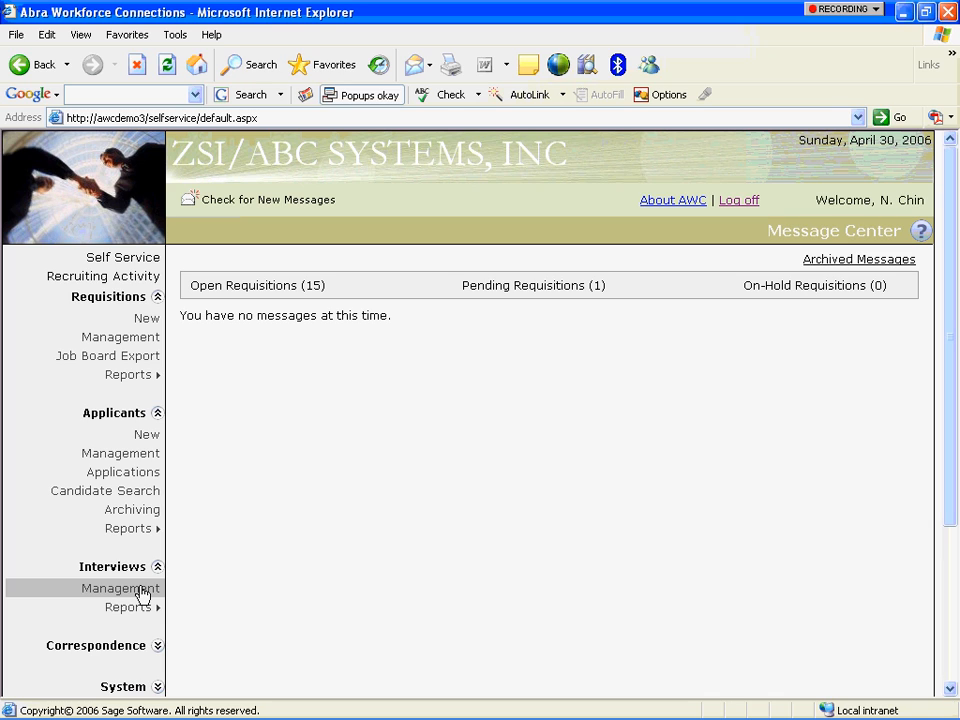
mouse_move(142, 608)
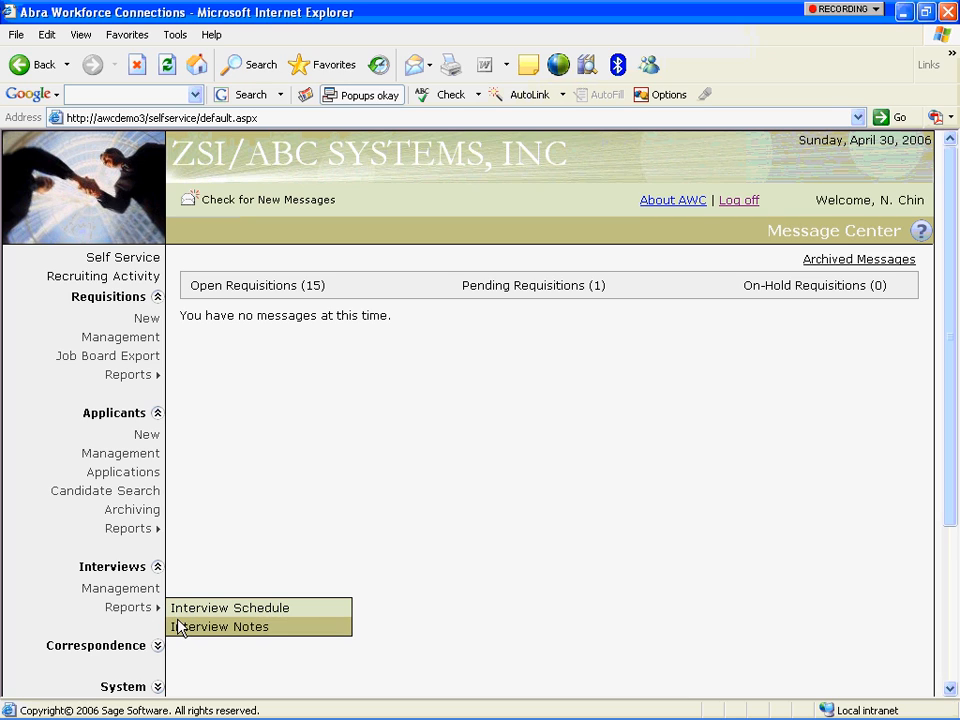
click(158, 646)
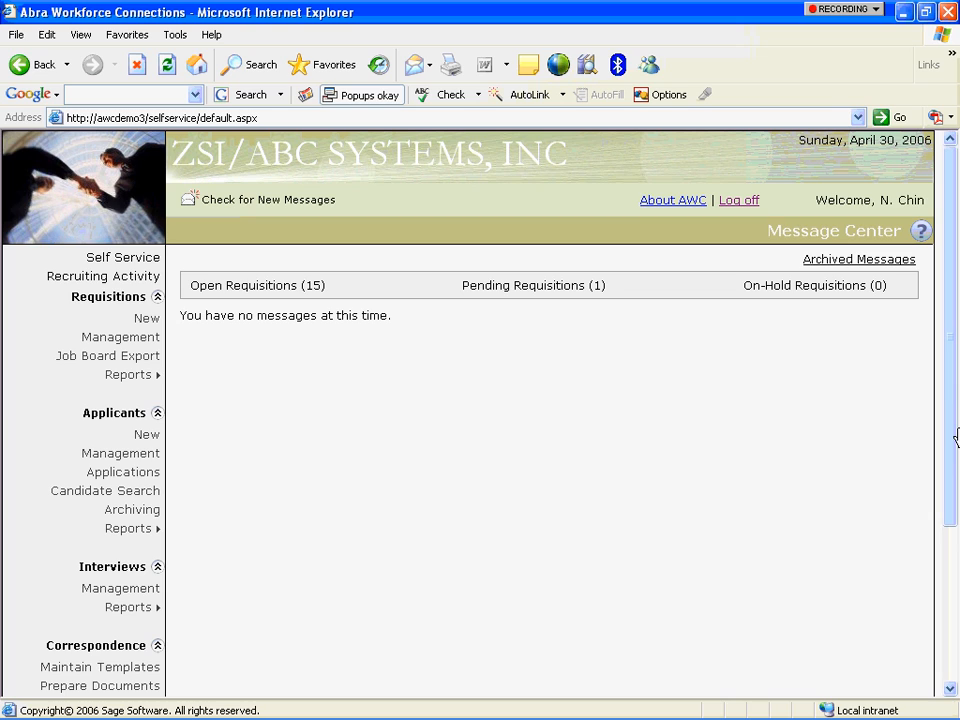
drag(955, 410, 954, 508)
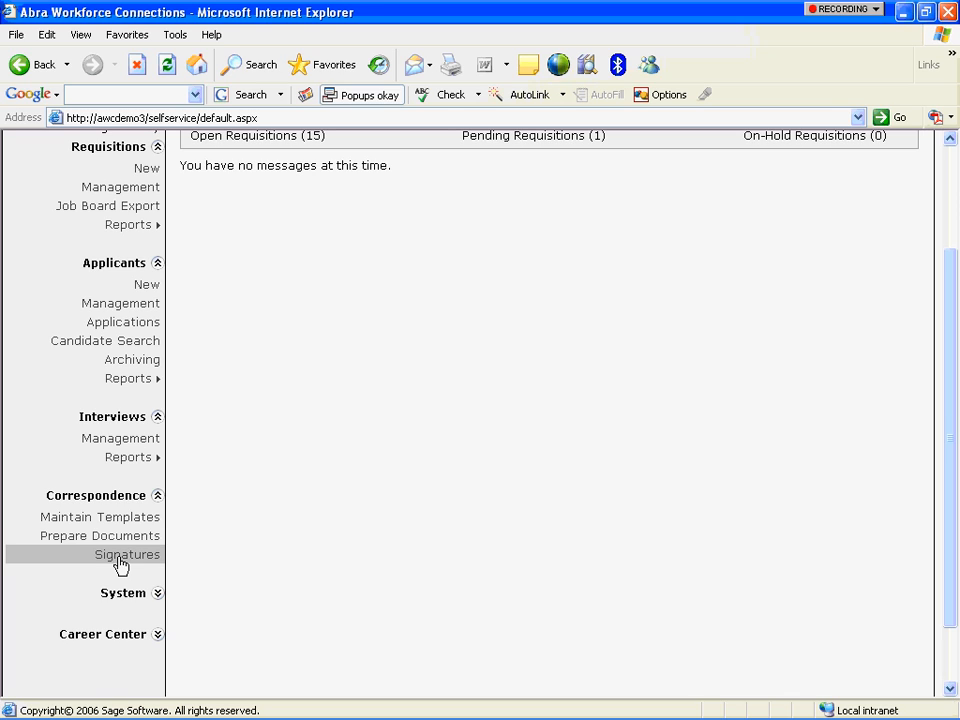
Expand the System and Career Center sections of the navigation.
click(157, 594)
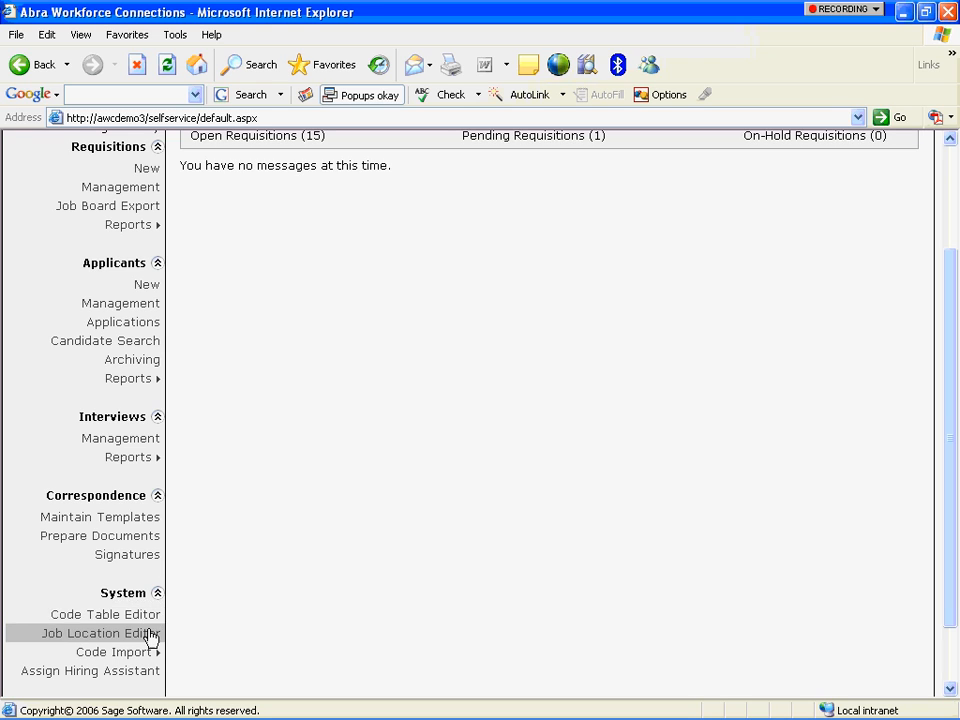
mouse_move(153, 650)
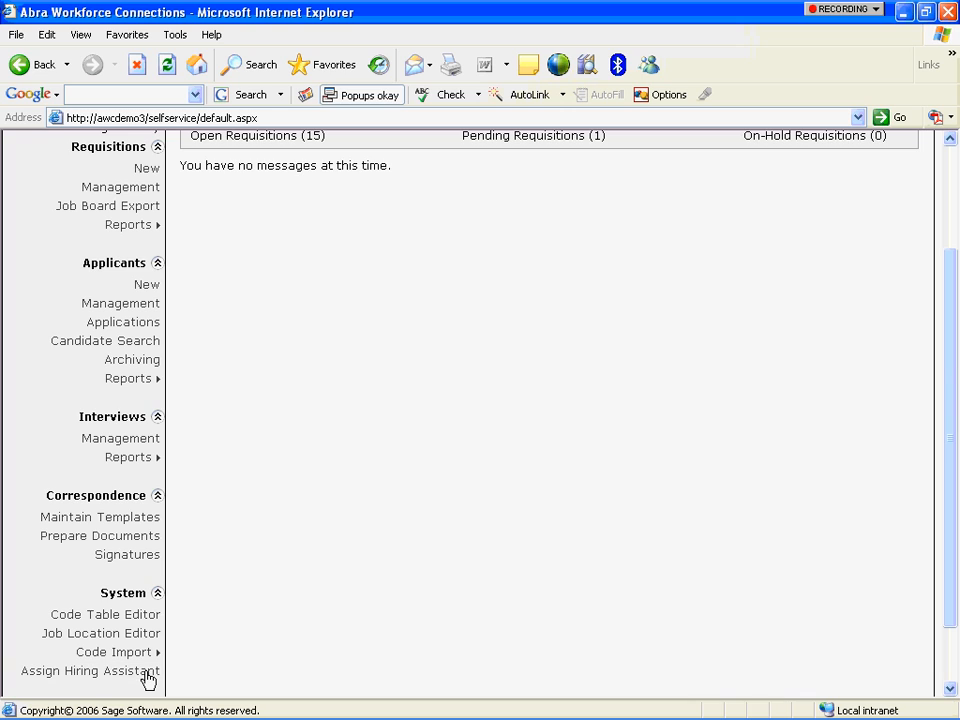
scroll(953, 357, down, 1)
drag(953, 357, 956, 454)
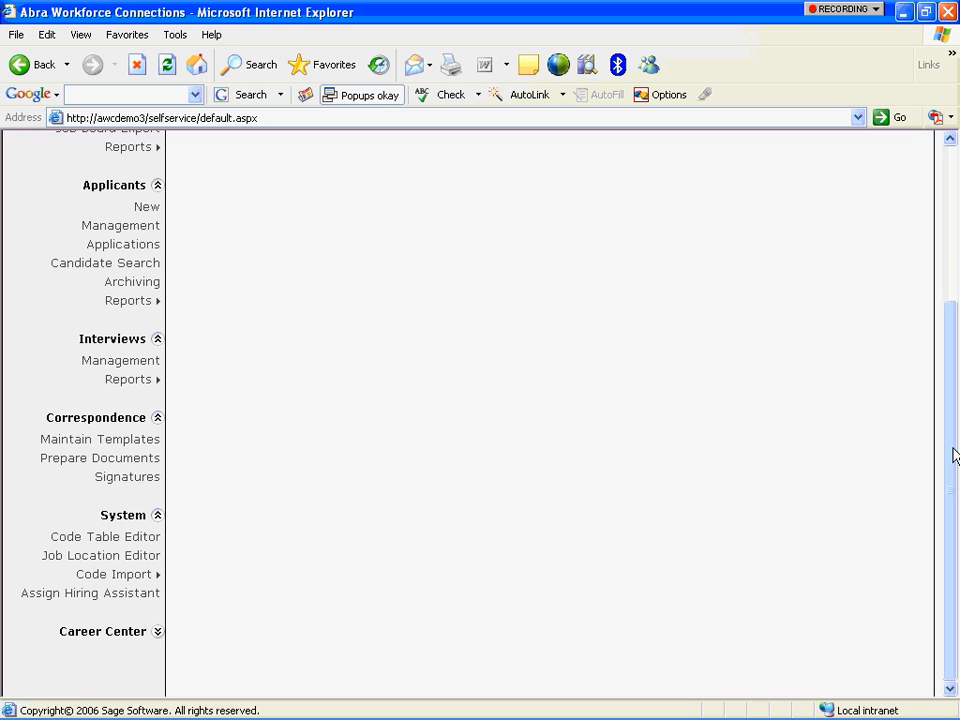
click(157, 633)
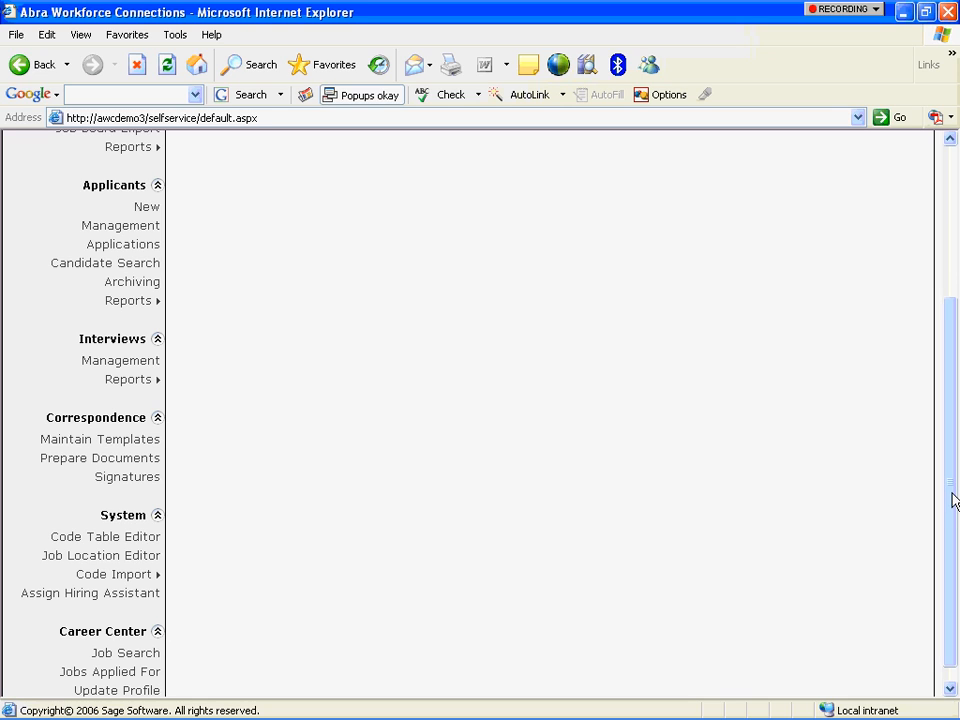
scroll(954, 499, down, 2)
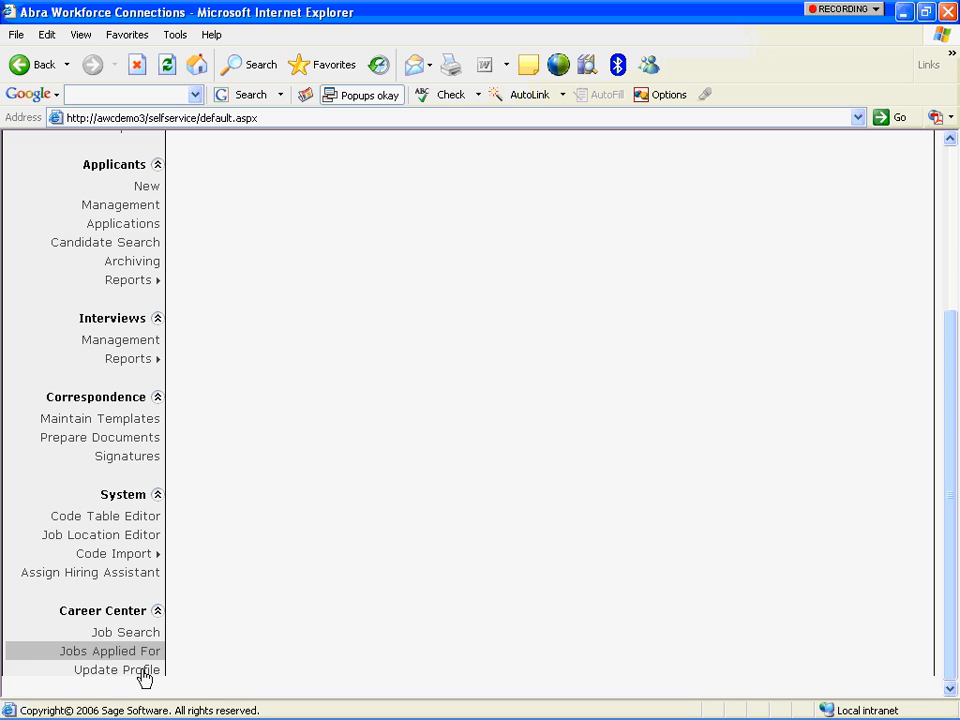
Collapse Career Center, System, Correspondence, Interviews and Applicants, leaving only Requisitions expanded.
click(157, 610)
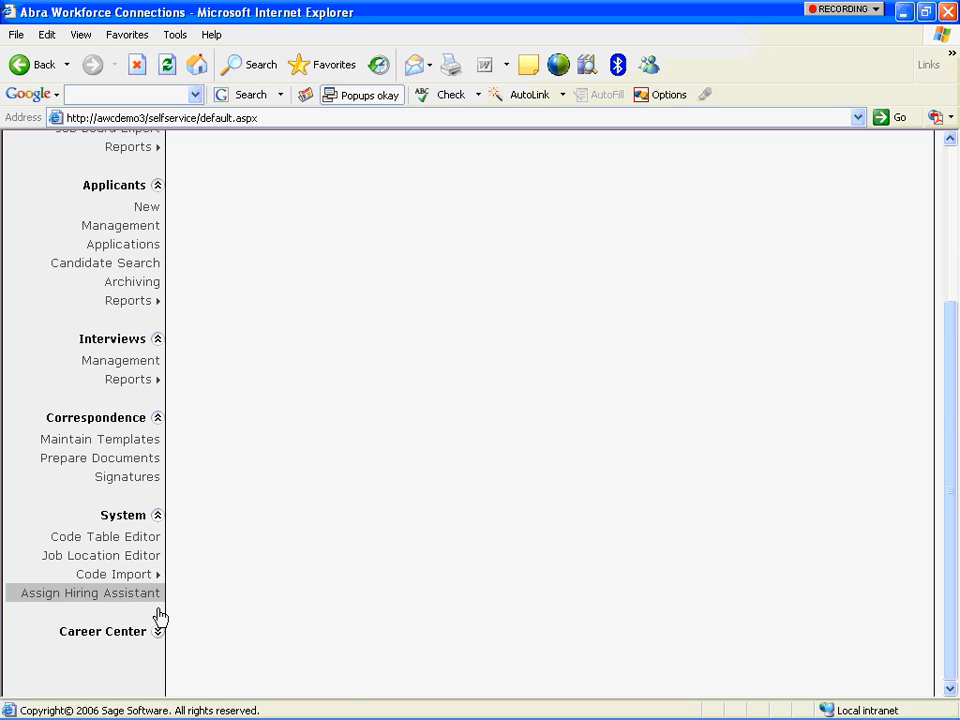
click(157, 515)
click(157, 418)
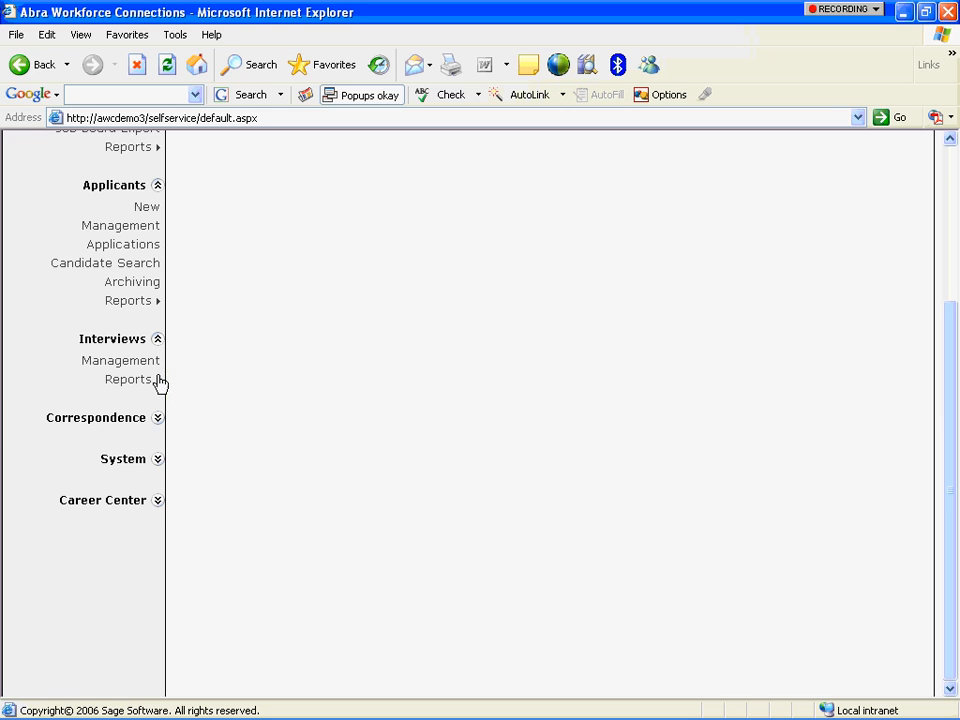
click(157, 339)
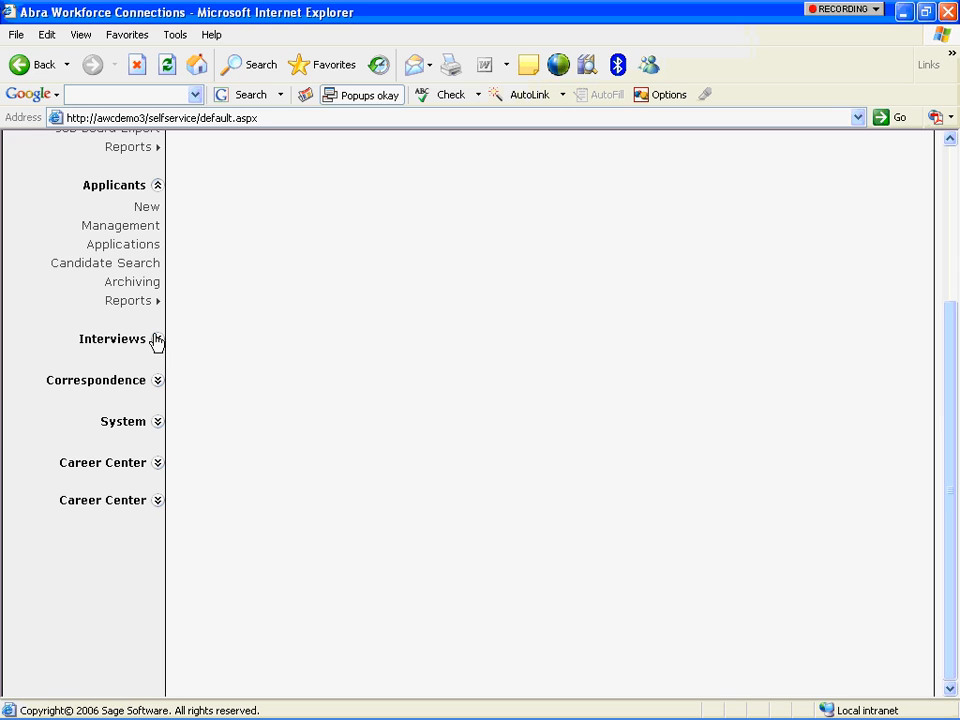
click(158, 187)
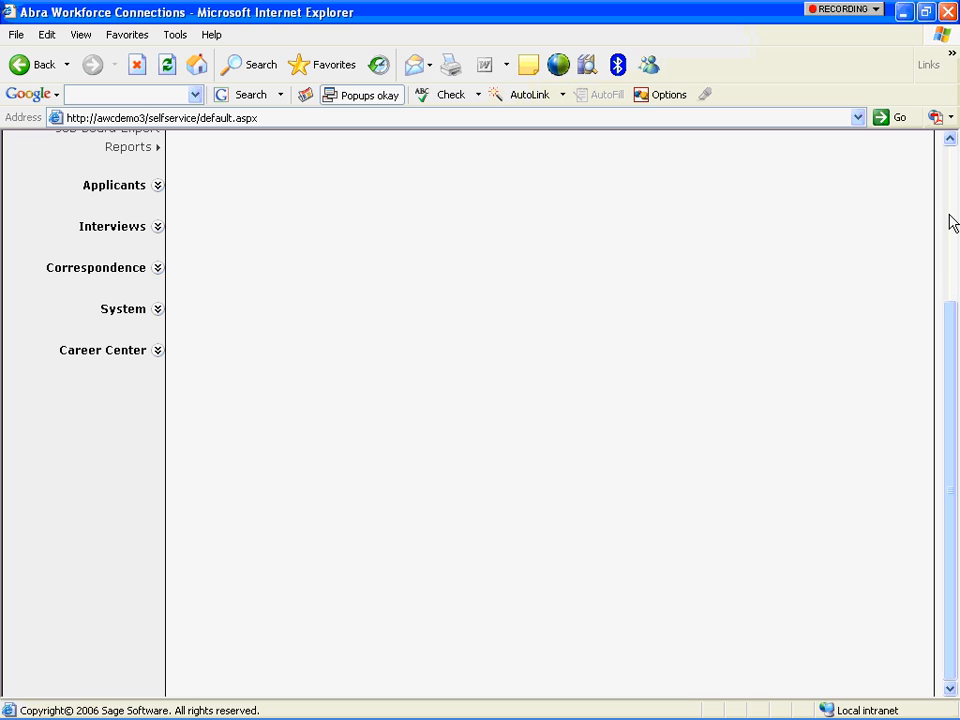
click(950, 140)
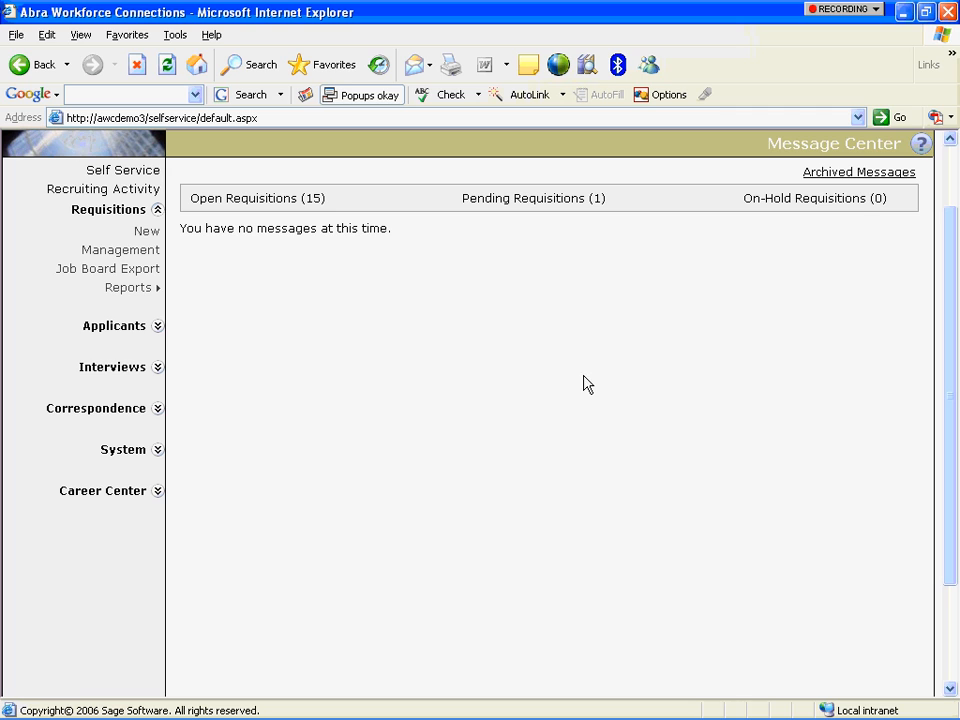
Create a new draft requisition for employer ZSI/ABC SYSTEMS, INC.
scroll(950, 165, up, 2)
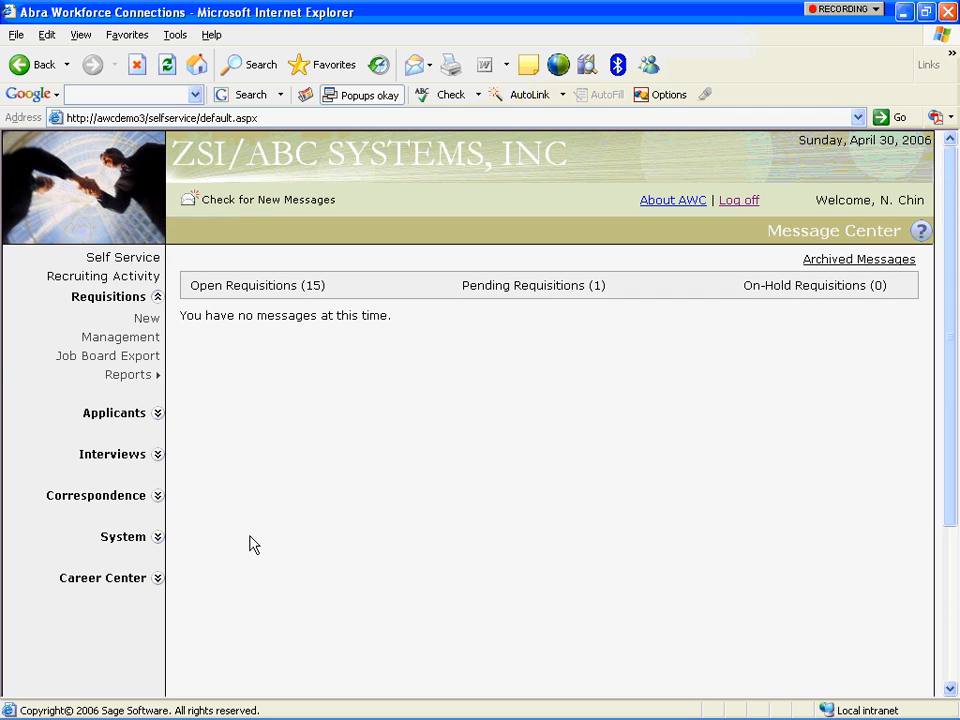
click(146, 322)
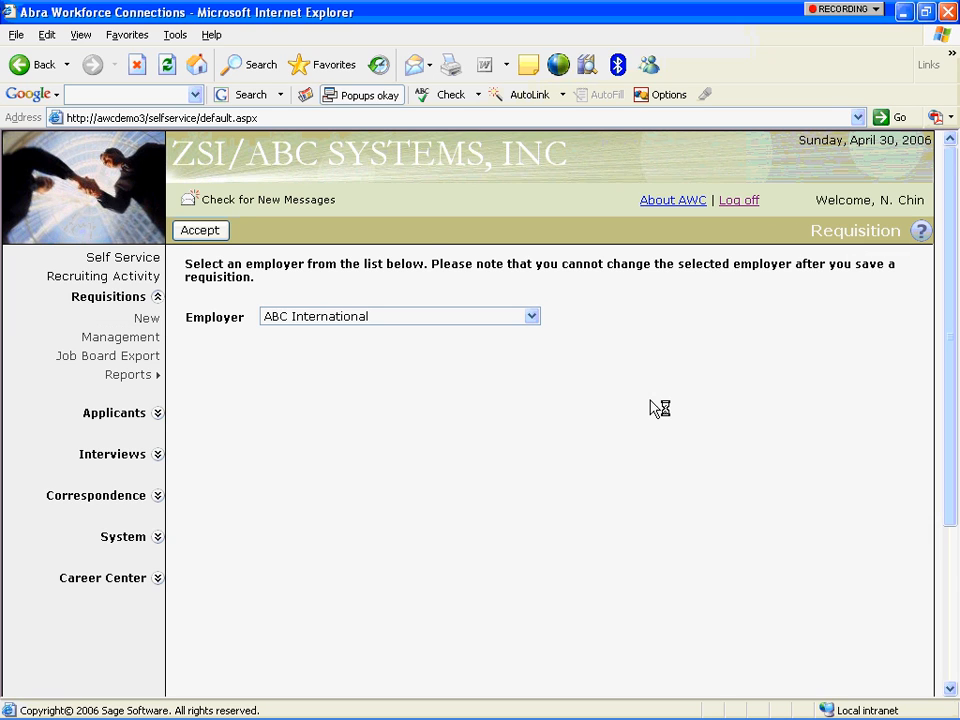
click(532, 318)
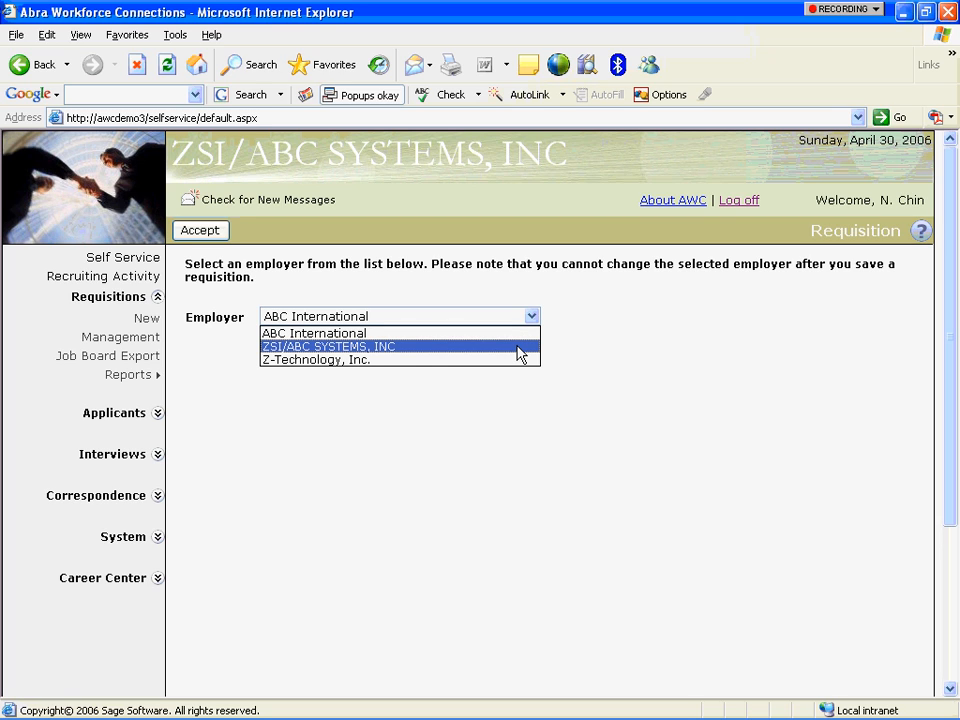
click(519, 352)
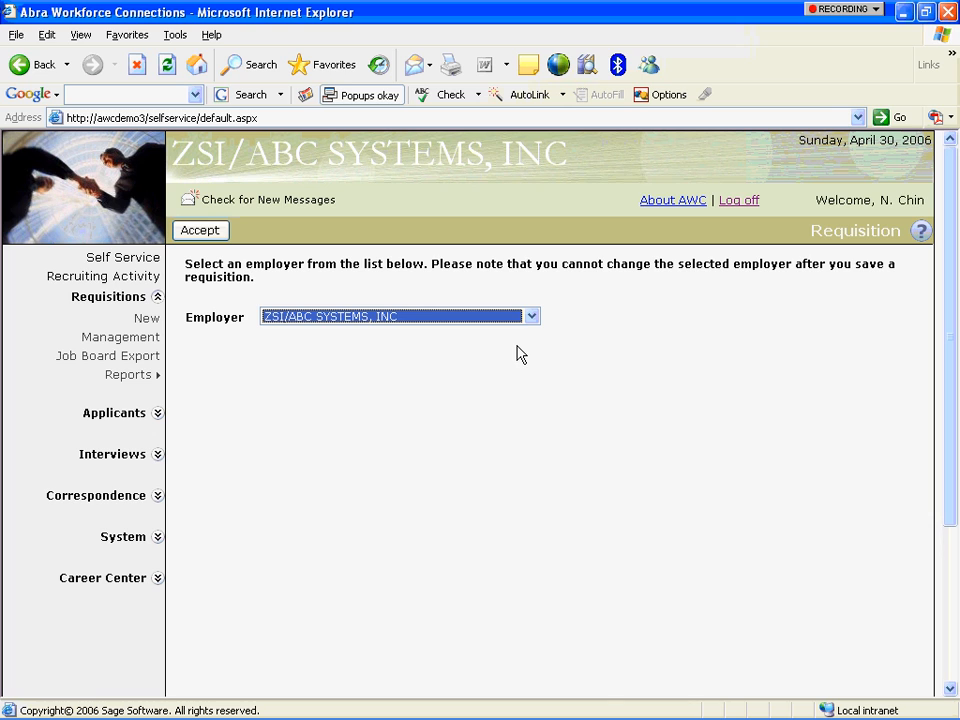
click(205, 231)
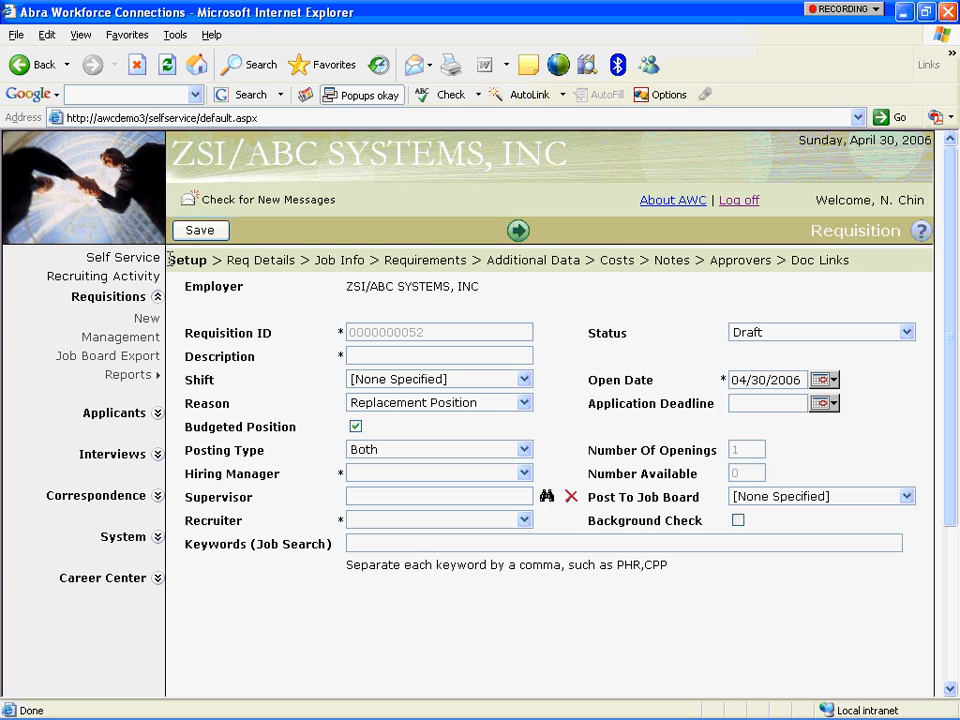
Enter 'Electrical Engineer' as the requisition description.
double_click(204, 262)
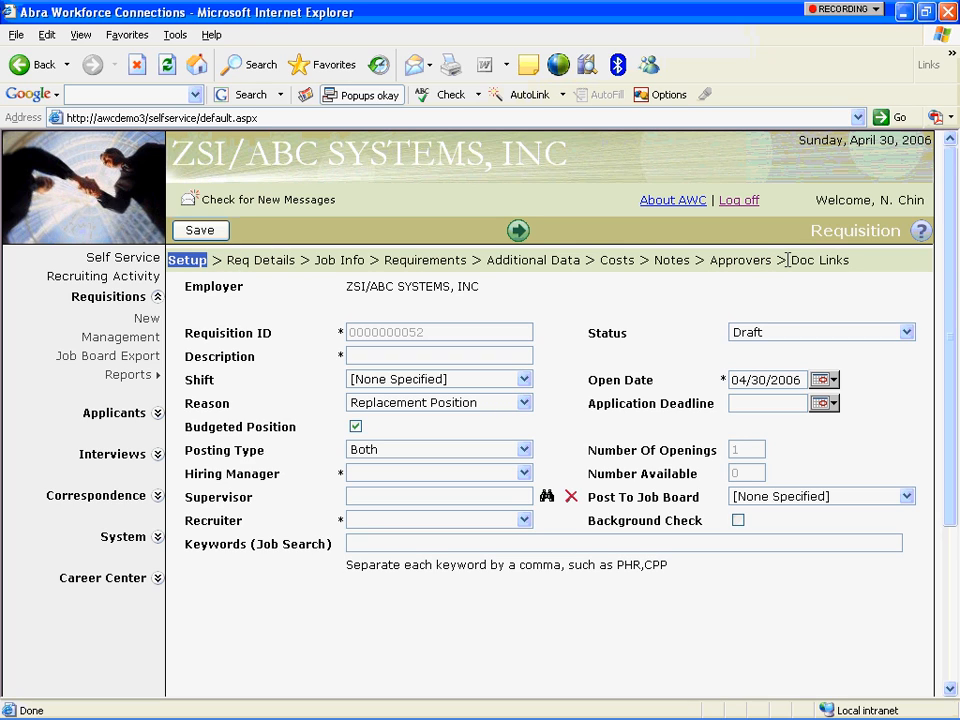
click(493, 355)
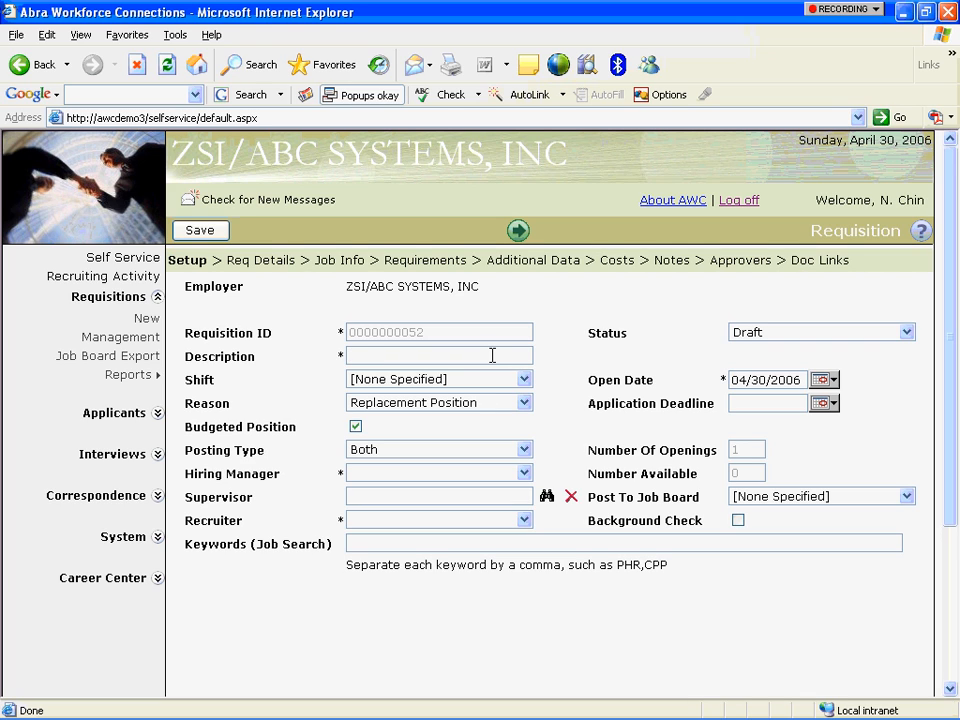
text(Electrical Engineer)
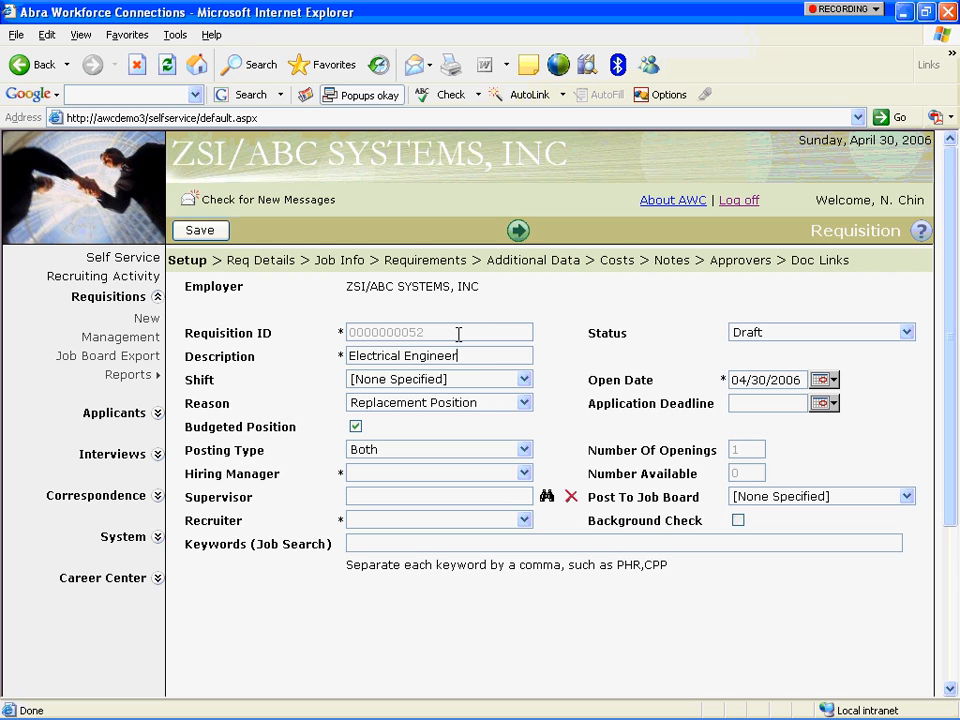
drag(445, 335, 354, 336)
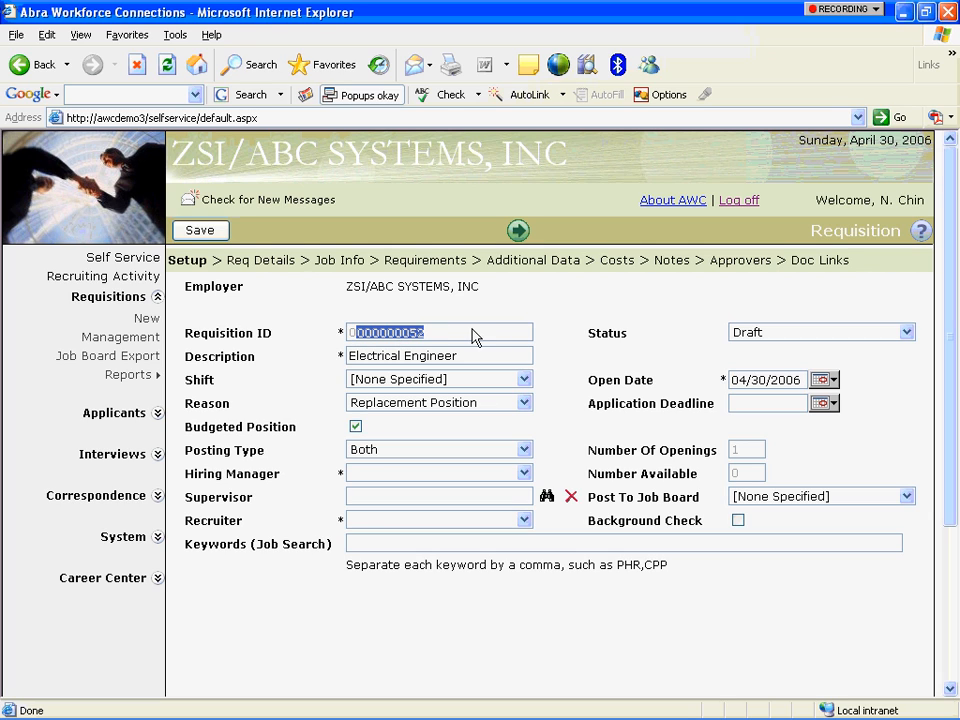
Set Shift to First Shift, Reason to Replacement Position, and keep Posting Type Both.
click(524, 379)
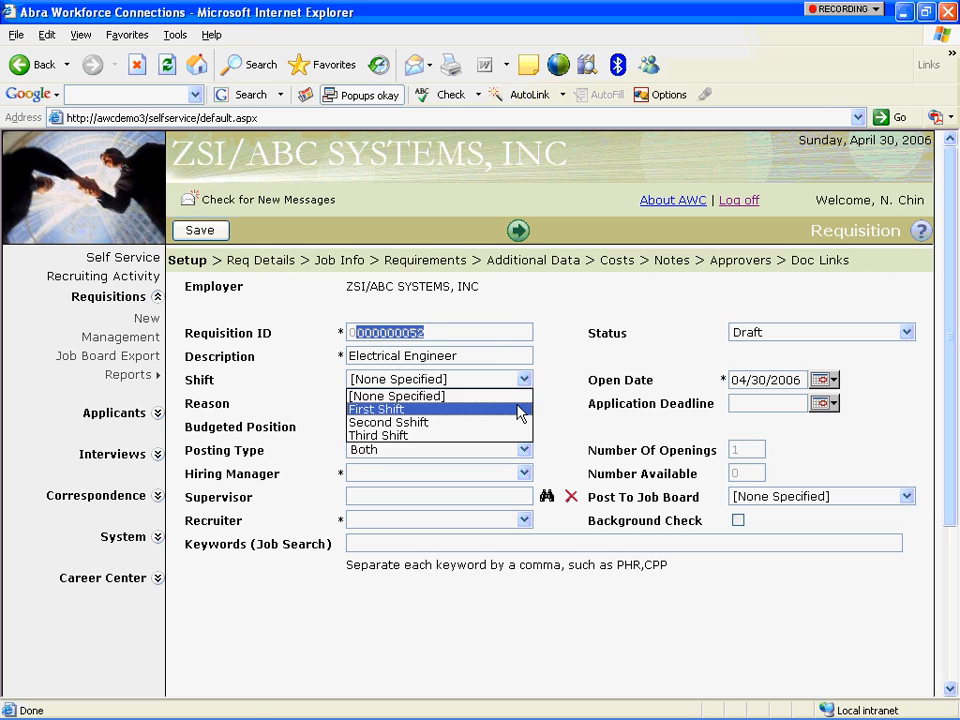
click(520, 411)
click(522, 406)
key(Down)
click(461, 457)
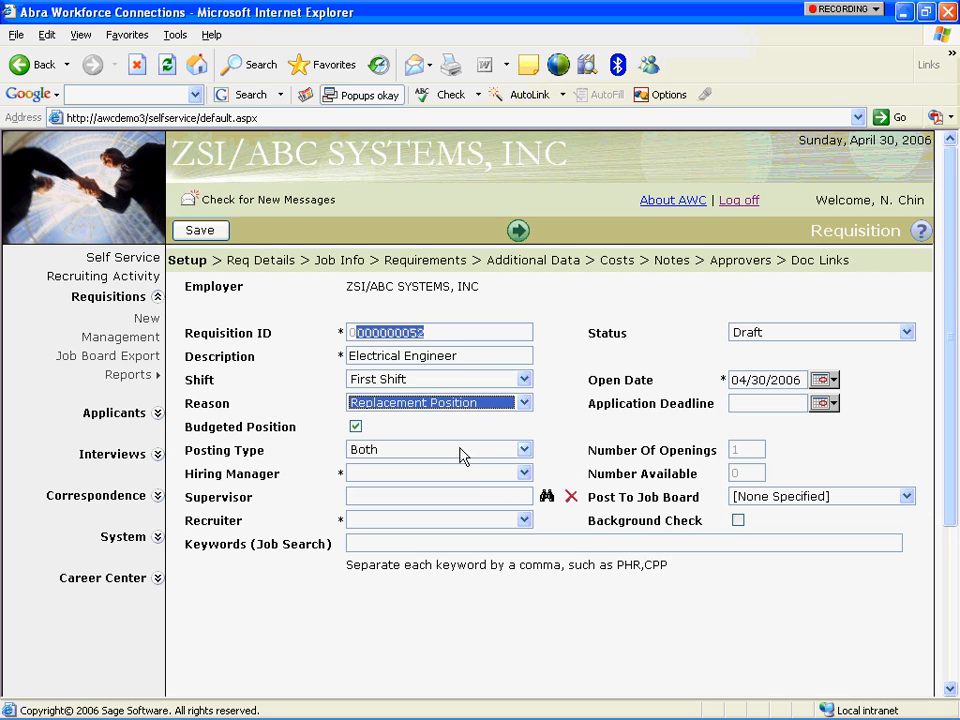
click(524, 450)
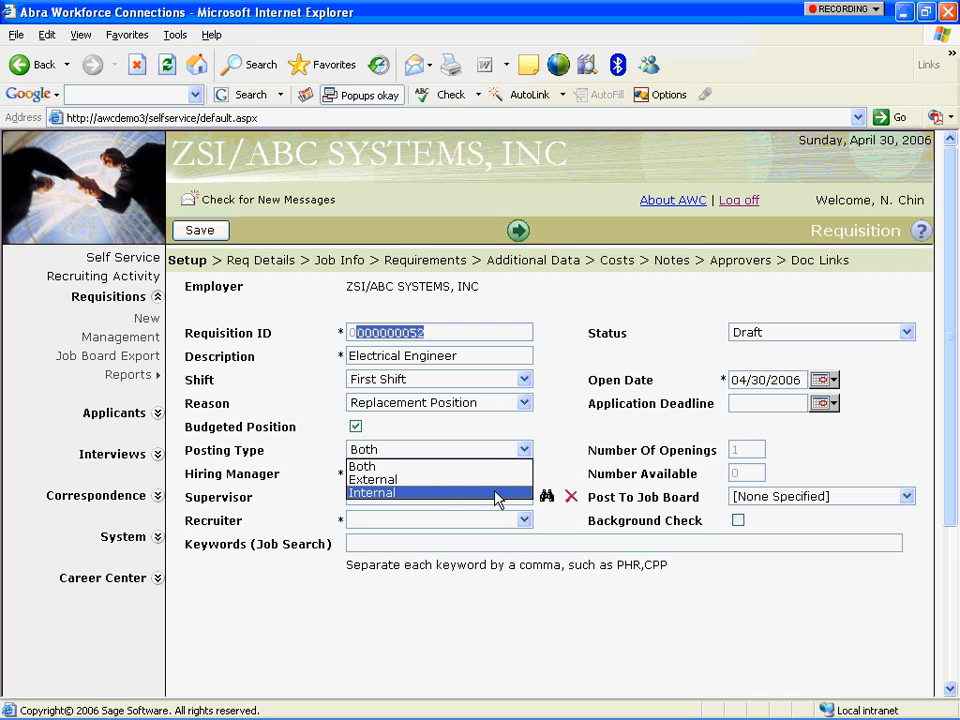
click(499, 467)
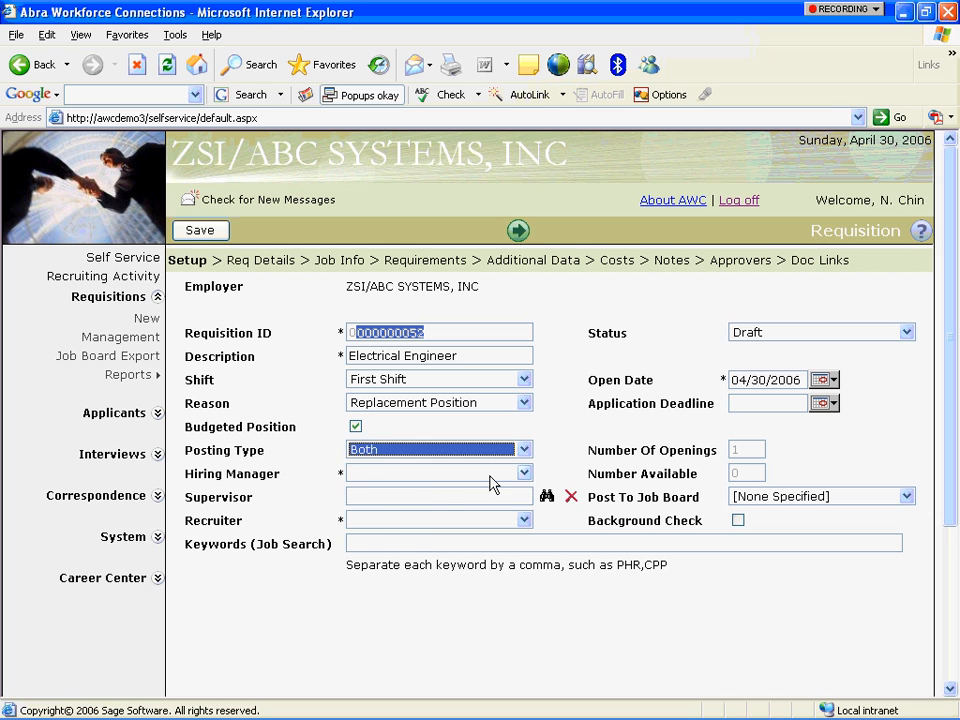
Assign the hiring manager and pick the supervisor through the employee lookup.
click(522, 473)
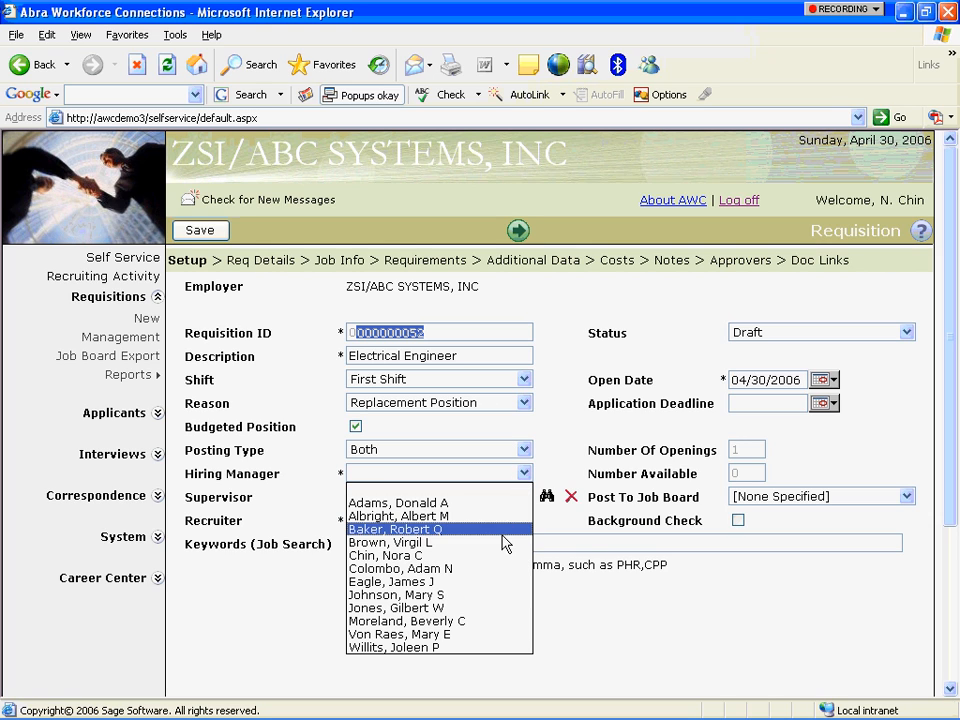
click(506, 516)
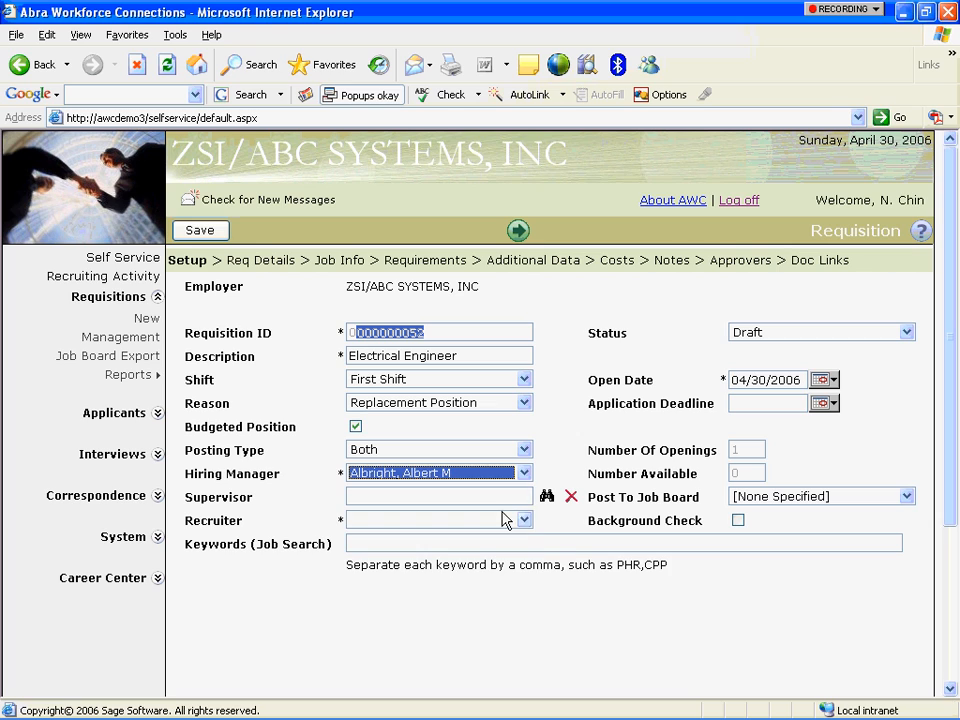
click(546, 497)
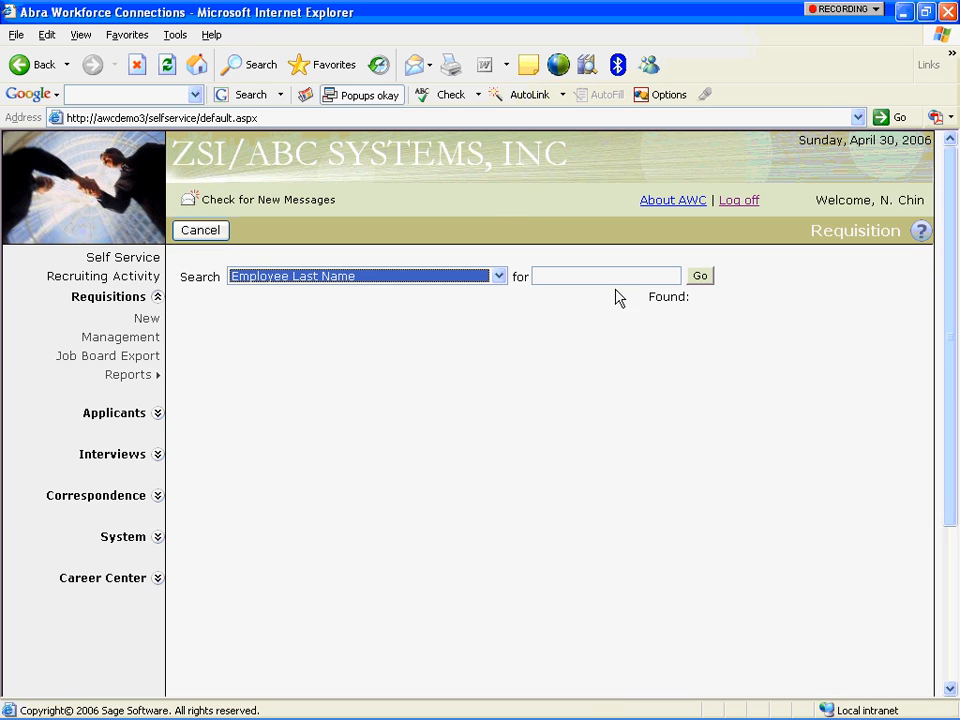
click(700, 276)
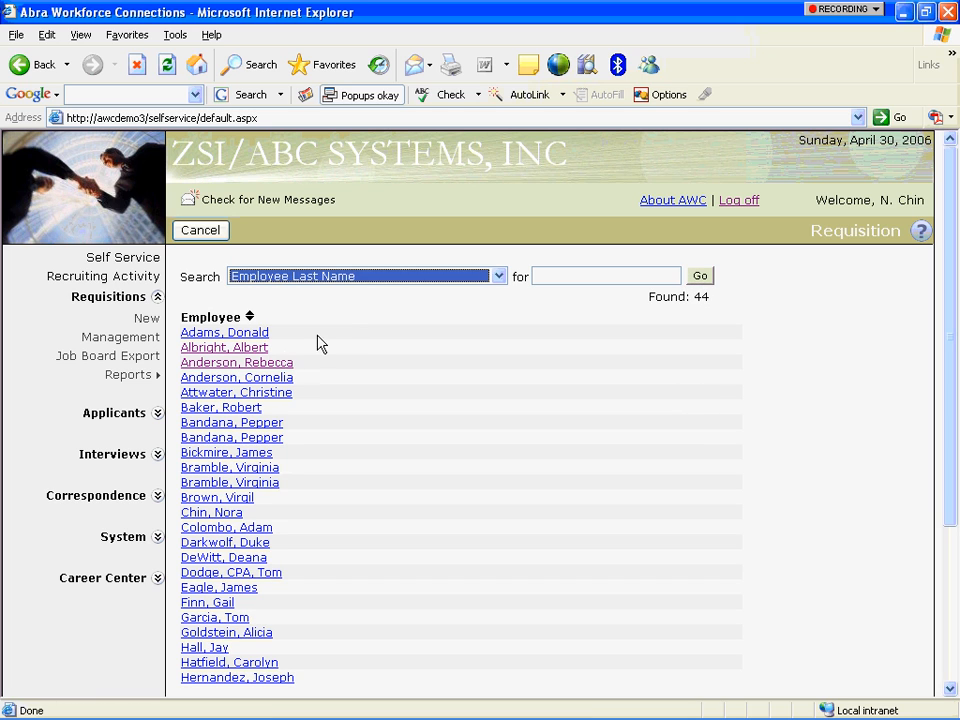
click(251, 366)
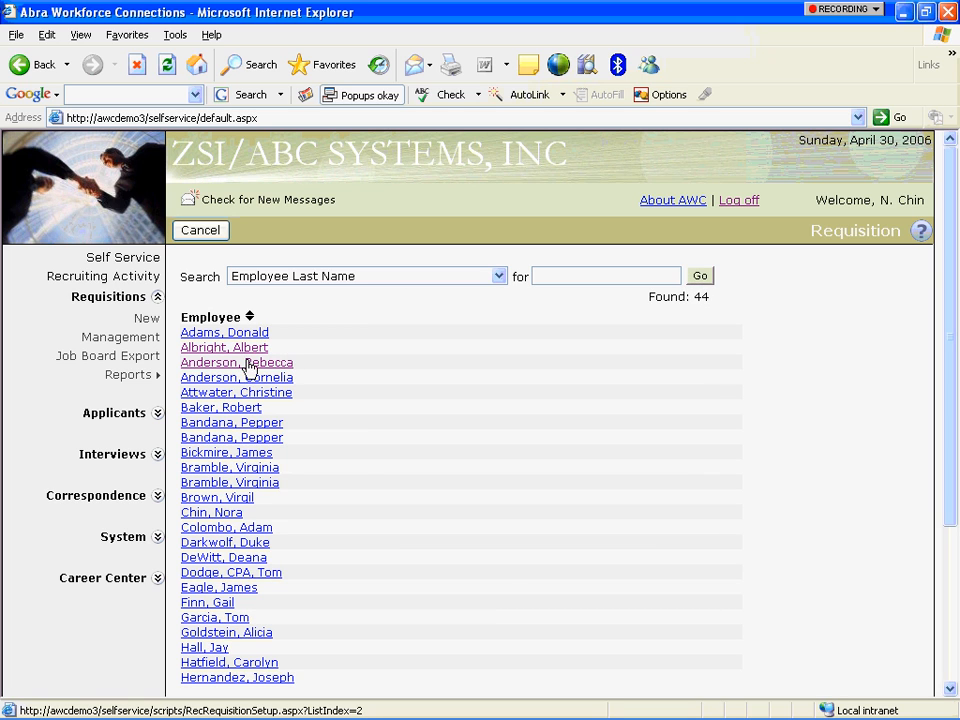
click(524, 520)
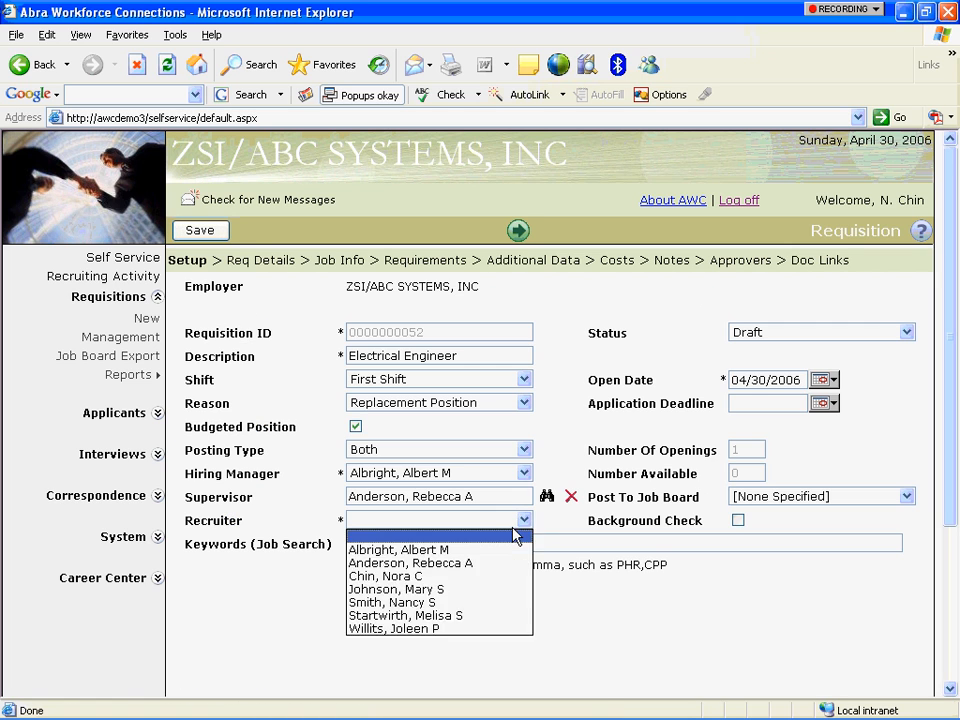
Assign the recruiter, add keyword EE, and set the application deadline to 05/18/2006.
click(470, 580)
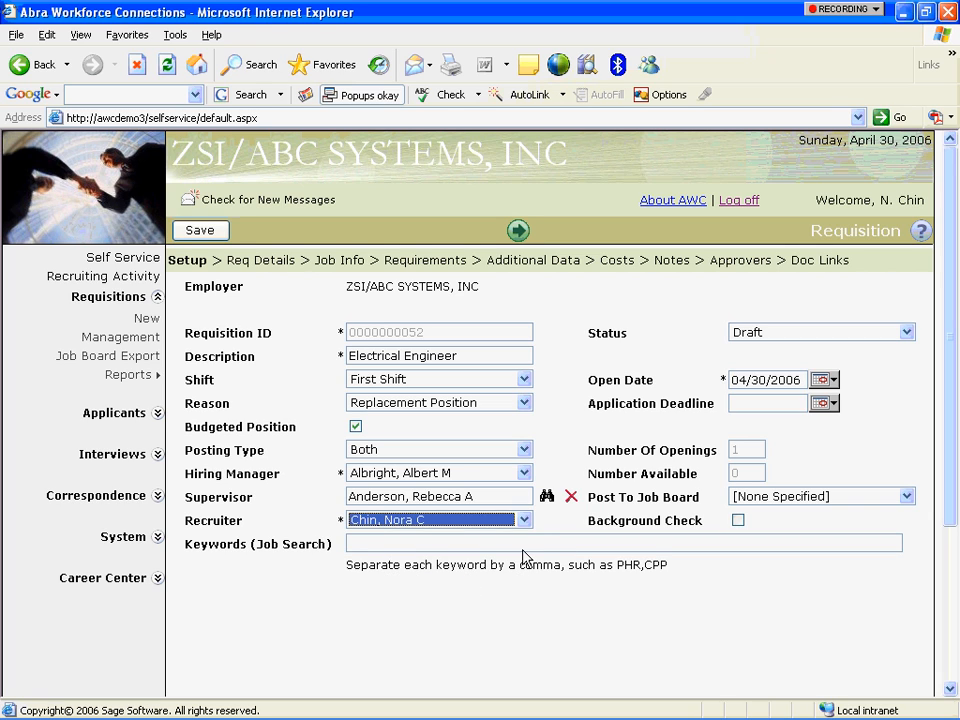
click(523, 539)
text(EE)
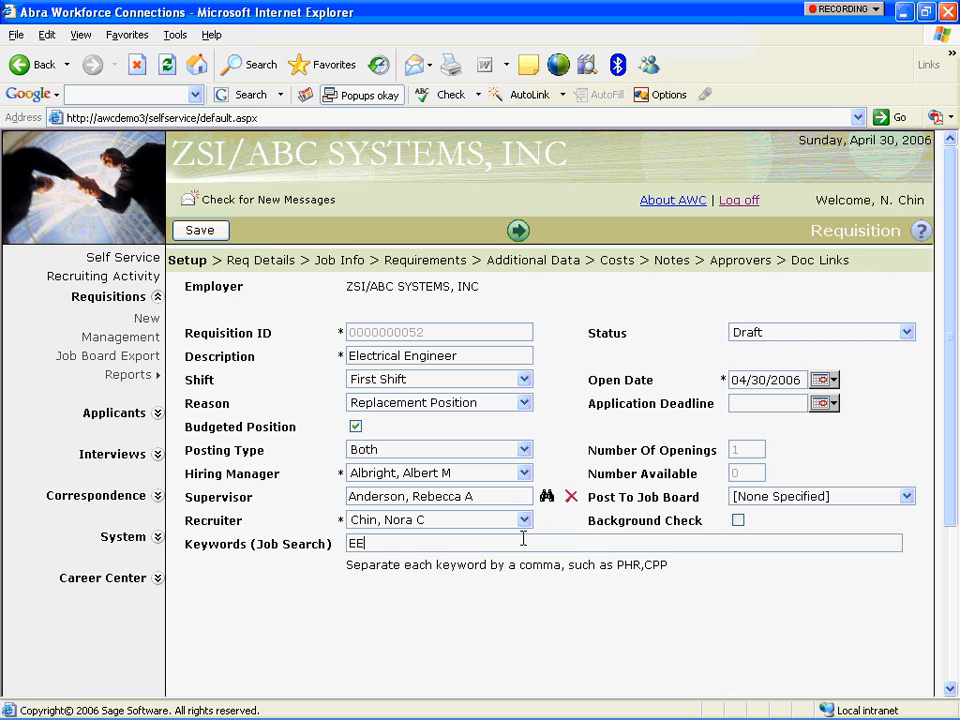
click(824, 404)
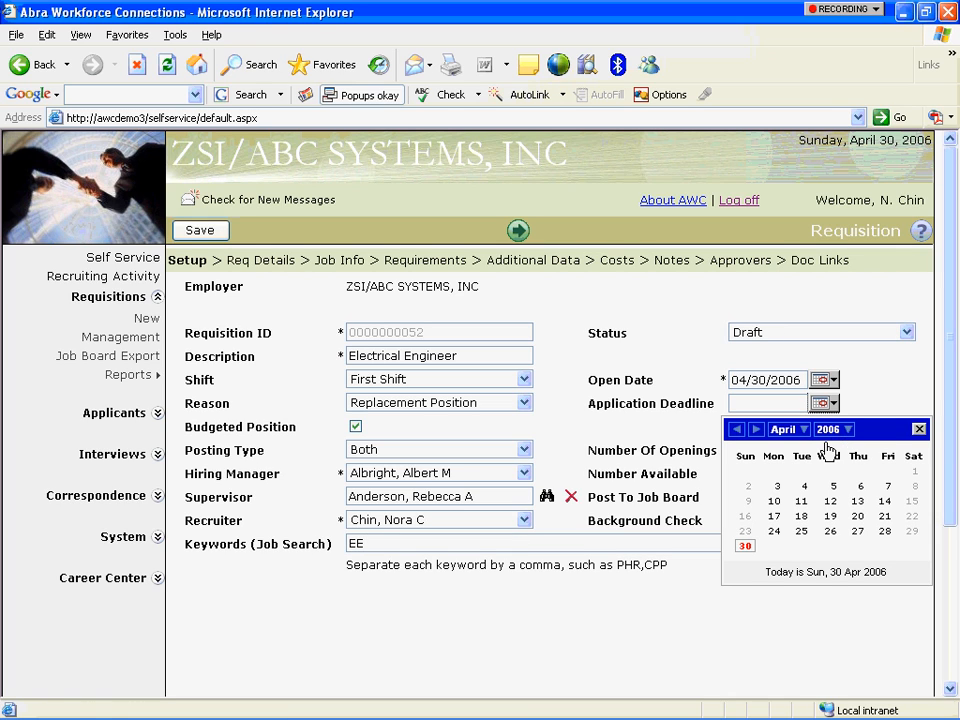
click(758, 429)
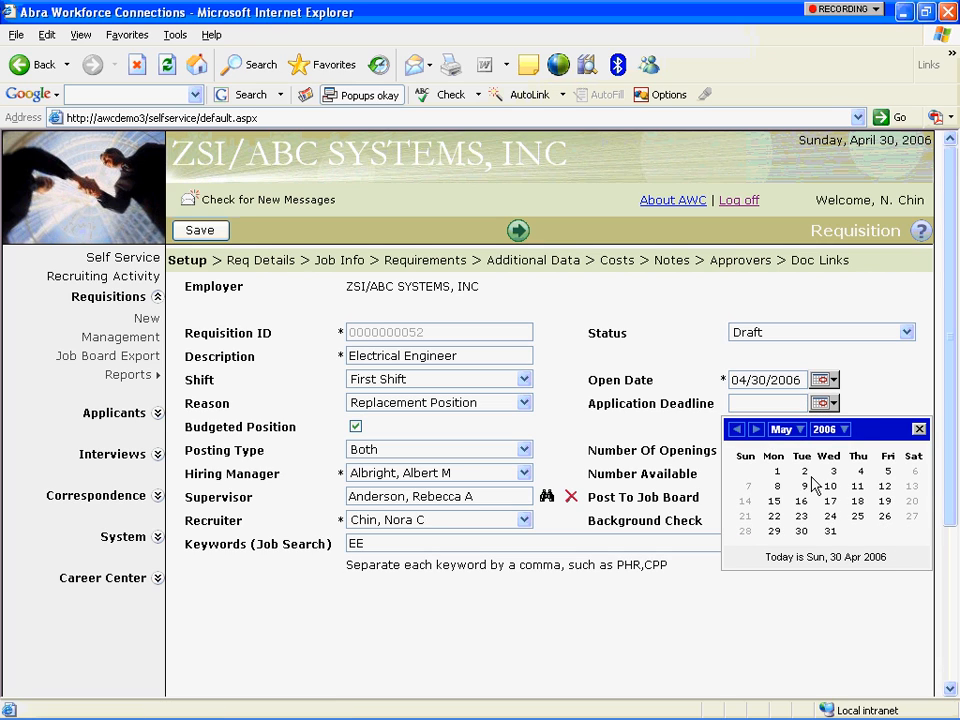
click(884, 501)
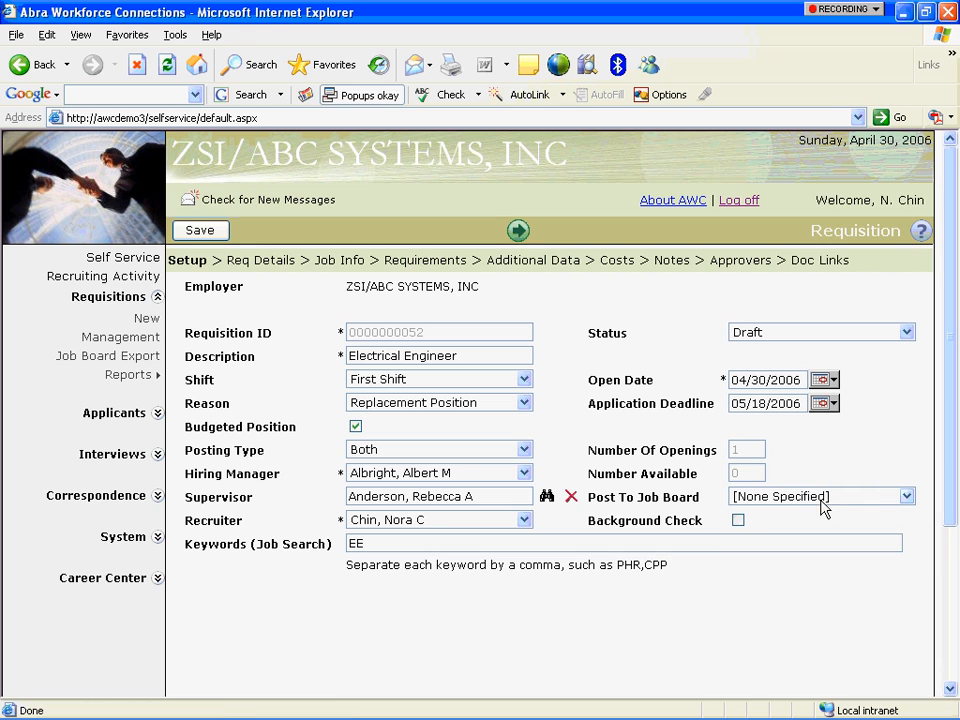
Post the job to Monster, require a background check, and advance to Req Details.
click(752, 495)
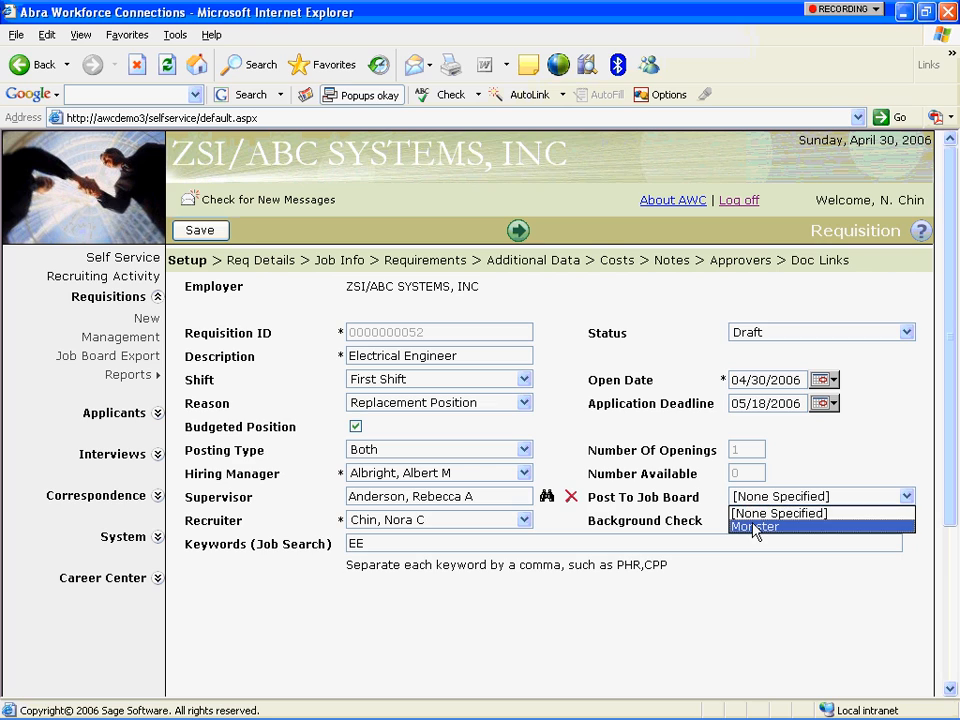
click(754, 527)
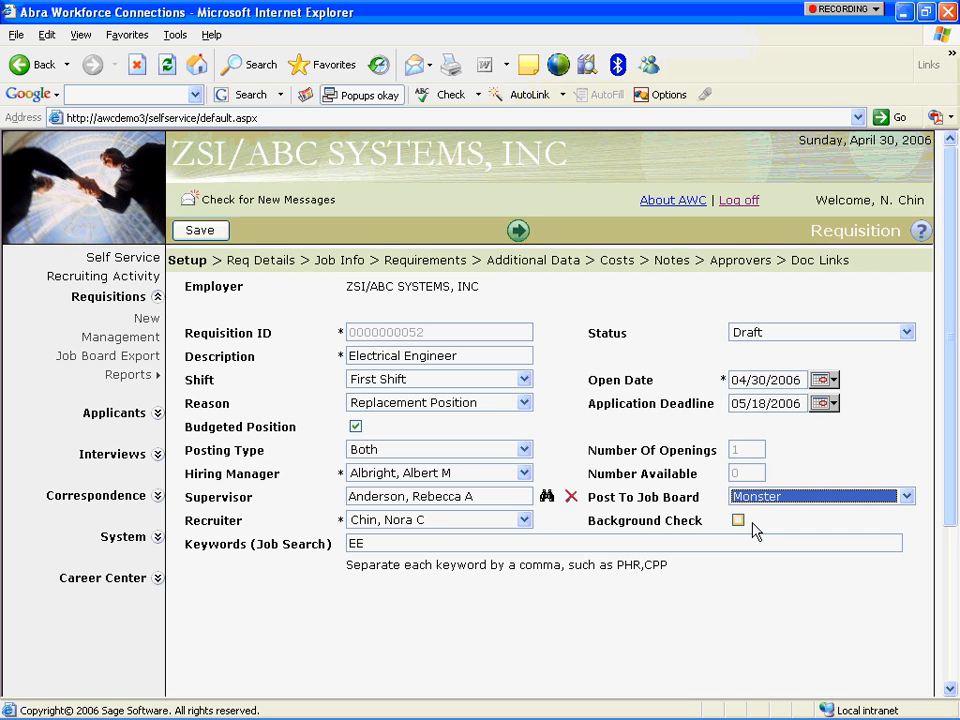
click(738, 521)
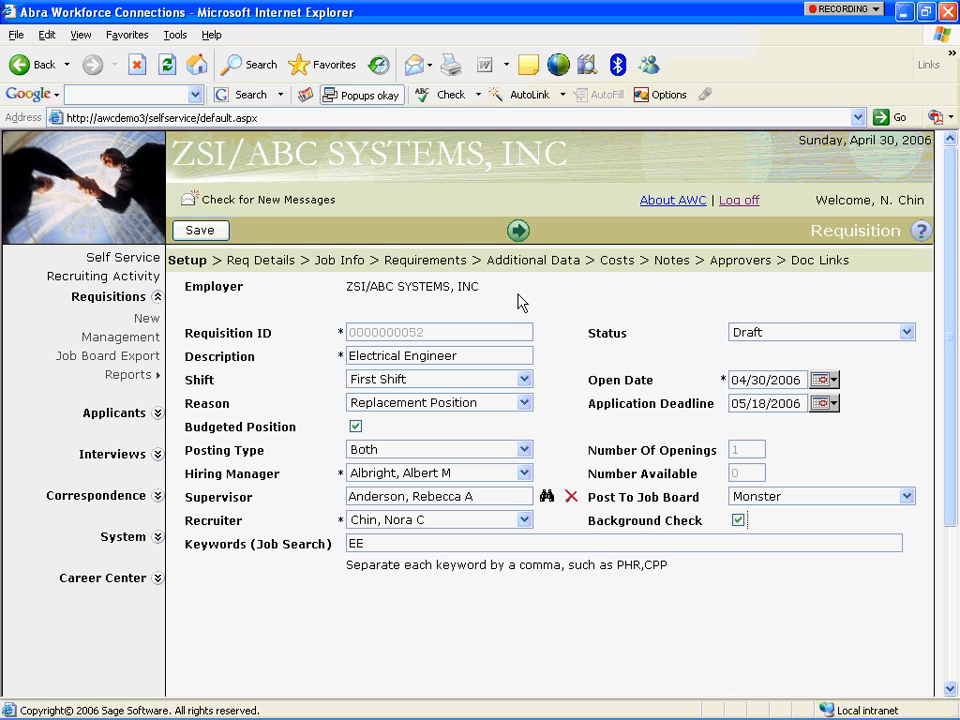
click(517, 231)
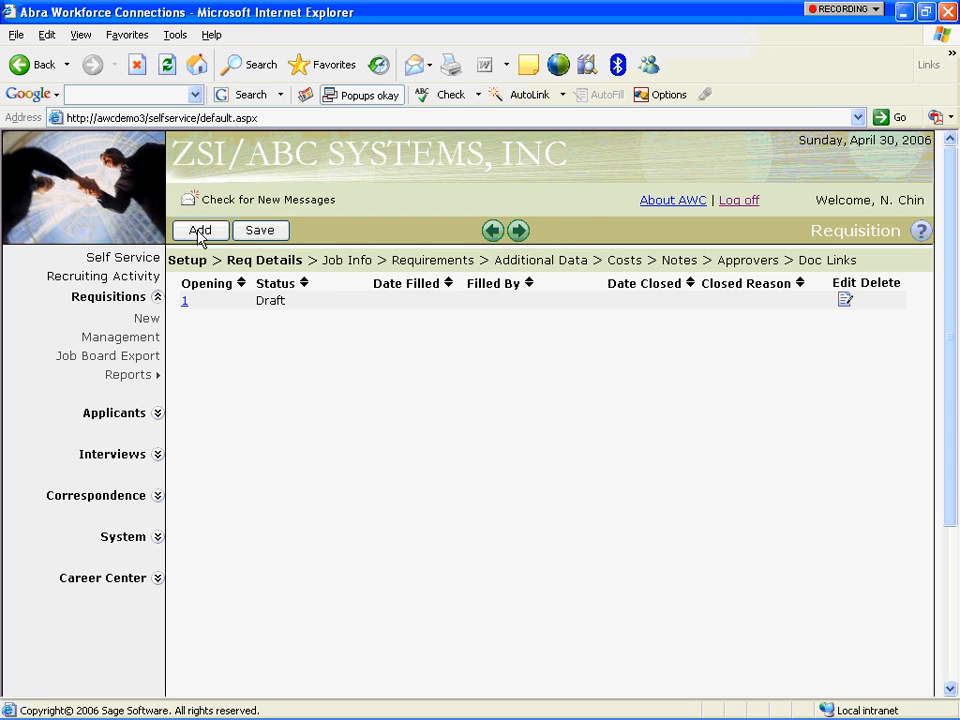
Set Job Info to Northeast Region, Professional, ENGR1 - Engineer I, EEO reporting on, salary 50000.
click(519, 231)
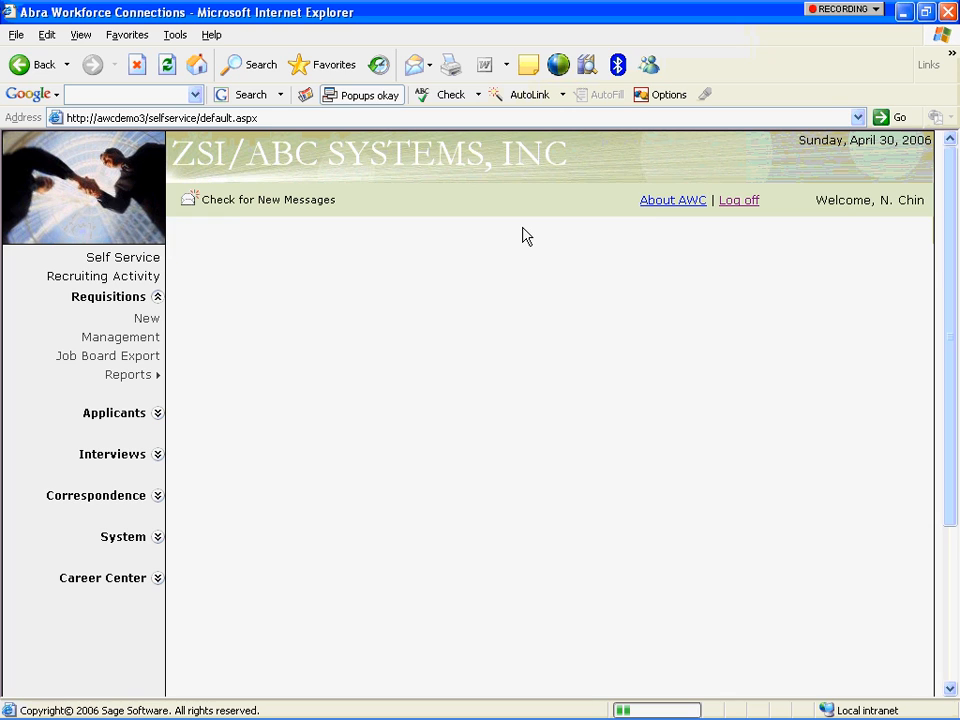
click(524, 286)
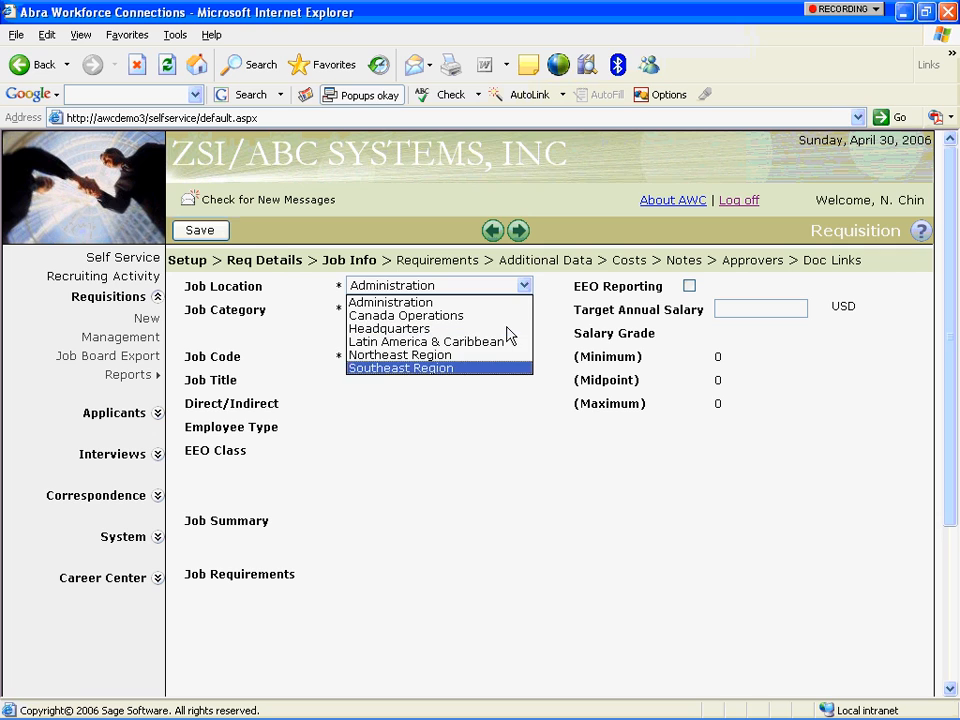
click(499, 355)
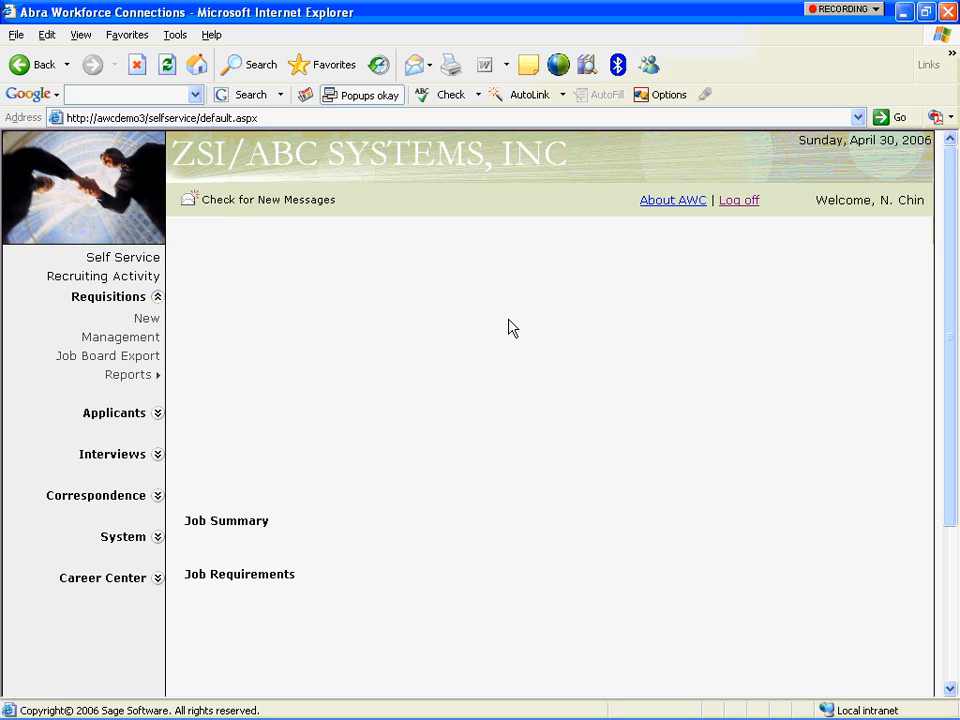
click(522, 310)
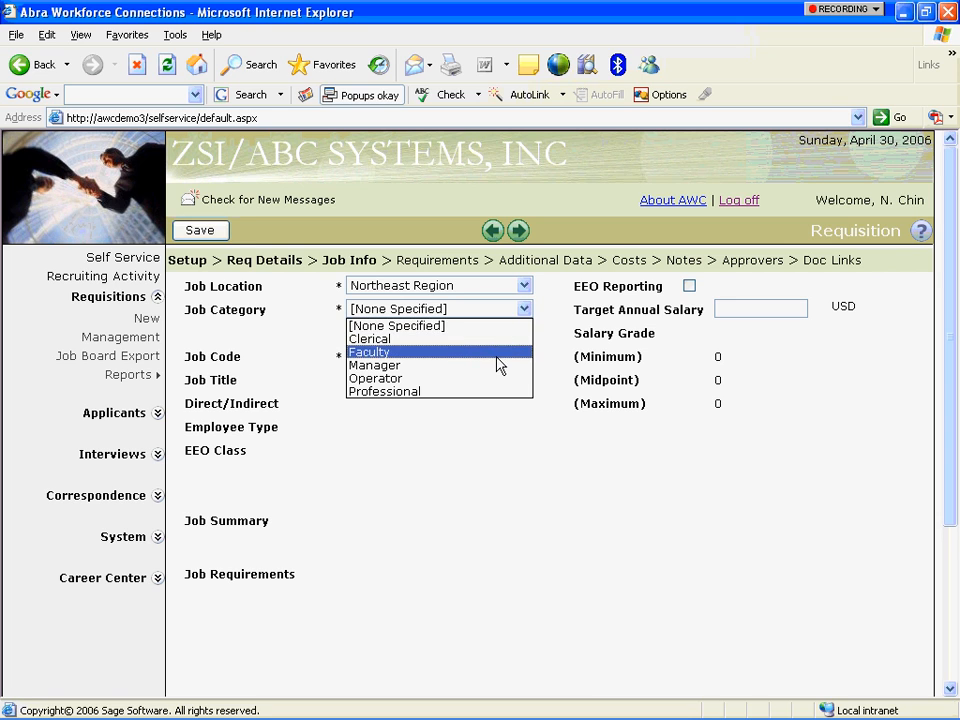
click(495, 391)
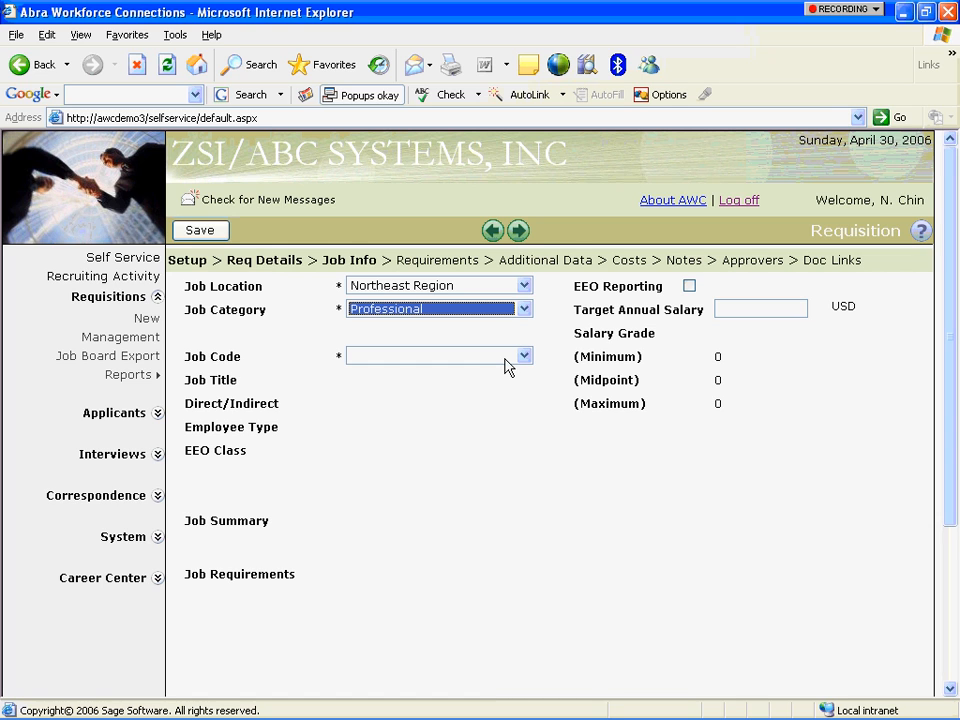
click(522, 357)
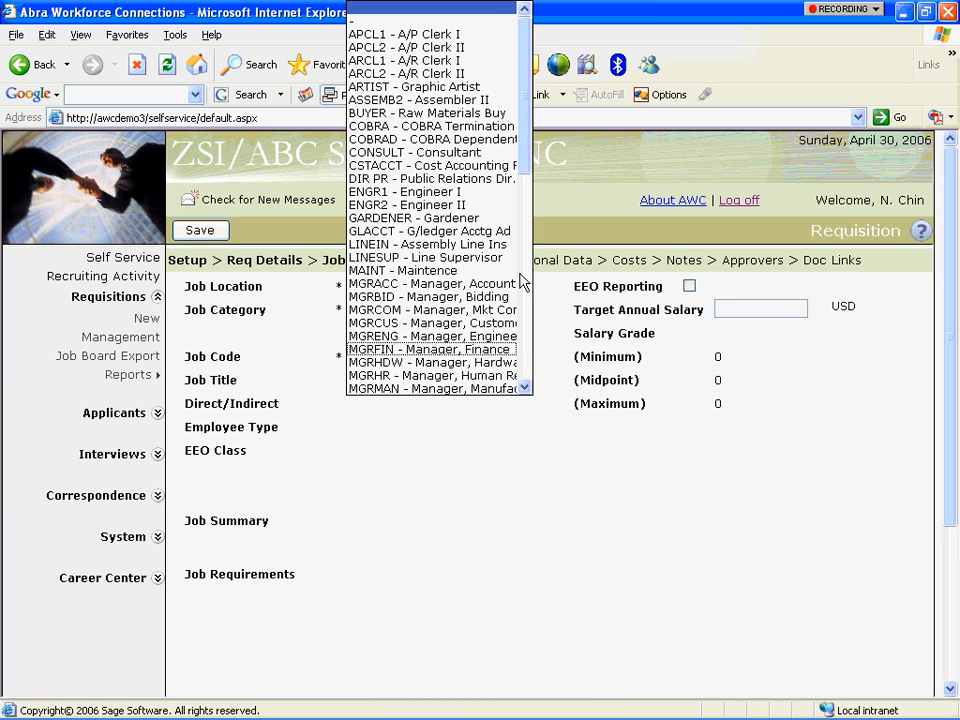
click(491, 195)
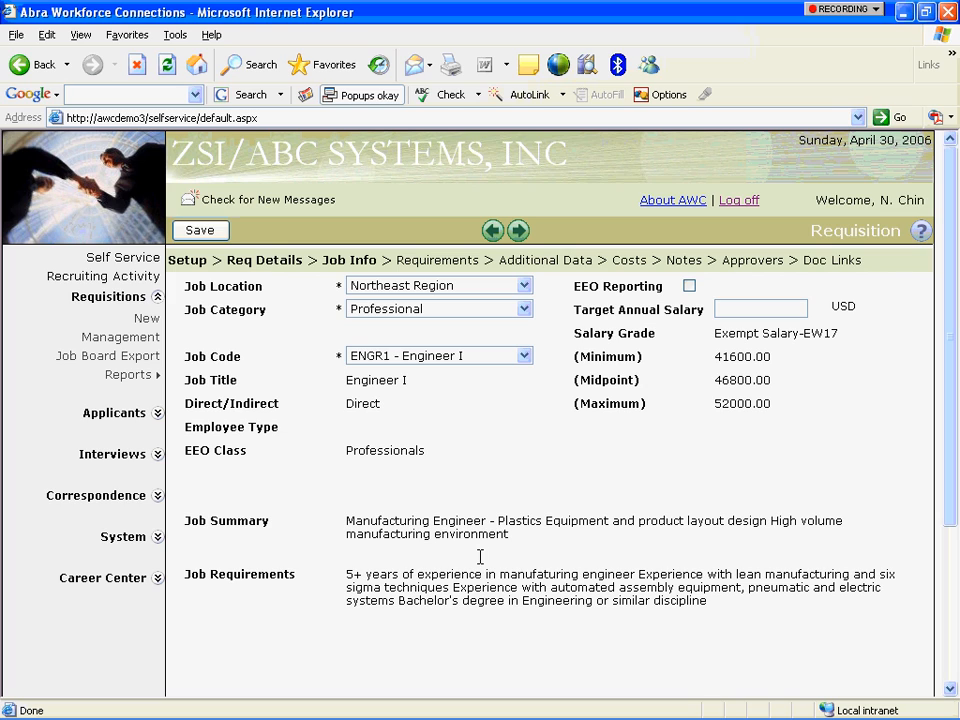
click(690, 286)
click(761, 308)
text(0000)
key(Tab)
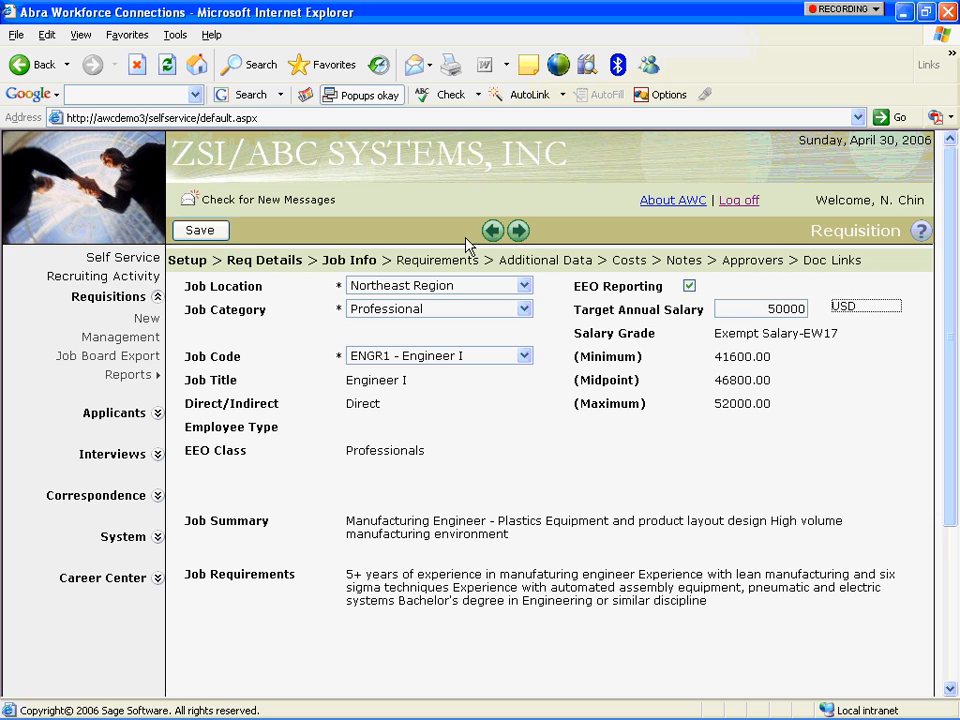
On the Requirements step, require a Bachelor of Science degree with an Engineering major.
click(518, 231)
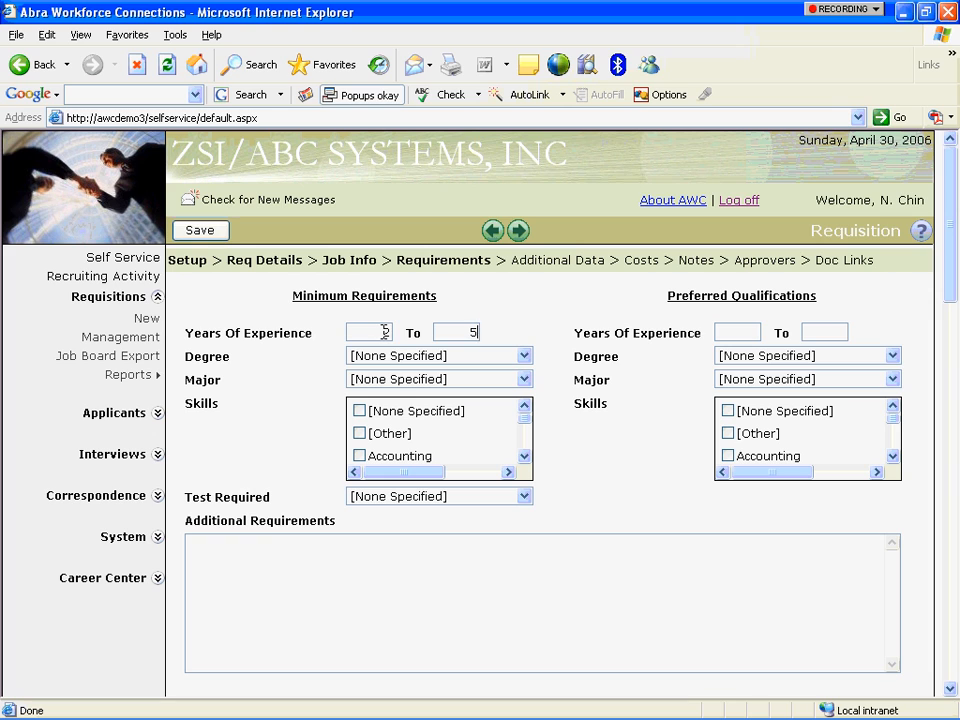
key(Tab)
click(523, 357)
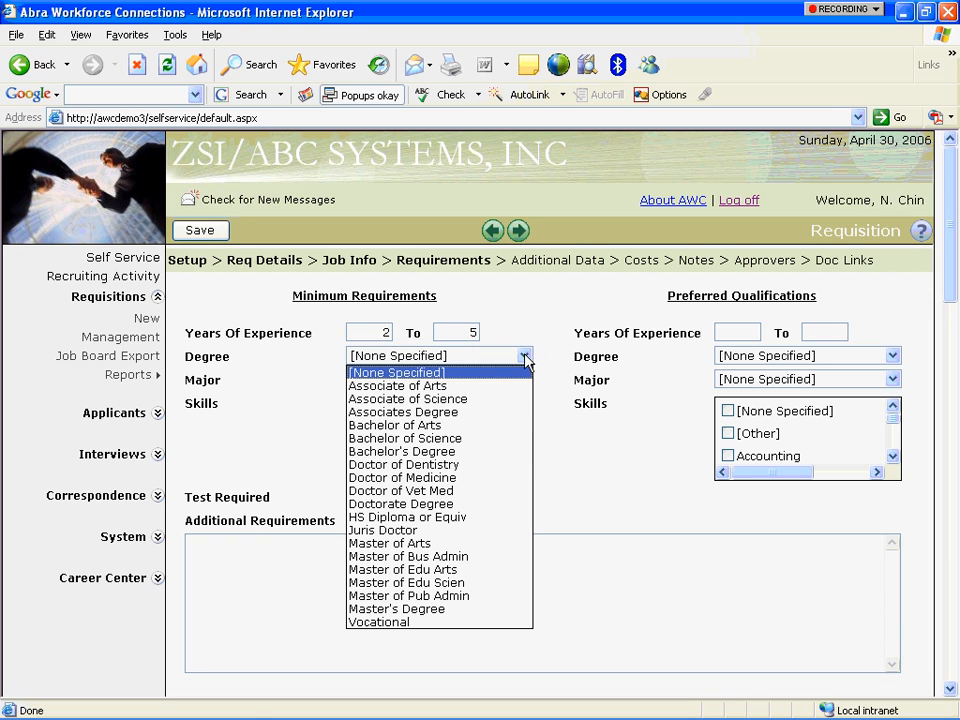
click(503, 438)
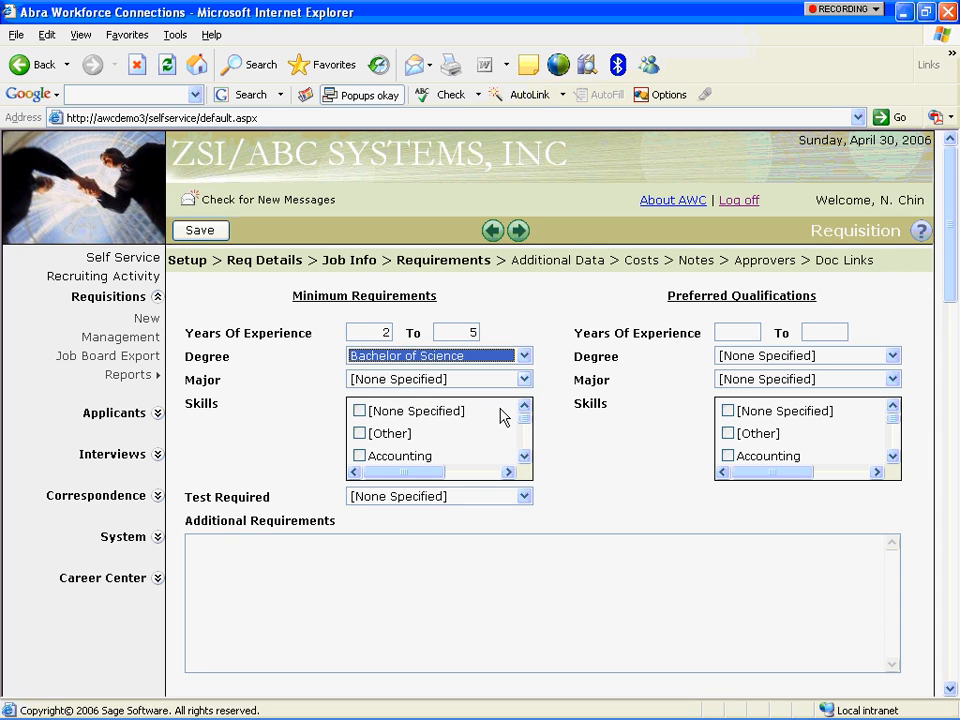
click(525, 380)
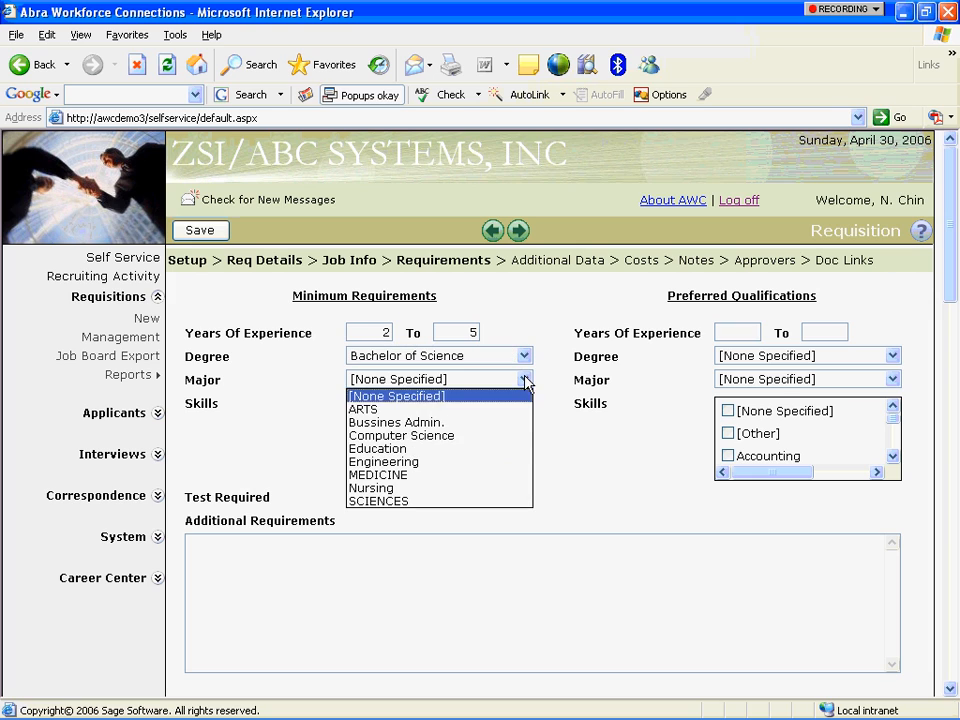
click(495, 461)
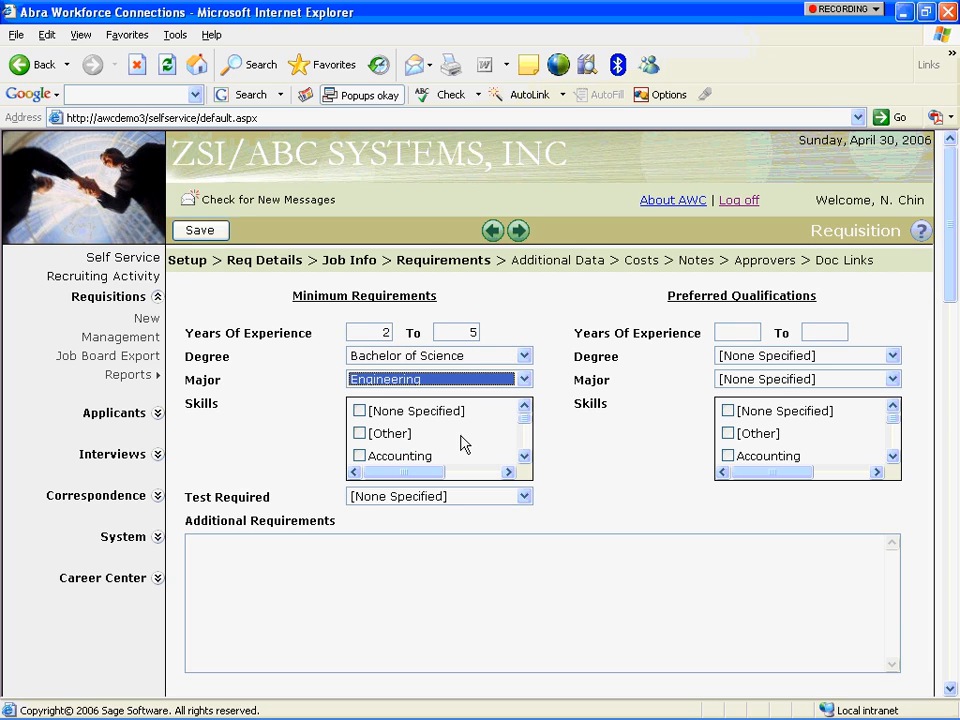
Require C Programming, Circuit Board Assembly, Cobol Lang Programming and Computer Knowledge skills.
click(523, 456)
click(523, 456)
click(523, 456)
click(523, 456)
click(359, 404)
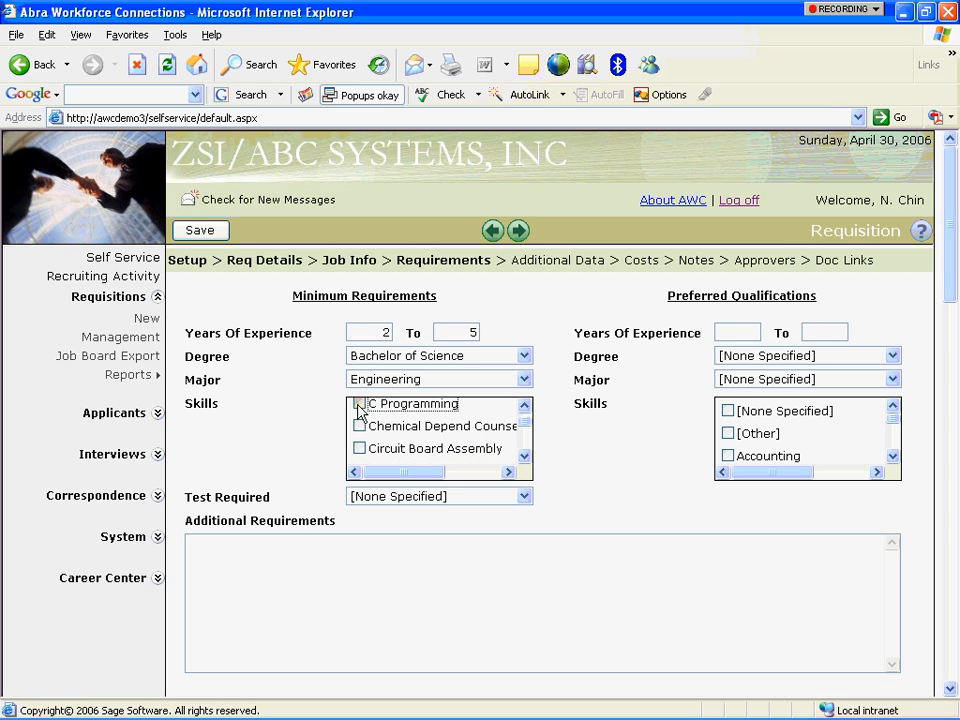
click(359, 449)
click(523, 456)
click(523, 456)
click(523, 456)
click(360, 419)
click(359, 441)
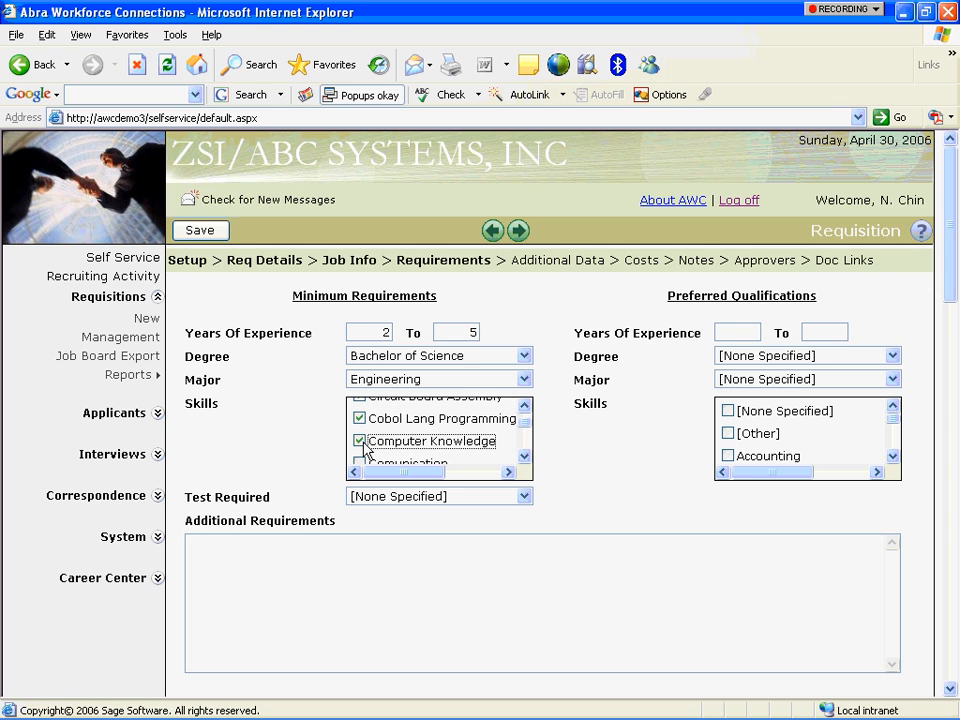
Add Electronic Skills to the required skills and set Drug Test as the required test.
click(523, 456)
click(523, 456)
click(523, 457)
click(523, 457)
click(523, 457)
click(523, 457)
click(523, 457)
click(523, 457)
click(523, 457)
click(523, 457)
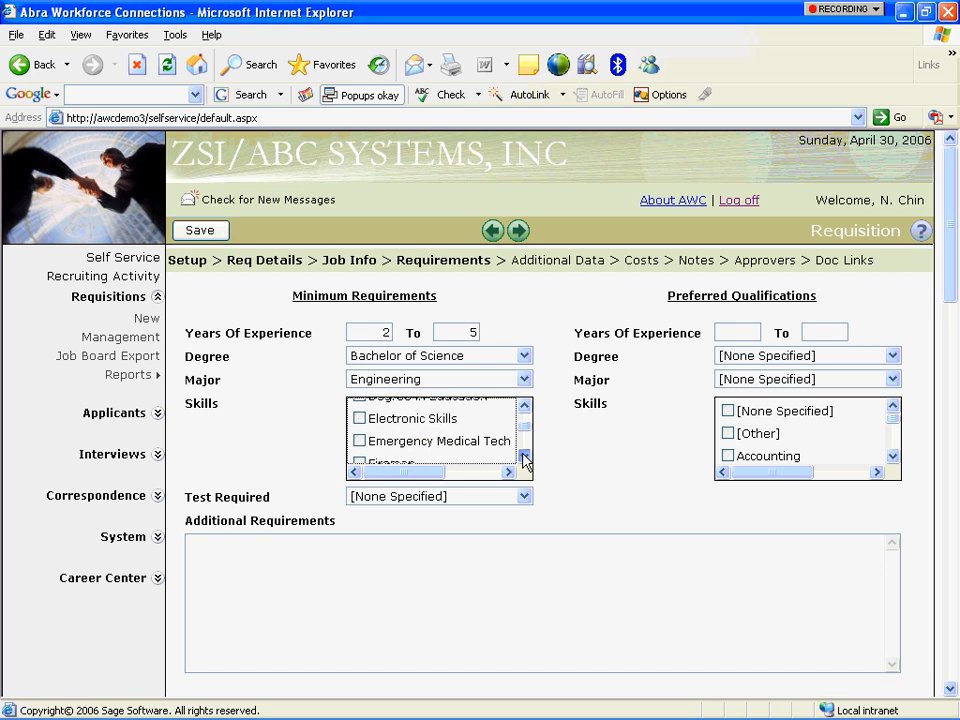
click(523, 457)
click(523, 410)
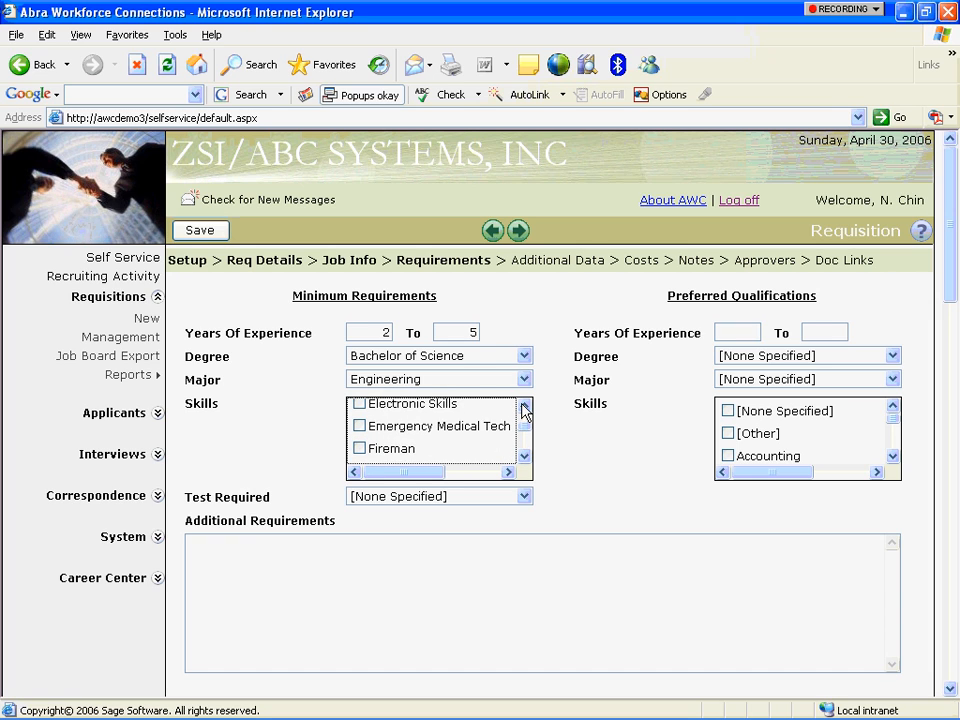
click(523, 410)
click(359, 418)
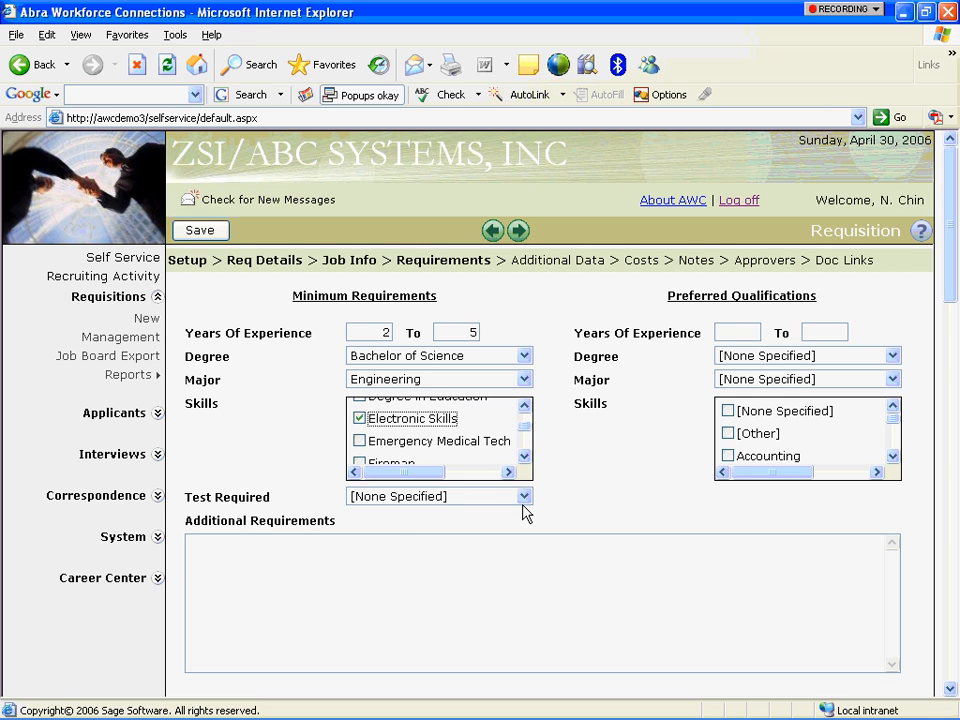
click(523, 496)
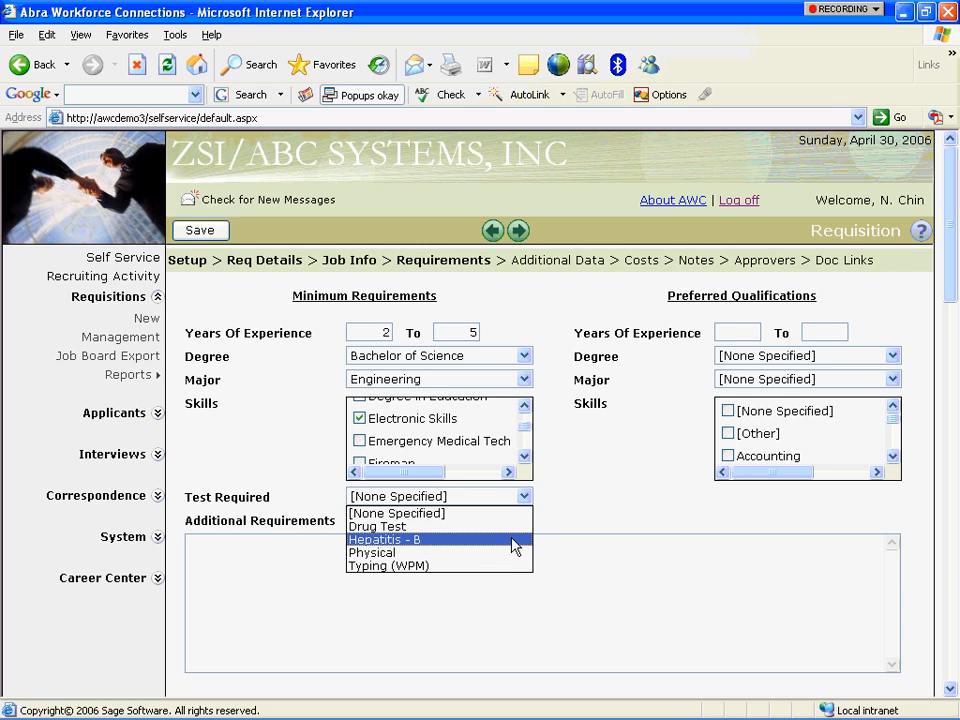
click(513, 528)
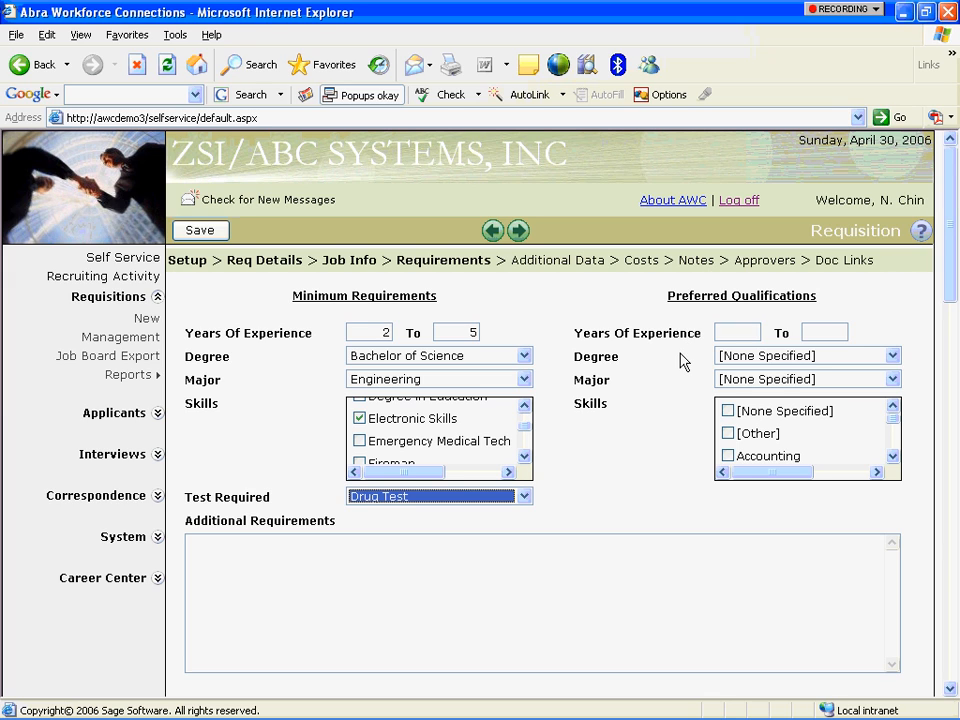
Add a required Radio Buttons question 'Do you have a PE certification' with answers Yes, No.
click(519, 232)
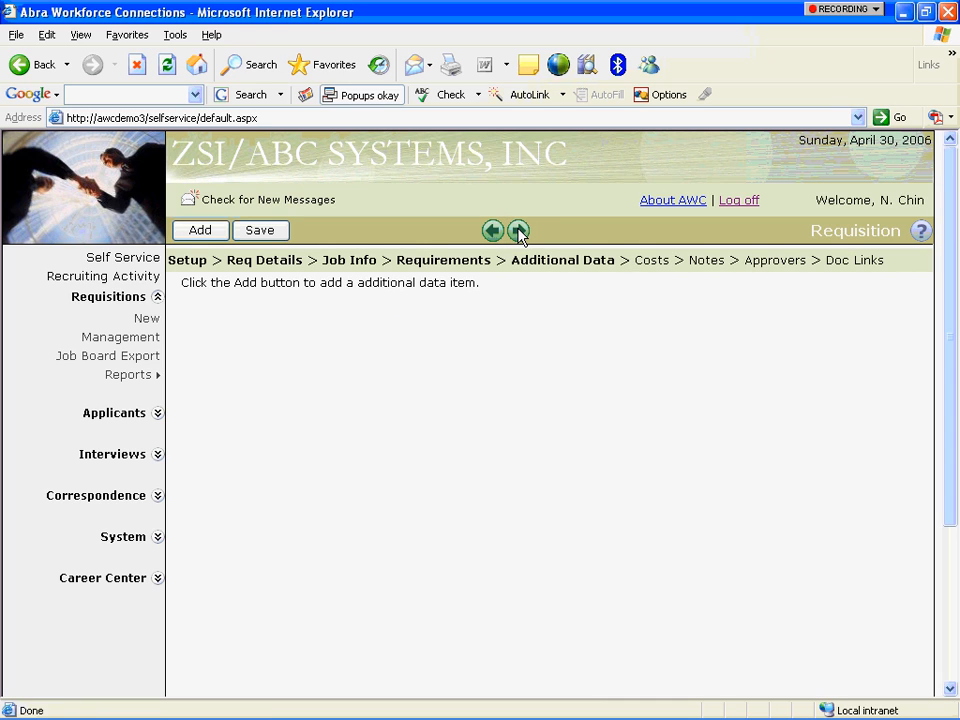
click(201, 232)
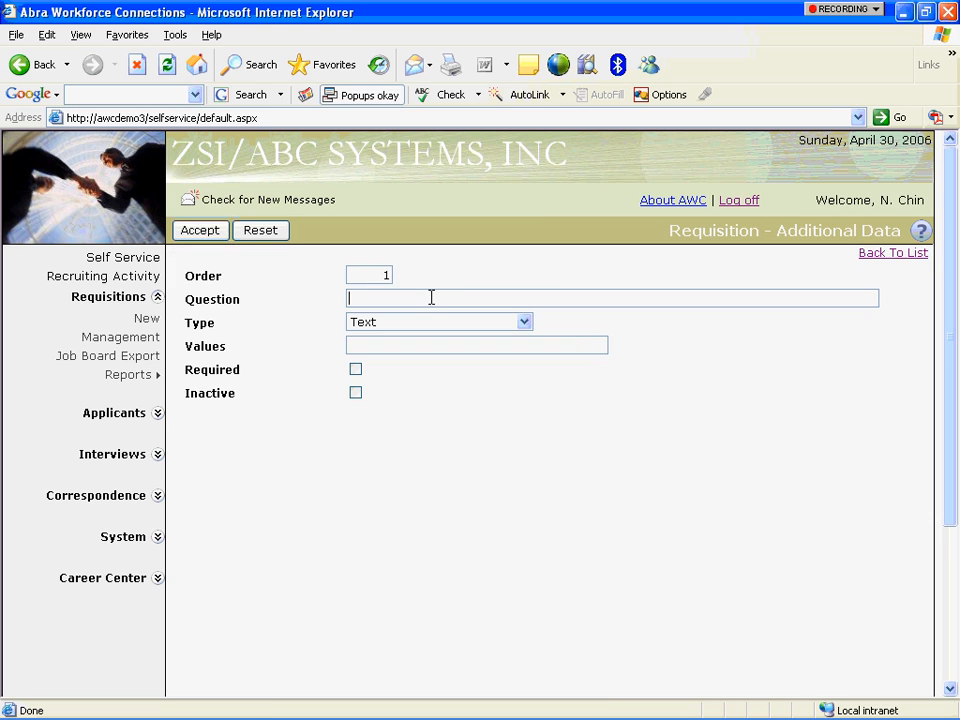
text(Do you have a PE certification)
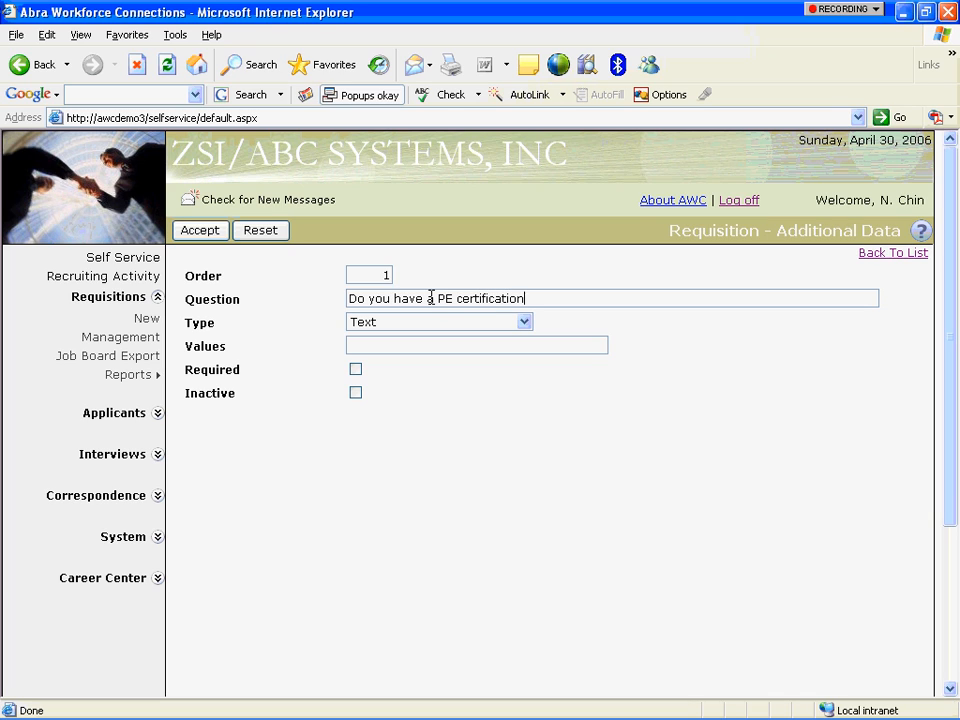
key(Tab)
key(r)
key(Tab)
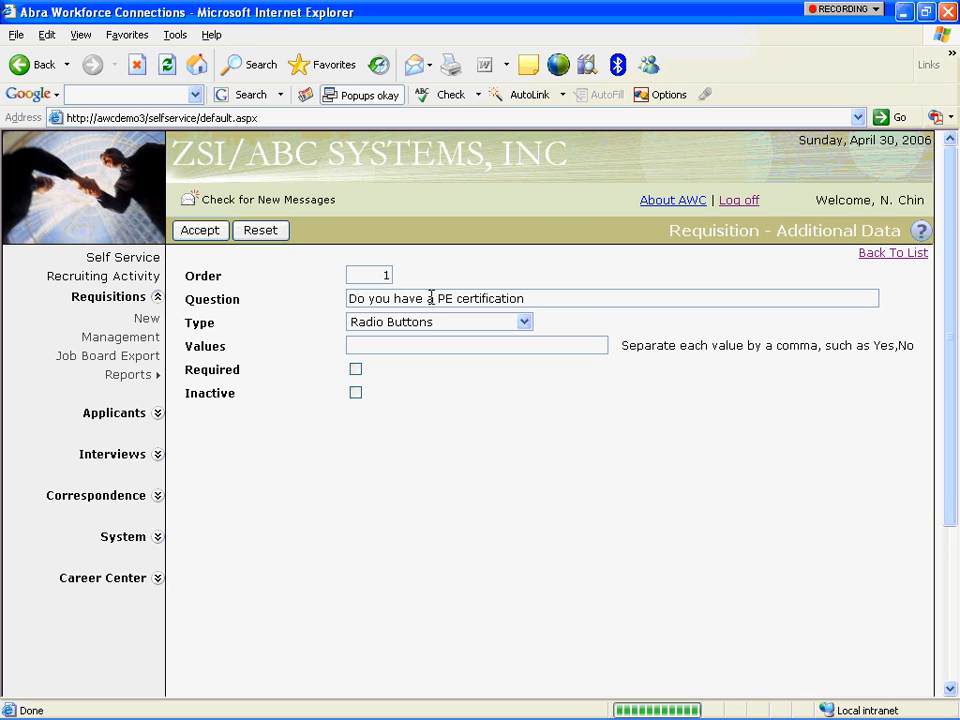
text(Y)
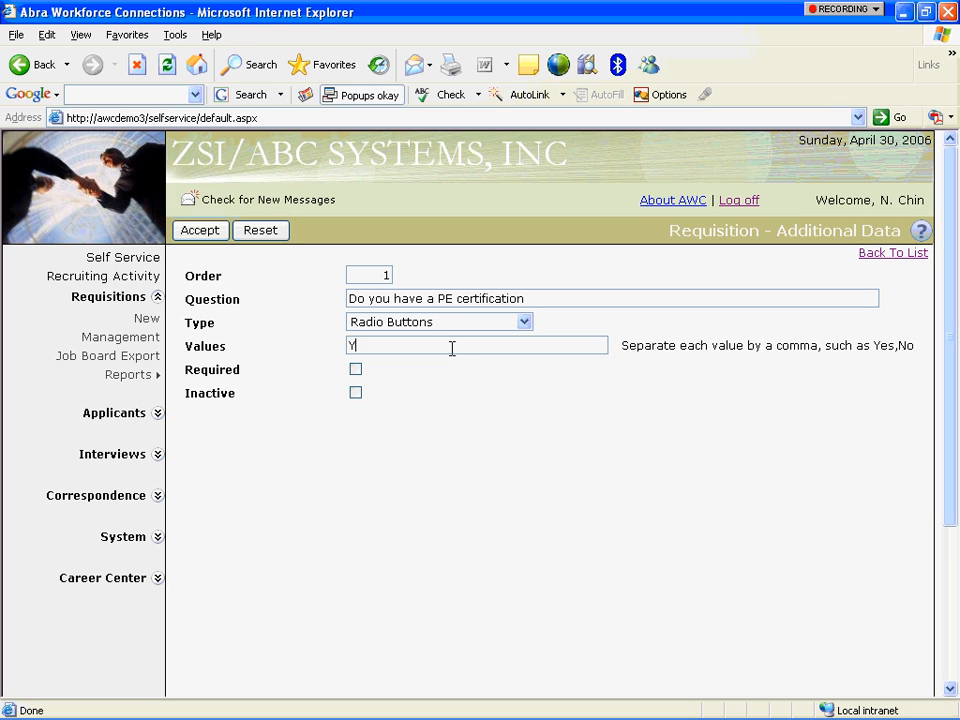
text(es, No)
click(357, 370)
click(212, 234)
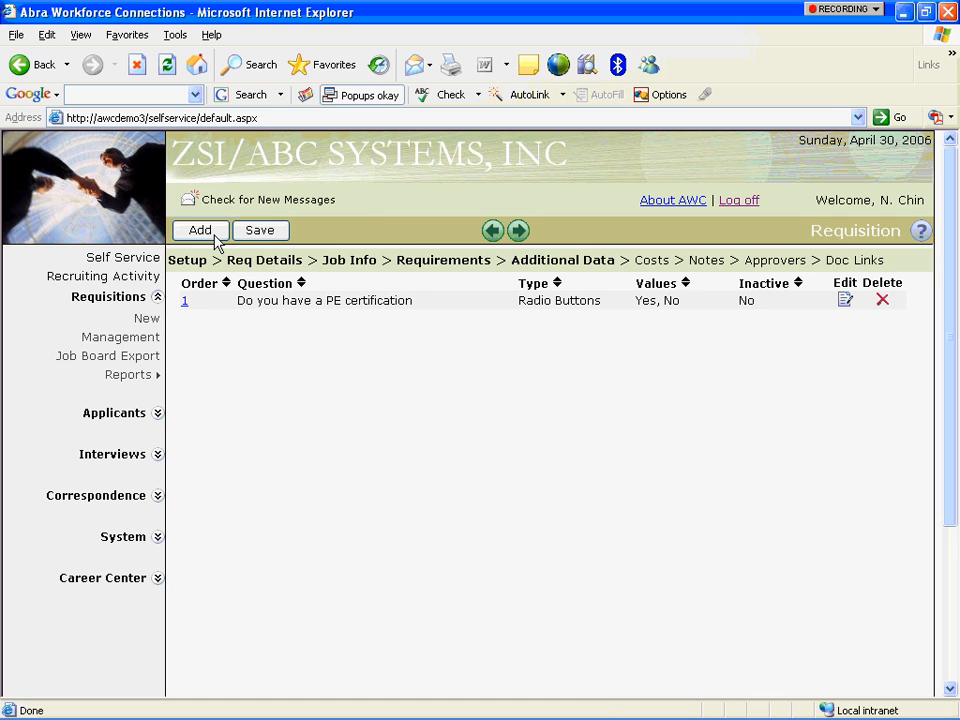
Add a required Drop Down List question on years of C programming experience (1 year to 4+ years).
click(198, 234)
click(381, 300)
text(How many years of C Programming Experience do you have?)
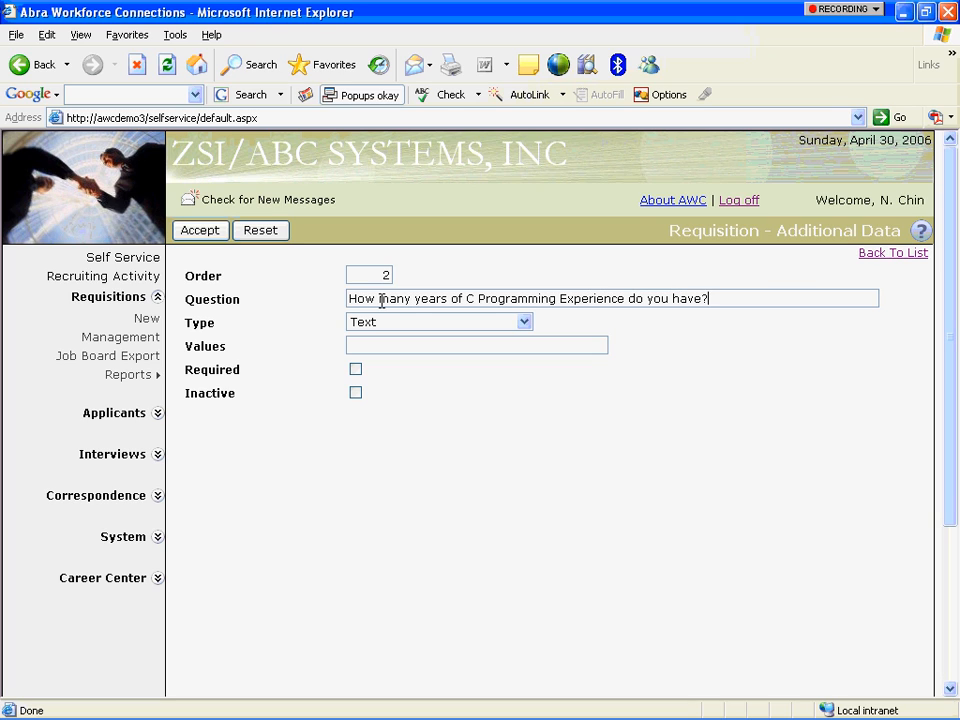
click(522, 322)
click(510, 339)
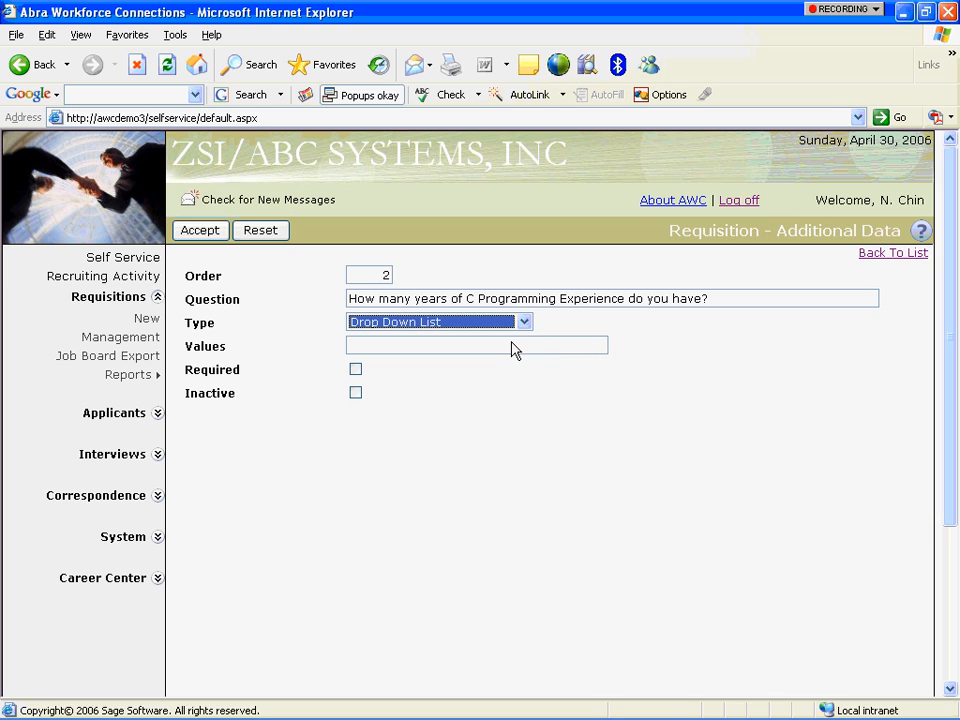
click(506, 340)
text(1 year, 2 years , 3 year)
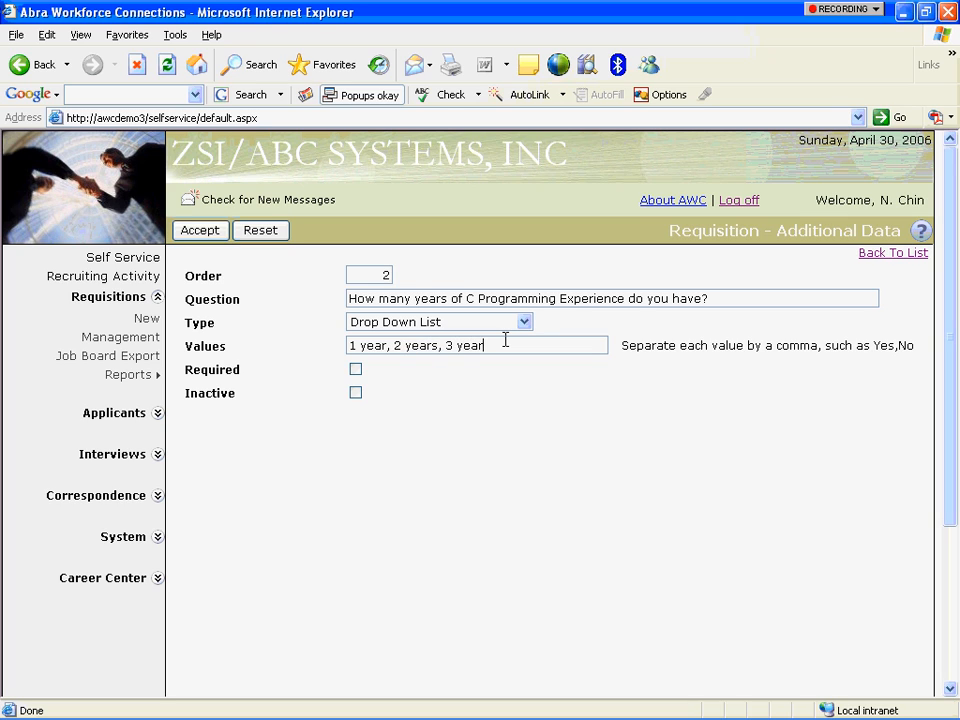
text(s, 4+ years)
click(355, 369)
click(198, 232)
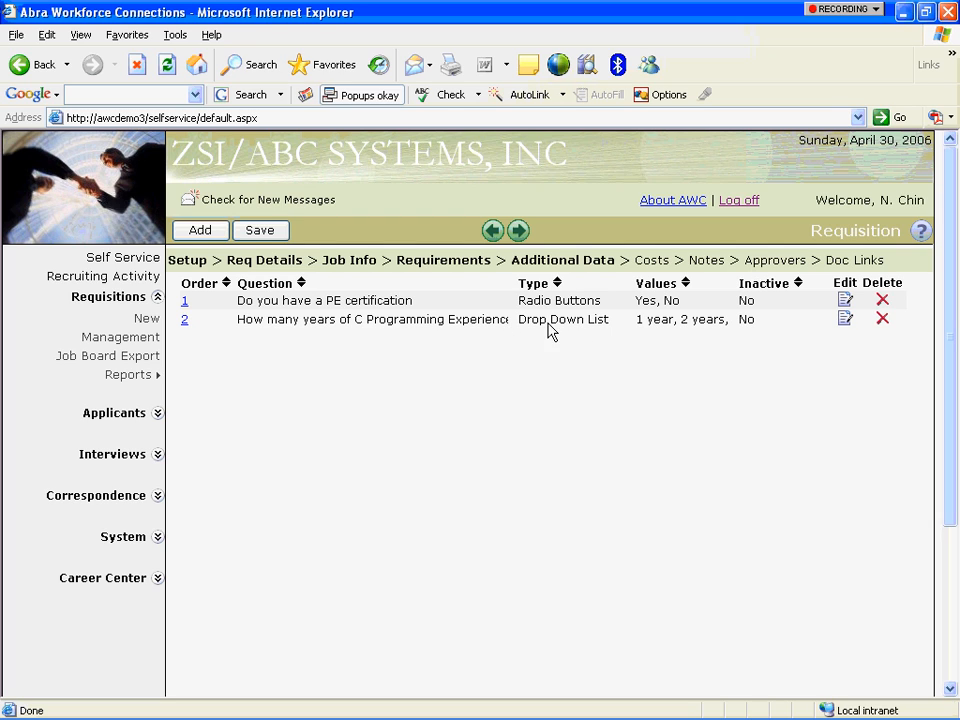
Advance the requisition wizard past Costs and Notes to the Approvers step.
click(517, 230)
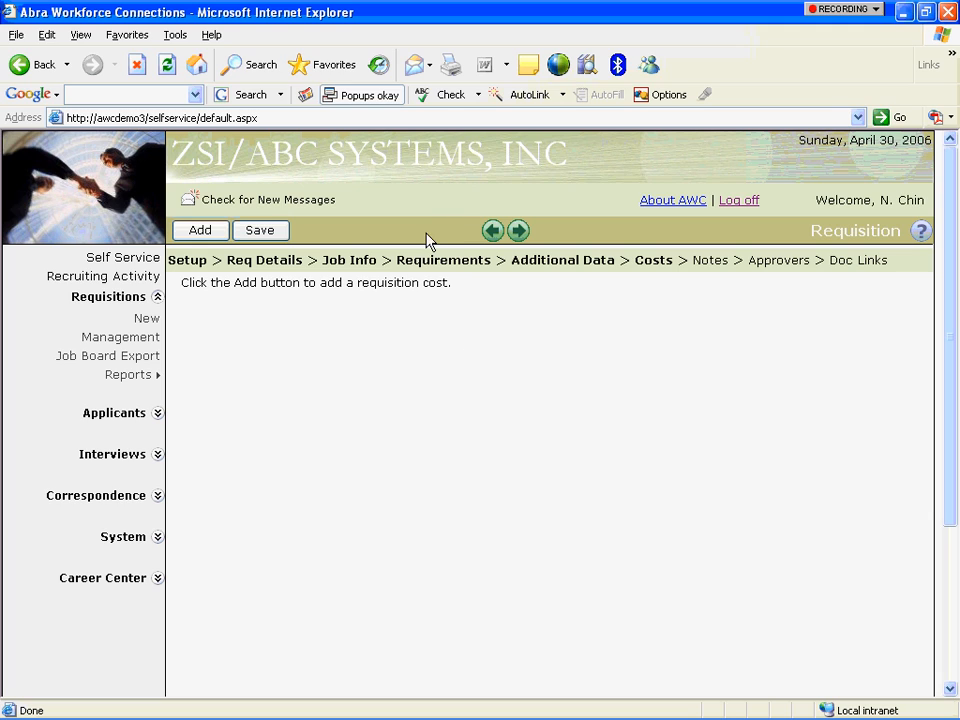
click(519, 231)
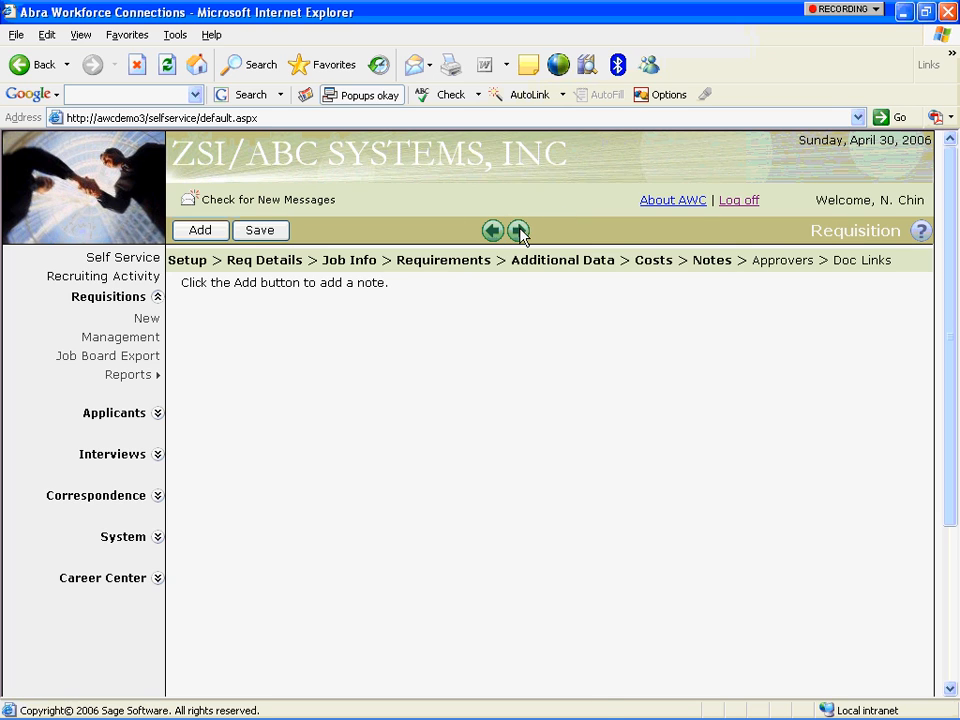
click(519, 231)
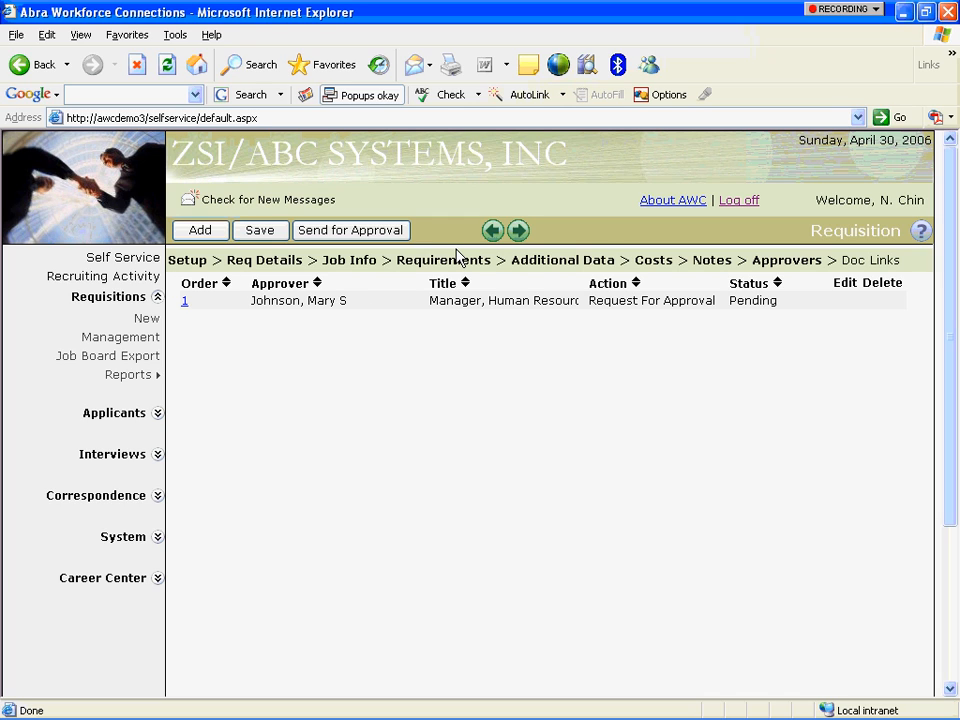
On Doc Links, add a new linked document and attach McMillinRealty.doc.
click(518, 231)
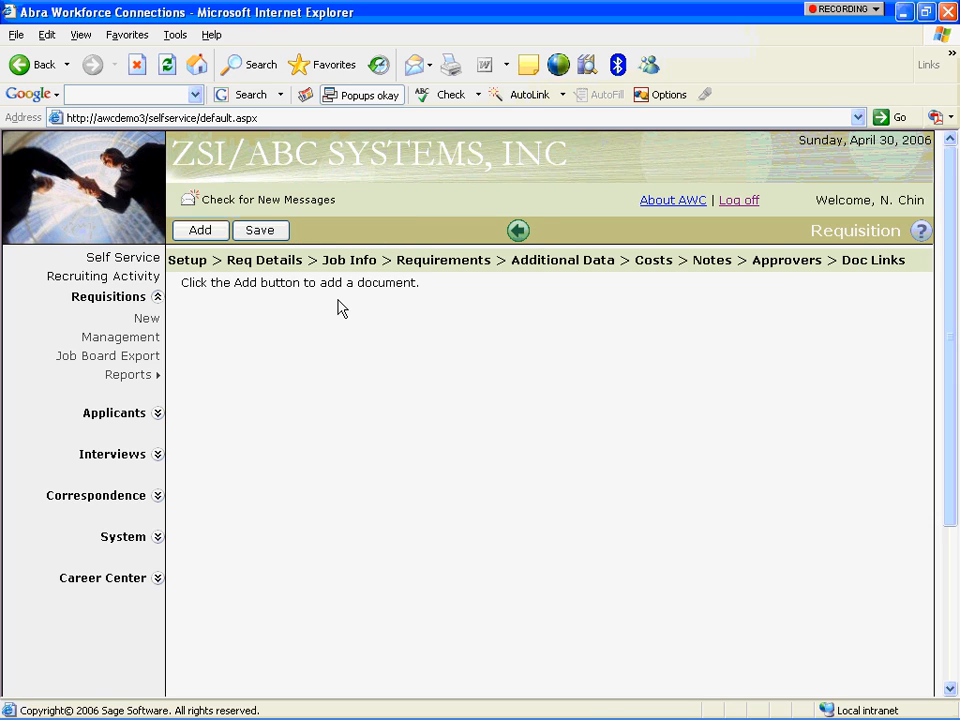
click(216, 230)
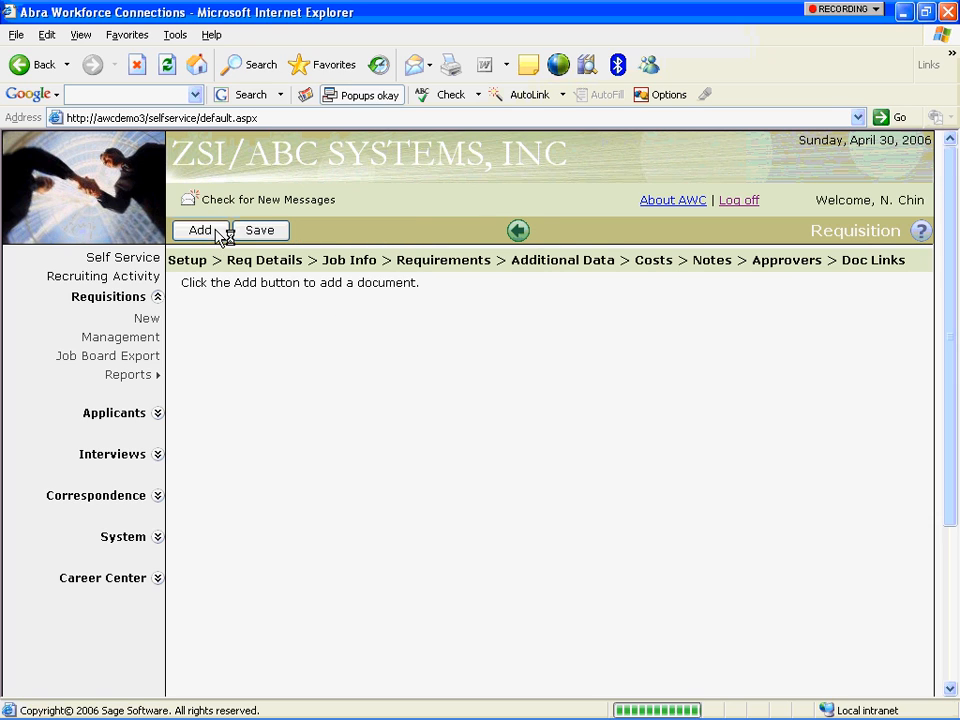
click(887, 298)
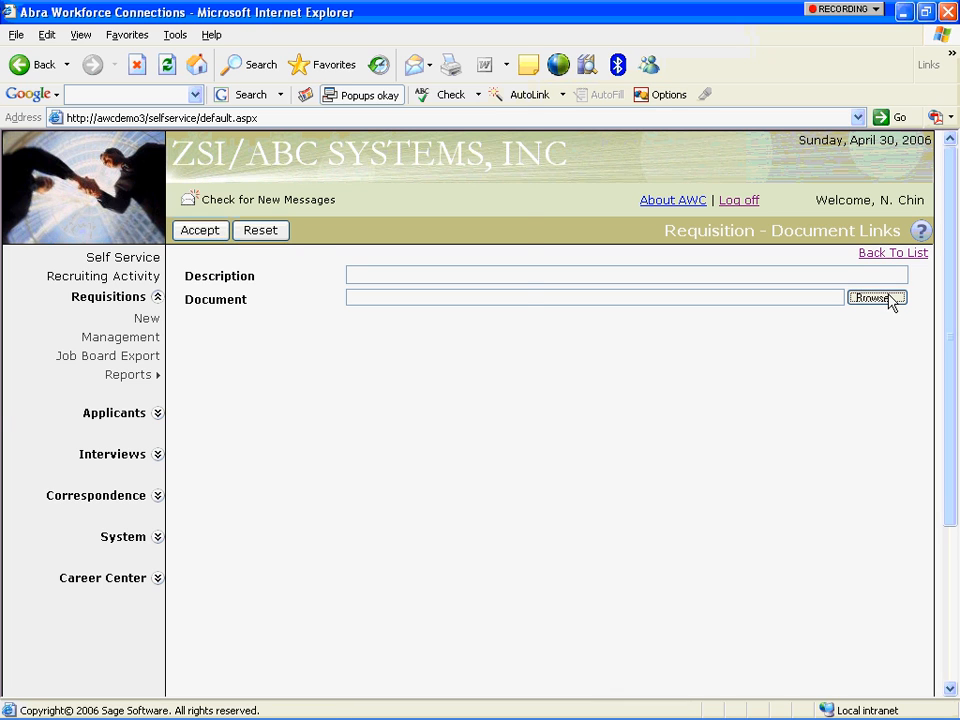
click(157, 114)
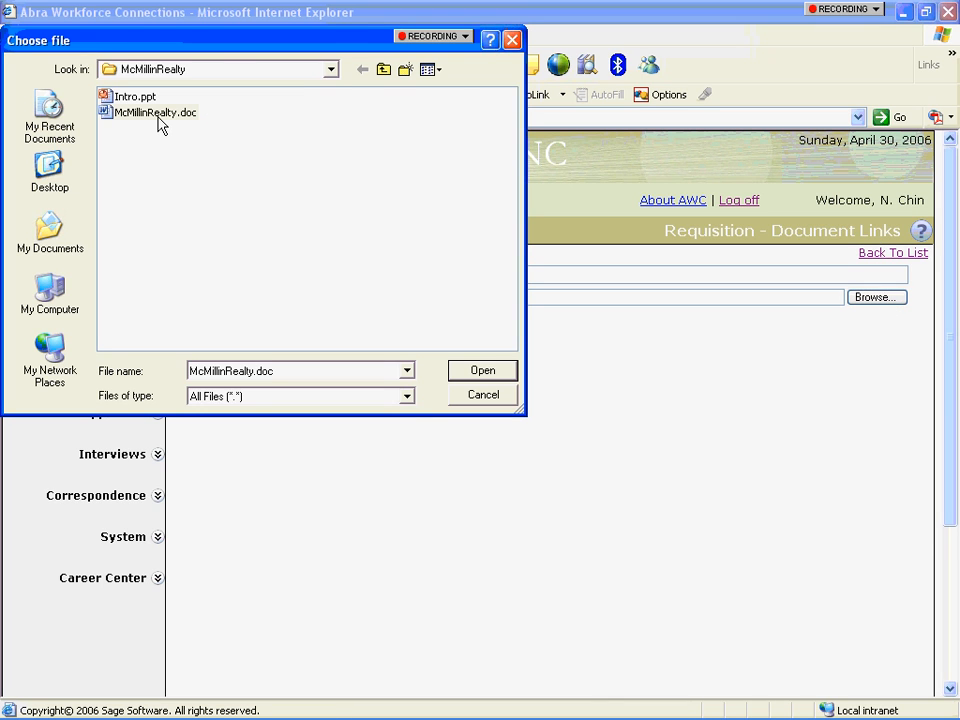
key(Return)
Describe the linked document as 'Job Description' and accept it.
click(395, 270)
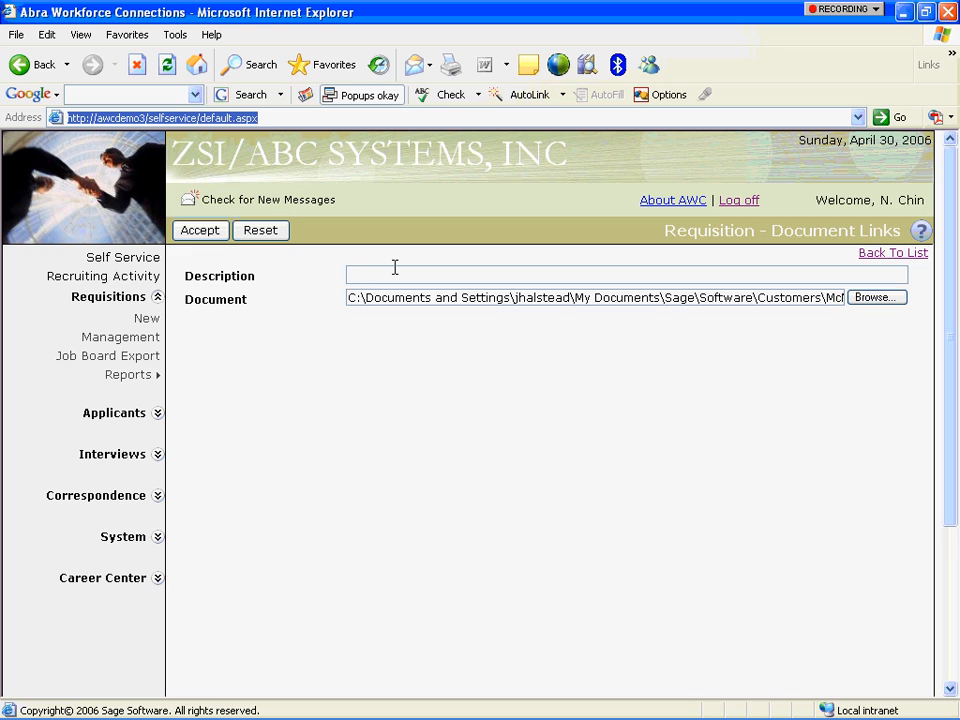
click(395, 270)
text(Job Descrio)
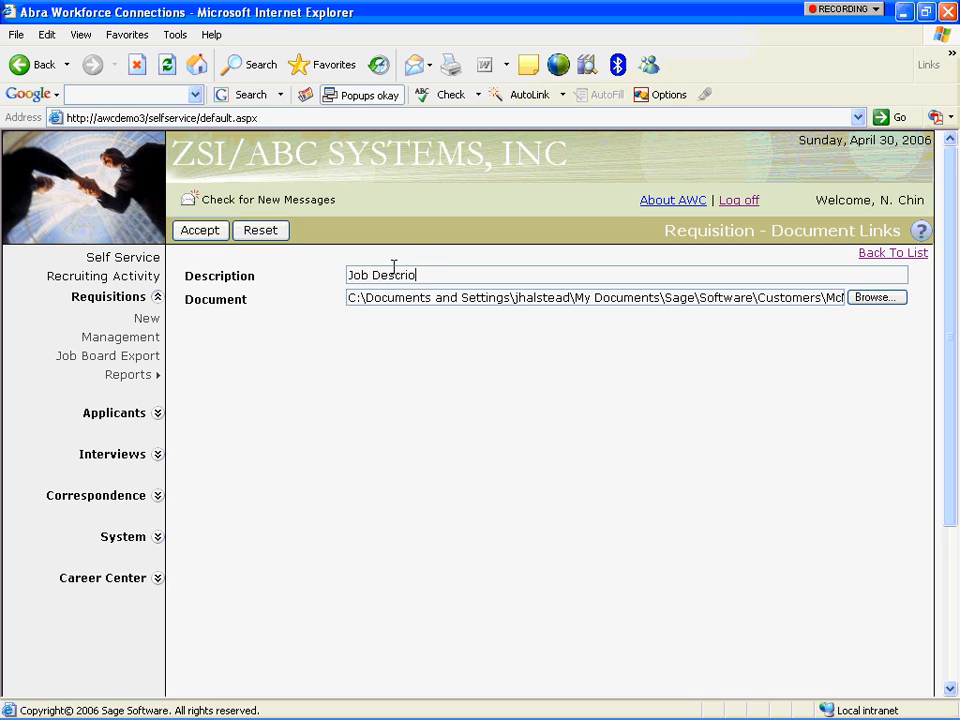
text(tion)
click(253, 234)
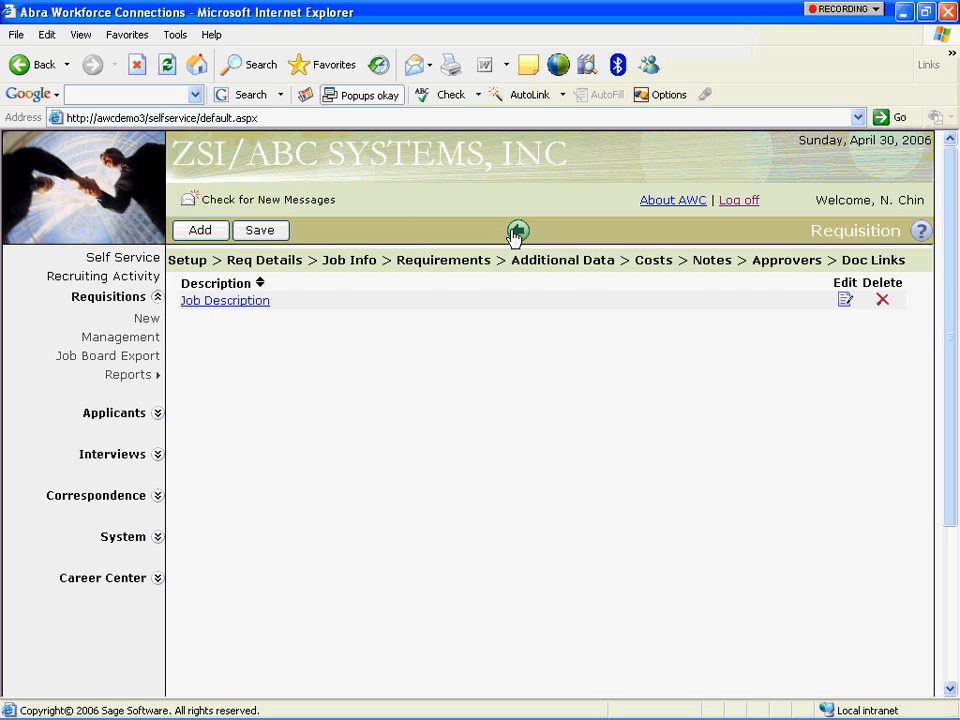
Go back to Approvers, send the requisition for approval, and log off.
click(517, 231)
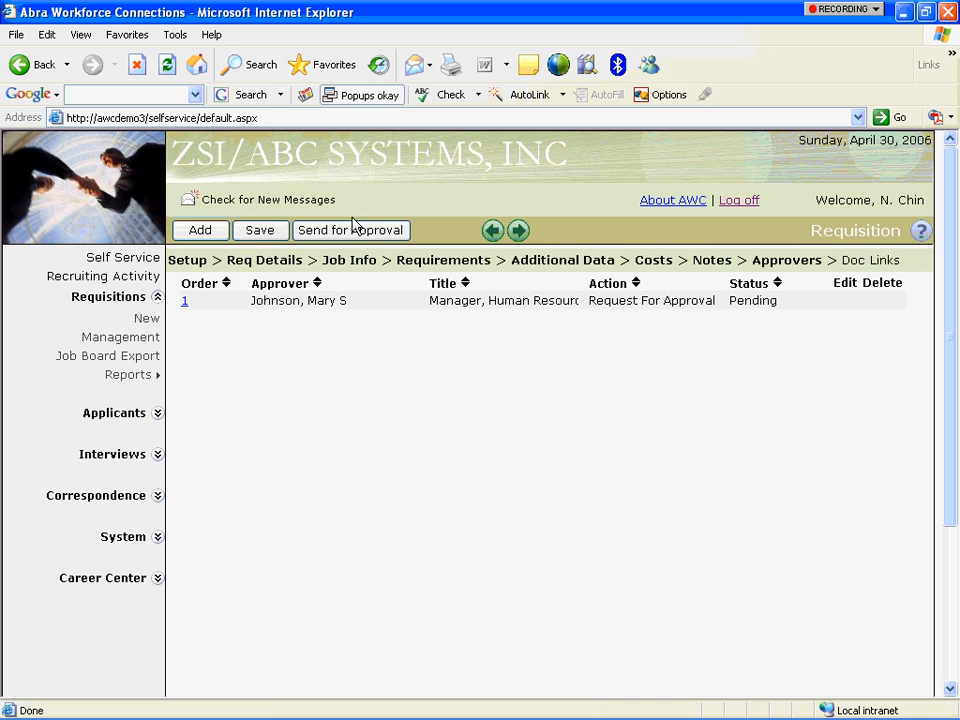
click(349, 235)
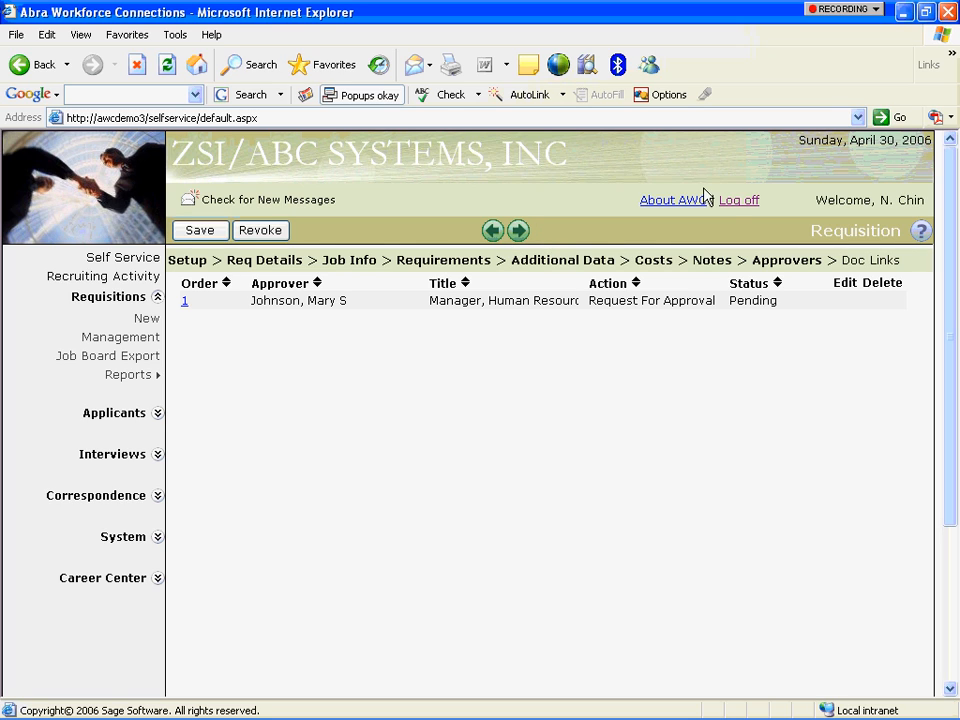
click(731, 207)
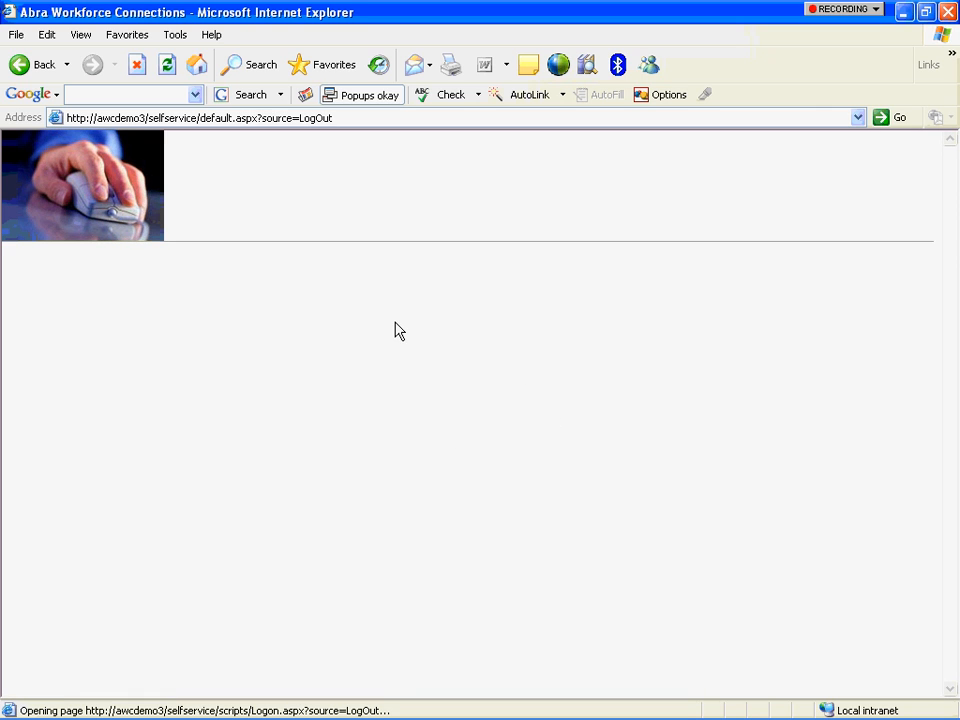
Log back on as the approver with their user name and password.
click(285, 444)
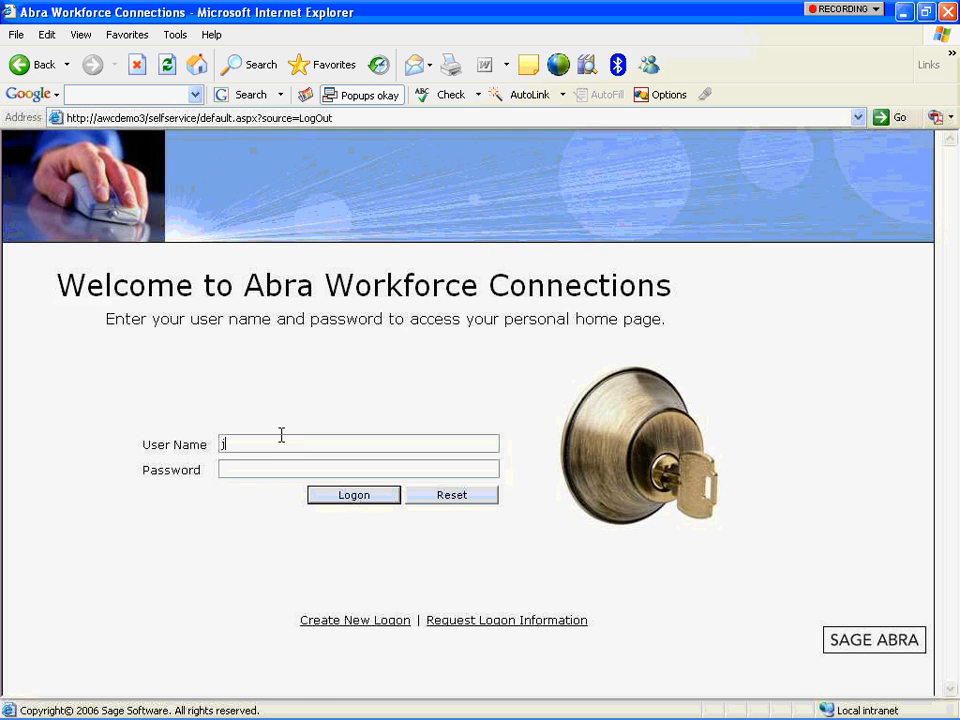
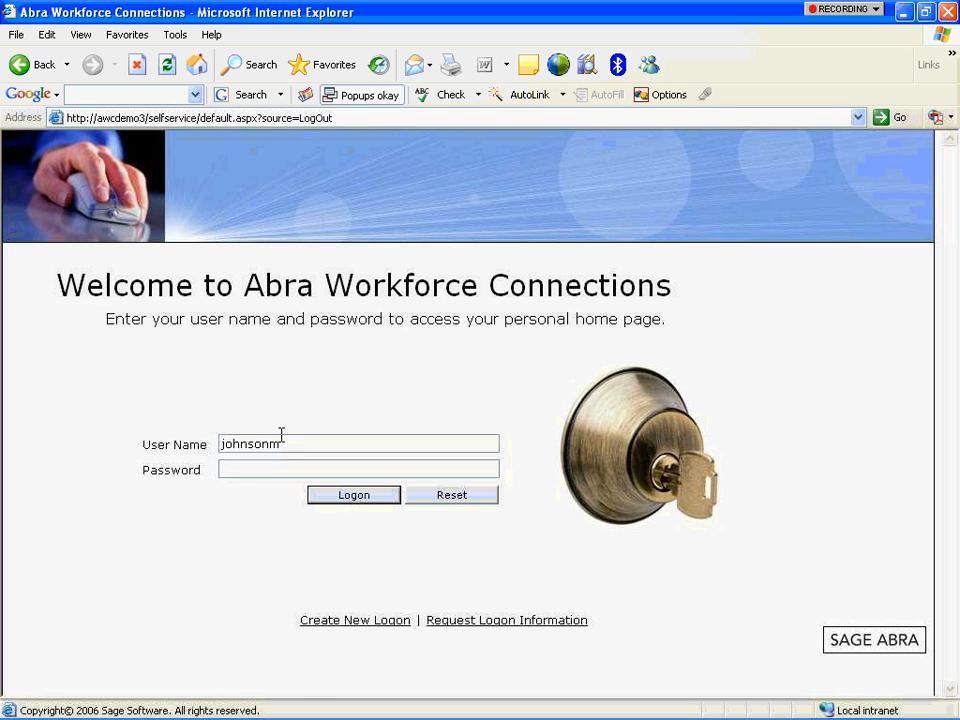
key(Tab)
text(1234)
key(Return)
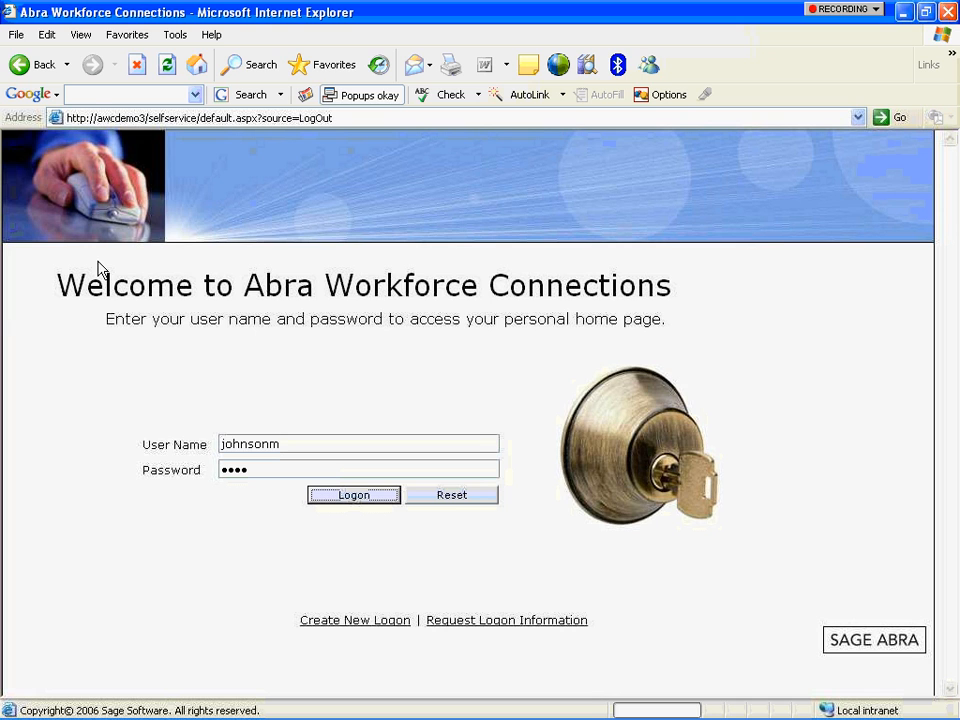
key(Return)
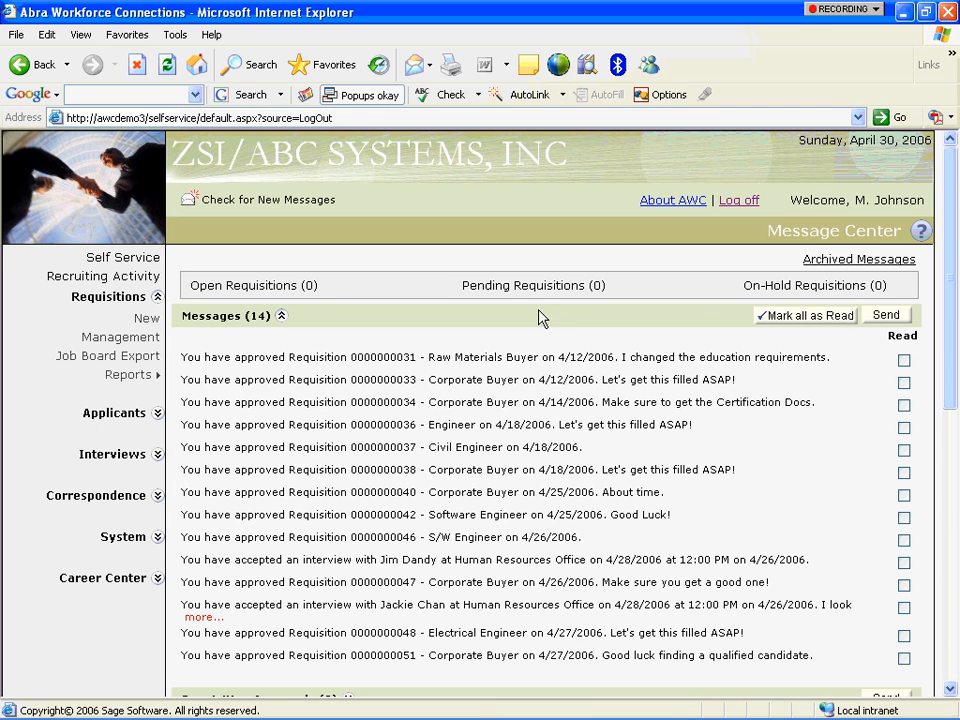
drag(953, 222, 957, 380)
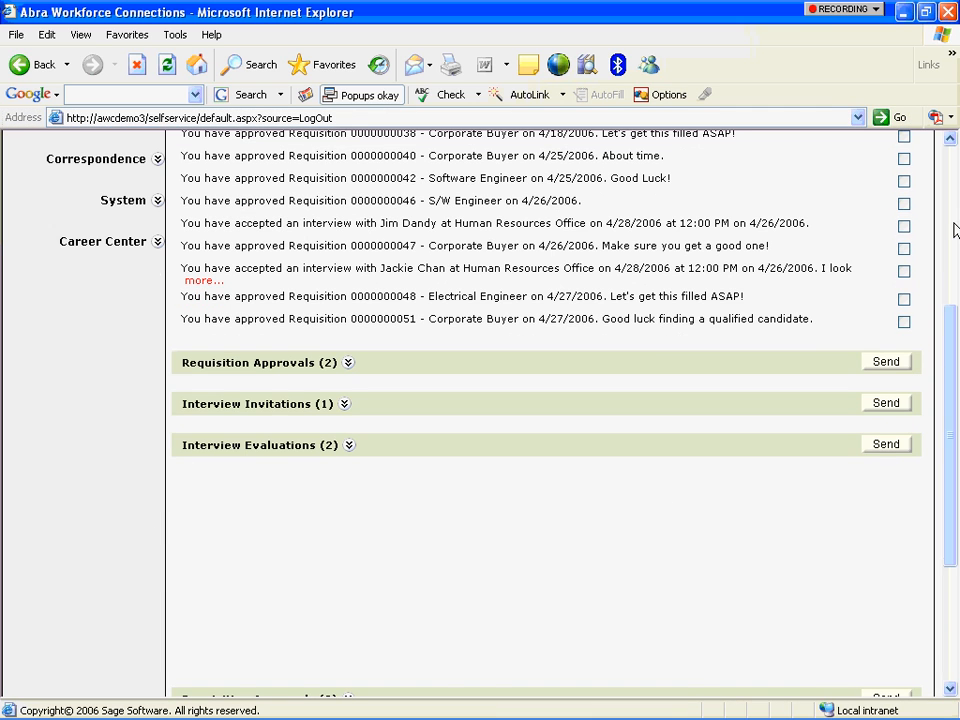
click(348, 364)
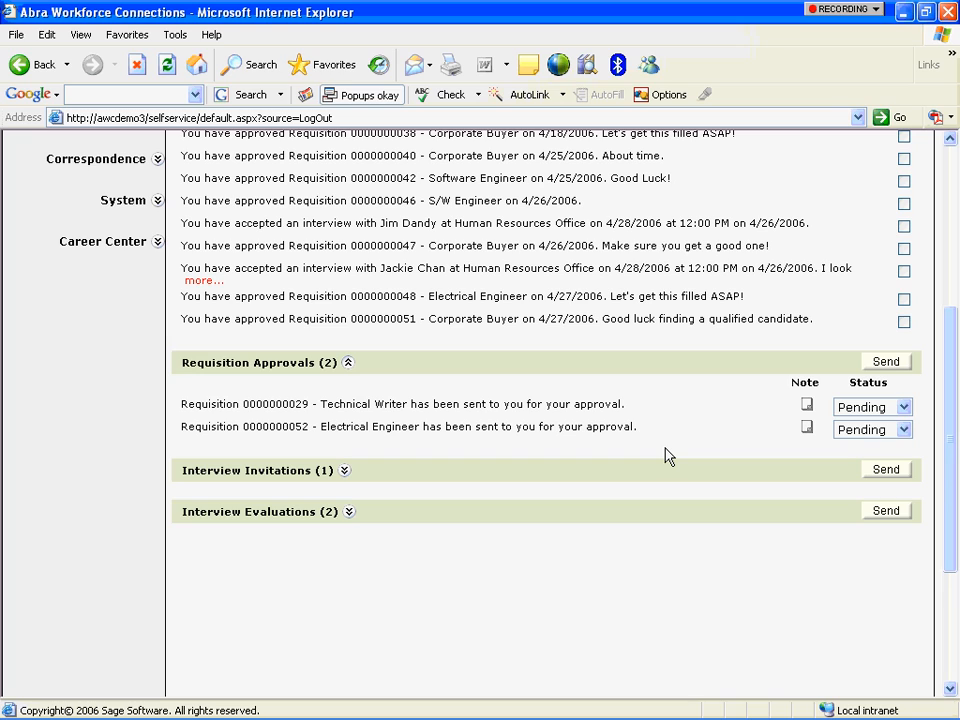
click(900, 432)
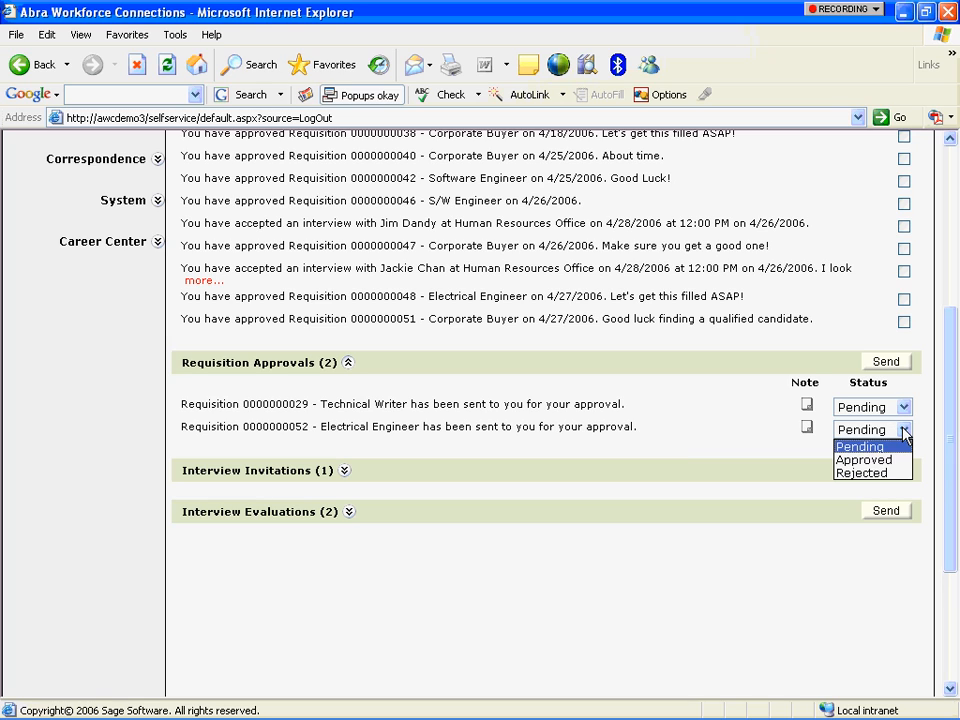
click(804, 428)
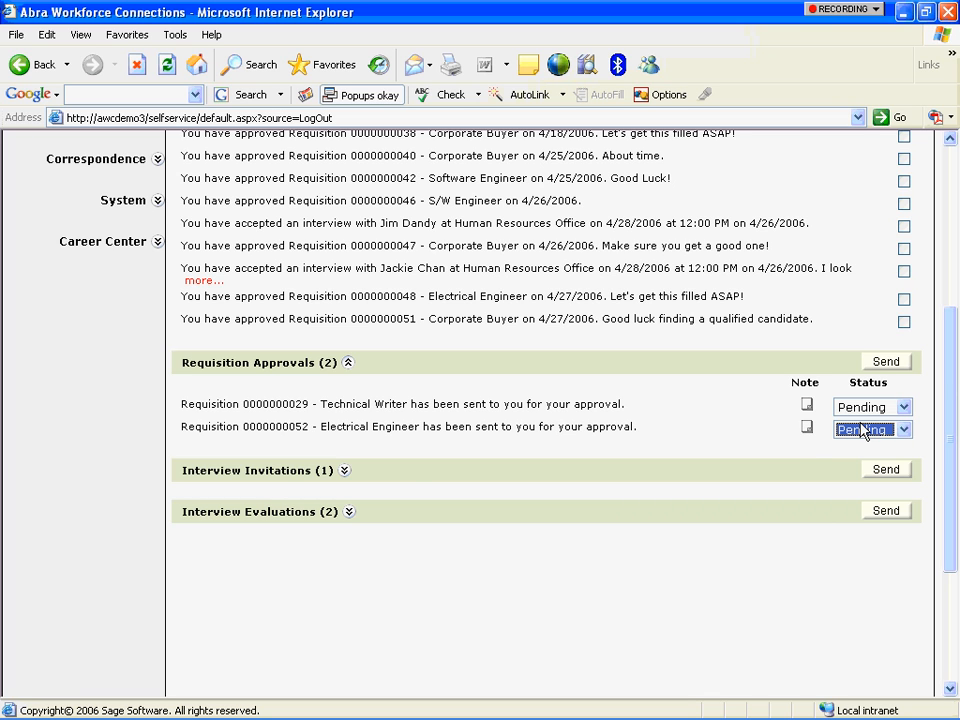
drag(955, 387, 950, 227)
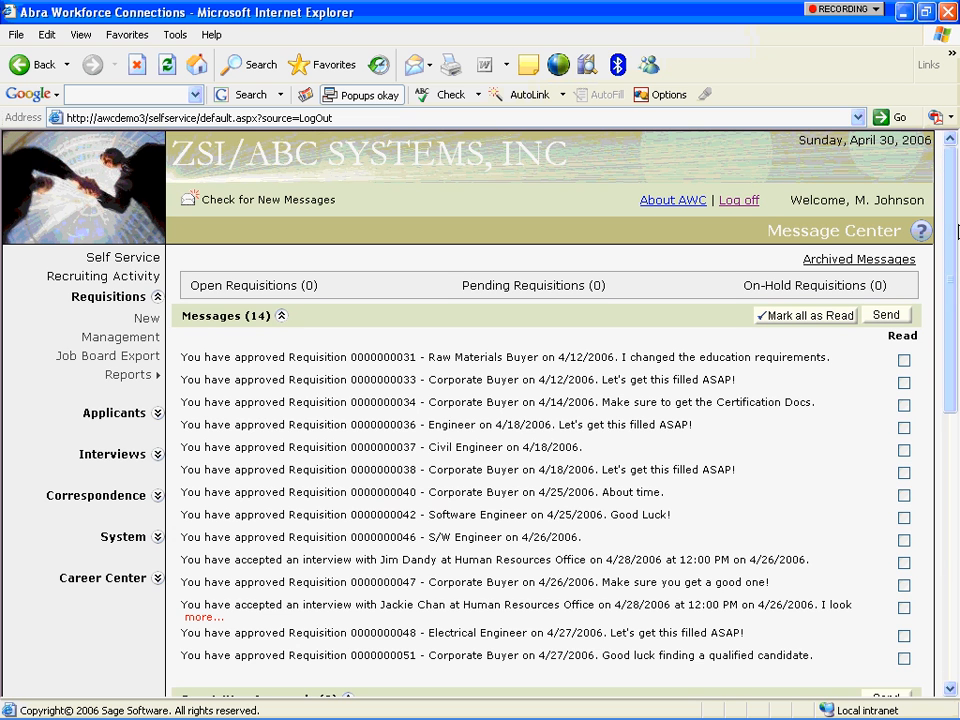
click(140, 337)
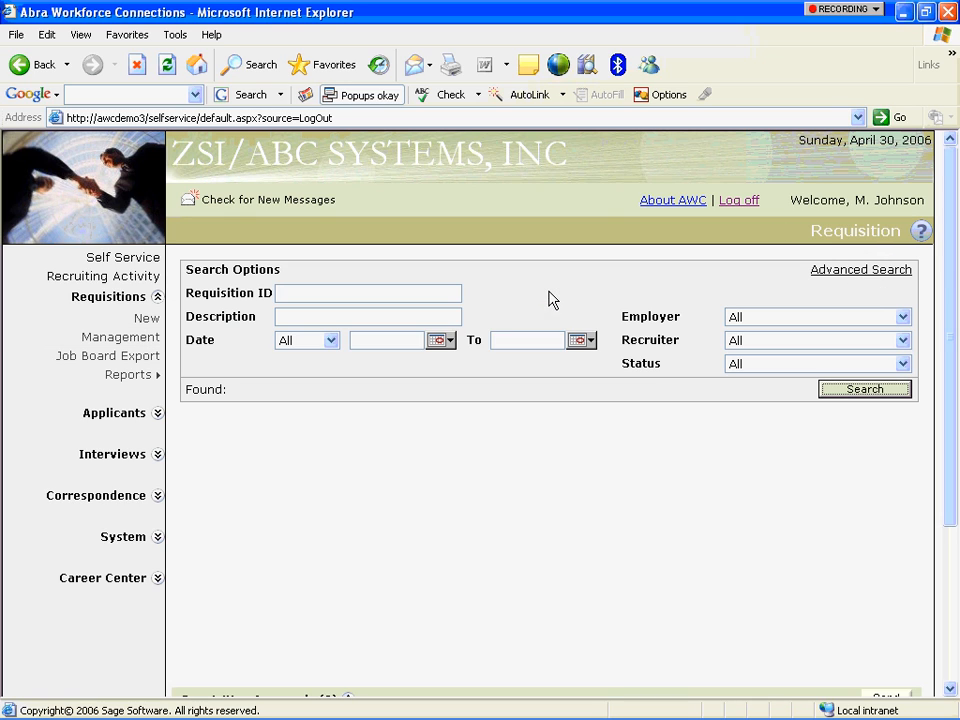
click(436, 317)
text(Electrical)
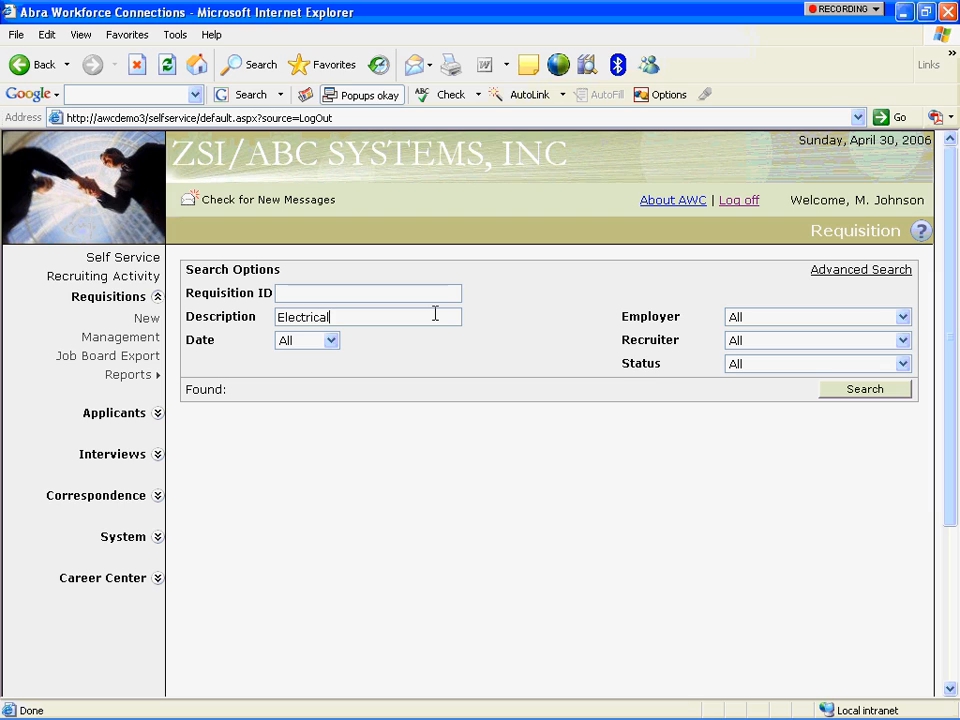
text( Engineer)
click(881, 390)
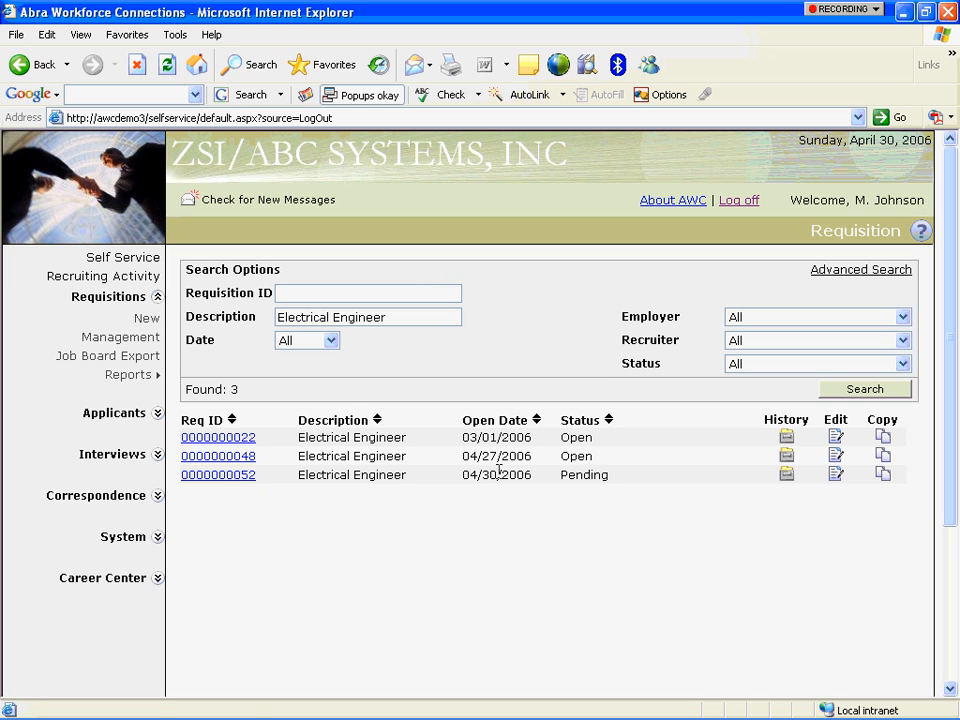
click(153, 279)
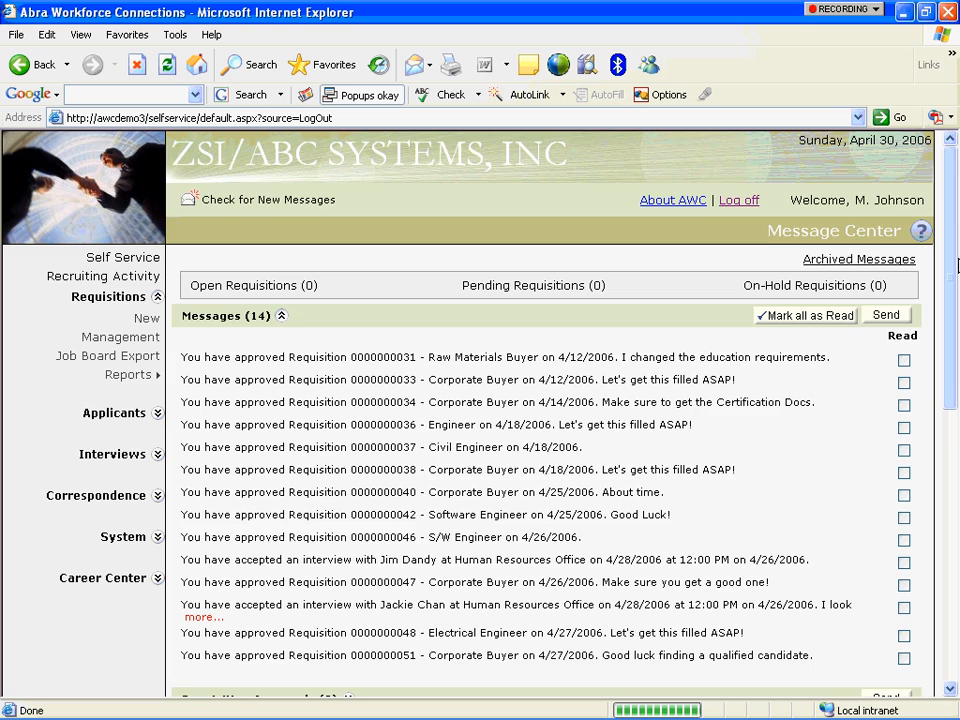
scroll(955, 264, down, 5)
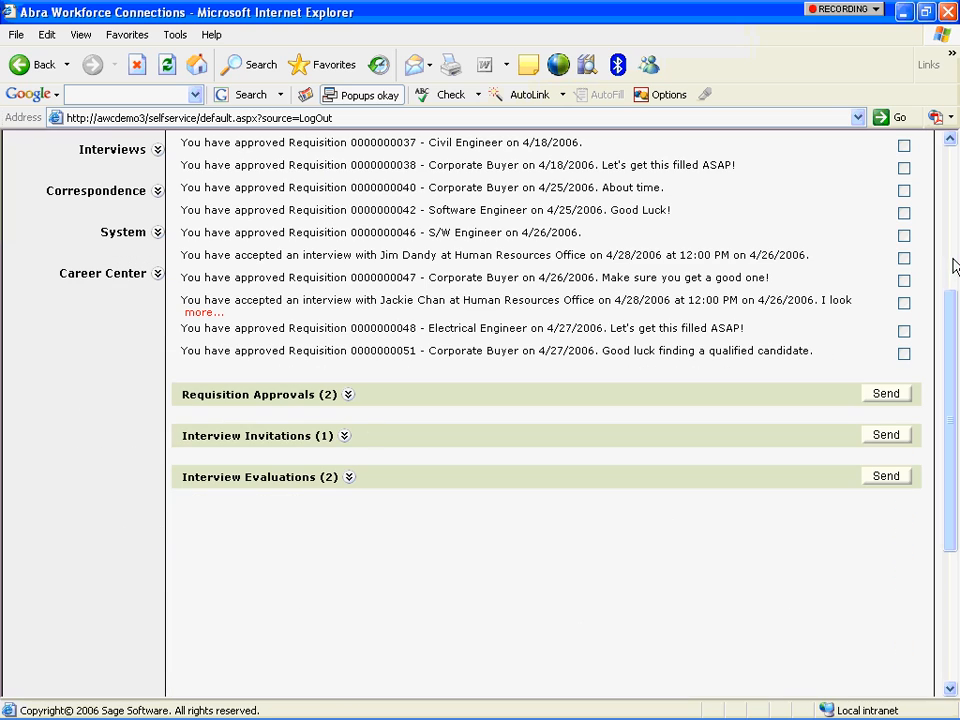
click(348, 396)
click(905, 463)
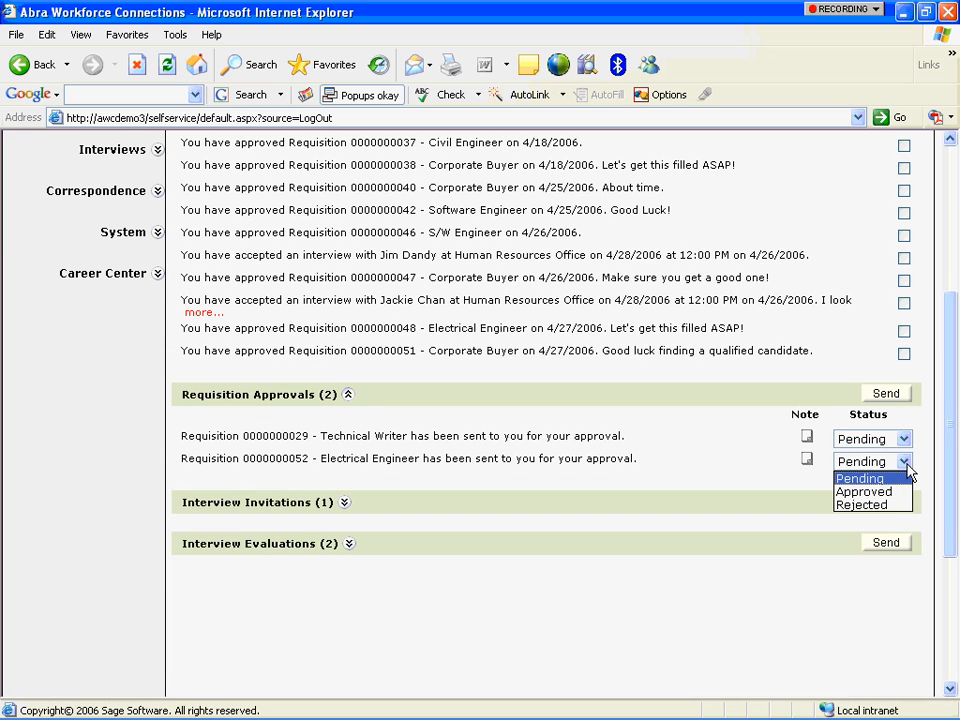
click(864, 492)
Add the note 'Make sure this individual is PE certified!' and send the approval.
click(807, 459)
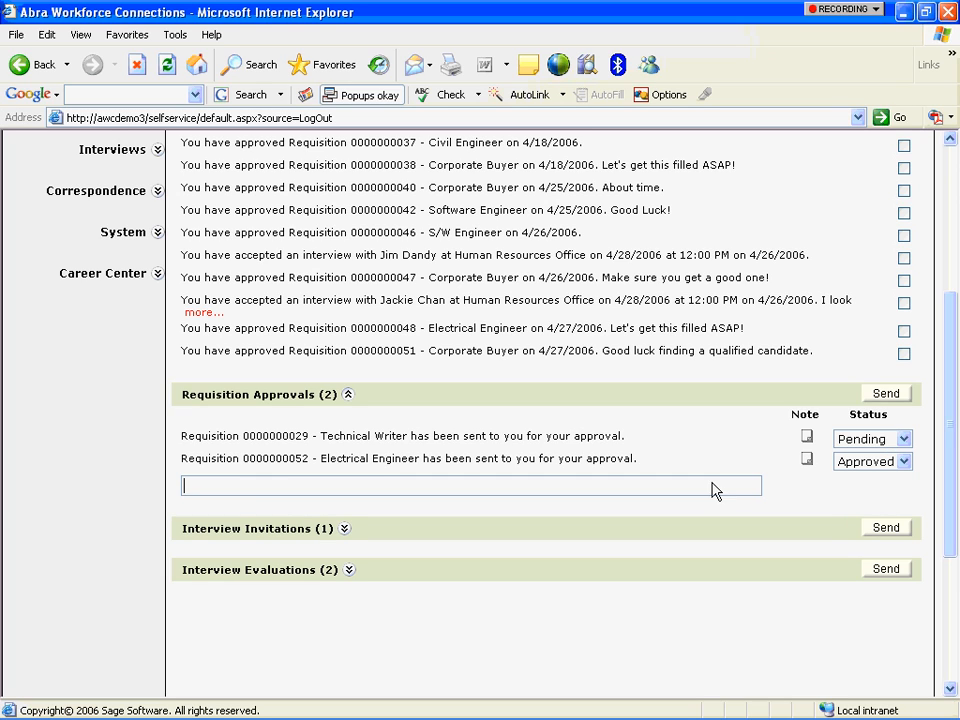
text(Make sure this individua)
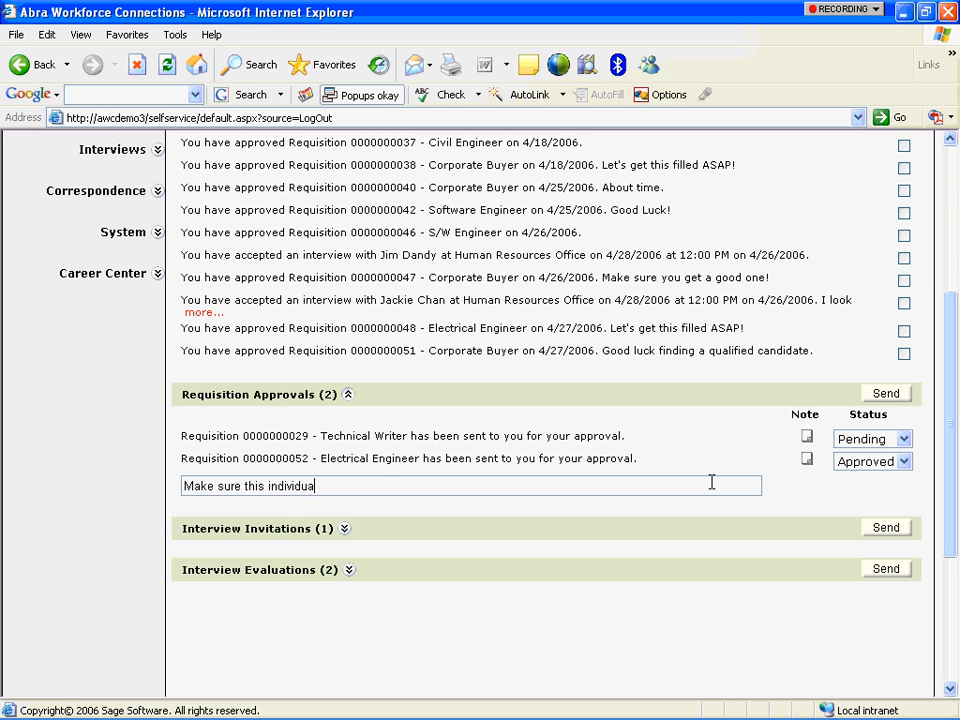
text(l is PW)
key(BackSpace)
text(E cee)
text(tified!)
click(884, 394)
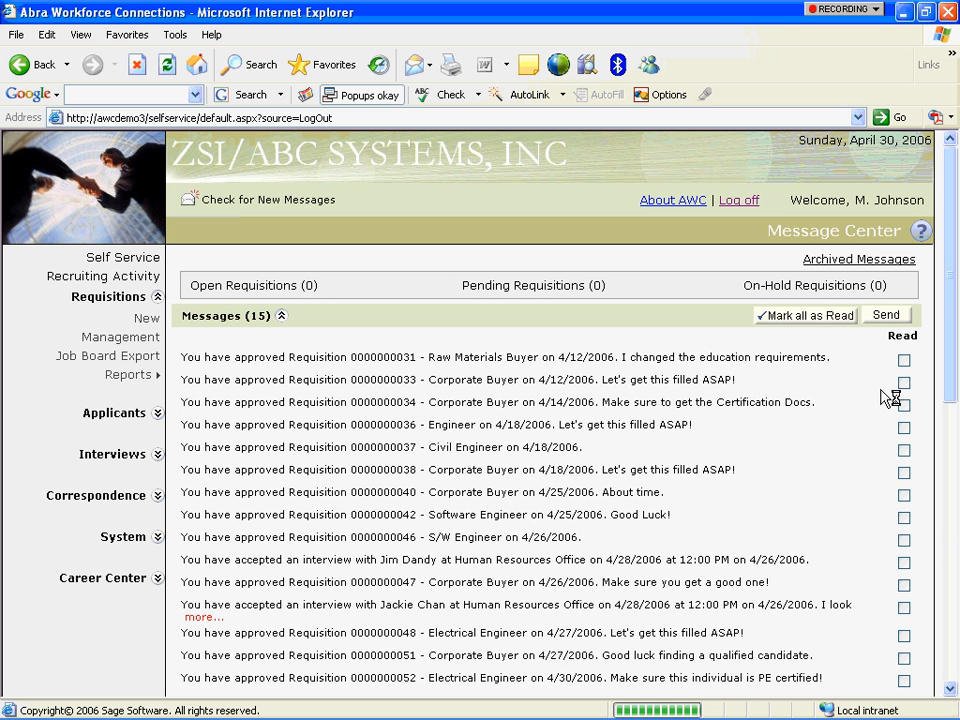
drag(949, 318, 943, 411)
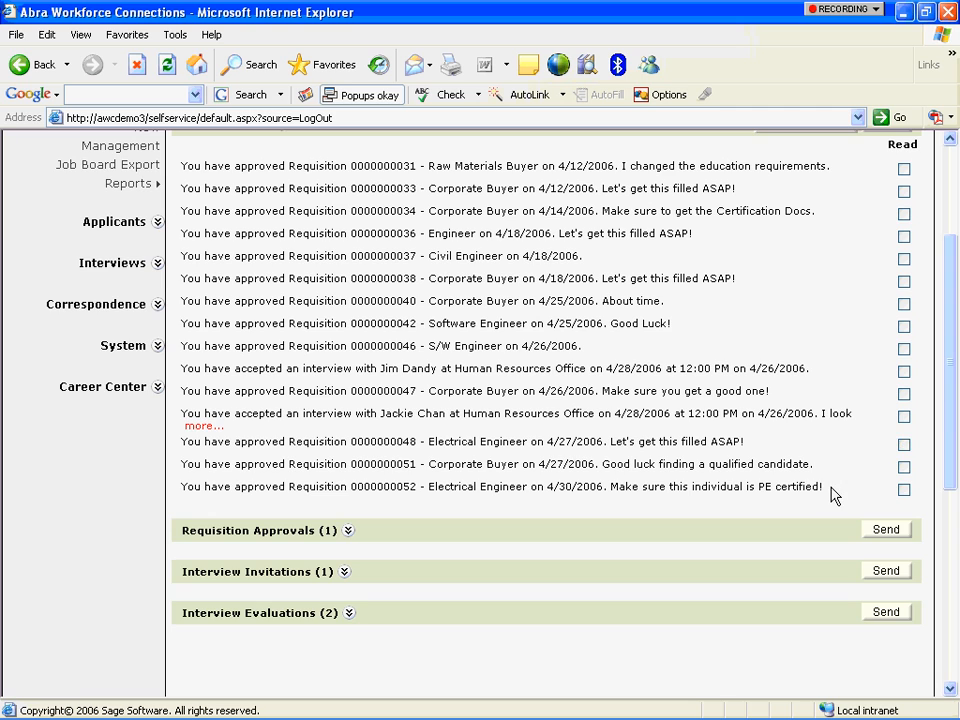
scroll(943, 261, up, 4)
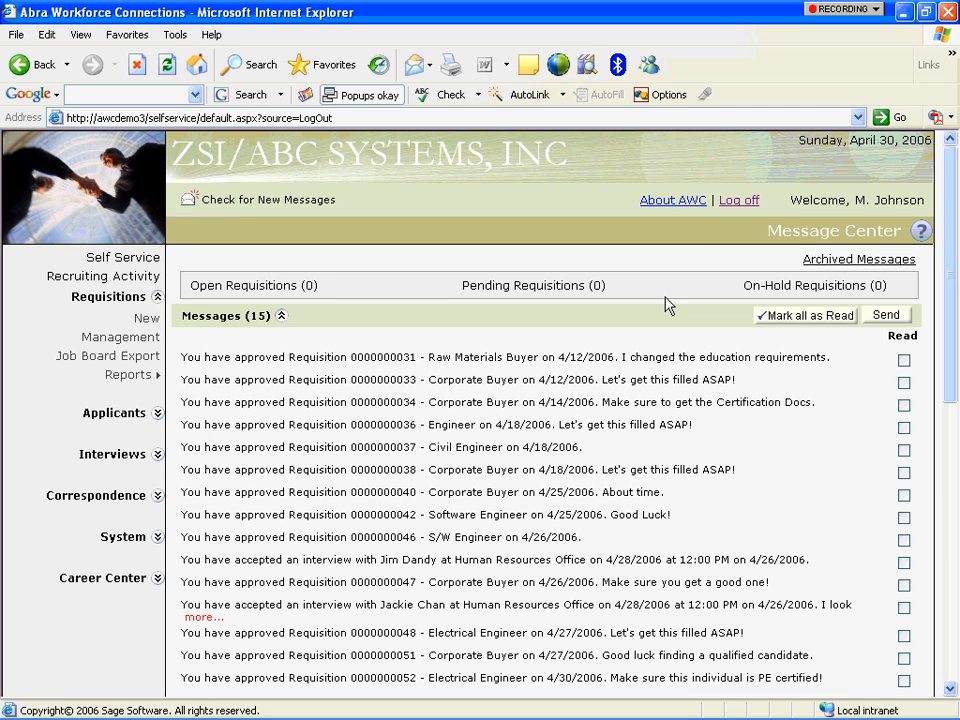
Log off and sign on as the second user with their credentials.
click(739, 201)
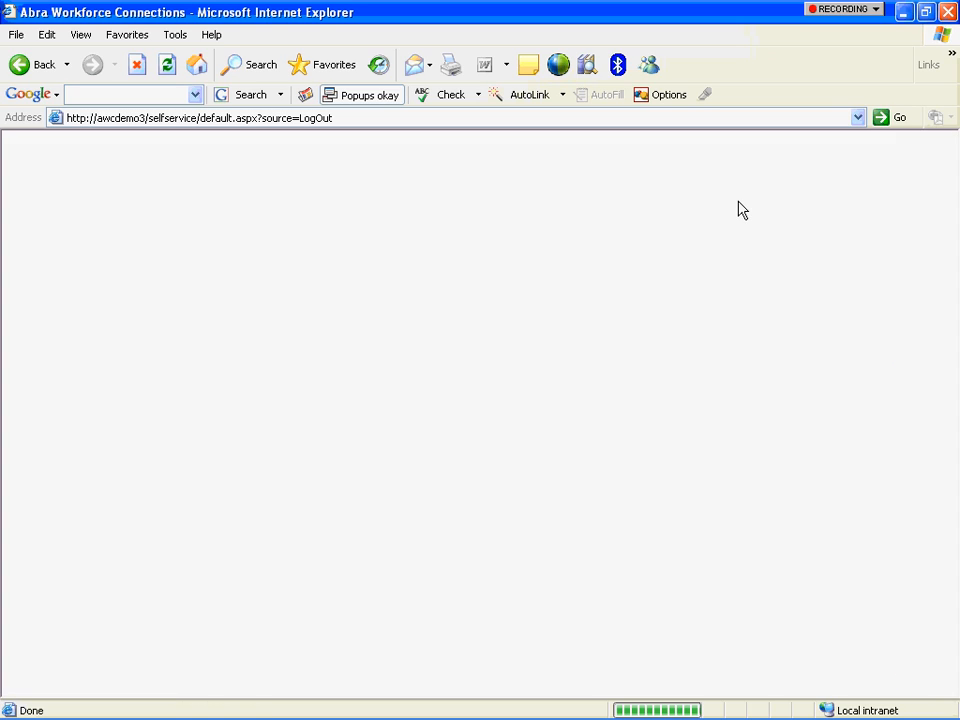
text(chinn)
key(Tab)
text(••••)
key(Tab)
key(Return)
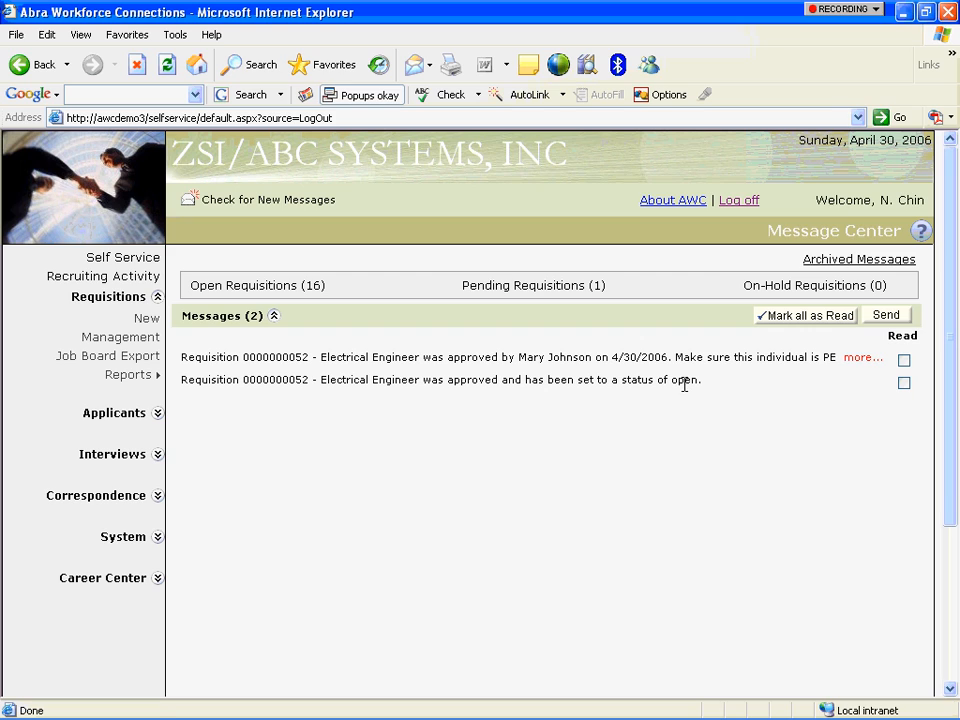
click(905, 362)
click(904, 383)
click(883, 318)
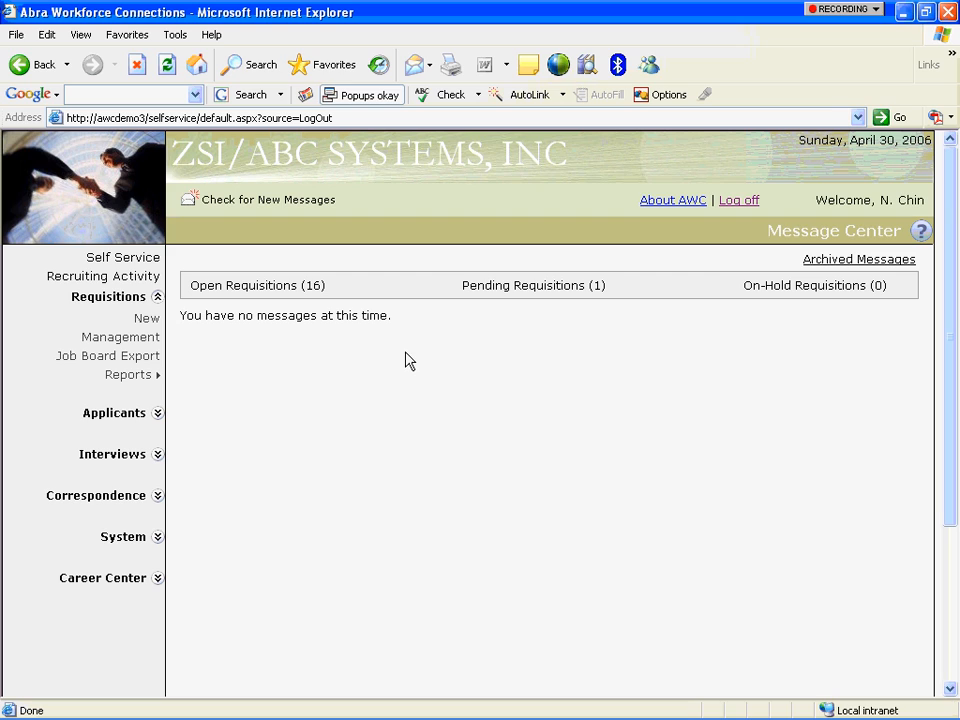
Collapse Requisitions and go to Career Center's Job Search page.
click(157, 297)
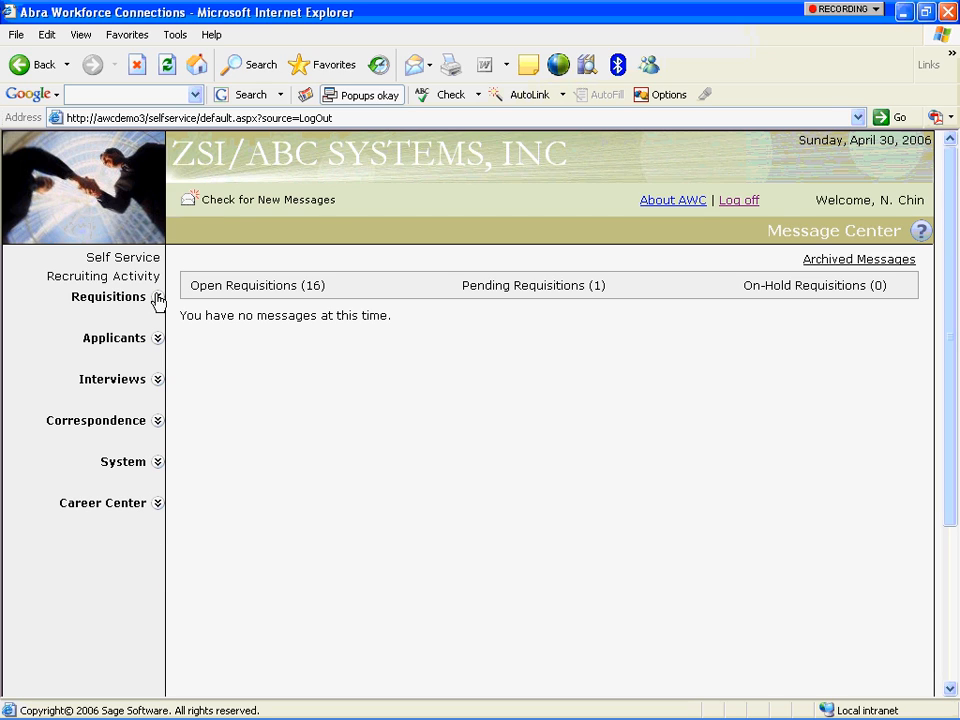
click(157, 504)
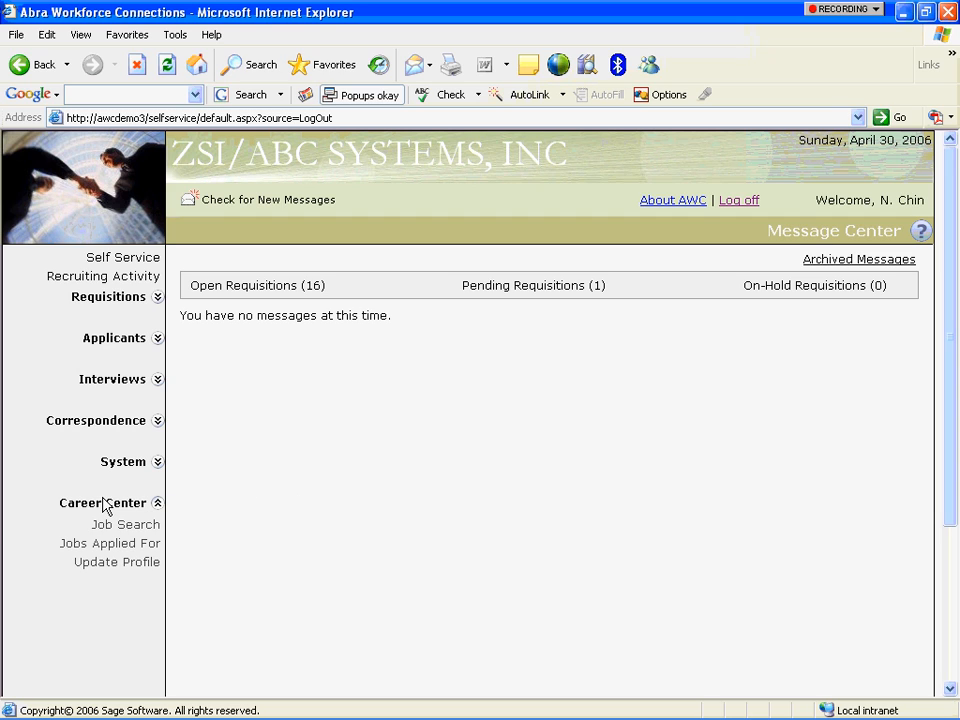
click(103, 527)
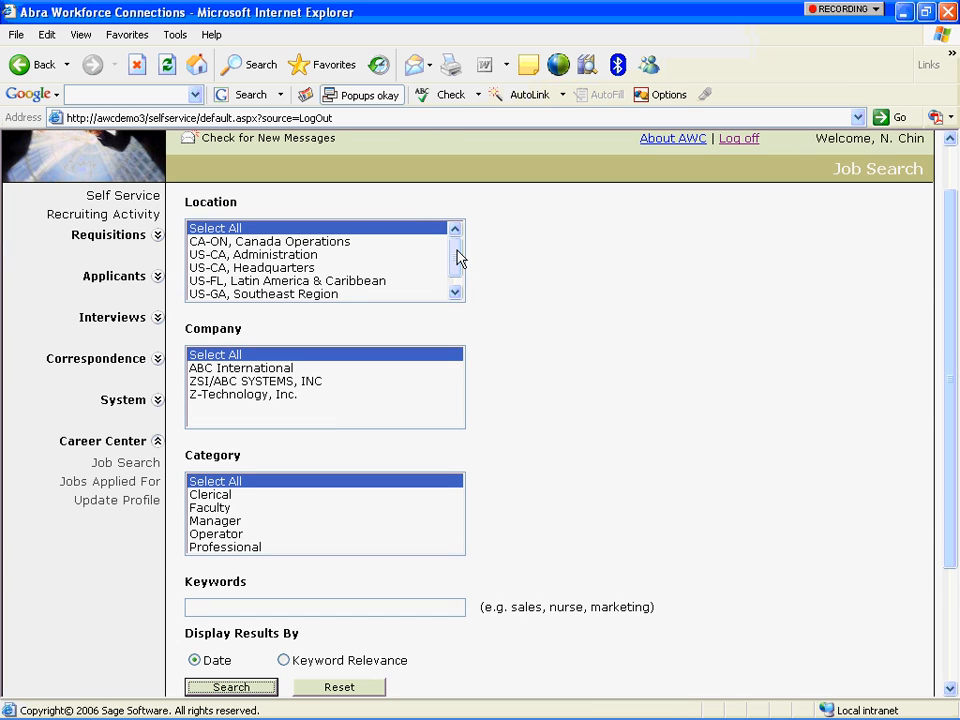
Search Professional jobs at ZSI/ABC SYSTEMS, INC using keyword EE.
scroll(455, 266, down, 1)
click(320, 381)
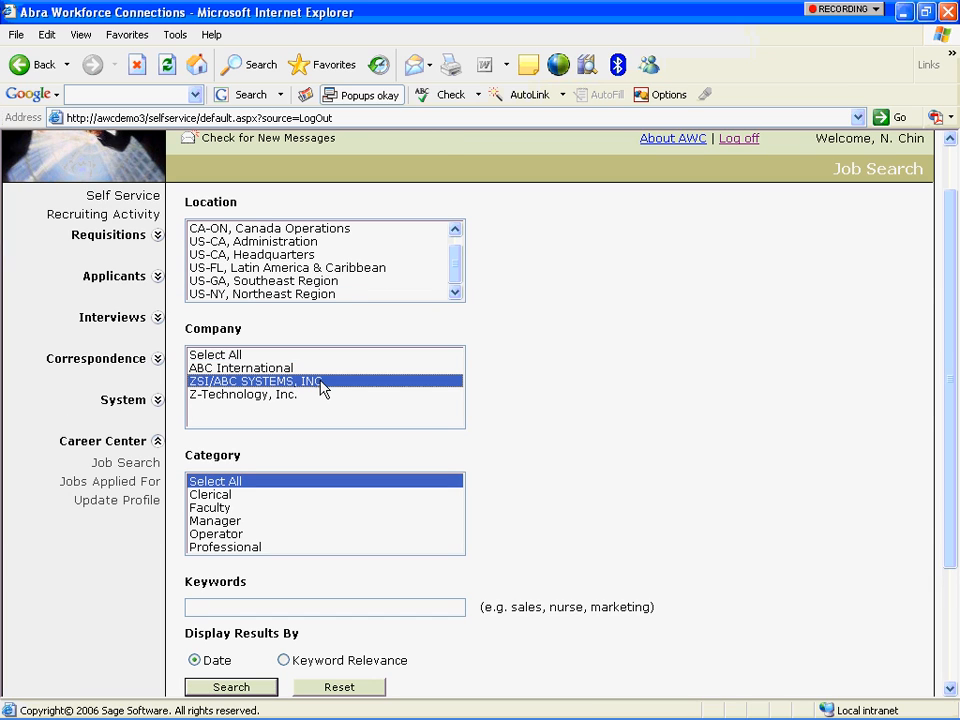
scroll(460, 252, up, 1)
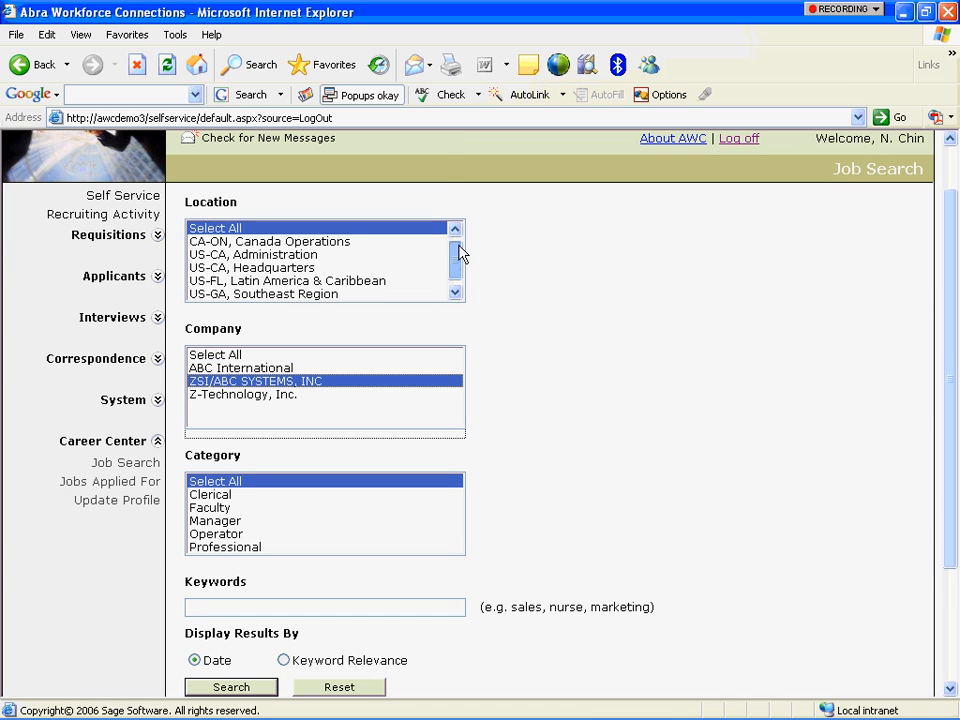
click(245, 548)
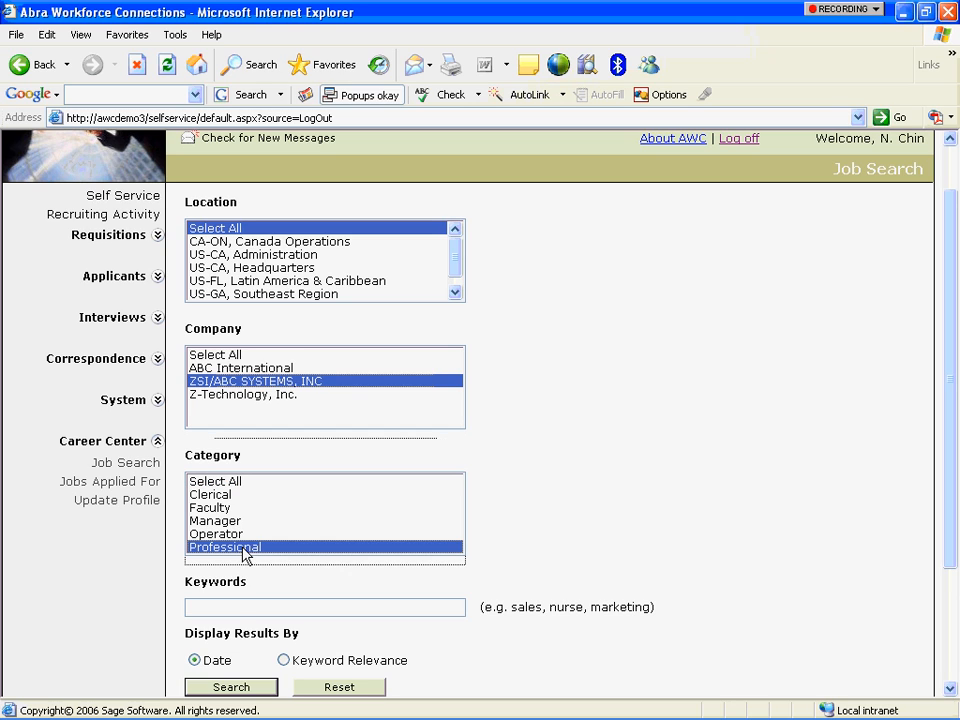
click(236, 602)
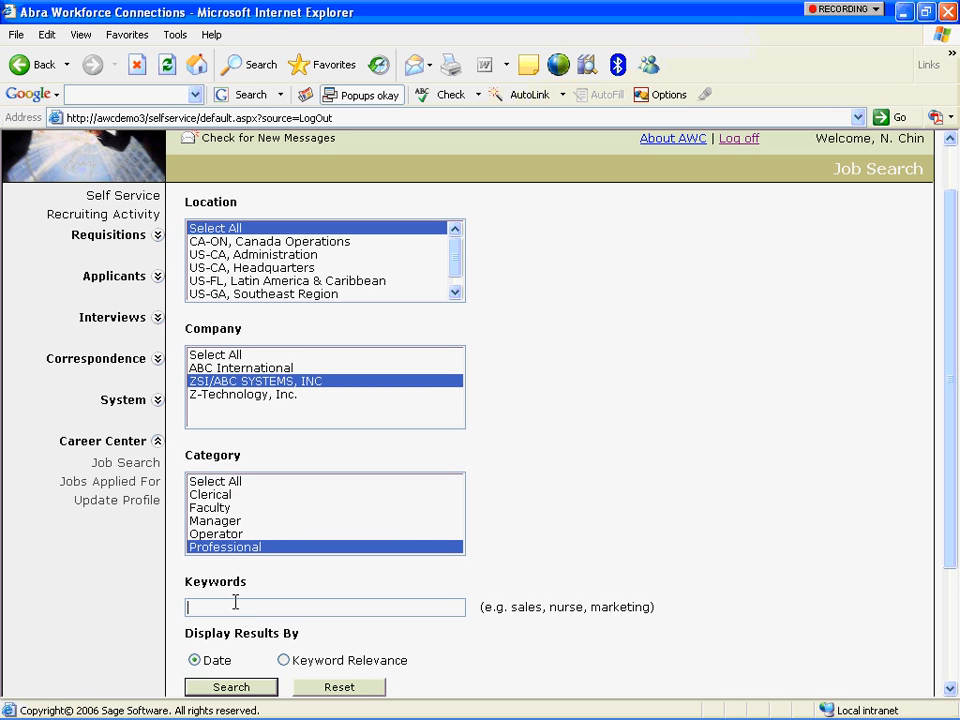
text(EE)
click(231, 688)
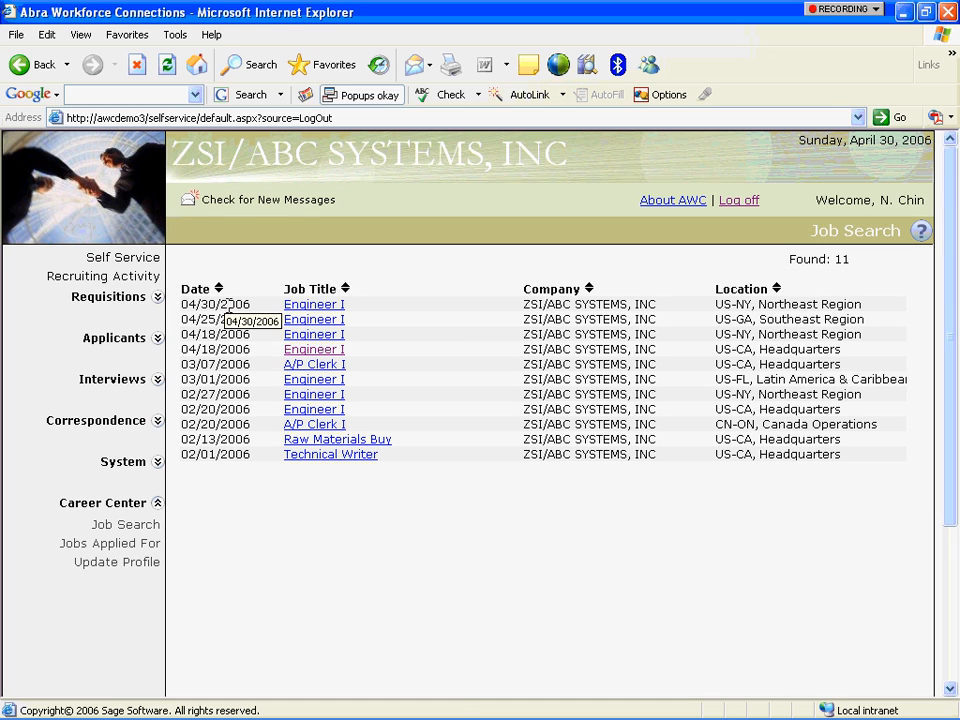
click(330, 307)
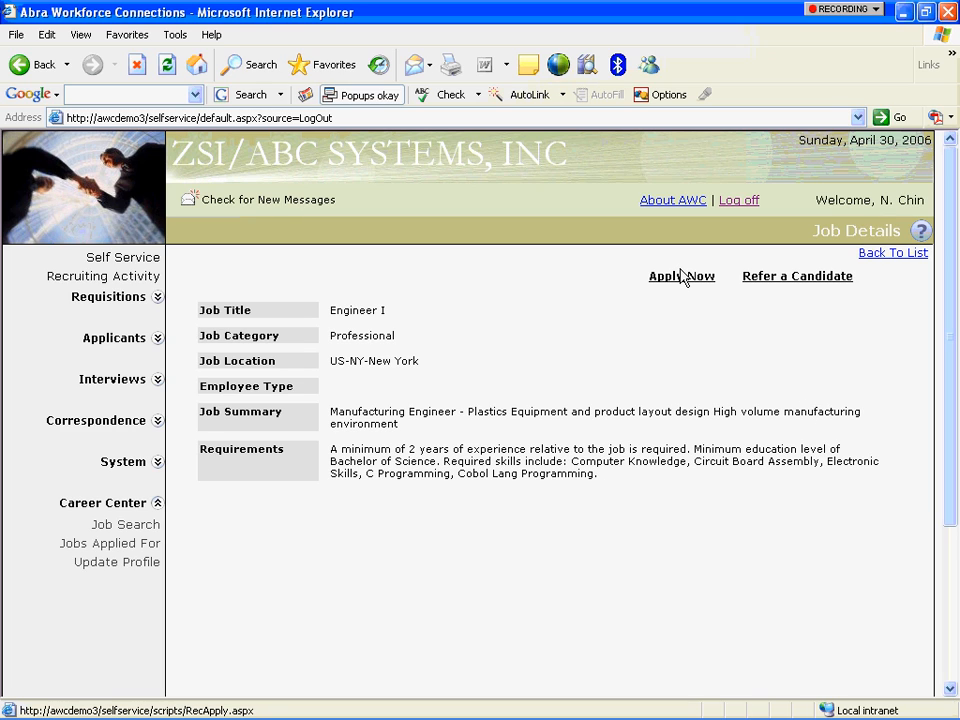
click(778, 281)
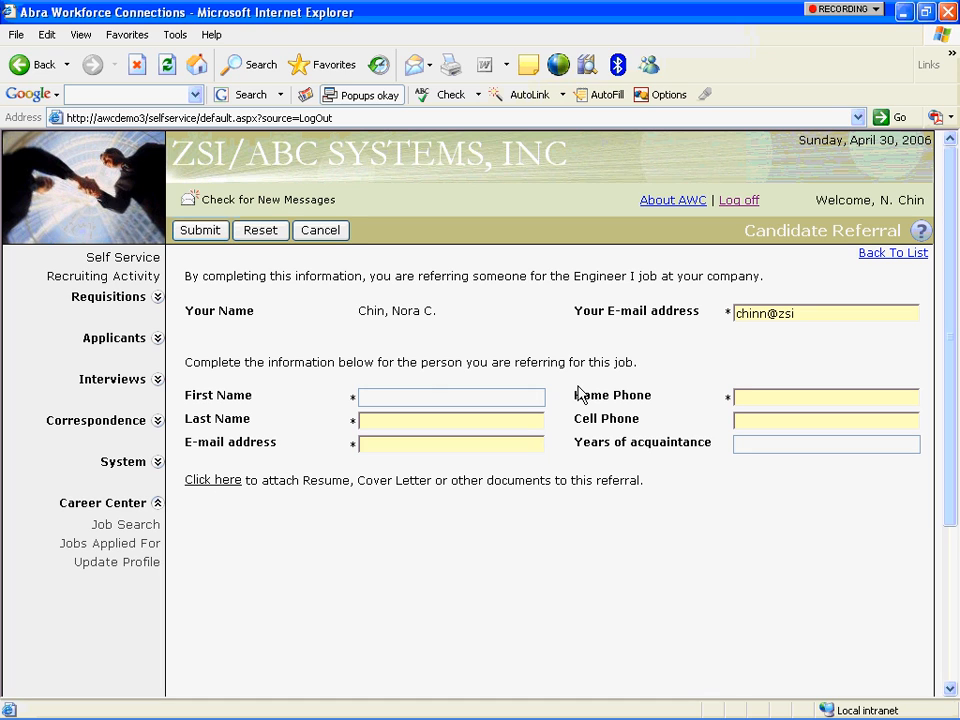
click(326, 231)
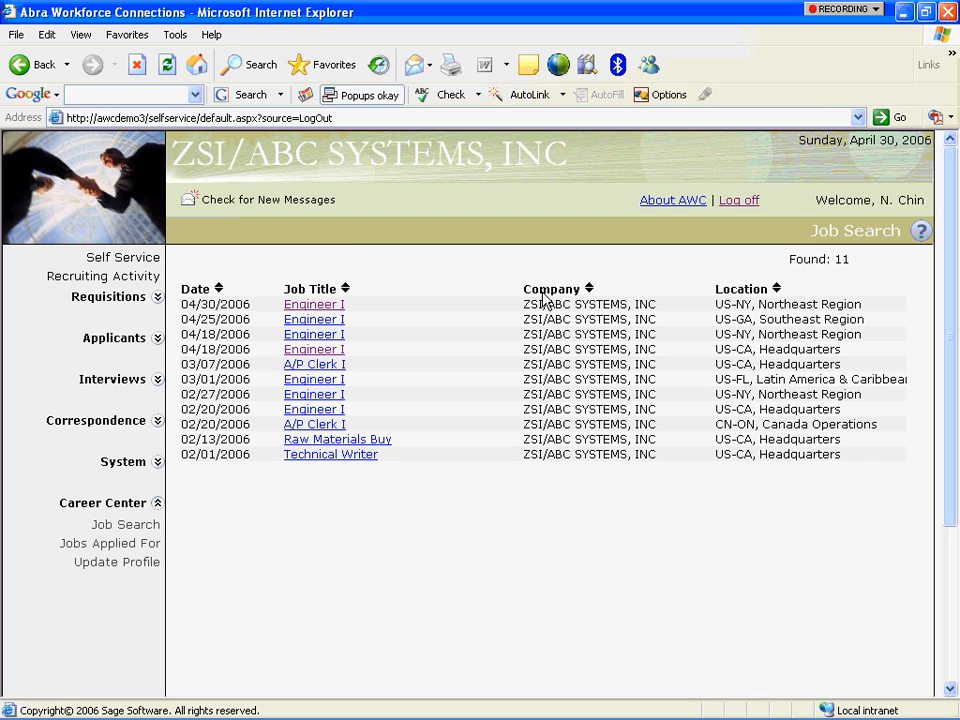
click(305, 309)
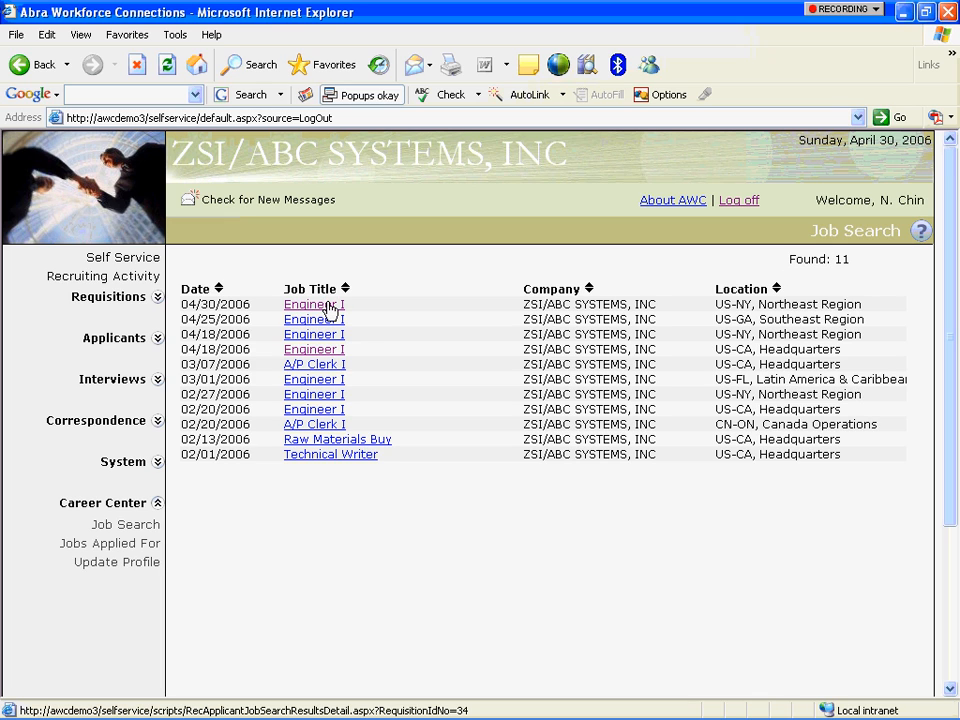
click(157, 504)
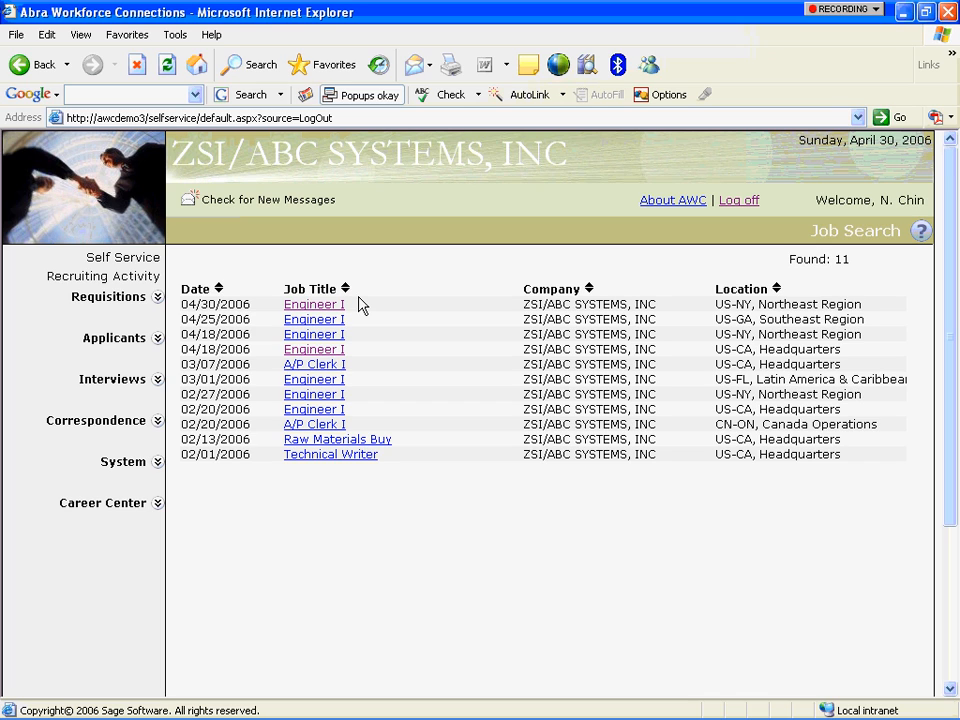
click(157, 297)
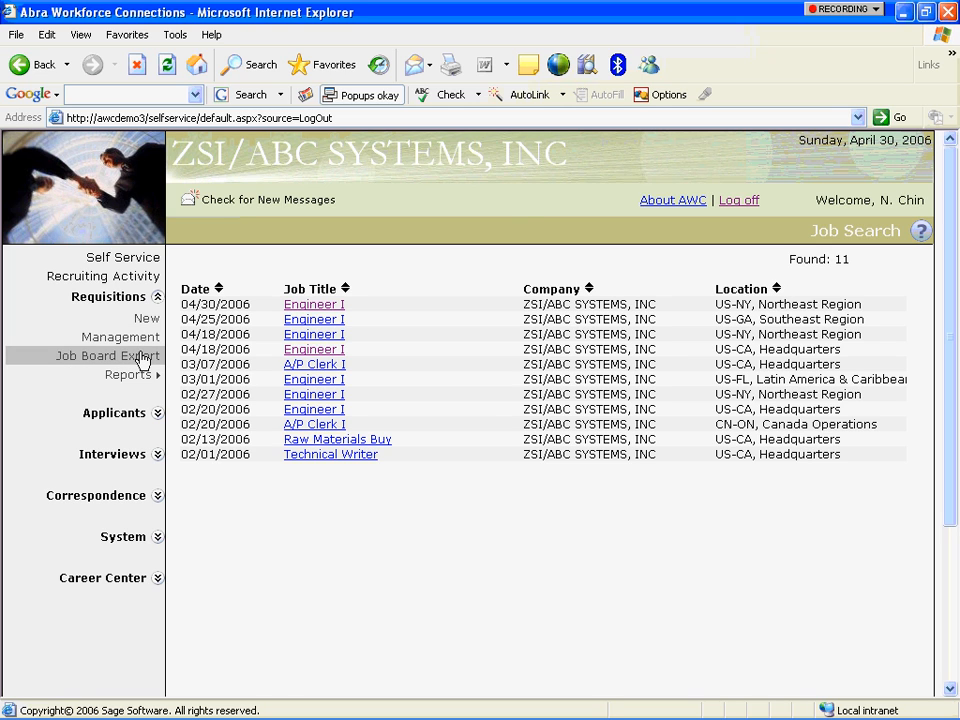
Run the Job Board Export with Show Apply Online Link ticked and download the 23 postings.
click(143, 360)
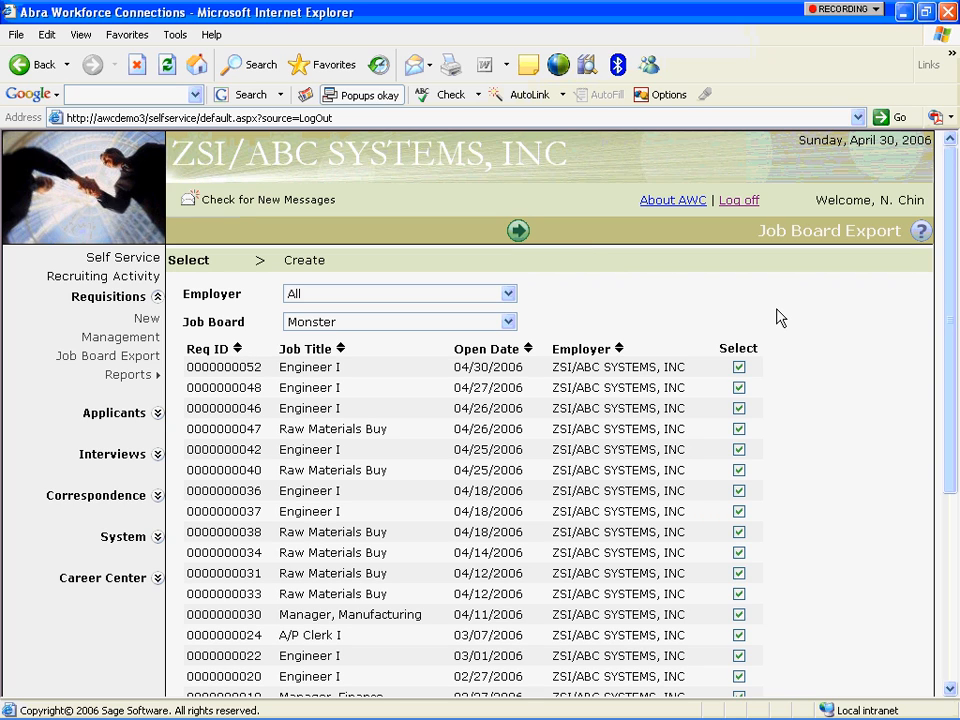
drag(247, 367, 259, 366)
click(515, 232)
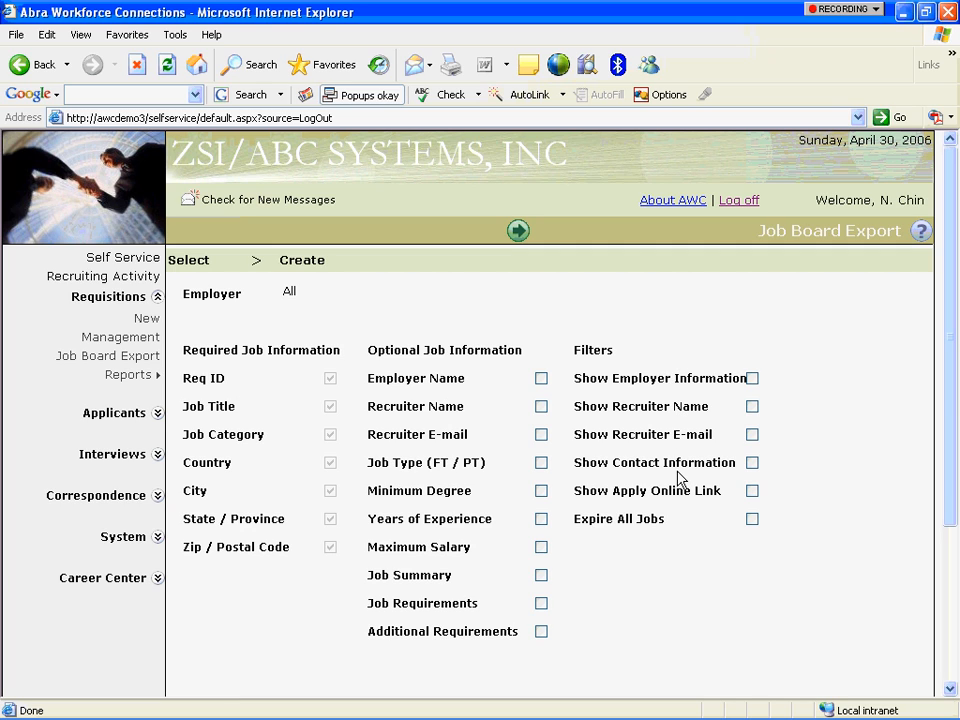
click(751, 493)
click(518, 231)
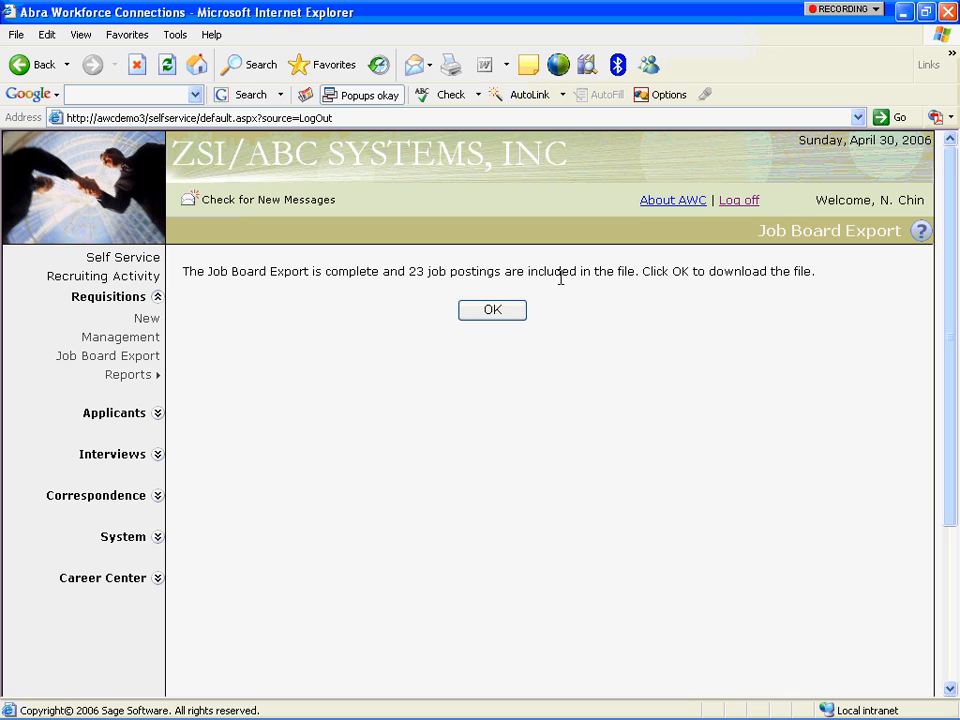
click(491, 311)
click(156, 299)
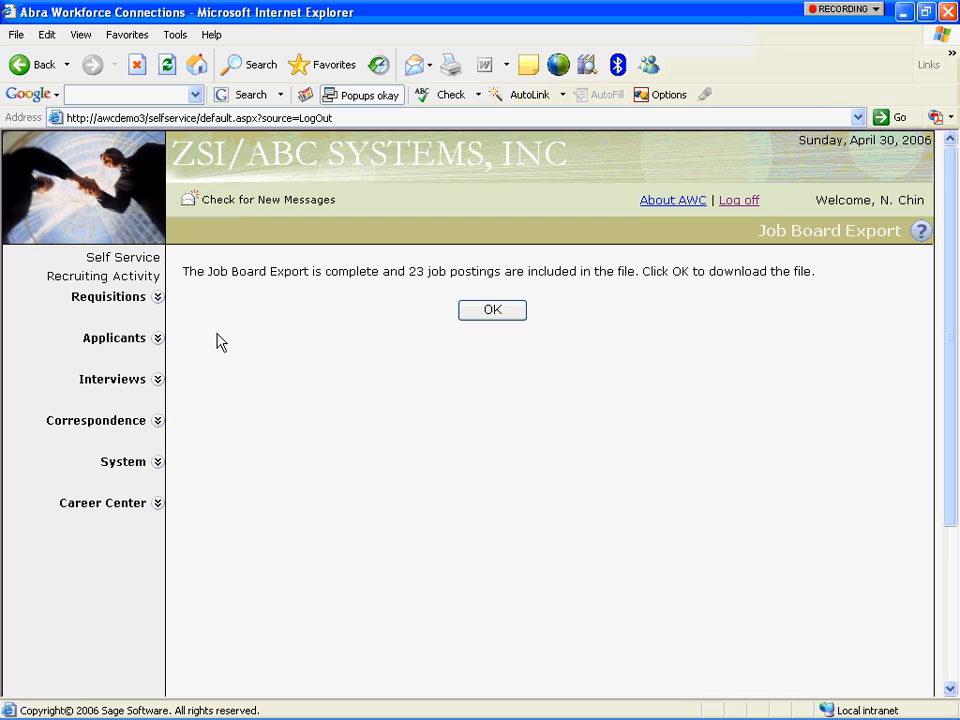
click(739, 203)
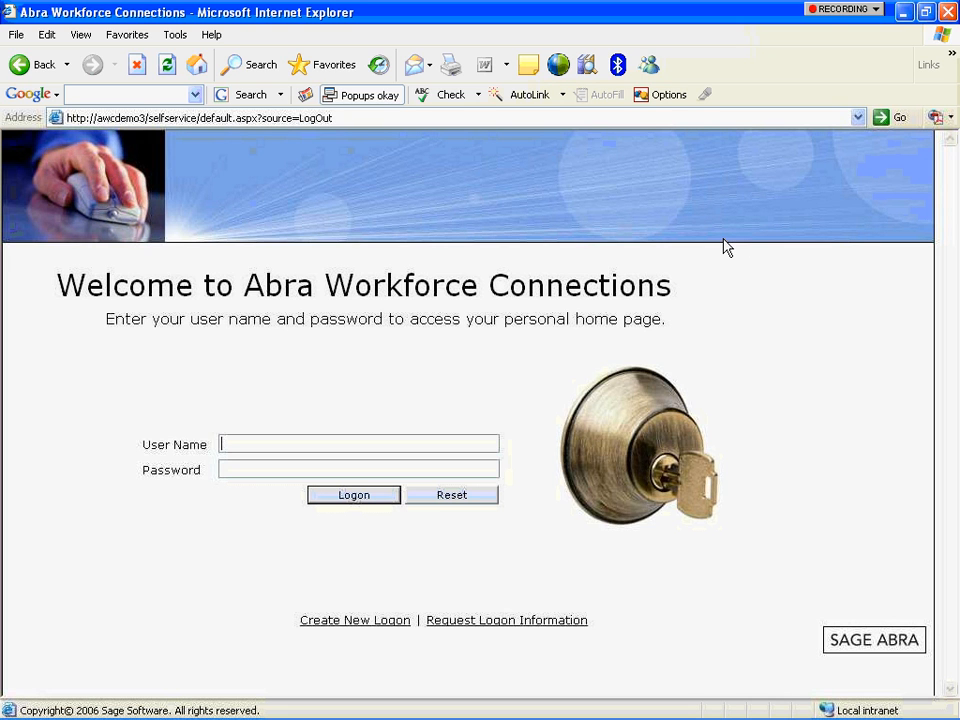
click(857, 118)
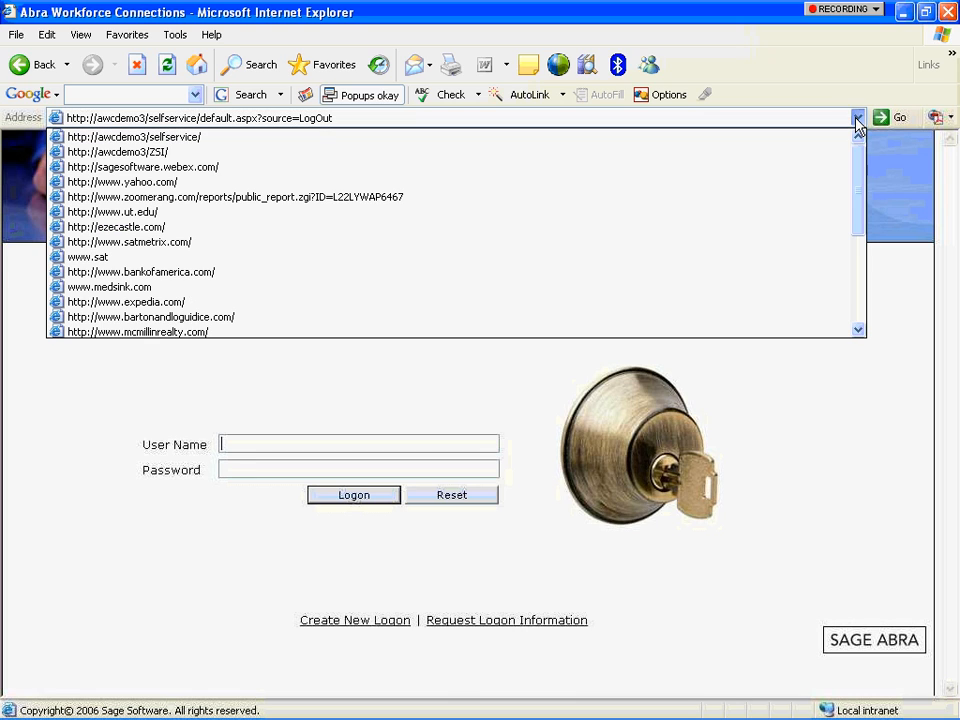
click(789, 154)
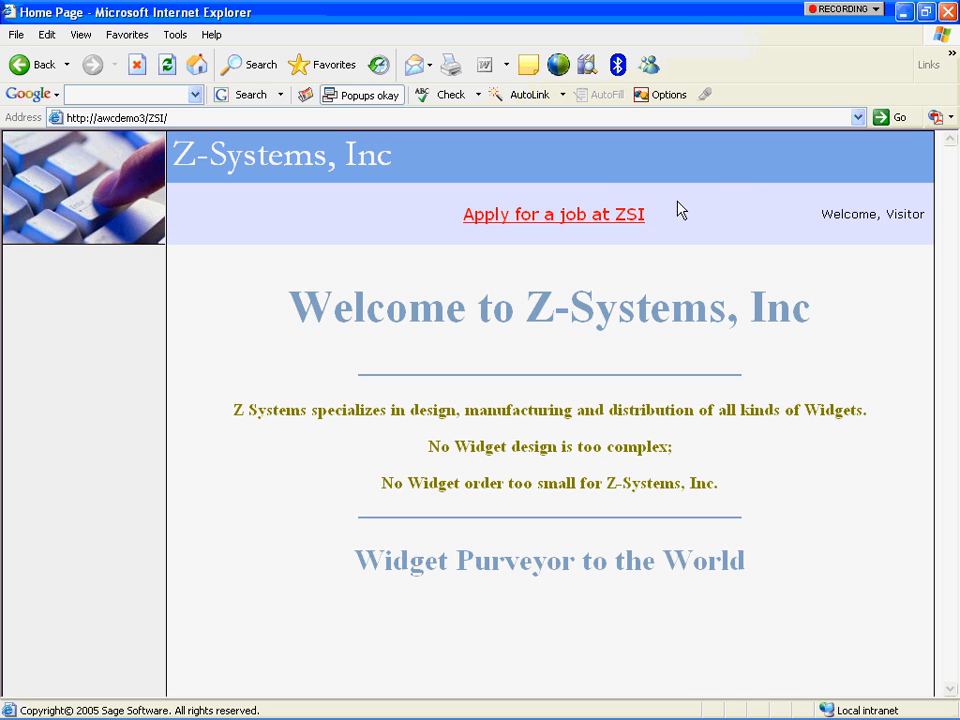
Follow the 'Apply for a job at ZSI' link to the Career Center.
click(586, 216)
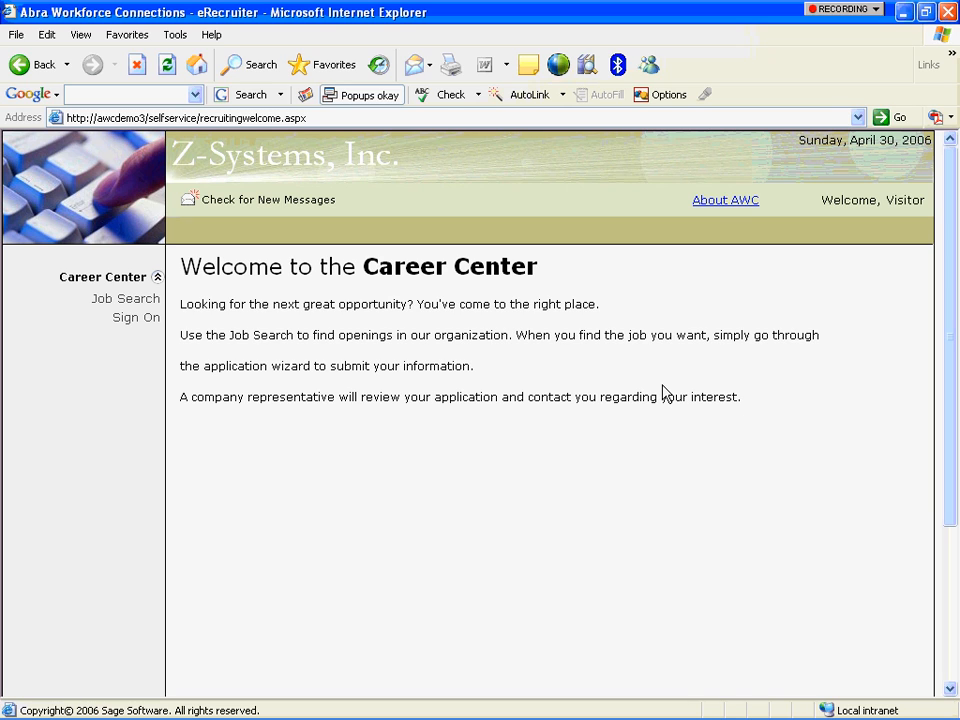
Search jobs in US-NY Northeast Region, ZSI/ABC SYSTEMS, INC, Professional category, with keyword EE.
click(122, 300)
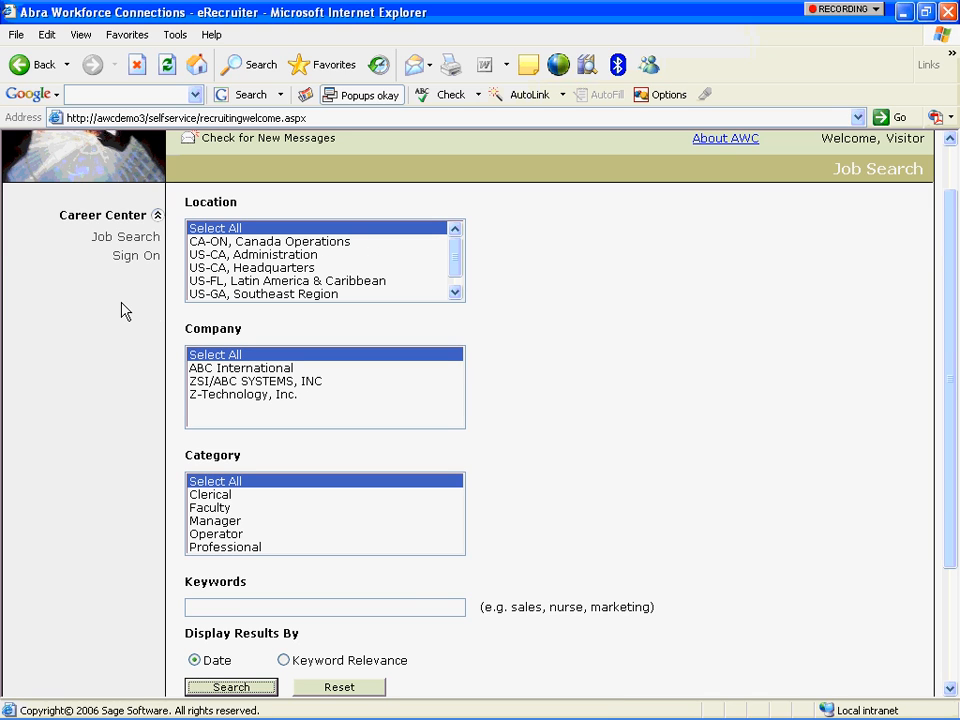
click(288, 268)
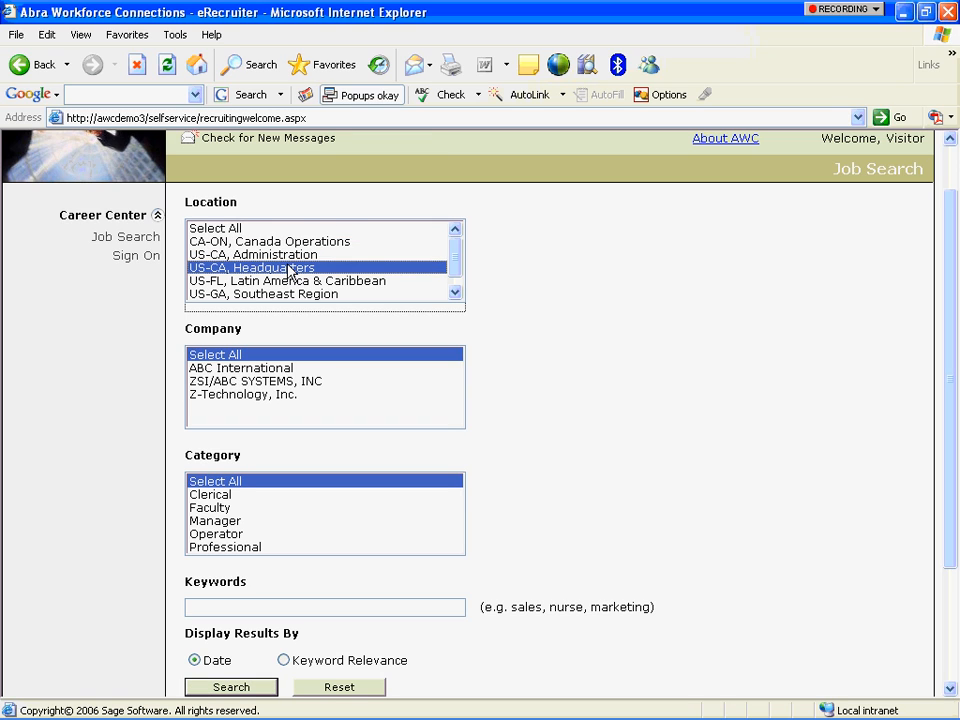
click(456, 292)
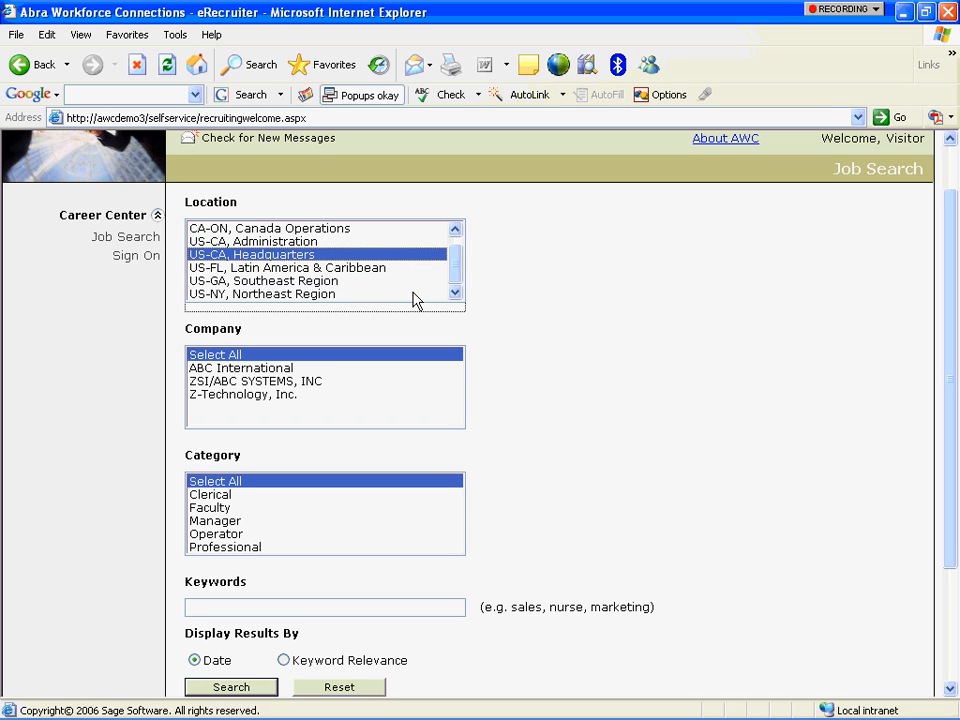
click(414, 294)
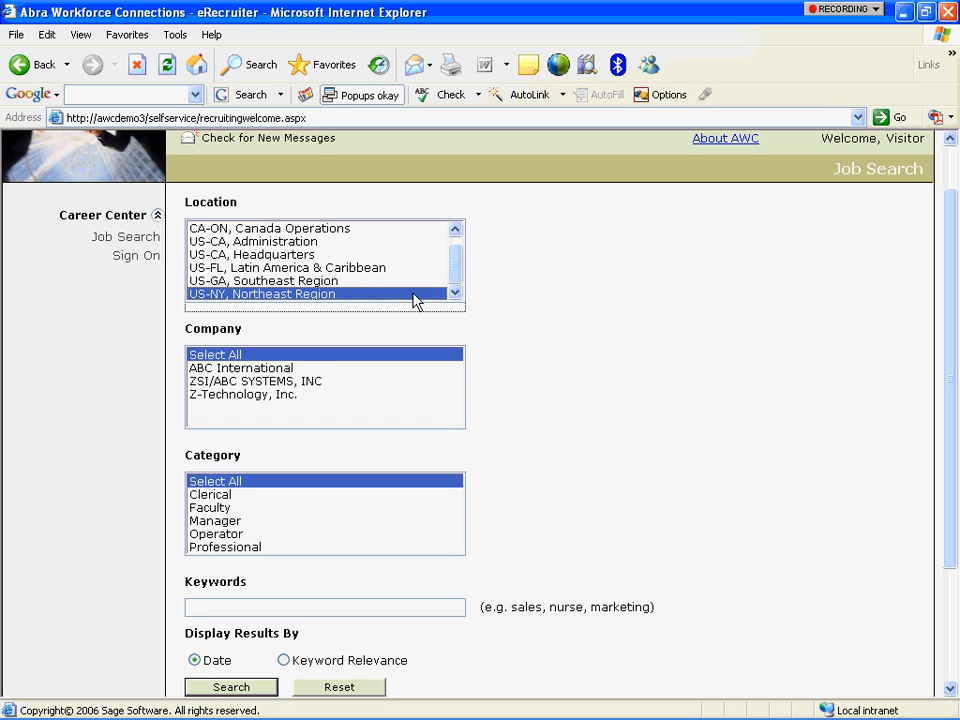
click(258, 382)
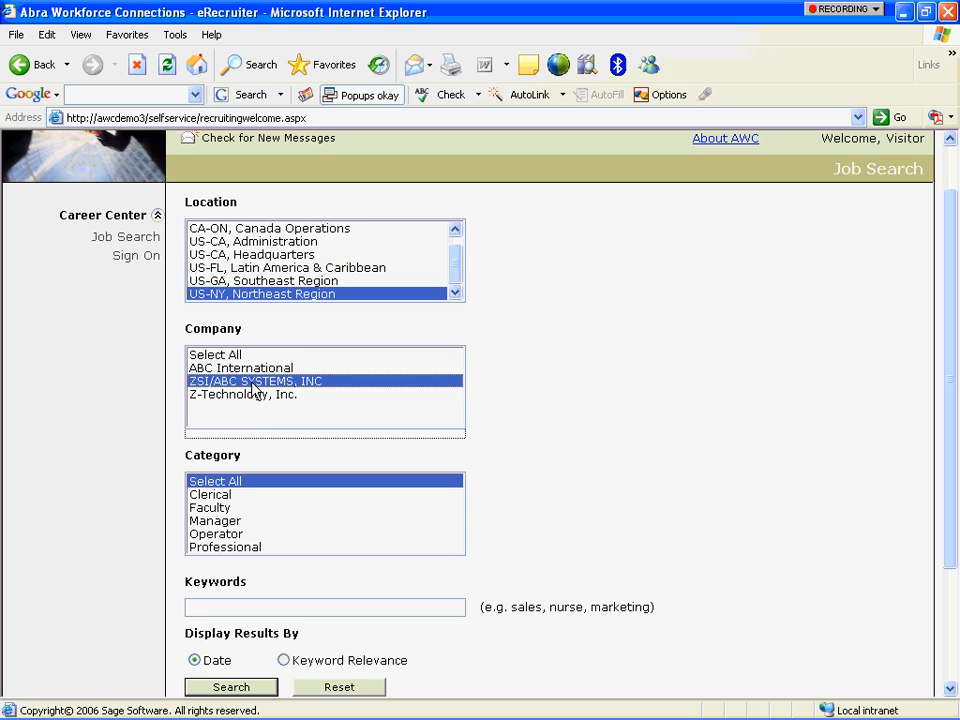
click(224, 548)
click(222, 603)
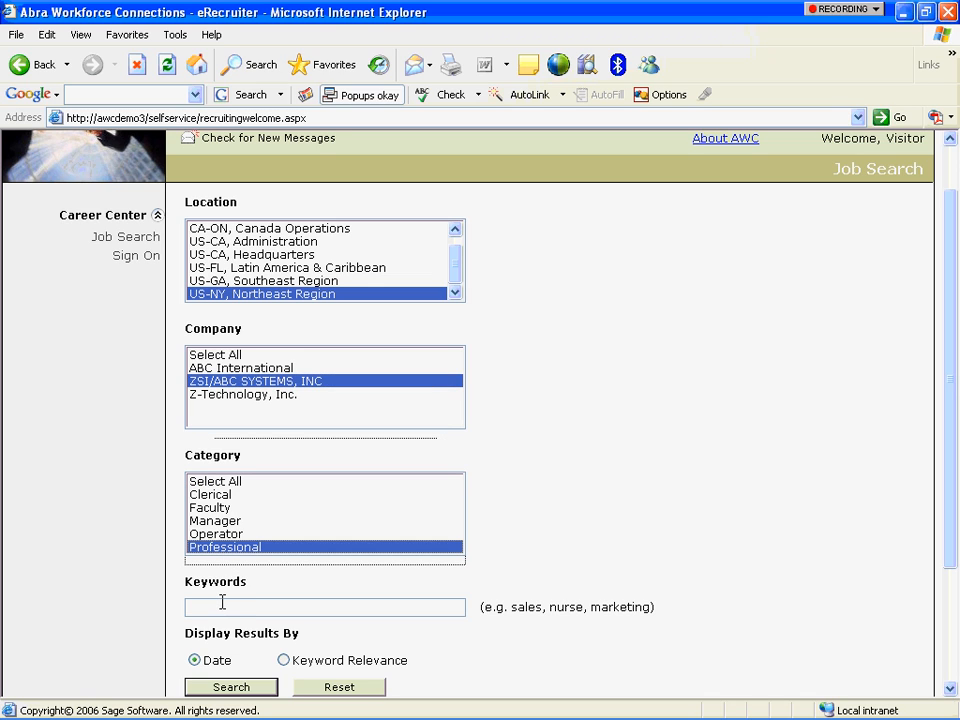
text(EE)
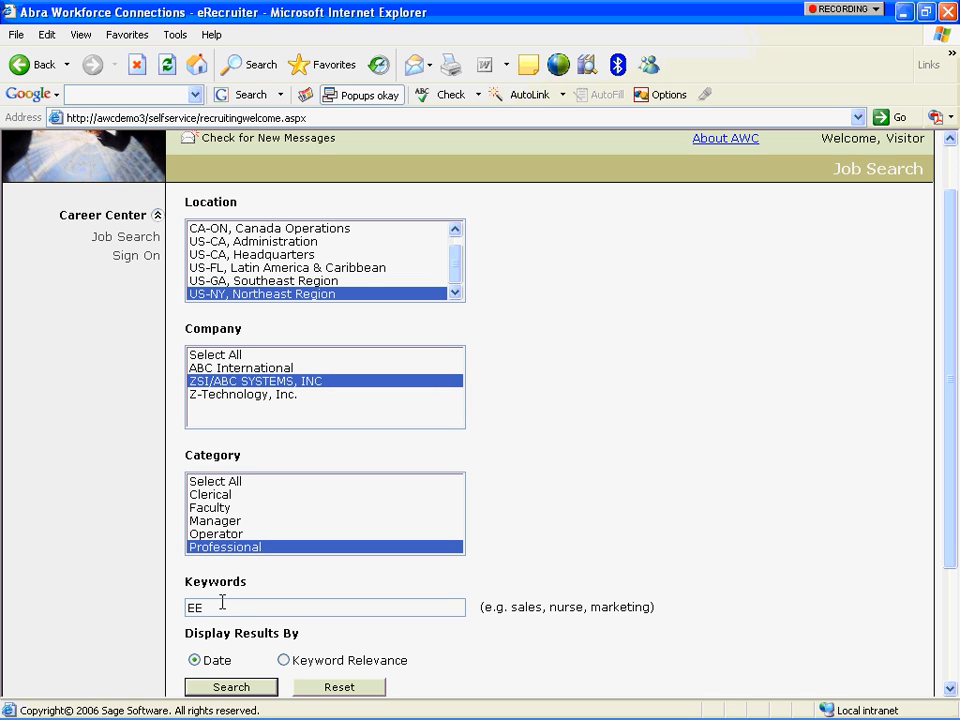
click(223, 690)
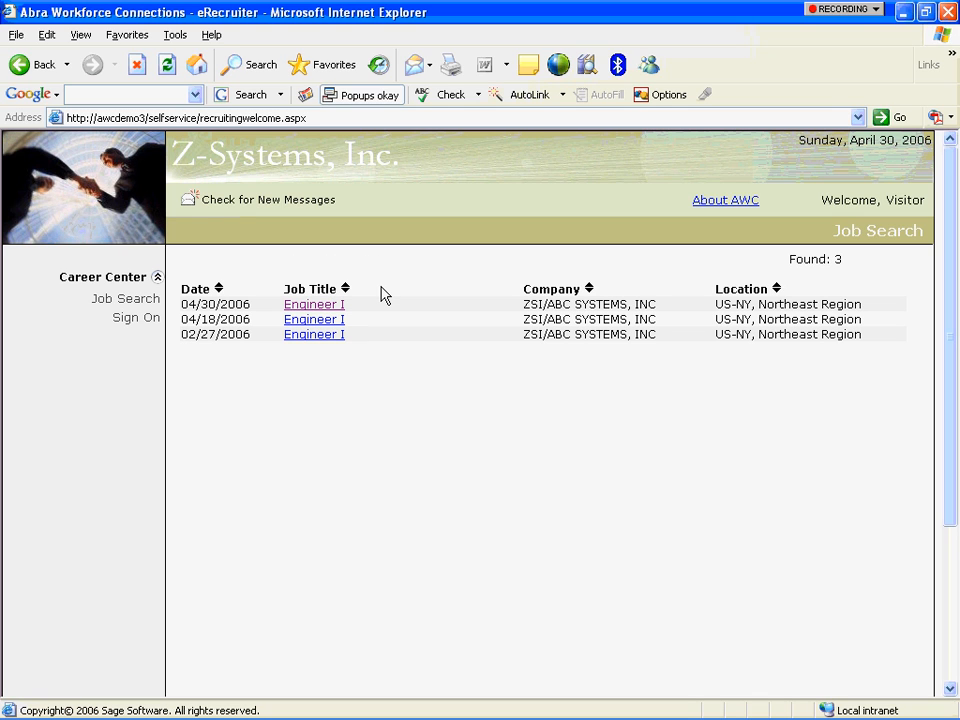
Open the newest Engineer I job's details and choose Apply Now.
click(326, 310)
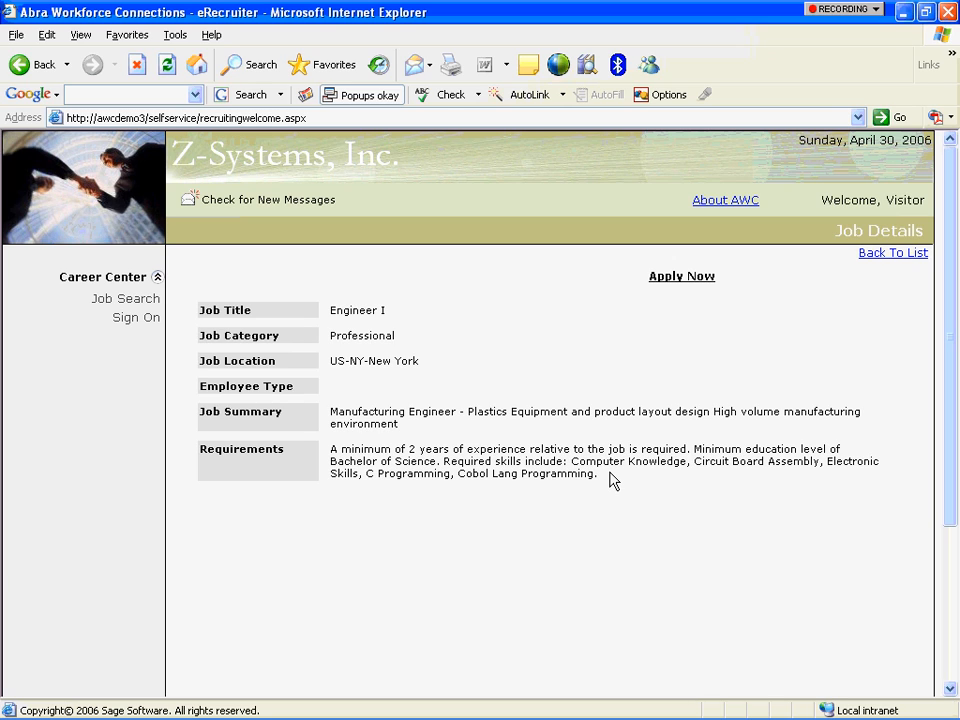
click(680, 278)
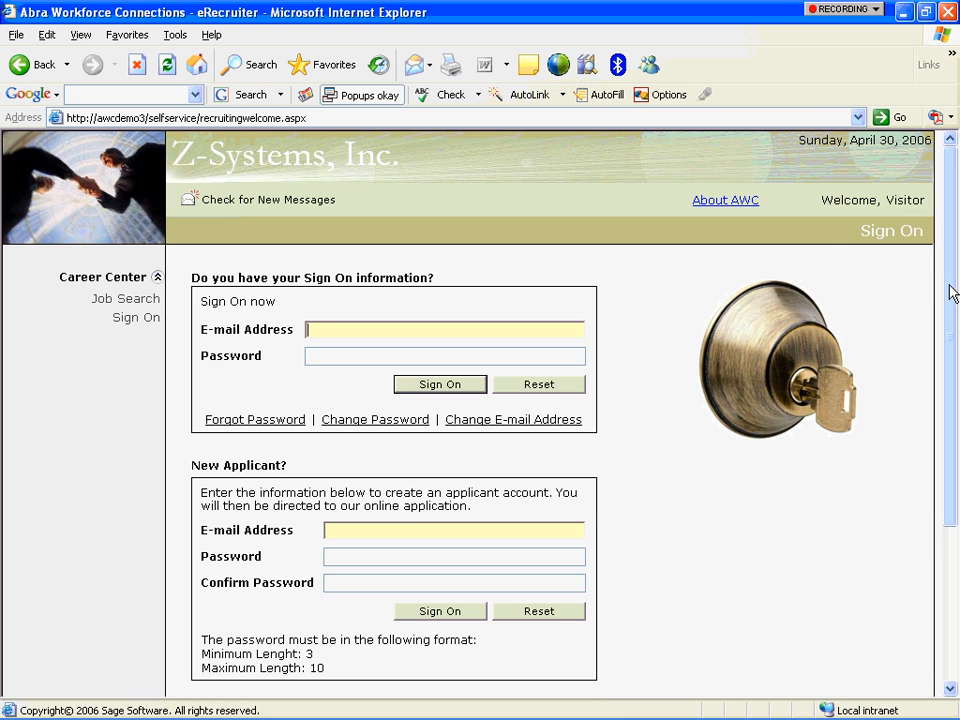
Register as a new applicant with an e-mail address and a confirmed password.
scroll(951, 294, down, 2)
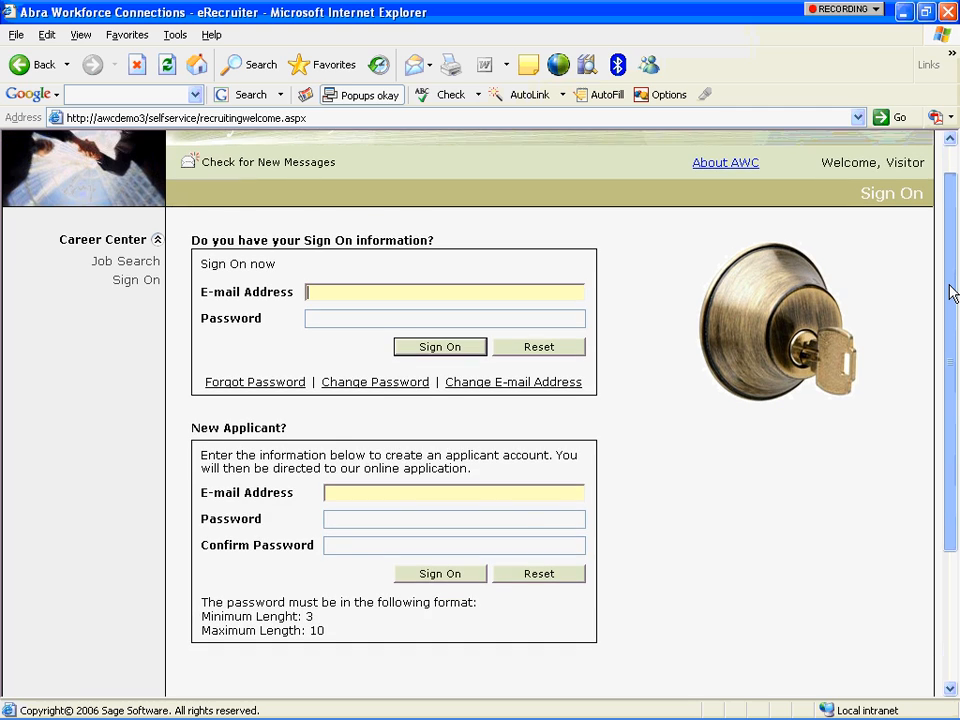
scroll(948, 345, up, 1)
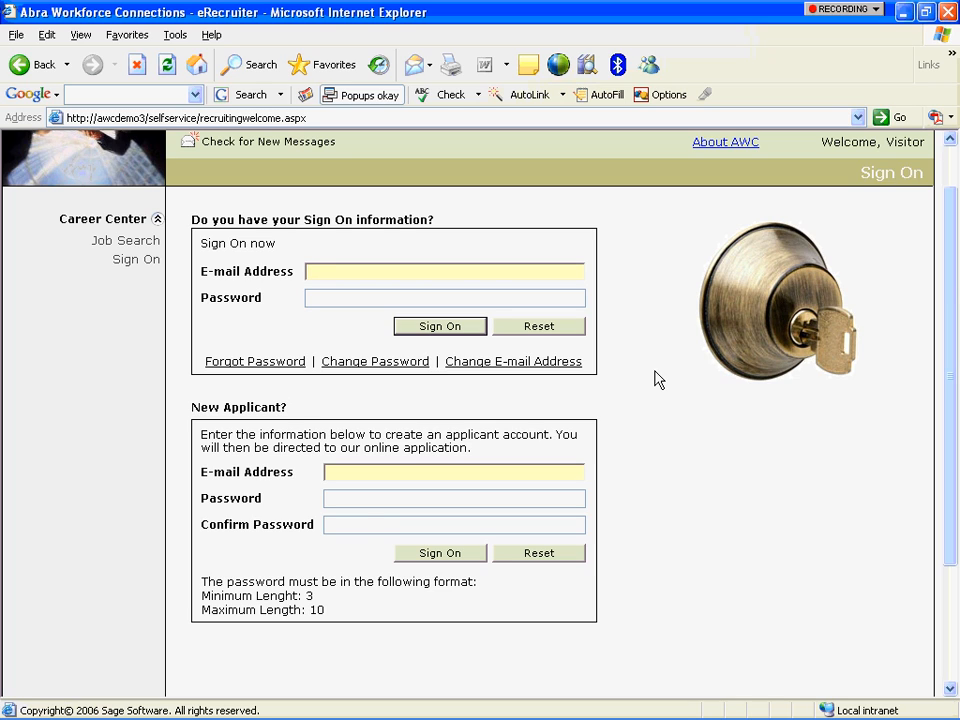
click(377, 471)
key(Tab)
text(******)
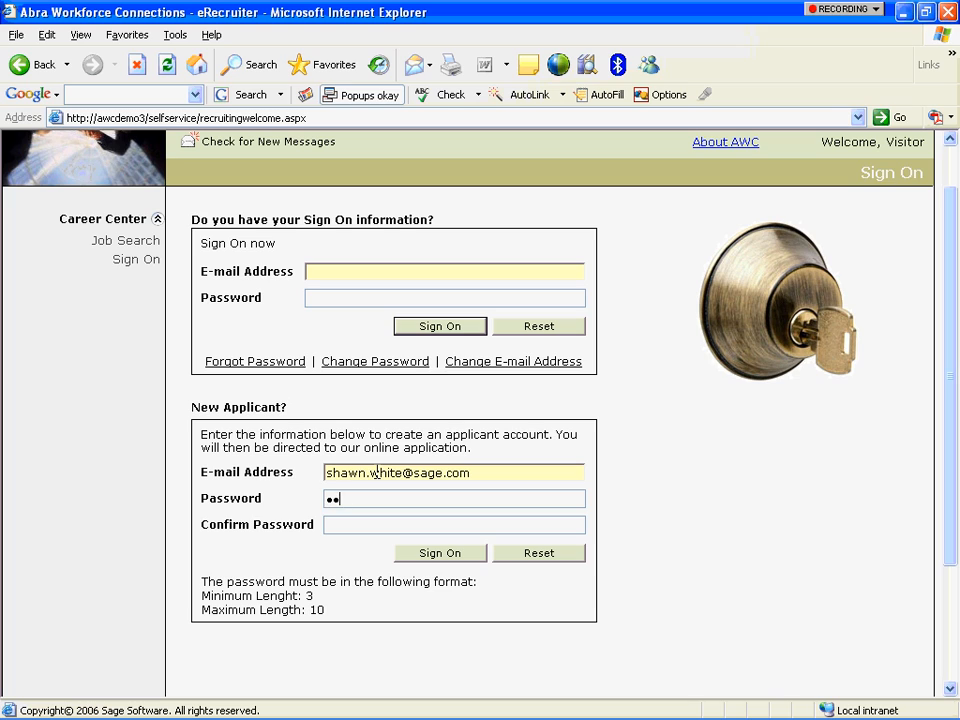
key(Tab)
text(******)
key(Tab)
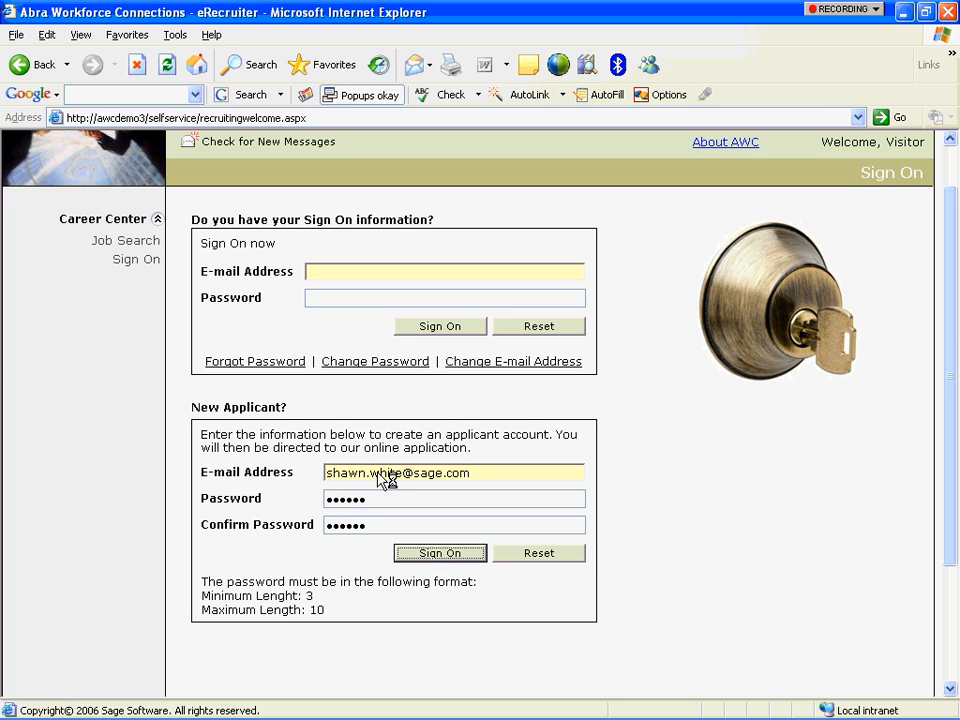
key(Return)
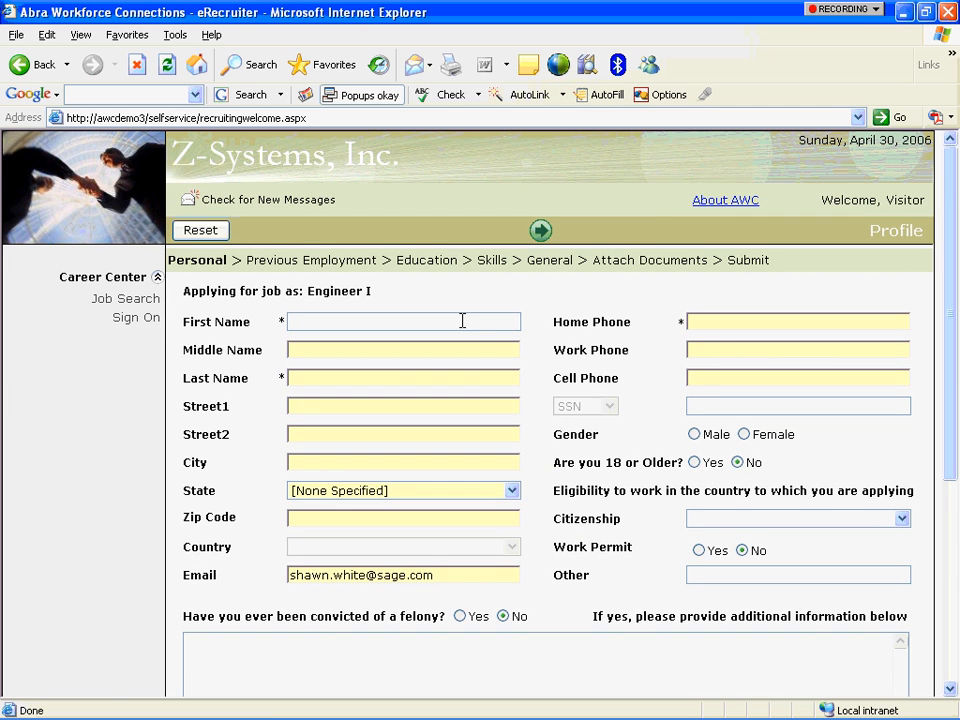
Enter the applicant's first and last name, street address, city, state, zip code, and home and work phones.
key(Tab)
key(Tab)
key(Tab)
text(123 Main)
text( St.)
text(Suite)
text( 300)
key(Tab)
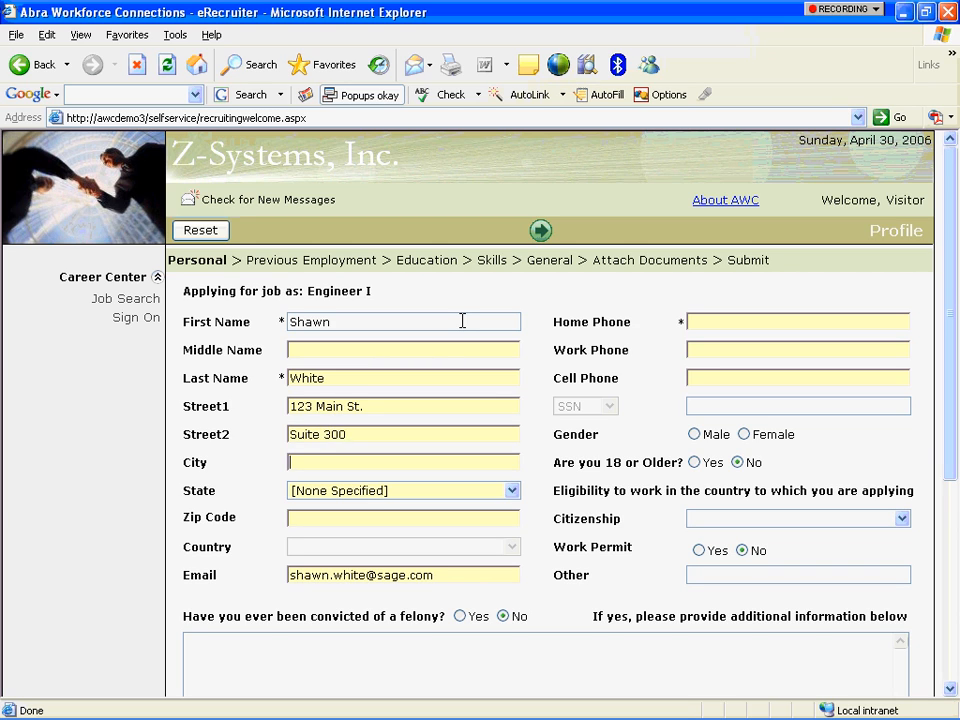
text(Denver)
key(Tab)
key(c)
key(o)
key(Tab)
text(123131)
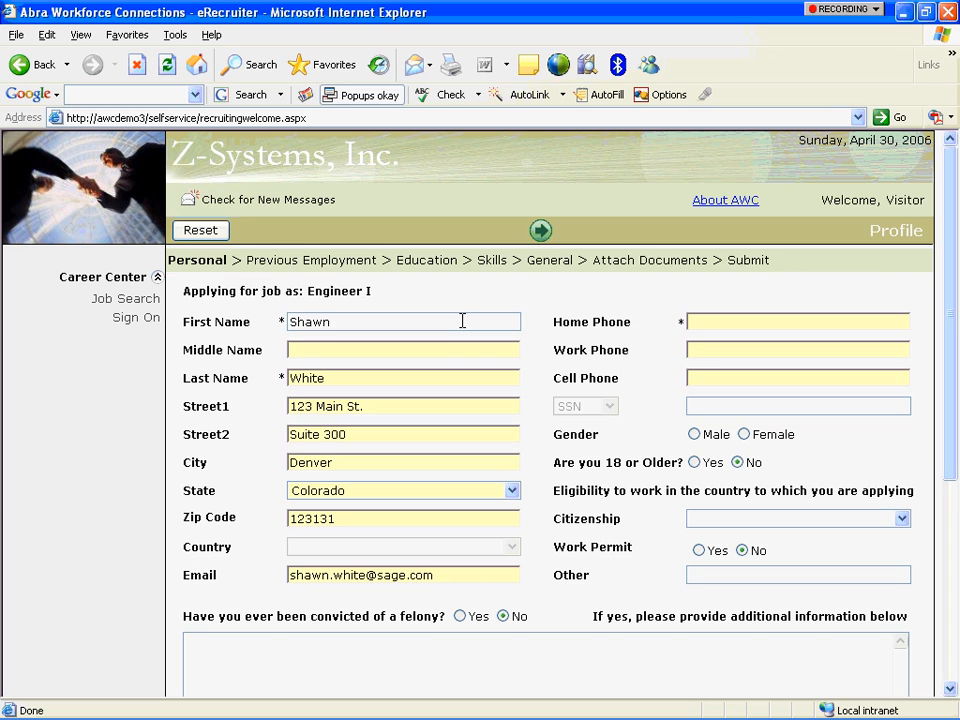
key(Tab)
text((313)331-3313)
key(Tab)
text((133)131-3133)
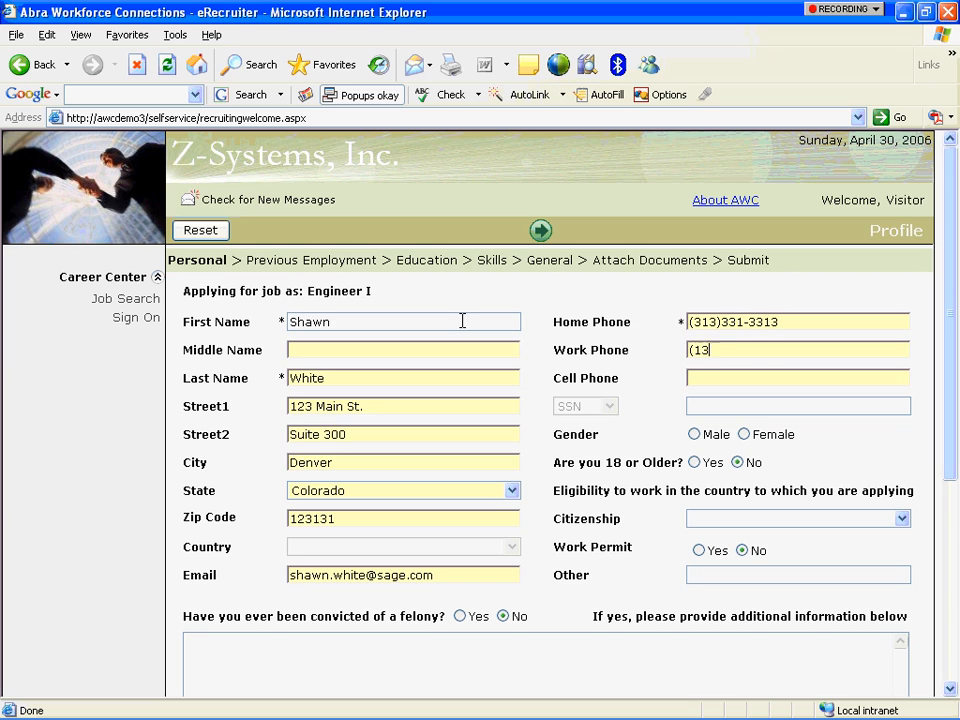
key(Tab)
key(Tab)
Mark the applicant as male, 18 or older, US citizen with a work permit, and continue.
key(space)
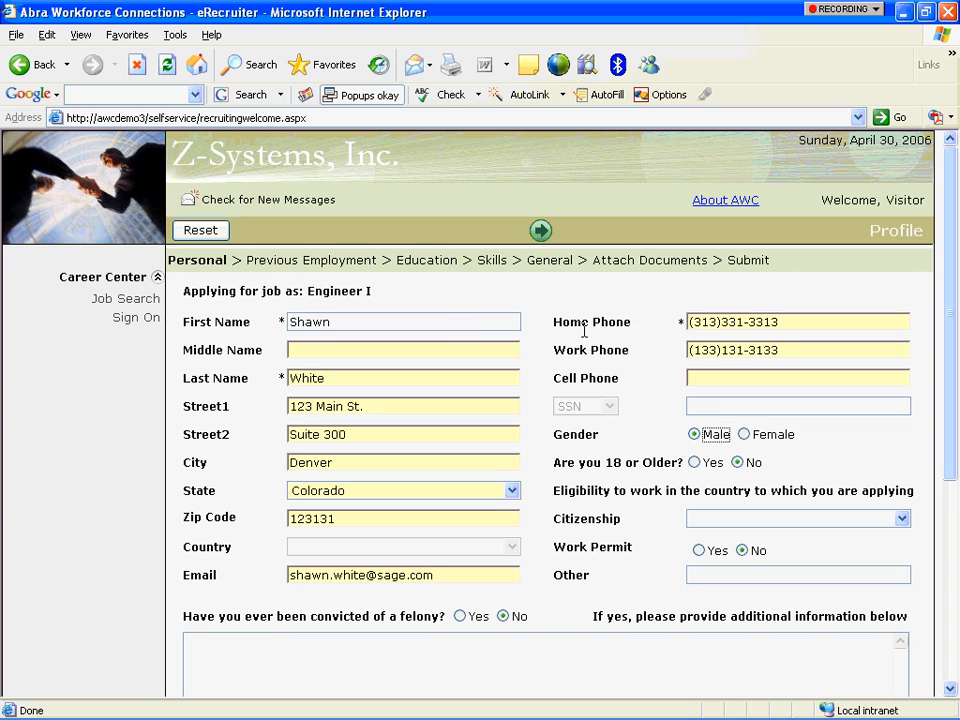
click(704, 467)
click(804, 525)
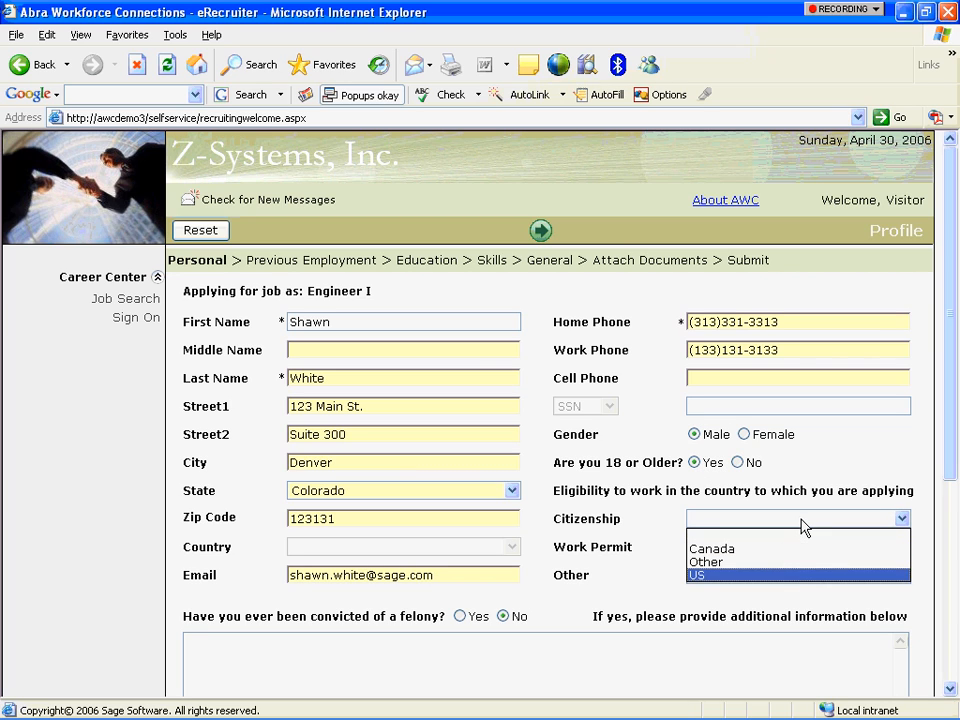
click(790, 575)
click(698, 551)
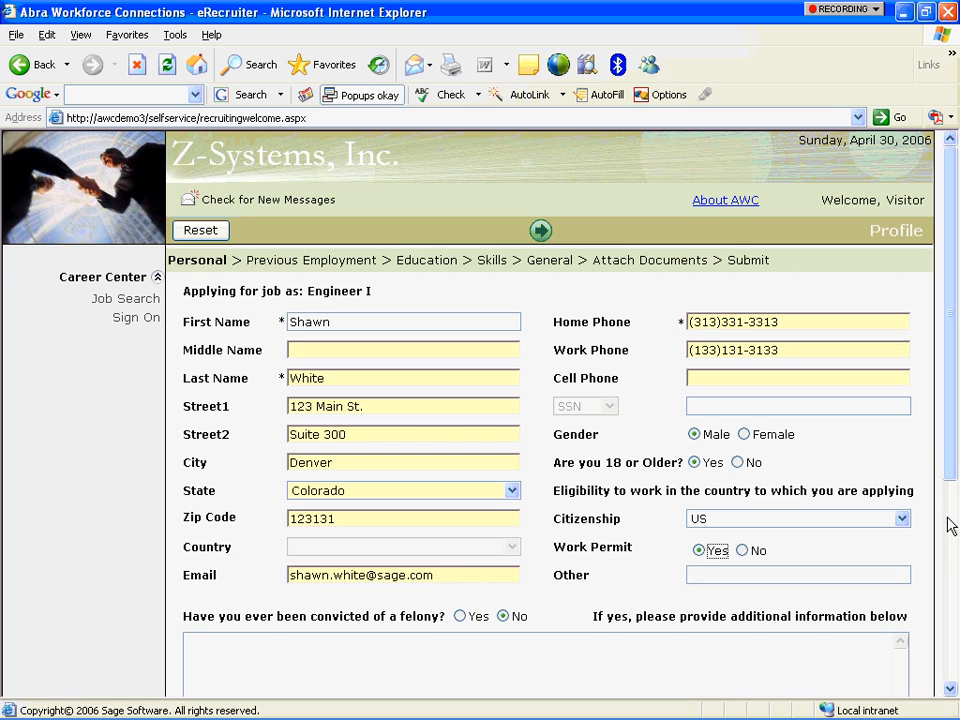
click(950, 554)
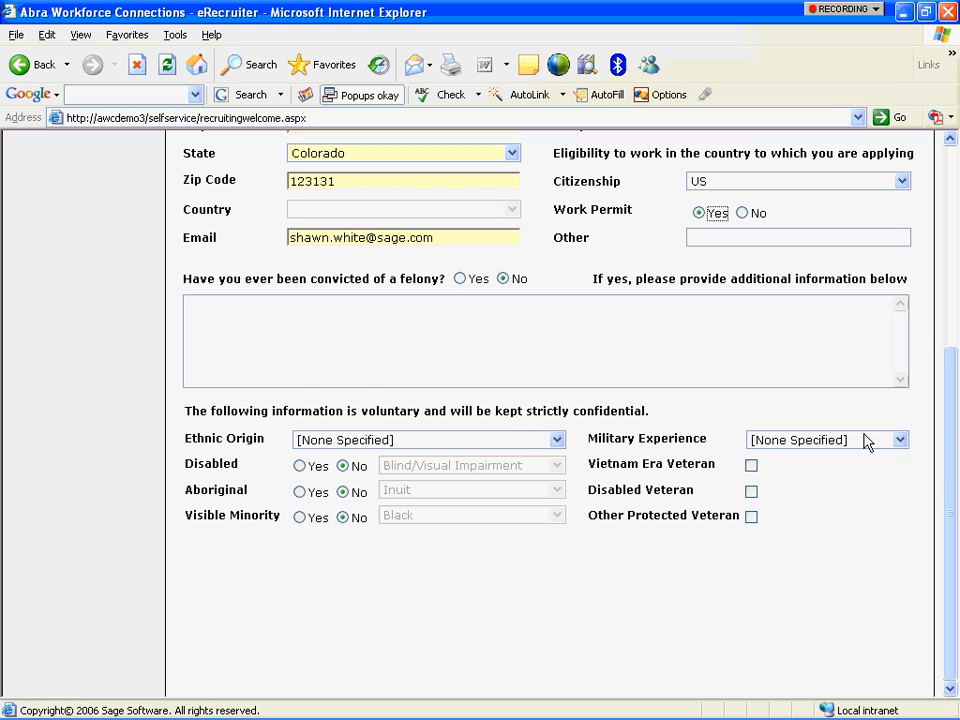
drag(947, 421, 388, 169)
click(947, 167)
click(533, 231)
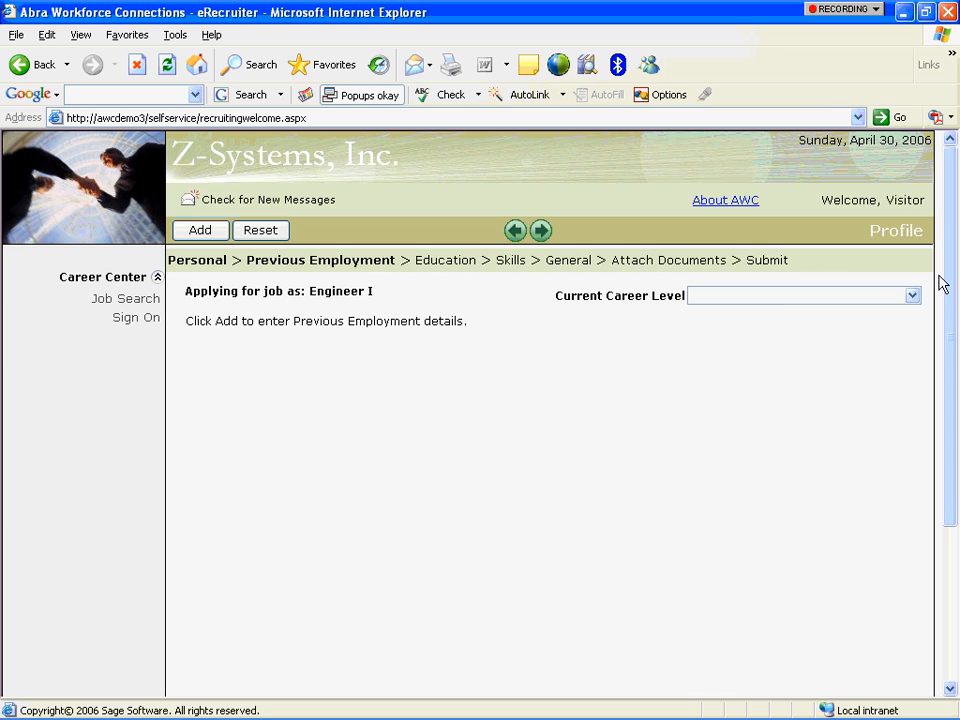
Set current career level to Manager and add Oracle as a previous employer.
click(913, 297)
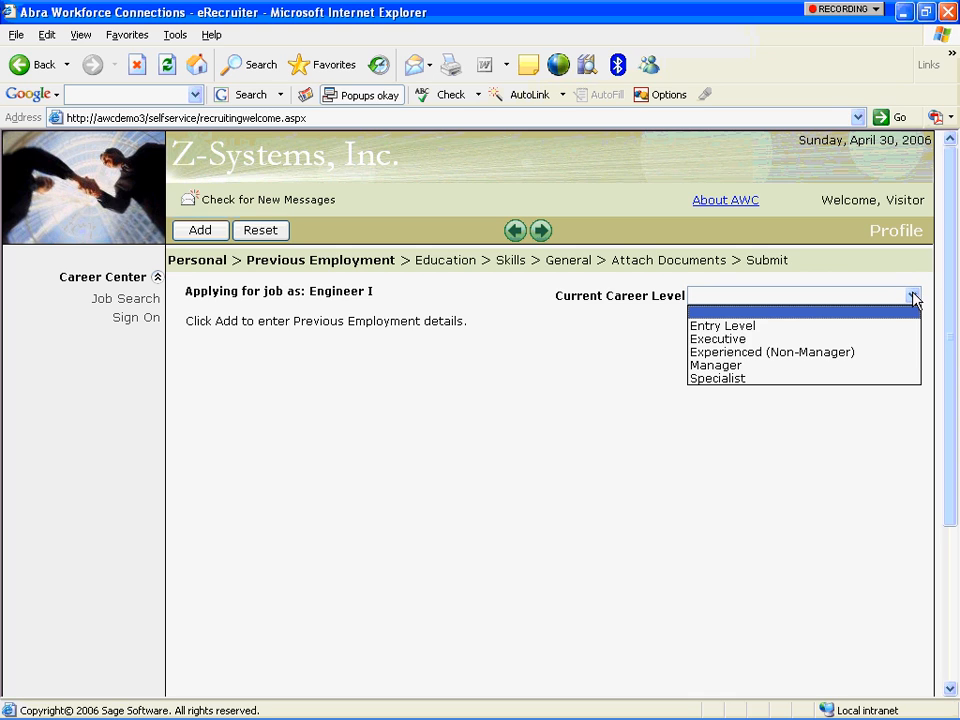
click(880, 366)
click(202, 230)
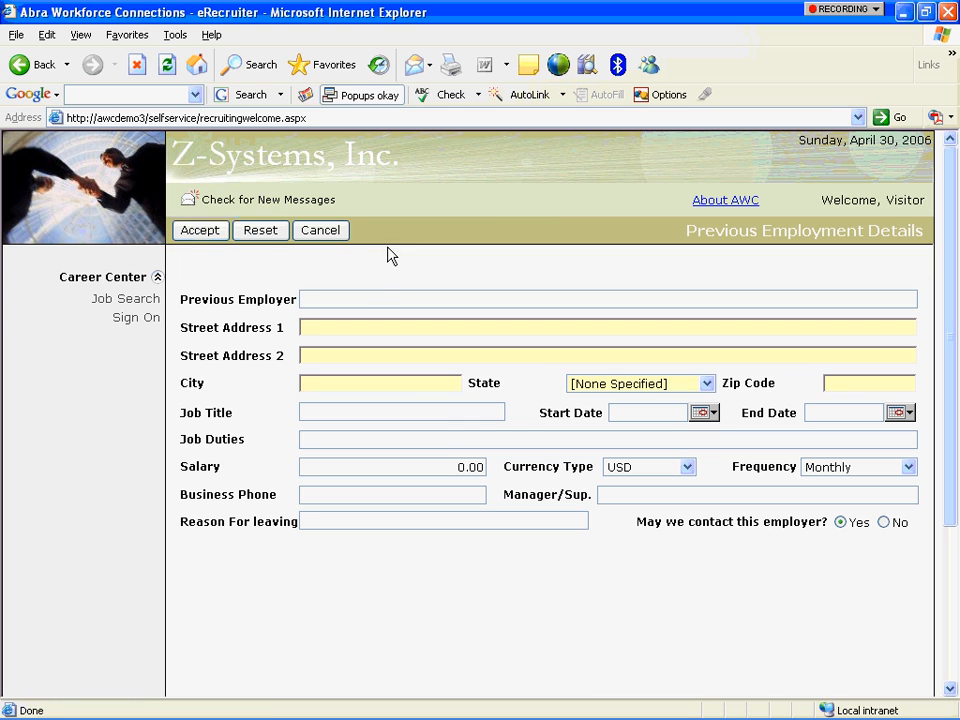
click(373, 298)
text(O)
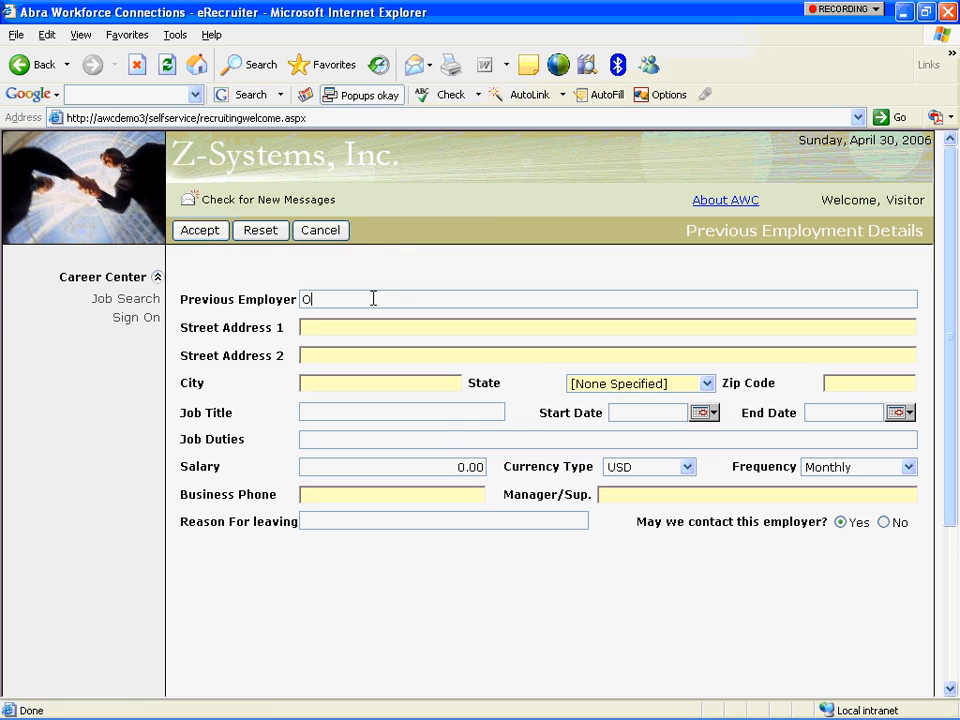
text(racle)
key(Tab)
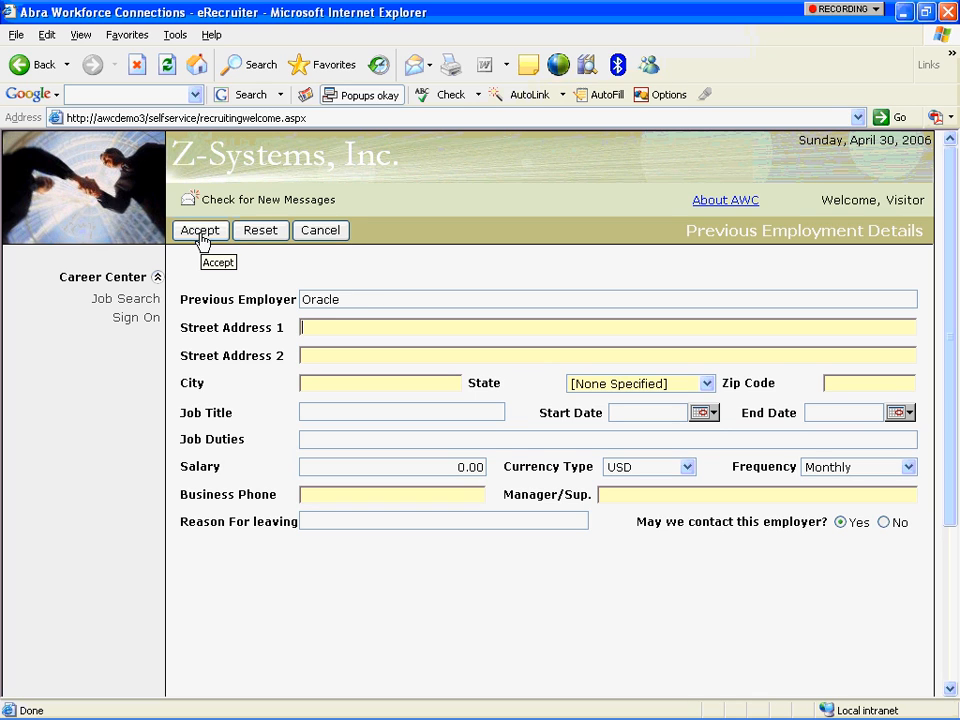
click(200, 233)
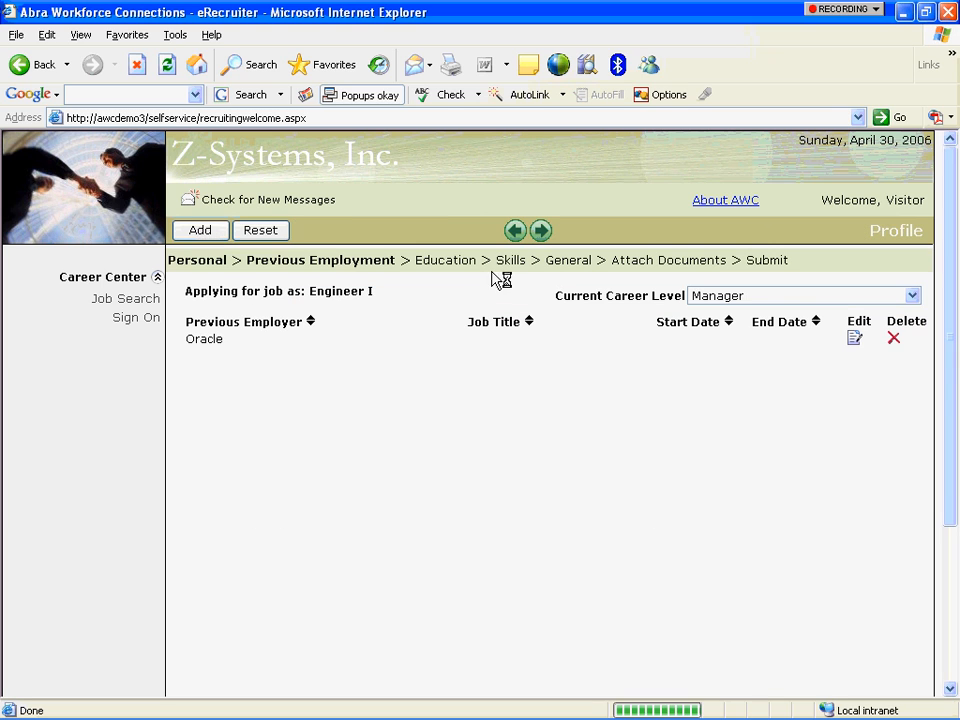
Add Texas Instruments with job title Electrical Engineer as a second previous employer.
click(200, 231)
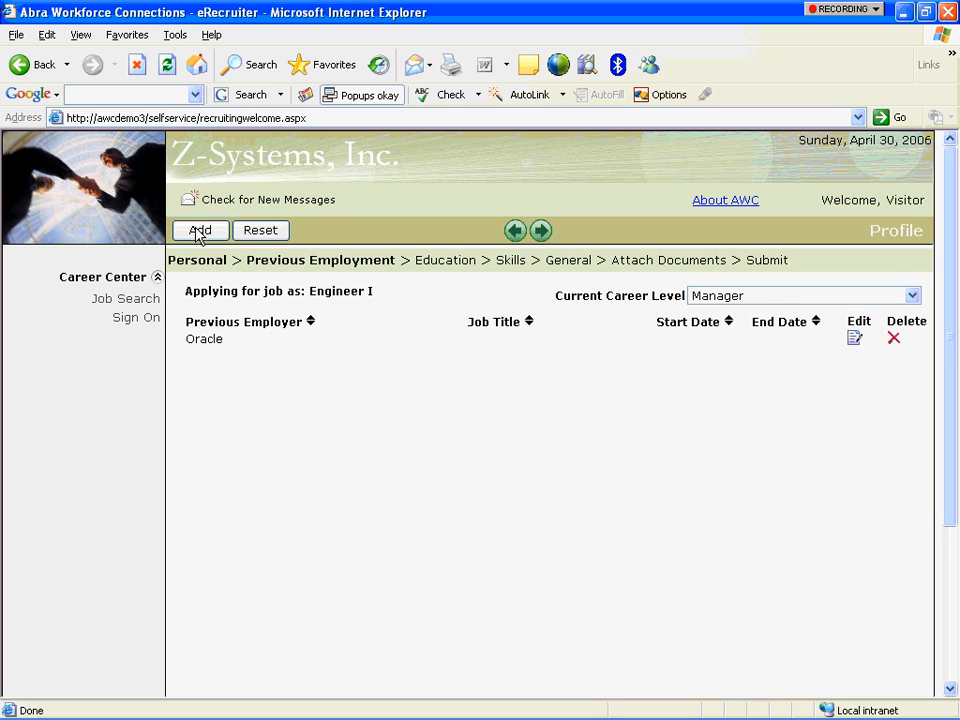
click(389, 293)
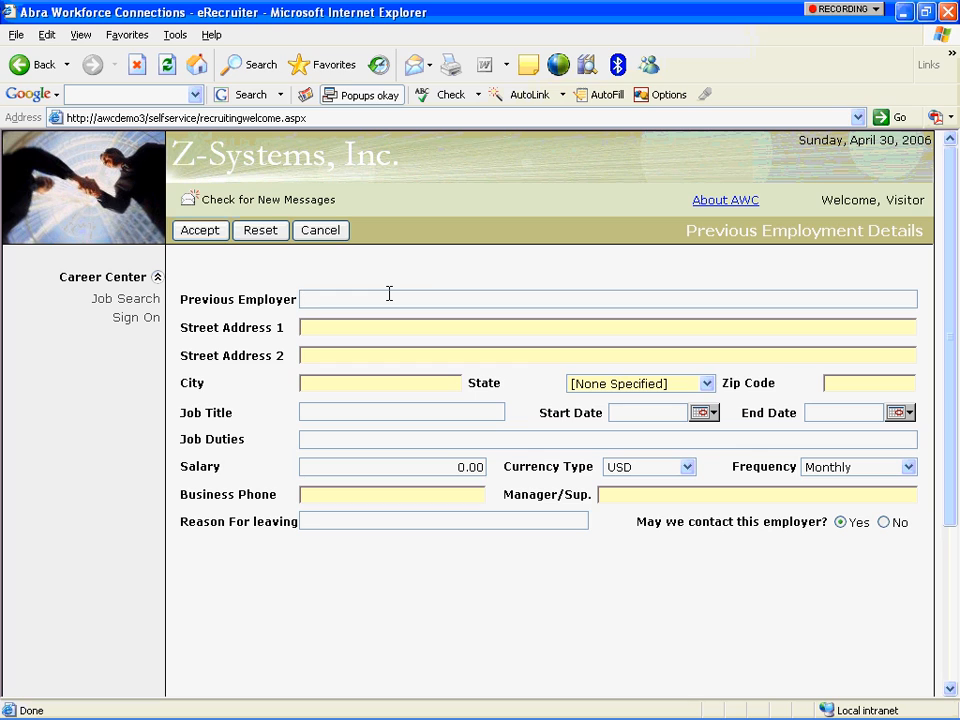
text(Texas Instruments)
click(385, 408)
text(Electrical E)
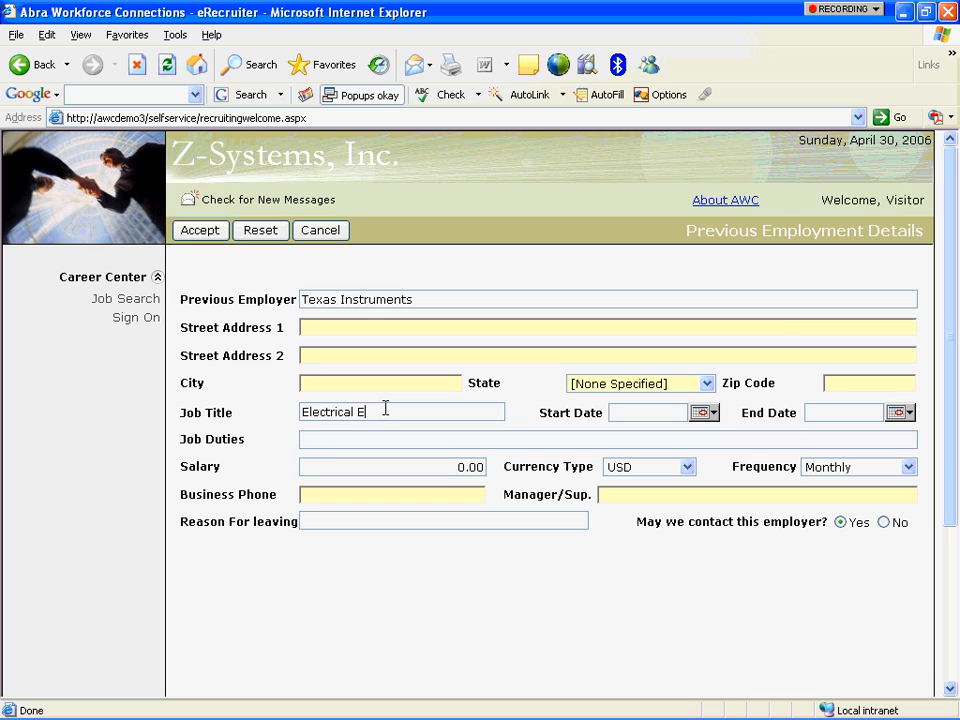
text(ngineer)
click(201, 234)
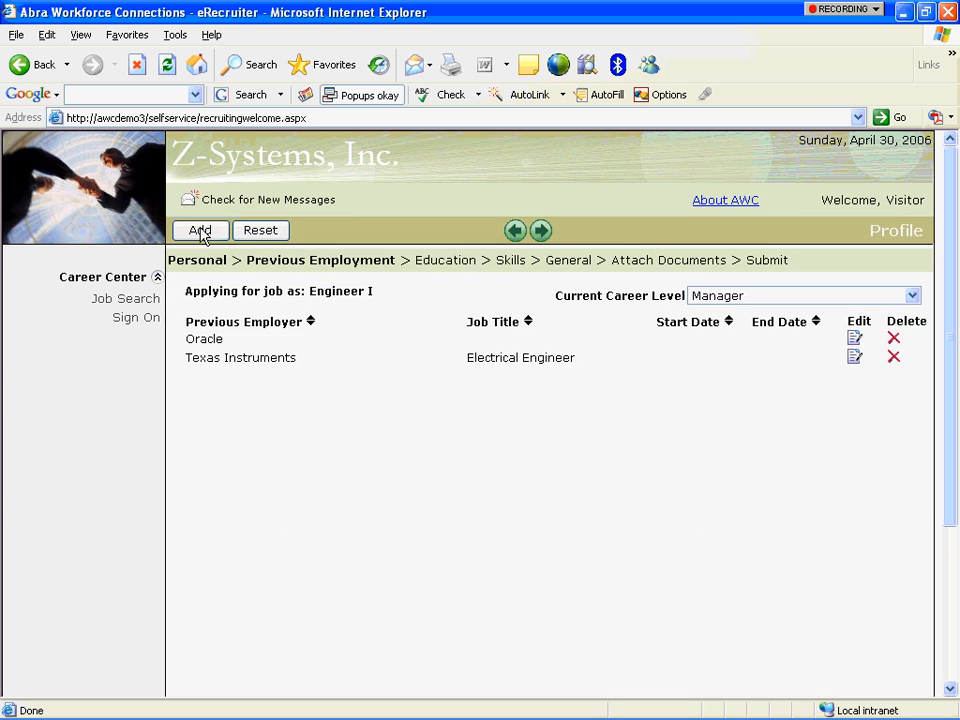
click(541, 231)
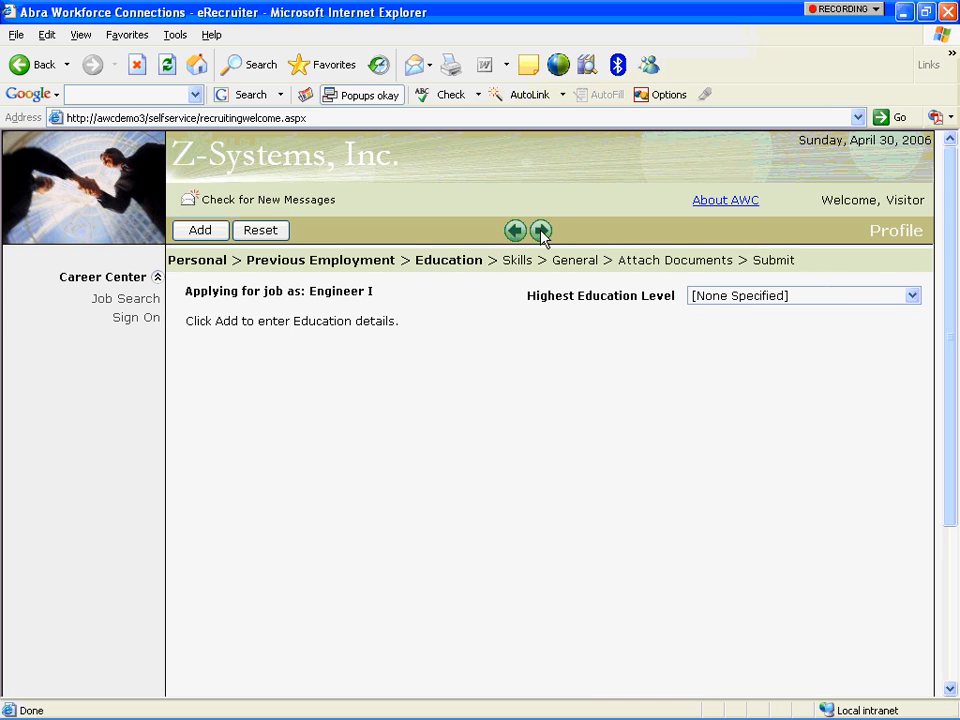
Set highest education to Bachelor Degree and start an education entry for MIT.
click(889, 296)
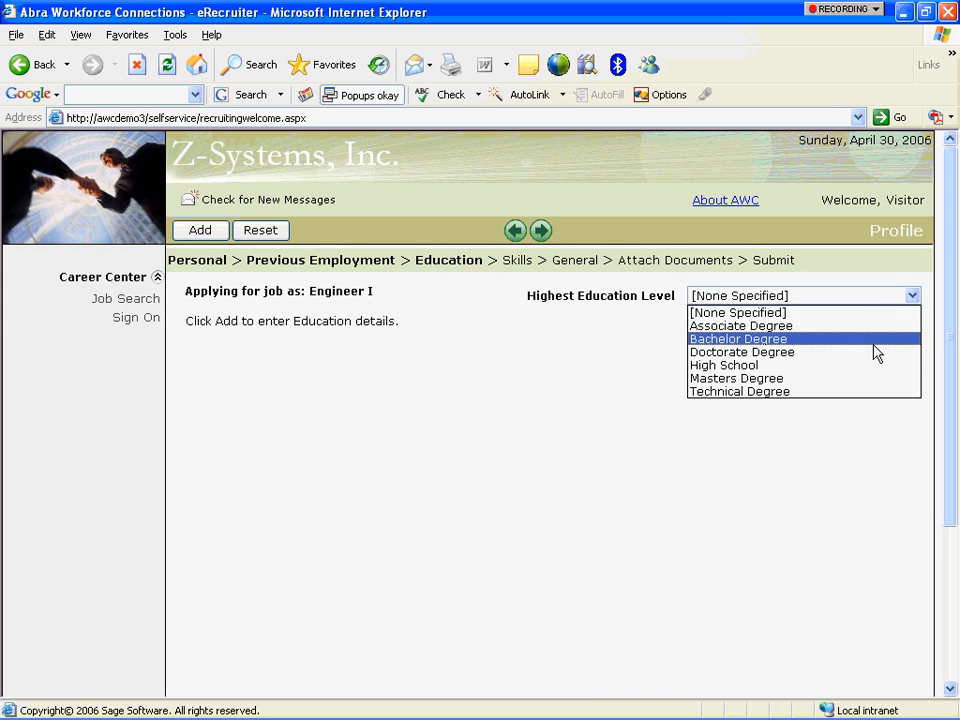
click(873, 339)
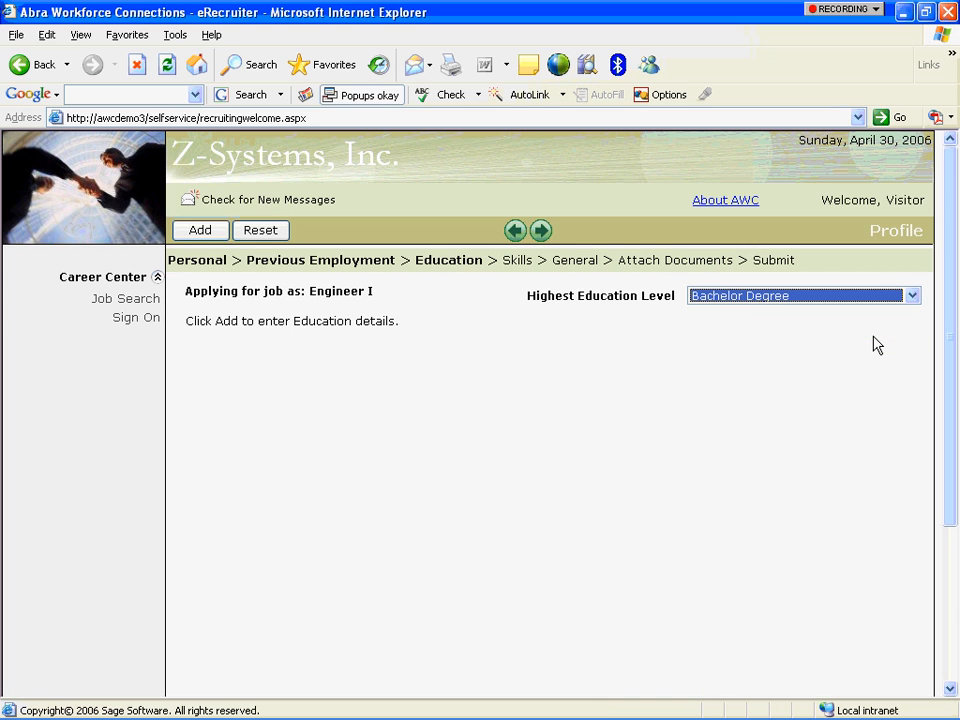
click(214, 232)
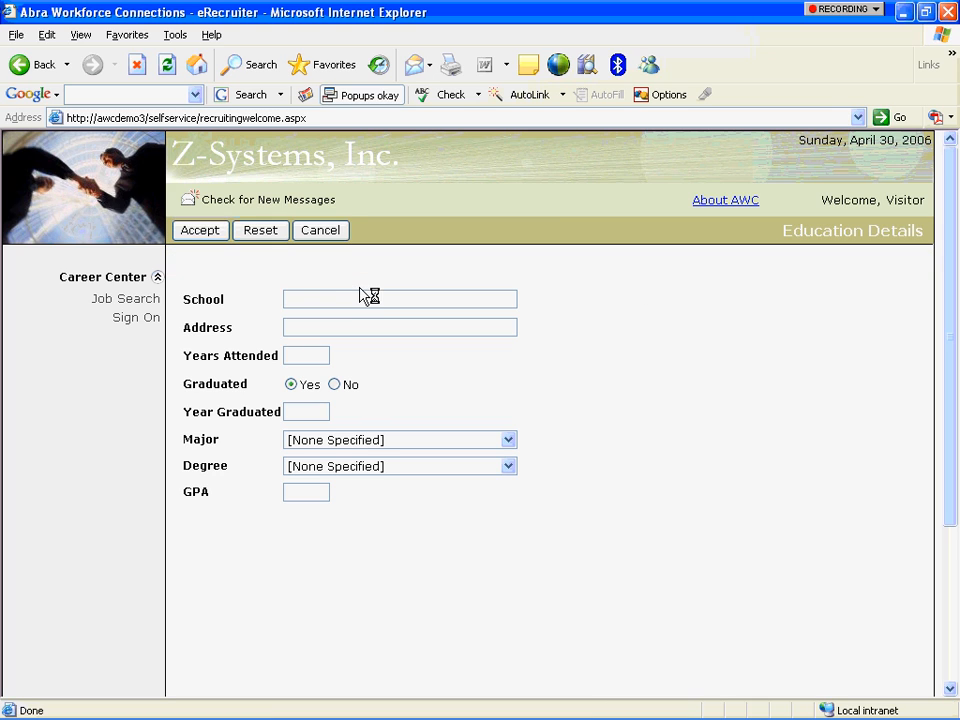
click(363, 299)
text(MIT)
key(Tab)
Complete the MIT entry with year 1999, Engineering major, Bachelor of Science, GPA 4.0, and save it.
key(Tab)
text(41999)
key(Tab)
key(a)
key(b)
key(c)
key(e)
key(Tab)
key(a)
key(a)
key(b)
key(Tab)
text(4.0)
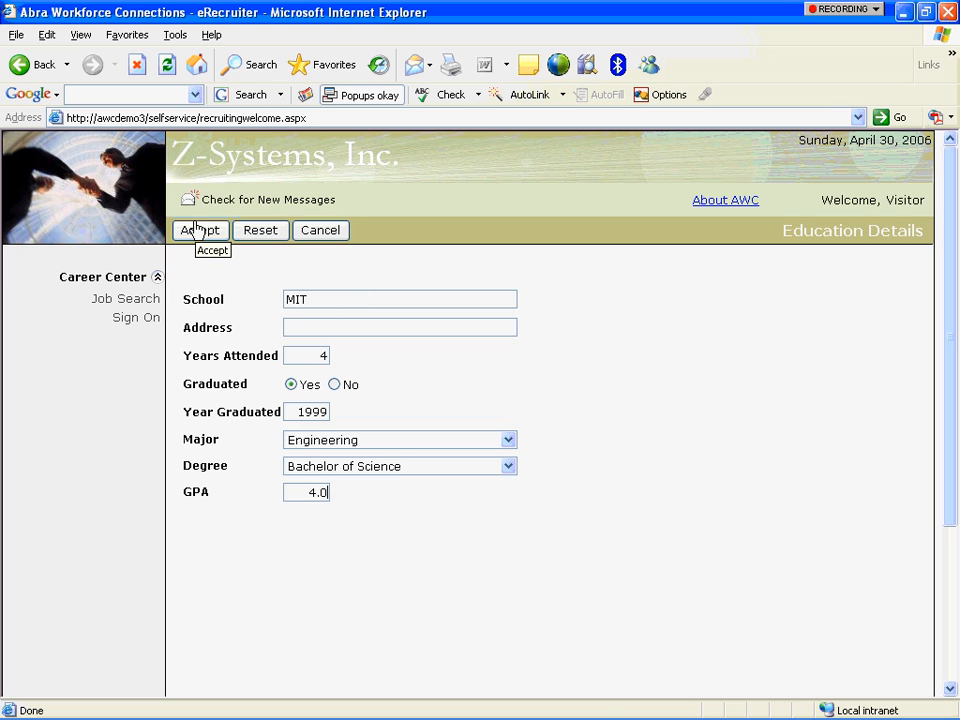
click(196, 230)
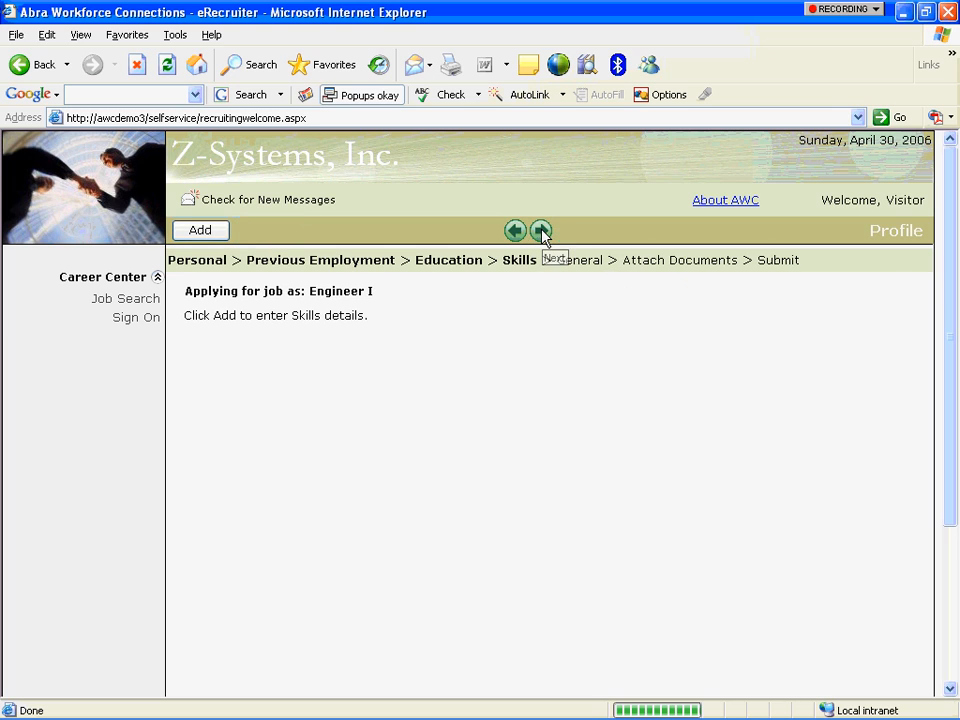
Add the skill C Programming with 3 years of experience.
click(201, 231)
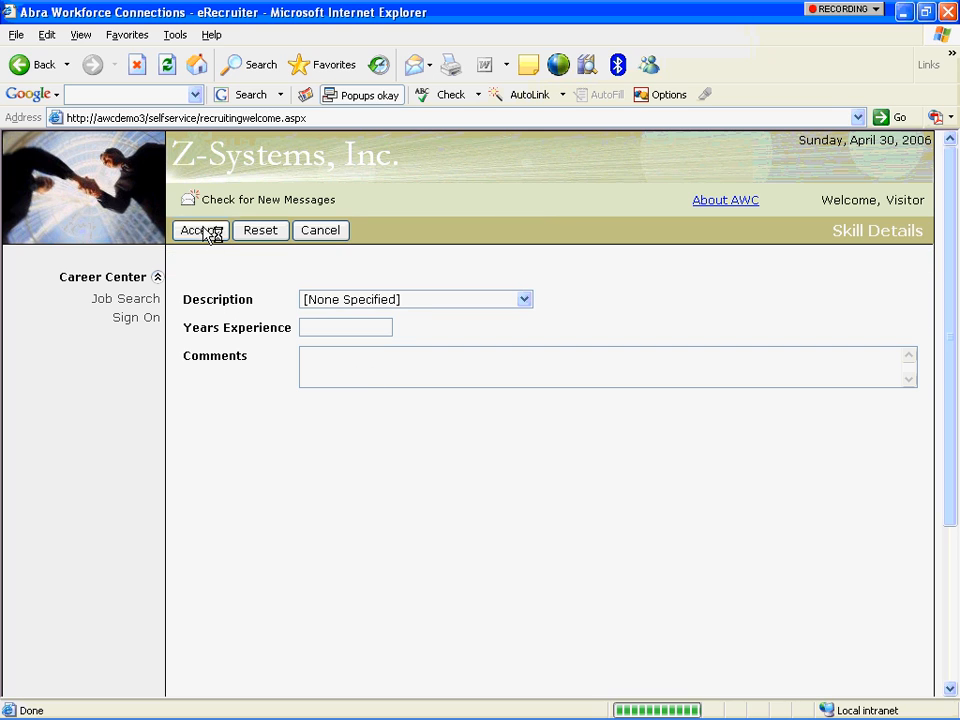
click(523, 300)
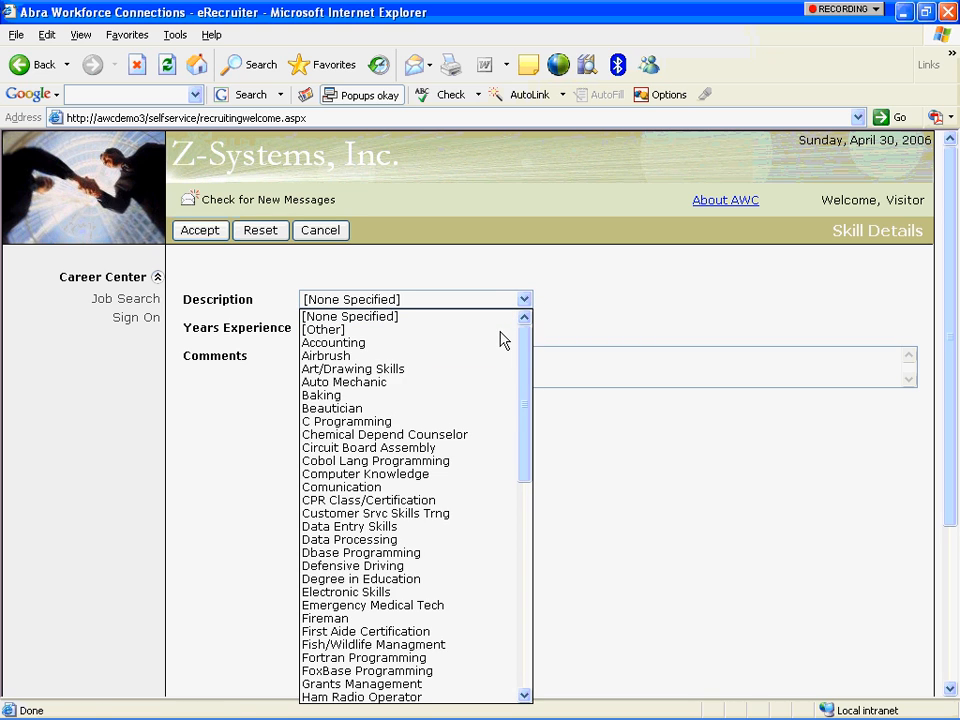
click(478, 423)
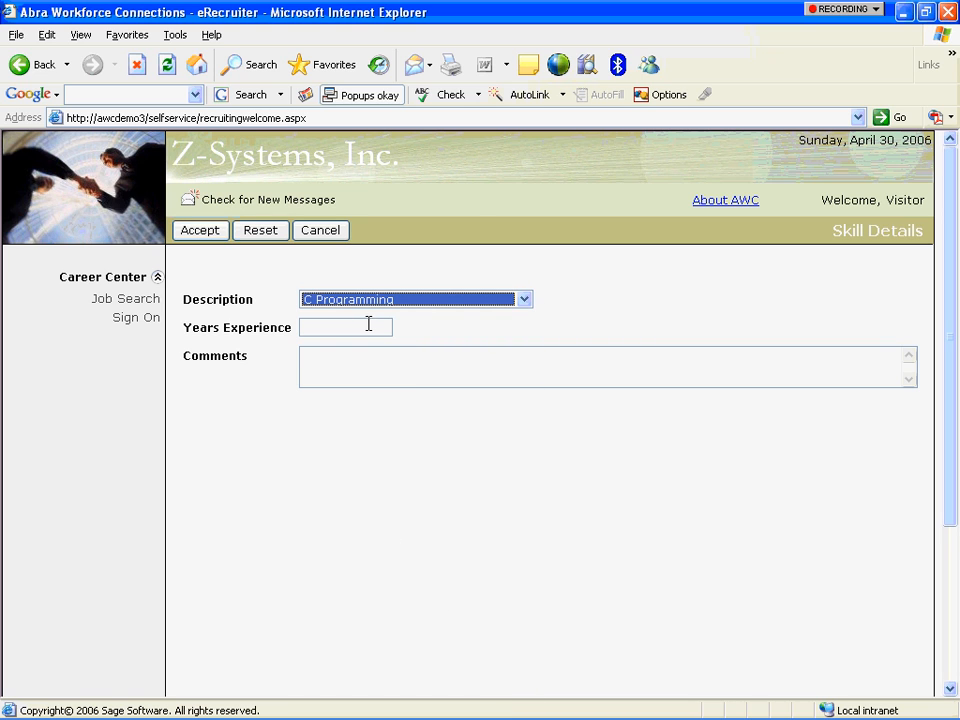
click(368, 324)
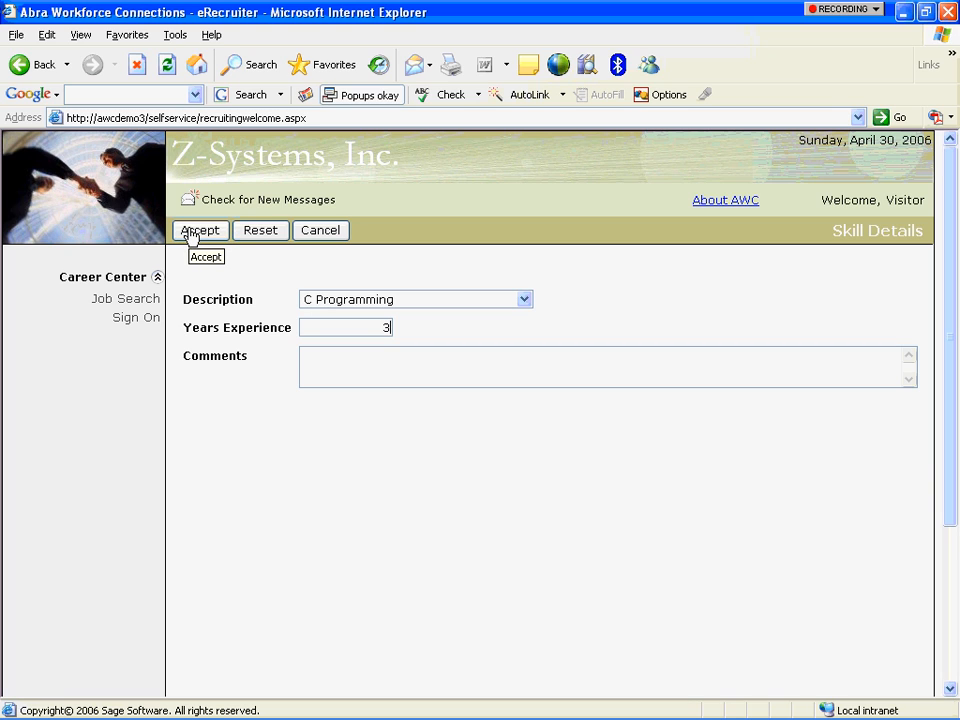
click(195, 233)
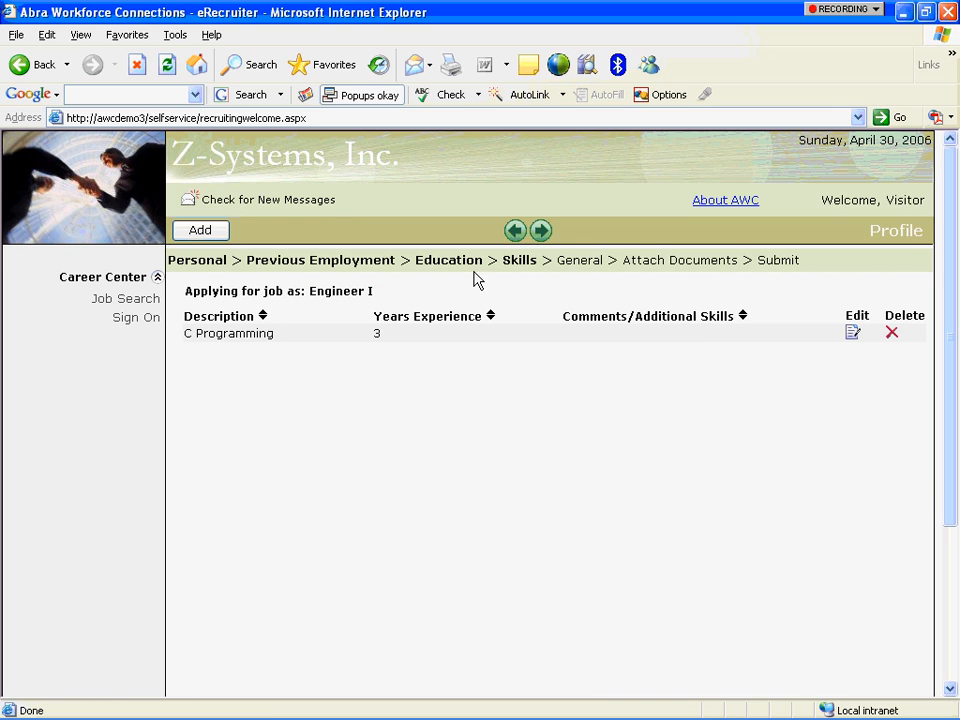
Add the skill Circuit Board Assembly with 4 years of experience.
click(199, 234)
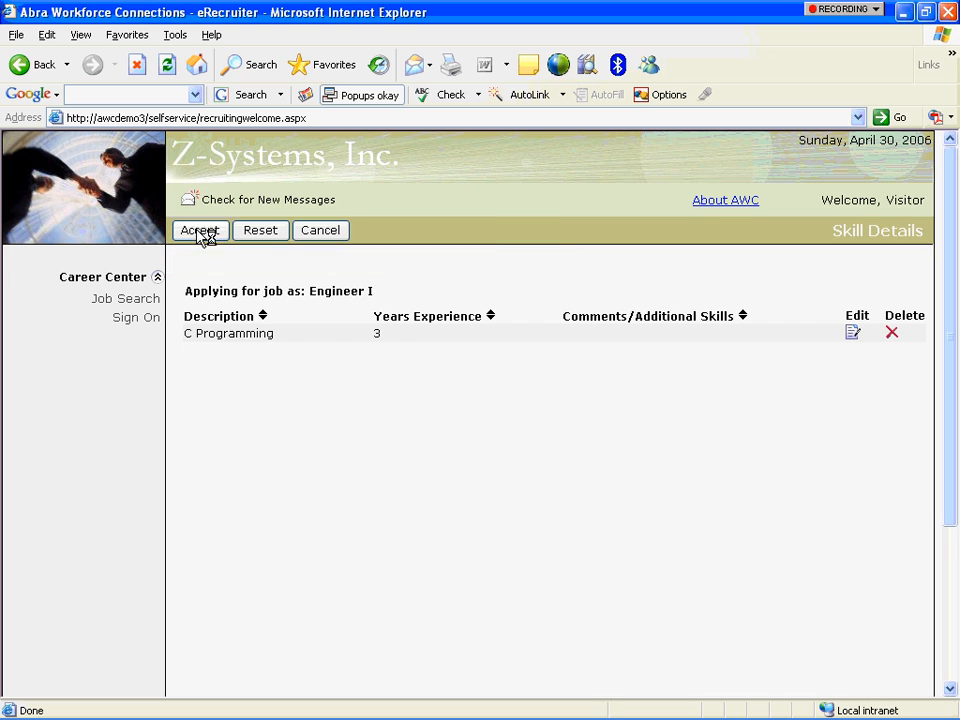
click(522, 301)
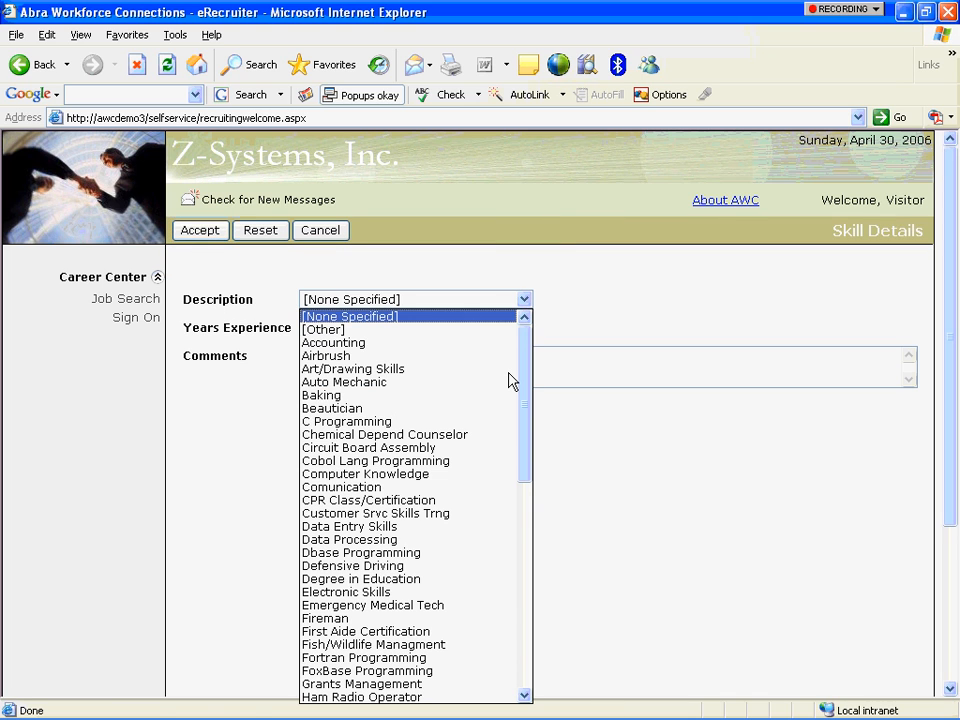
key(c)
click(489, 448)
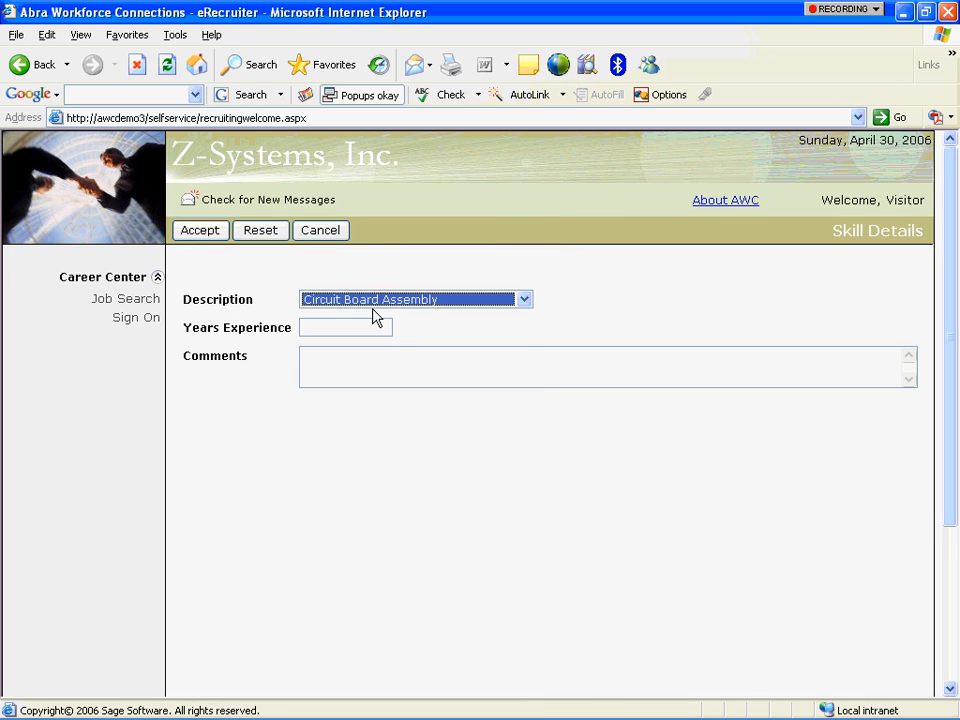
click(358, 326)
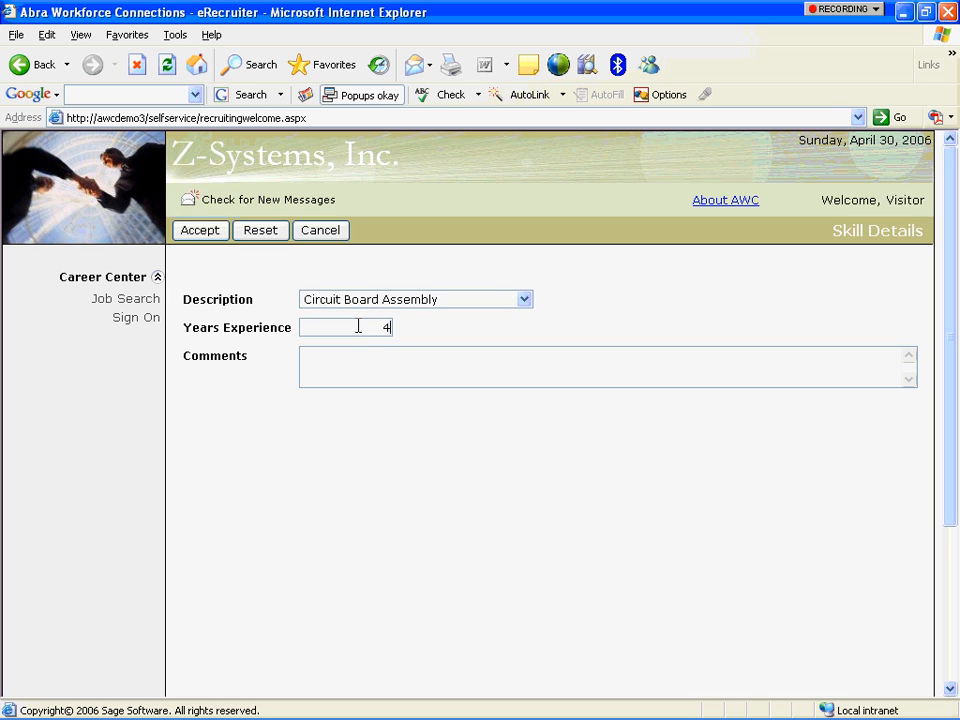
click(204, 232)
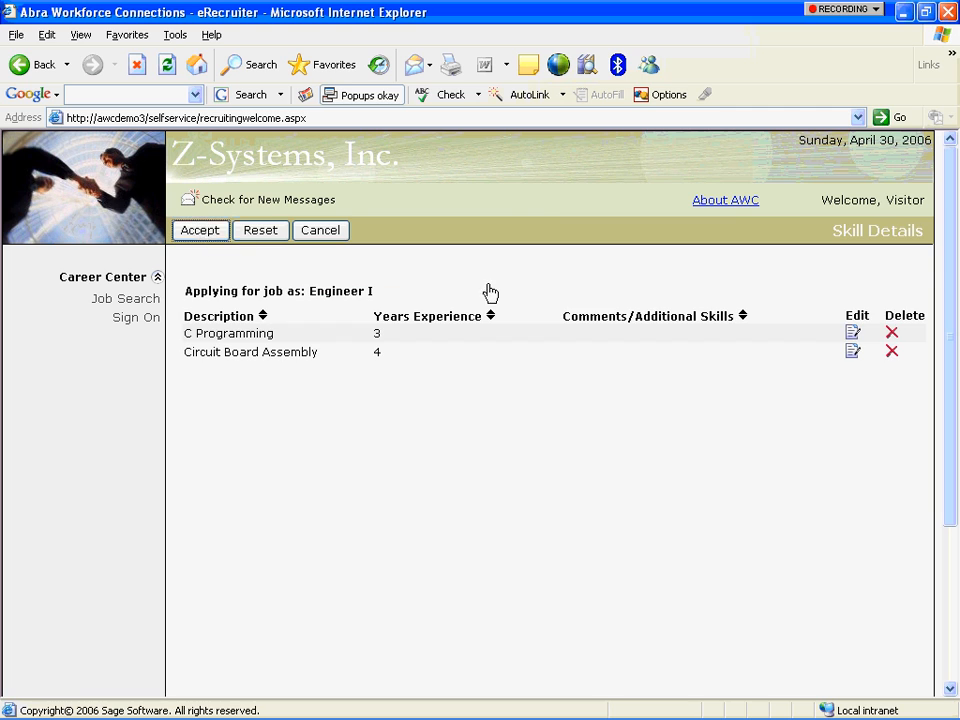
Add the skill Cobol Lang Programming with 5 years of experience.
click(199, 230)
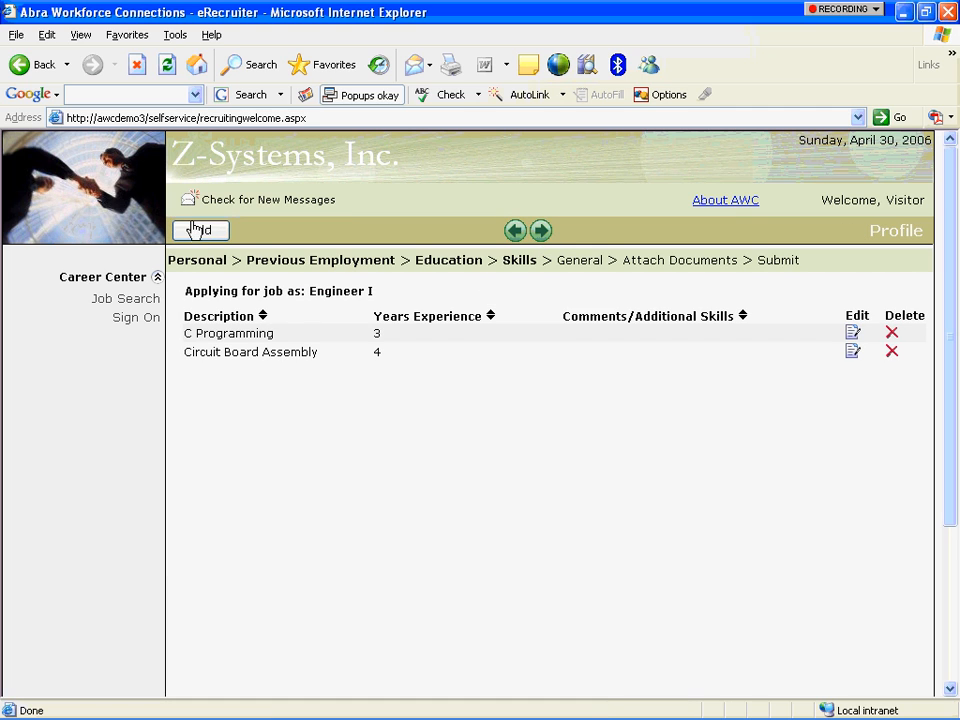
click(525, 299)
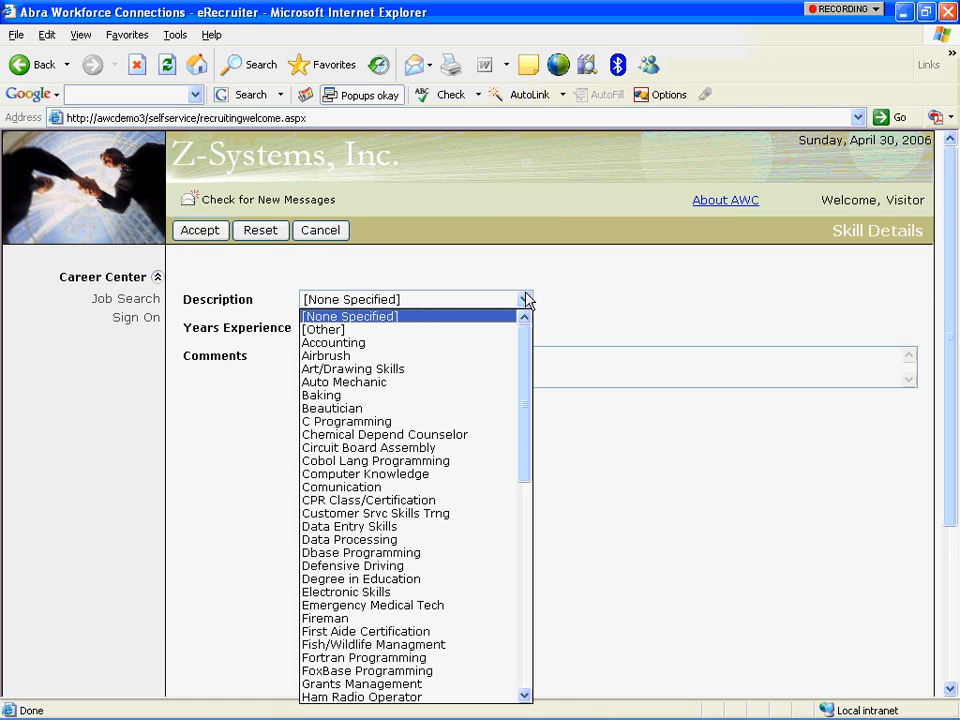
click(486, 461)
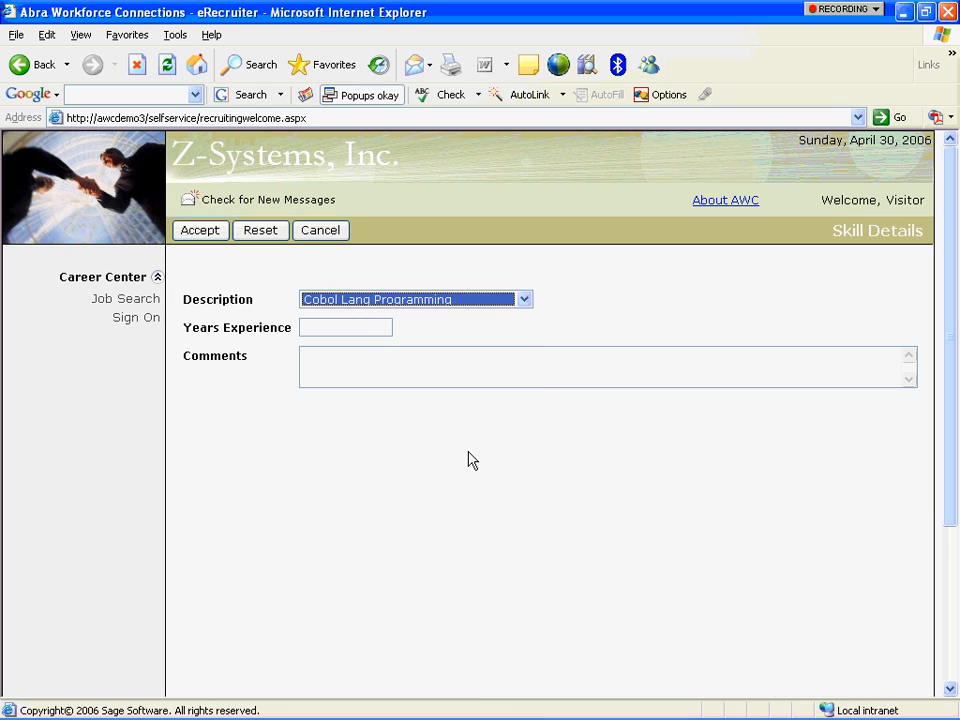
click(364, 330)
text(5)
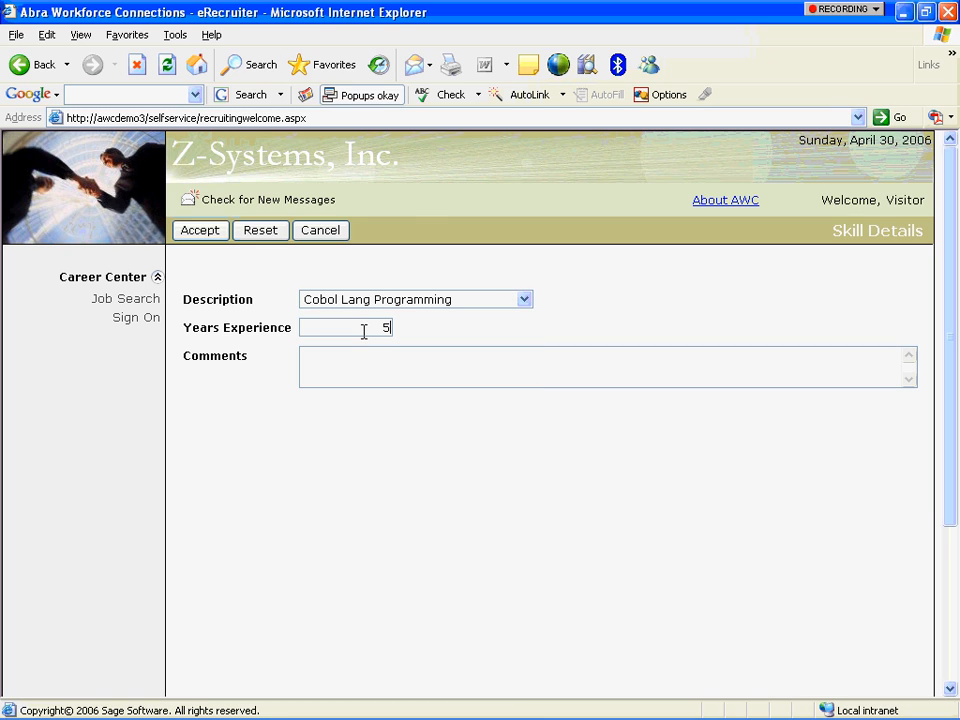
click(212, 232)
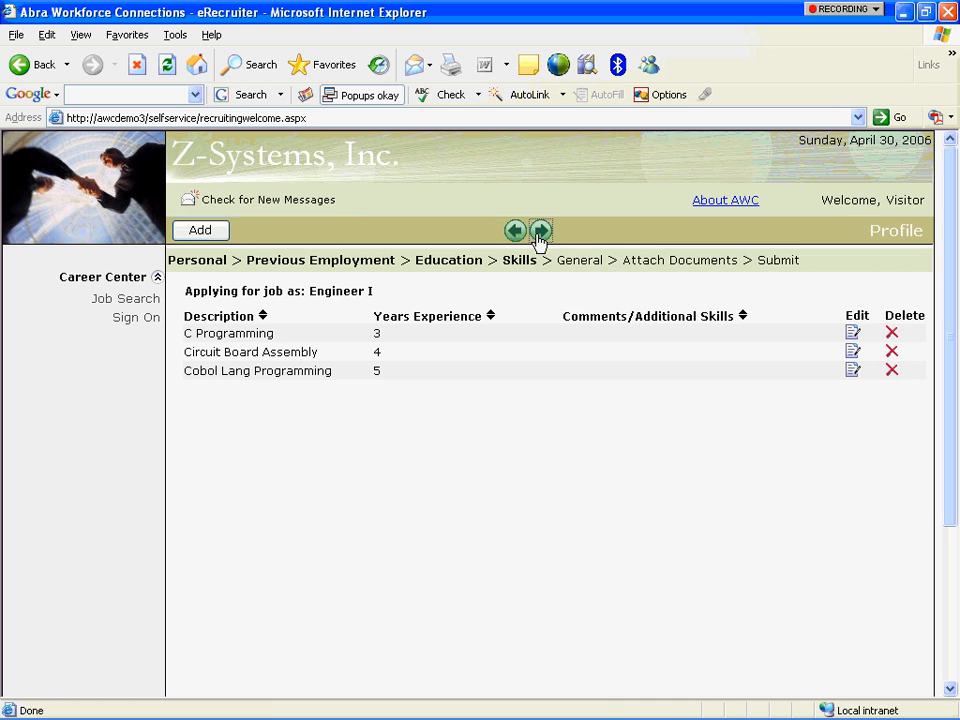
On the General step, choose Job Board referral, Regular Full Time, and yes to travel and relocation.
click(541, 235)
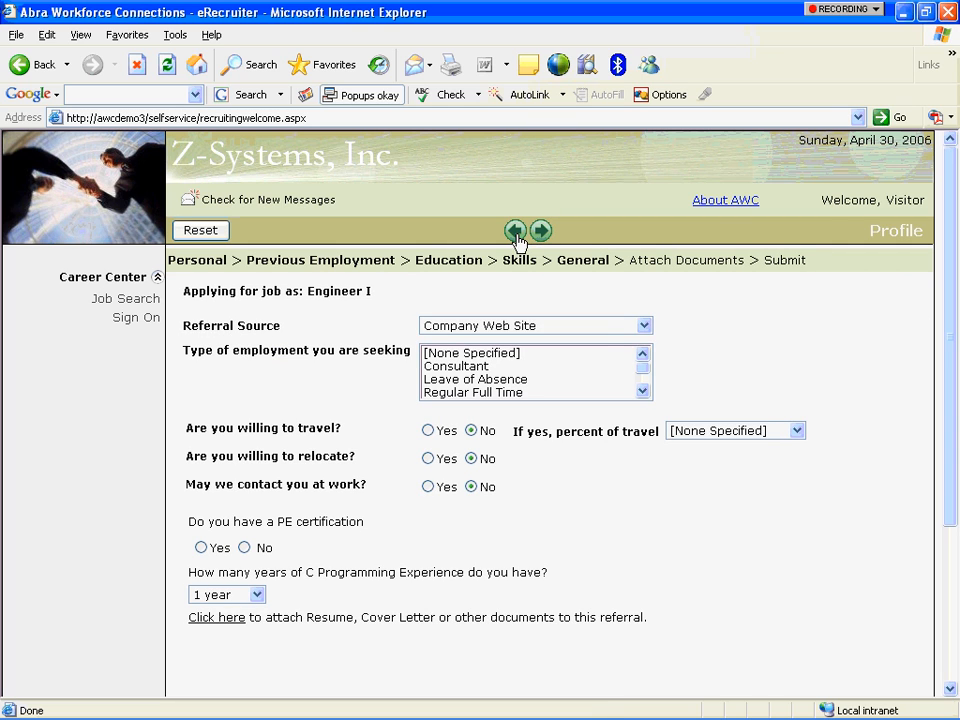
click(642, 325)
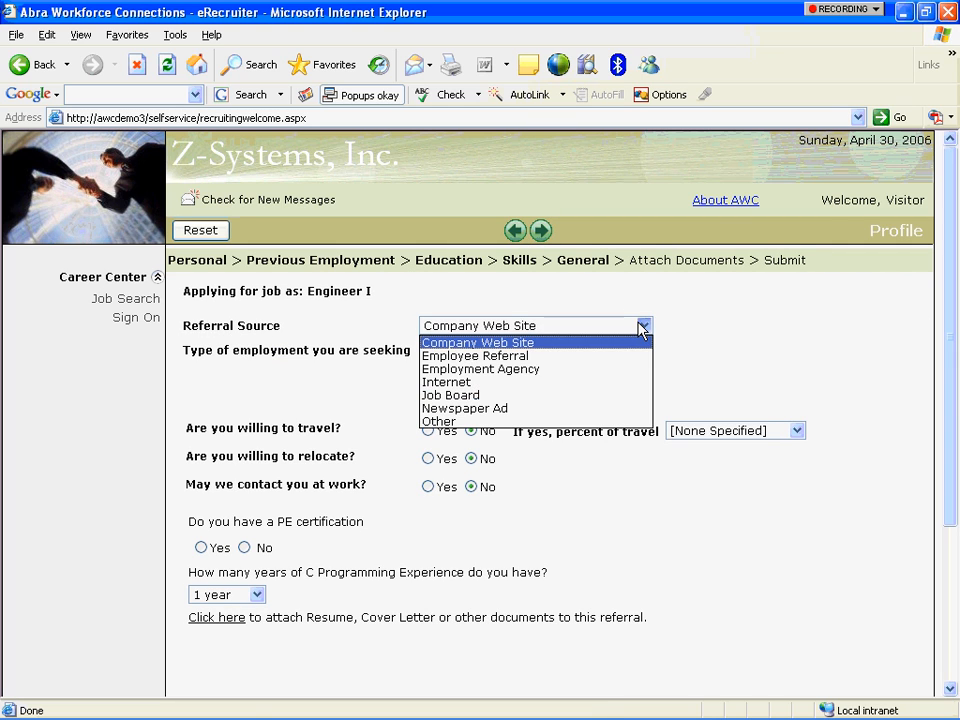
click(625, 396)
click(512, 393)
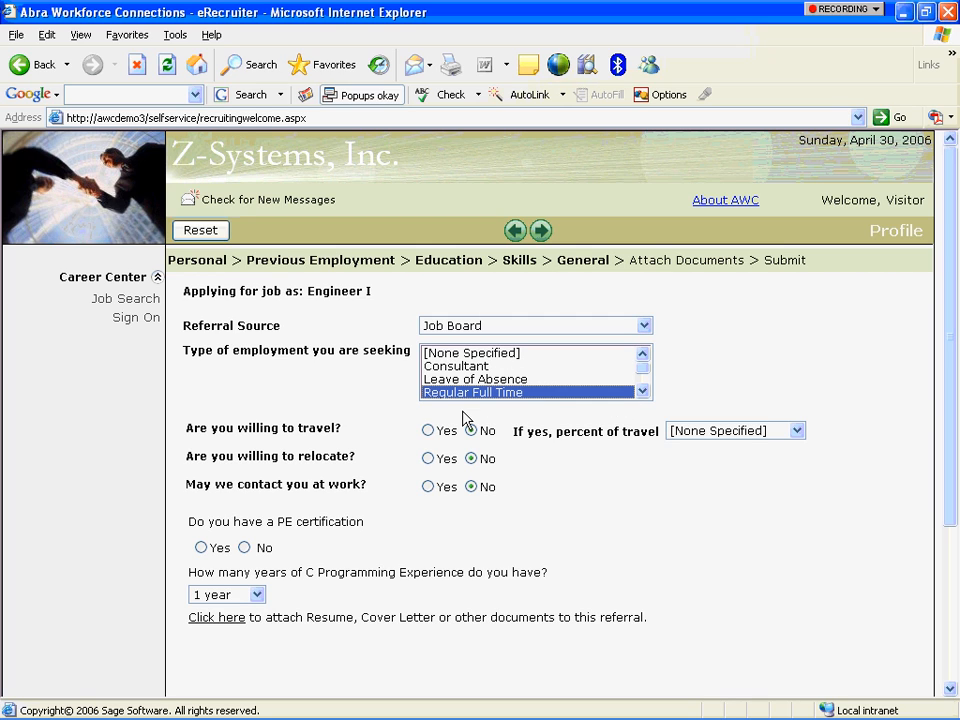
click(428, 431)
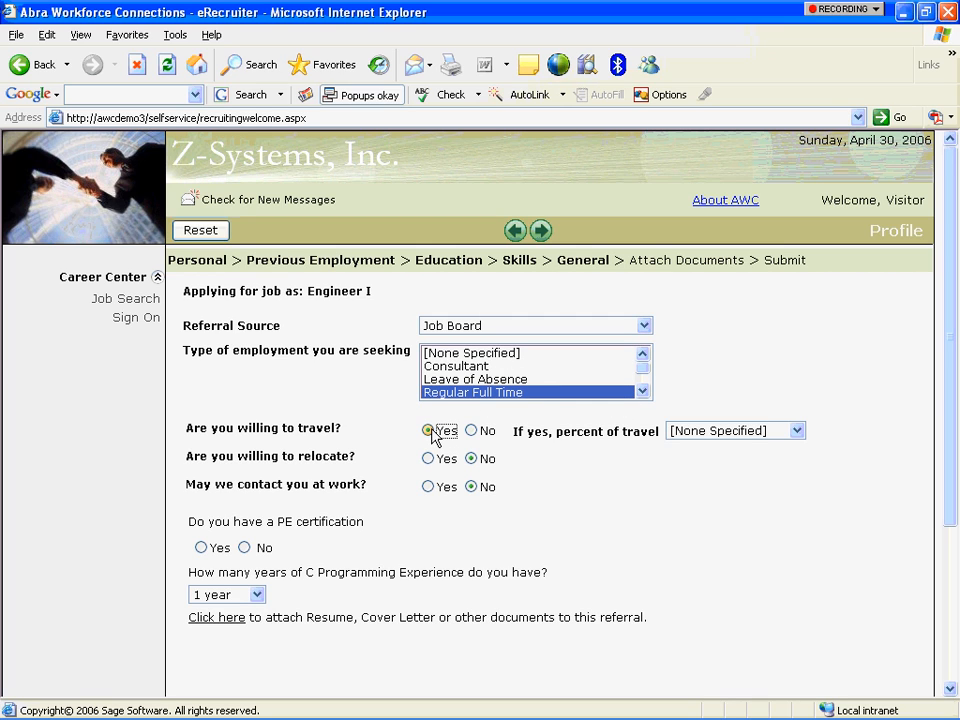
click(428, 459)
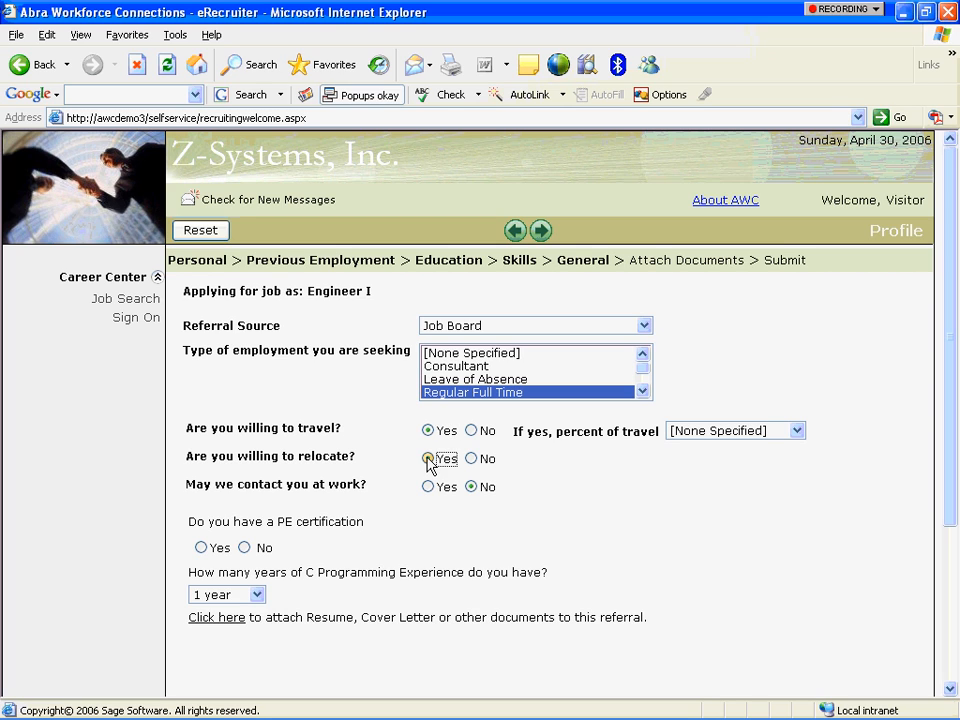
Set travel to 20 - 50%, confirm PE certification, and choose 3 years of C programming.
click(713, 443)
click(714, 431)
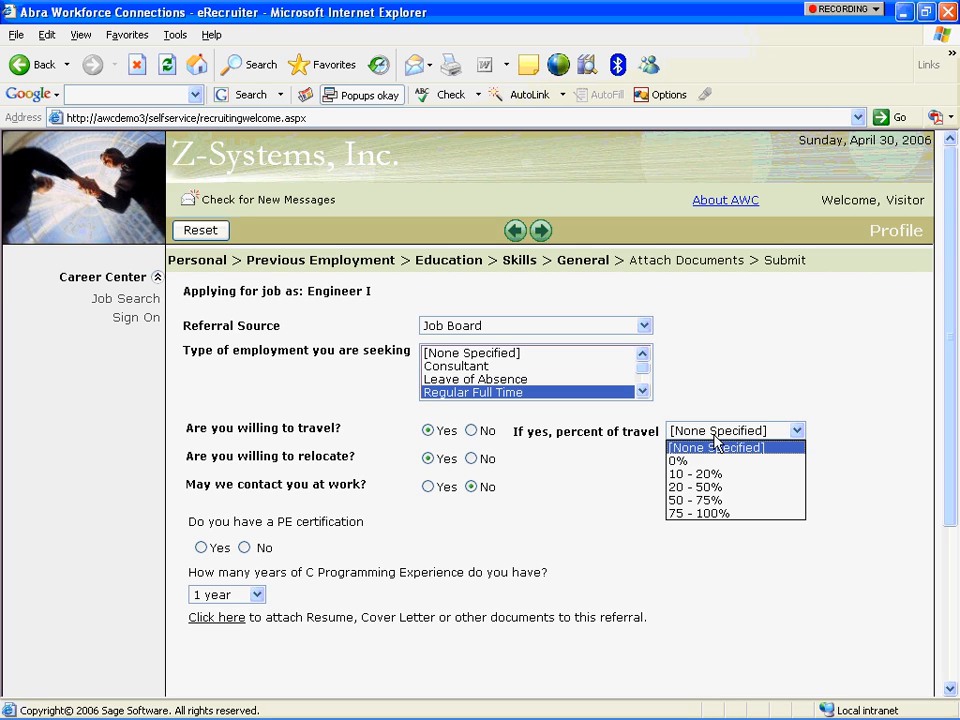
click(713, 487)
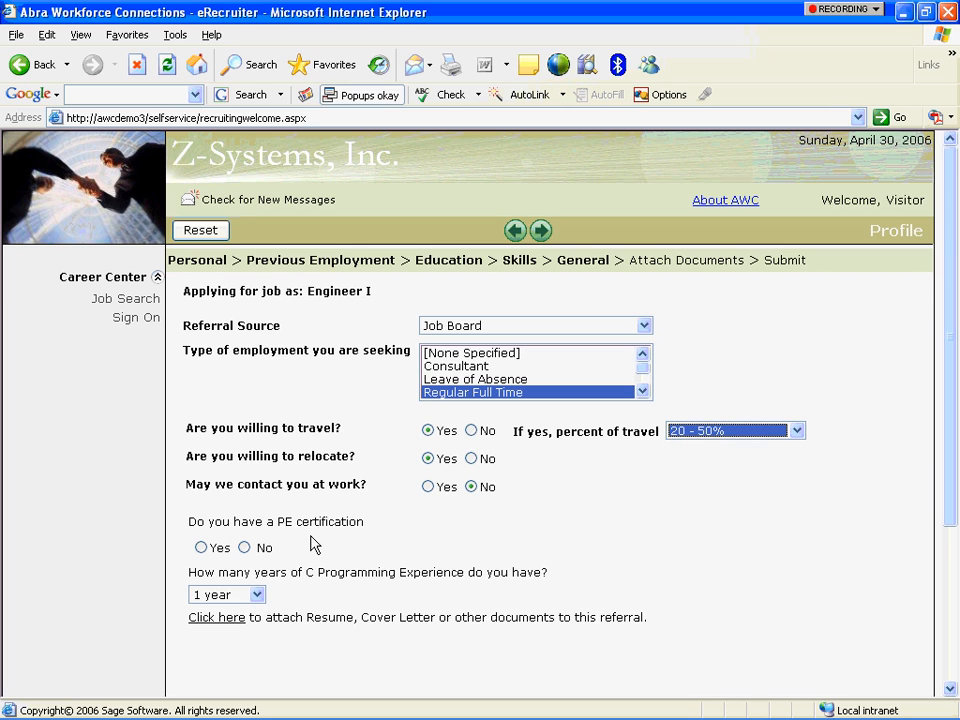
click(201, 547)
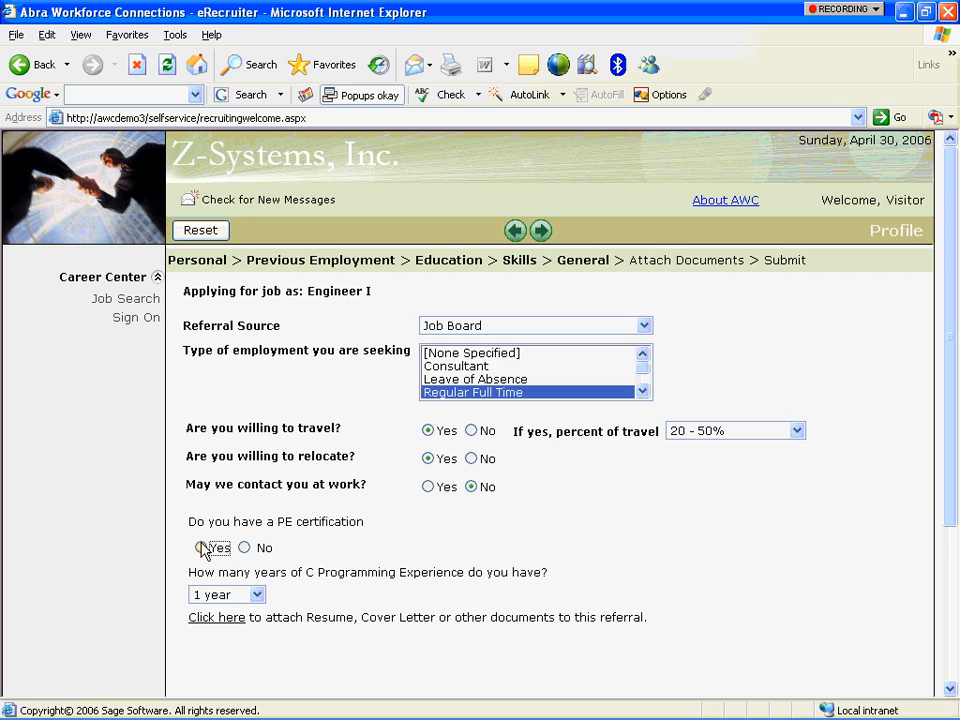
click(256, 595)
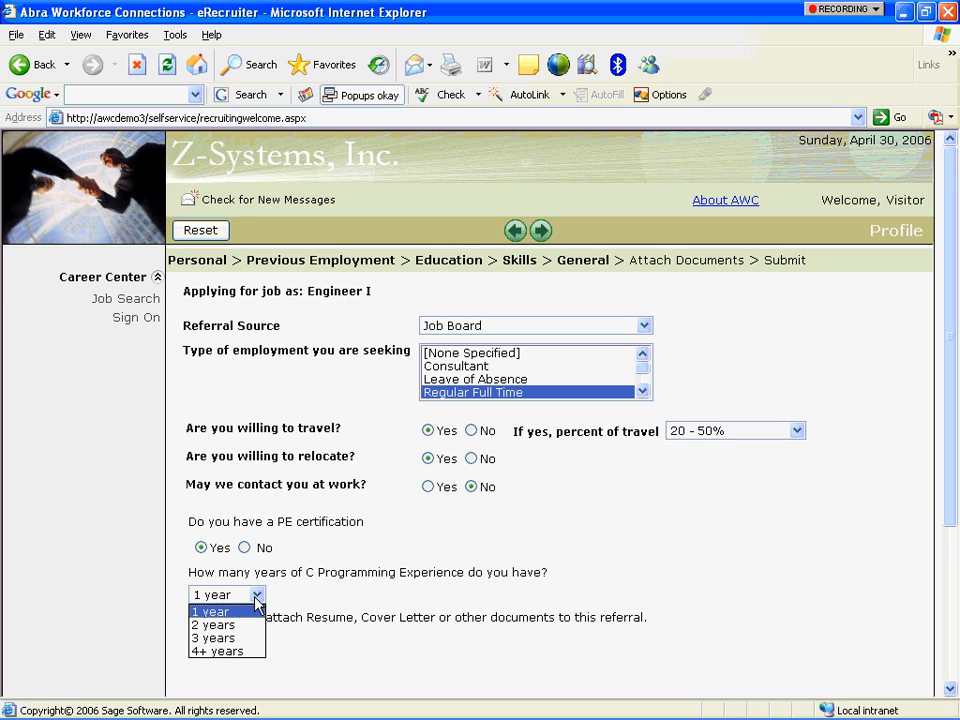
click(213, 637)
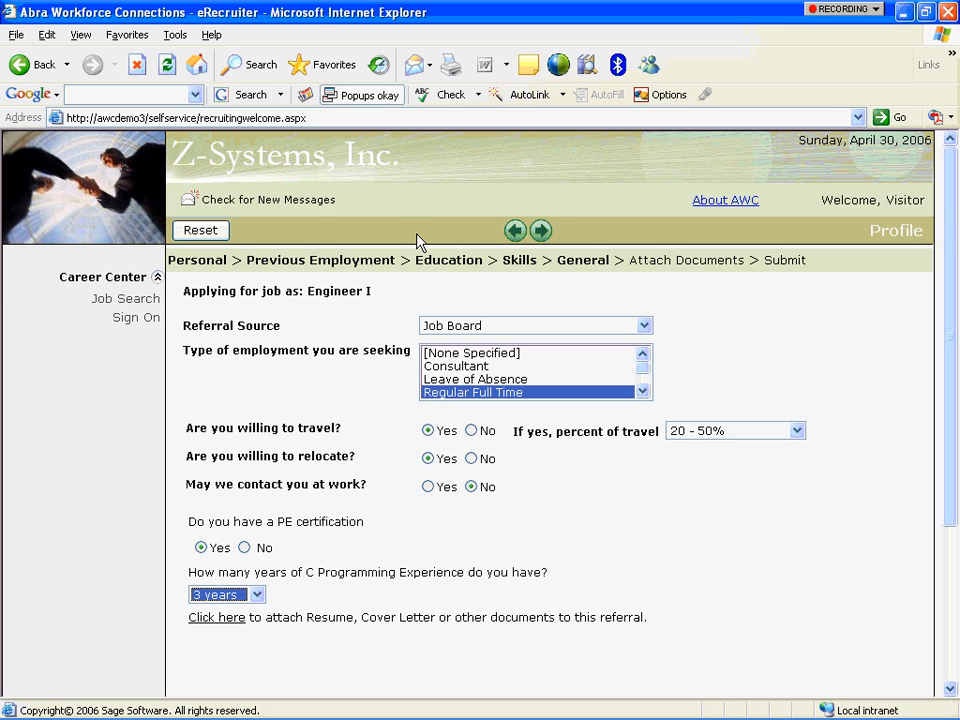
click(541, 231)
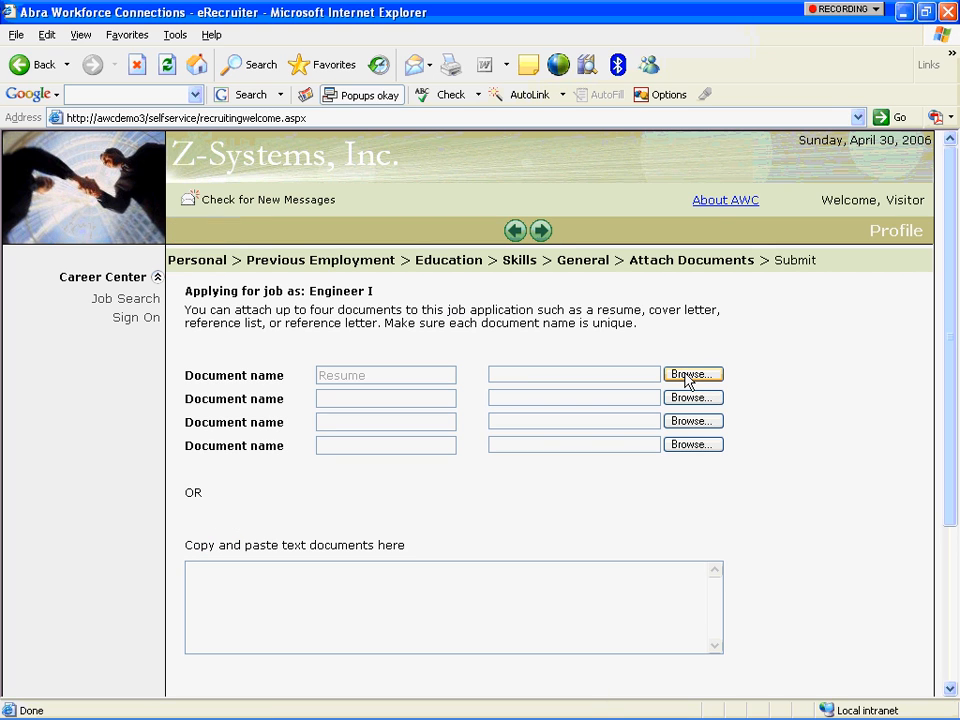
Attach test.txt from My Documents as the resume and proceed to the authorization page.
click(692, 377)
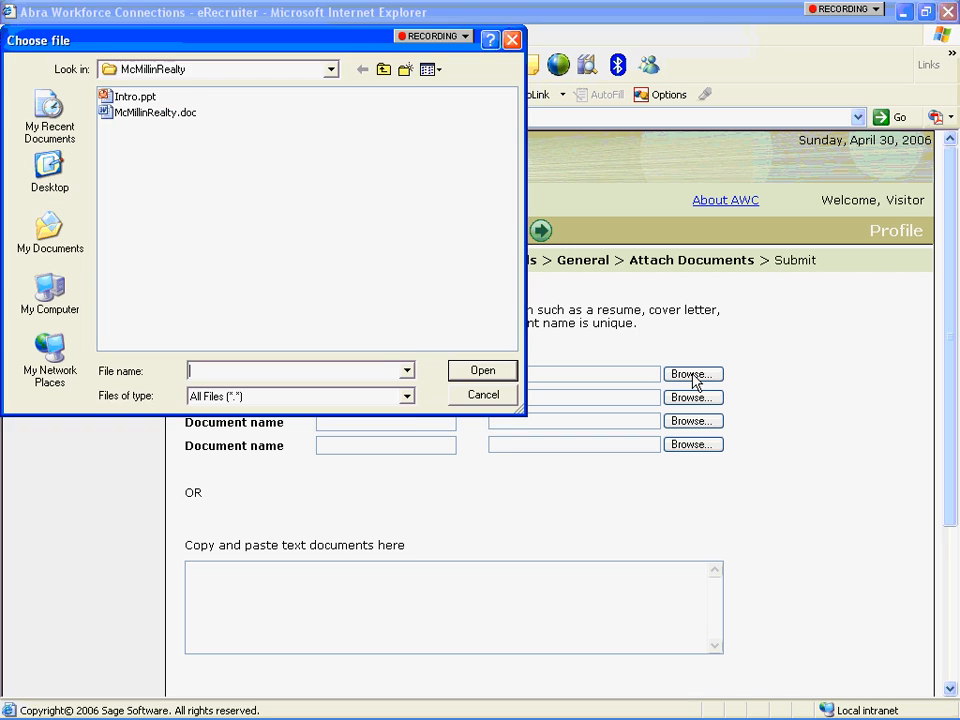
click(386, 71)
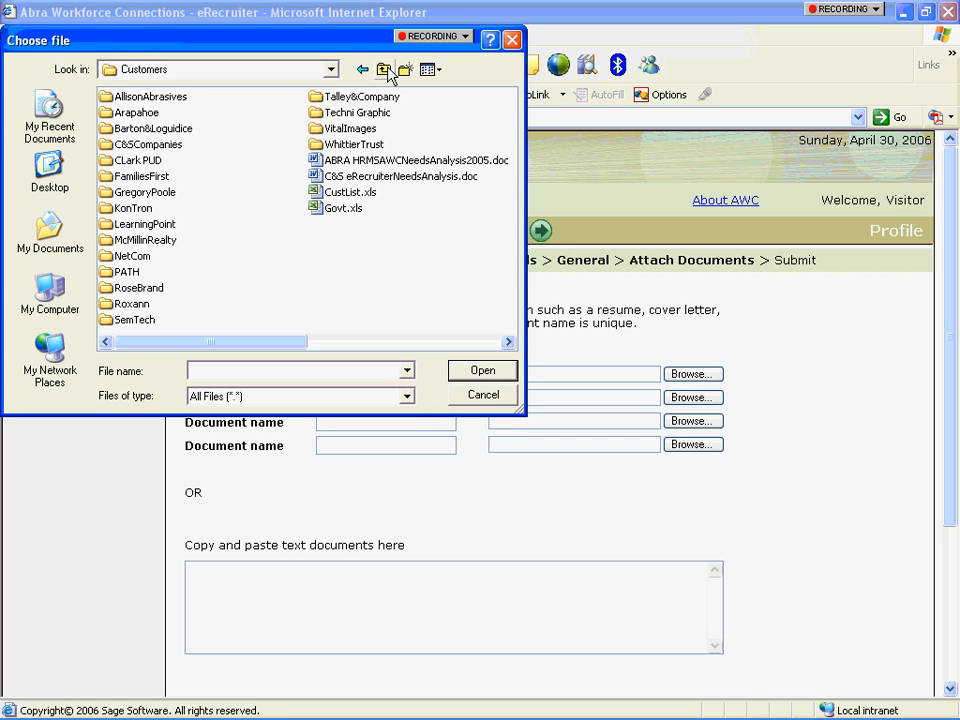
click(386, 72)
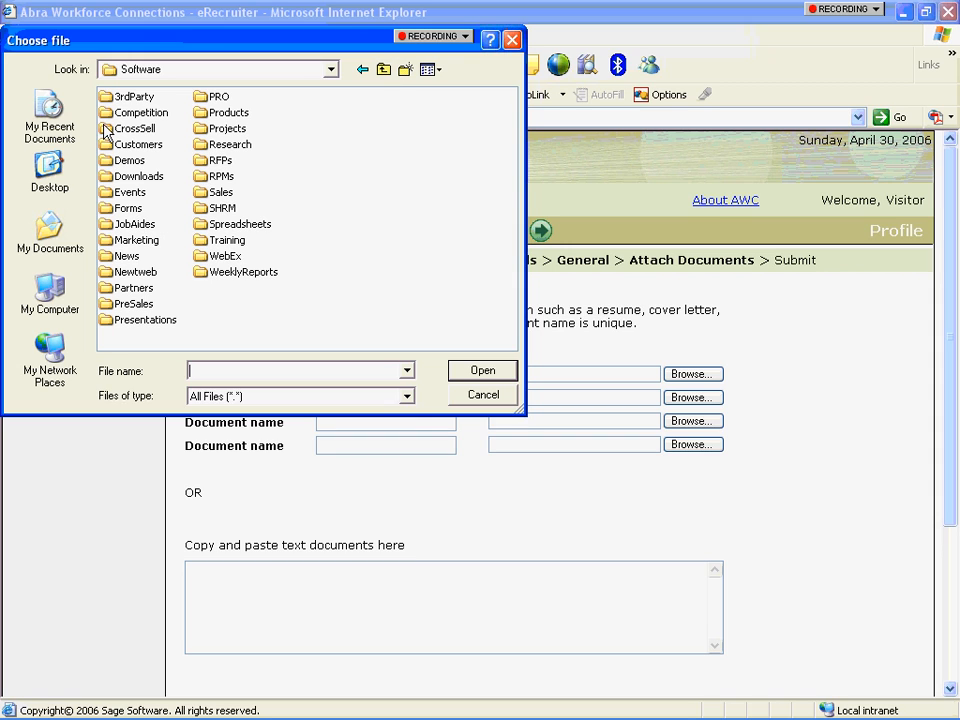
click(37, 248)
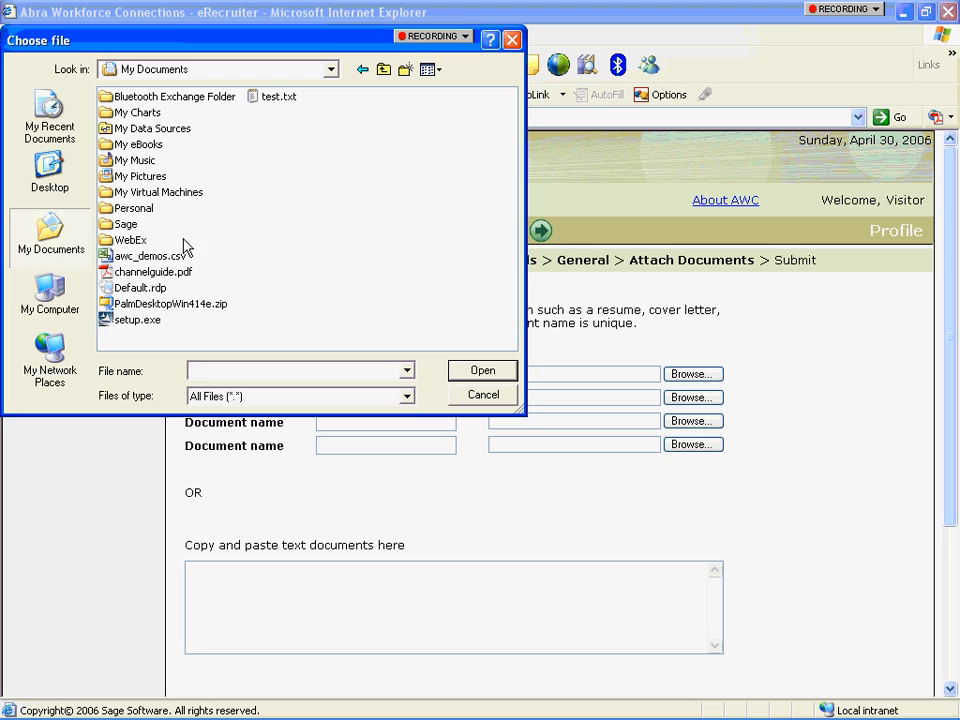
click(281, 98)
double_click(281, 98)
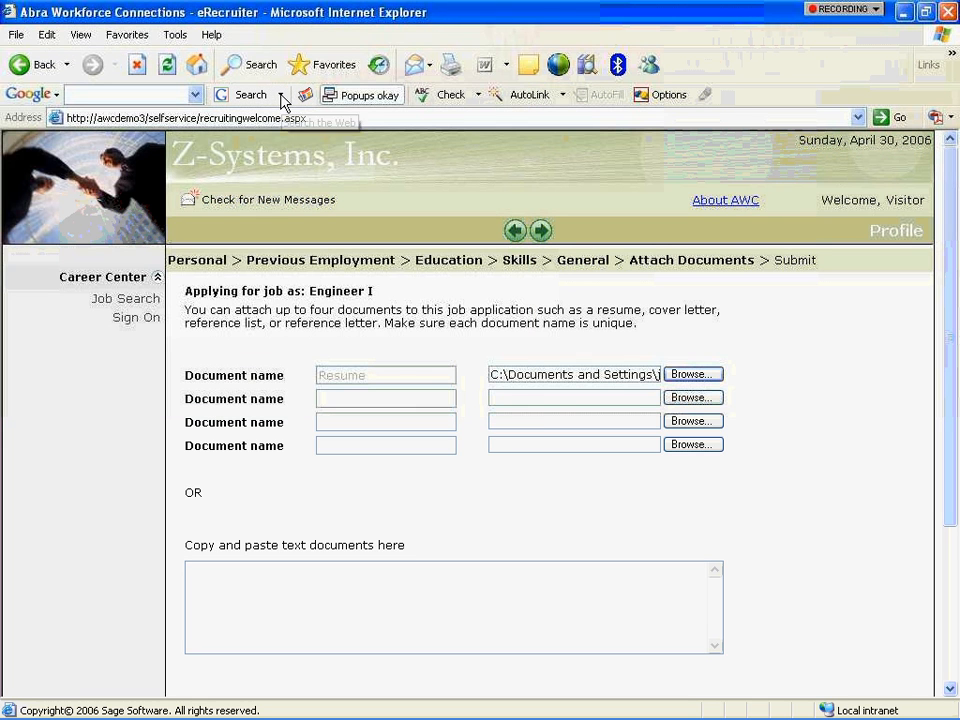
click(541, 233)
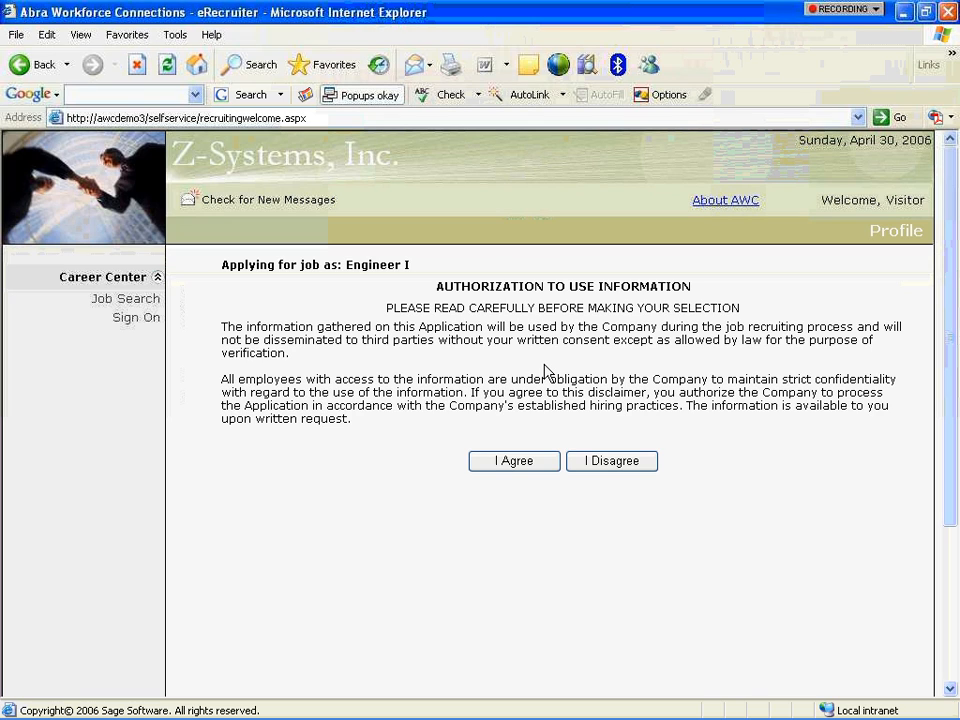
Agree to the authorization to submit the Engineer I application, then view Jobs Applied For.
click(528, 464)
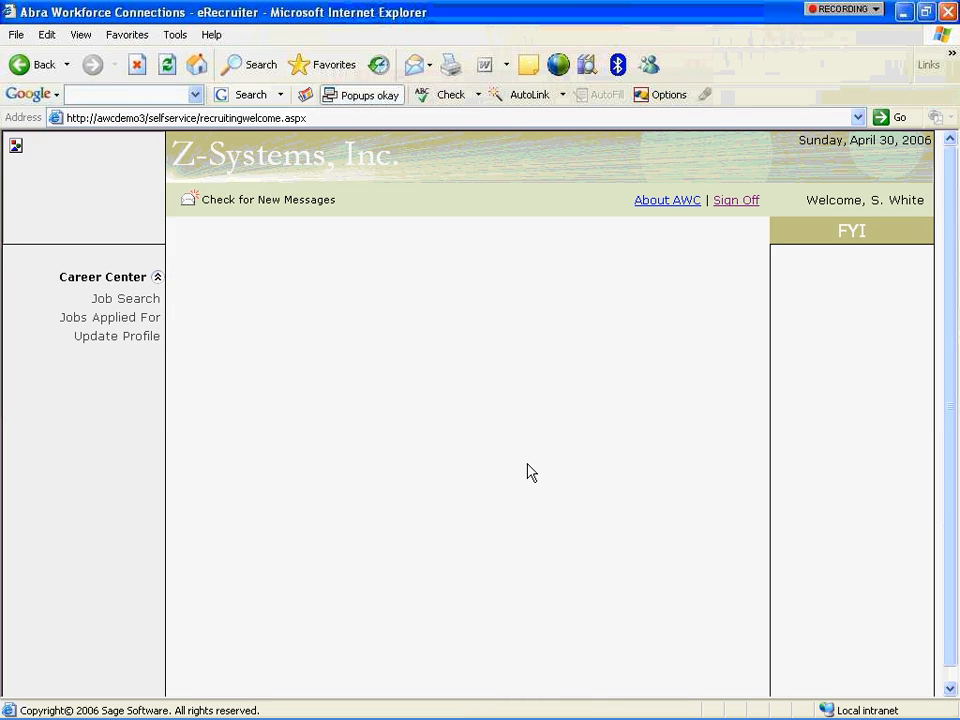
click(141, 320)
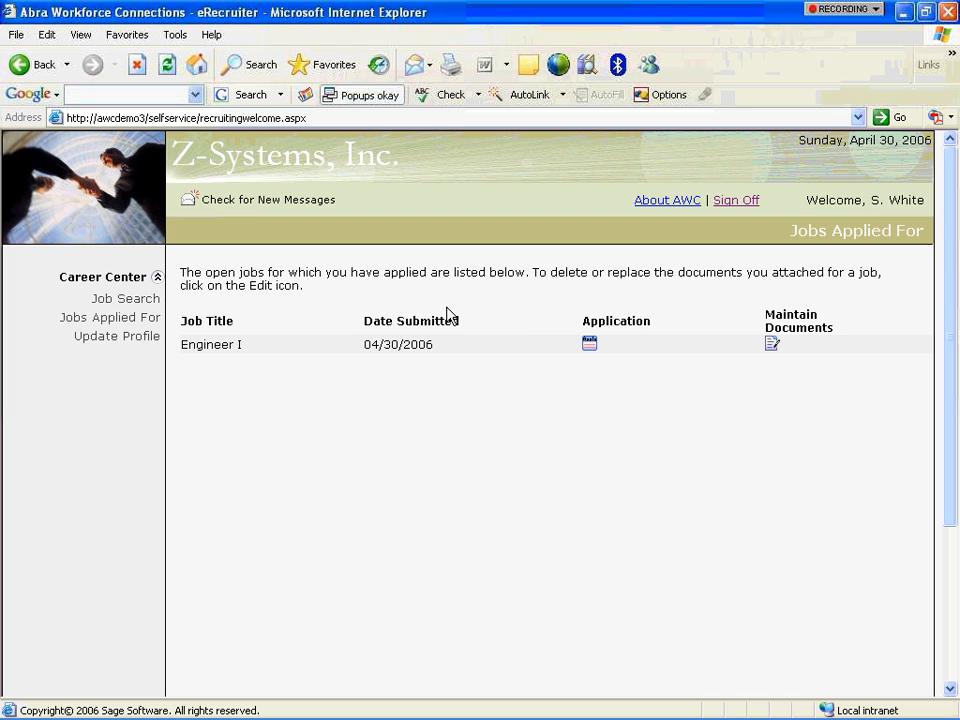
With Engineer I listed as applied for on 04/30/2006, sign the applicant off.
click(158, 280)
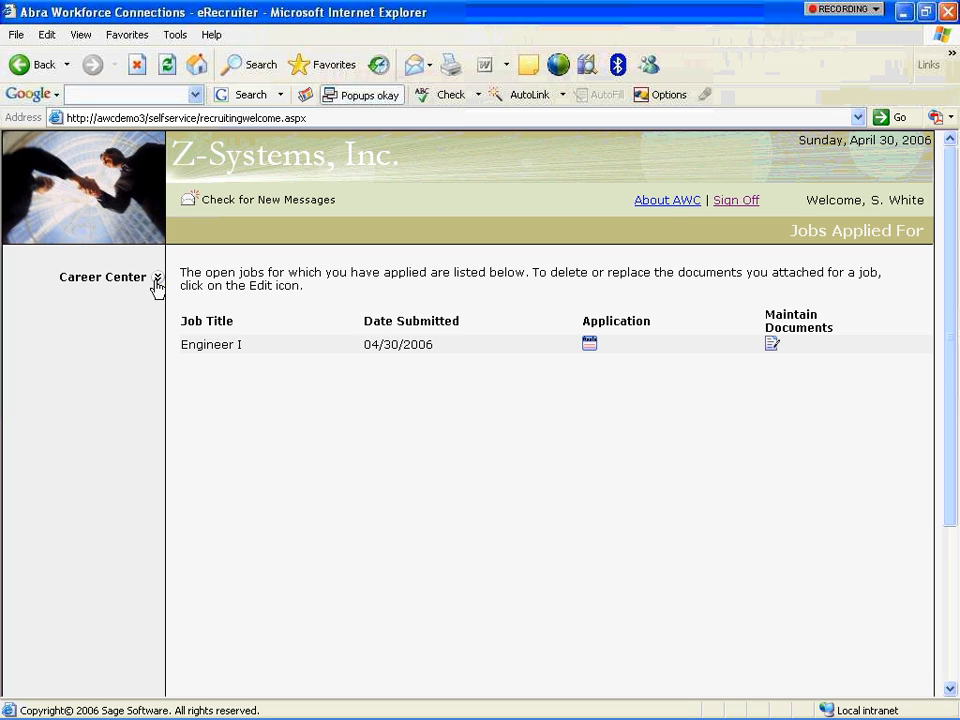
click(157, 281)
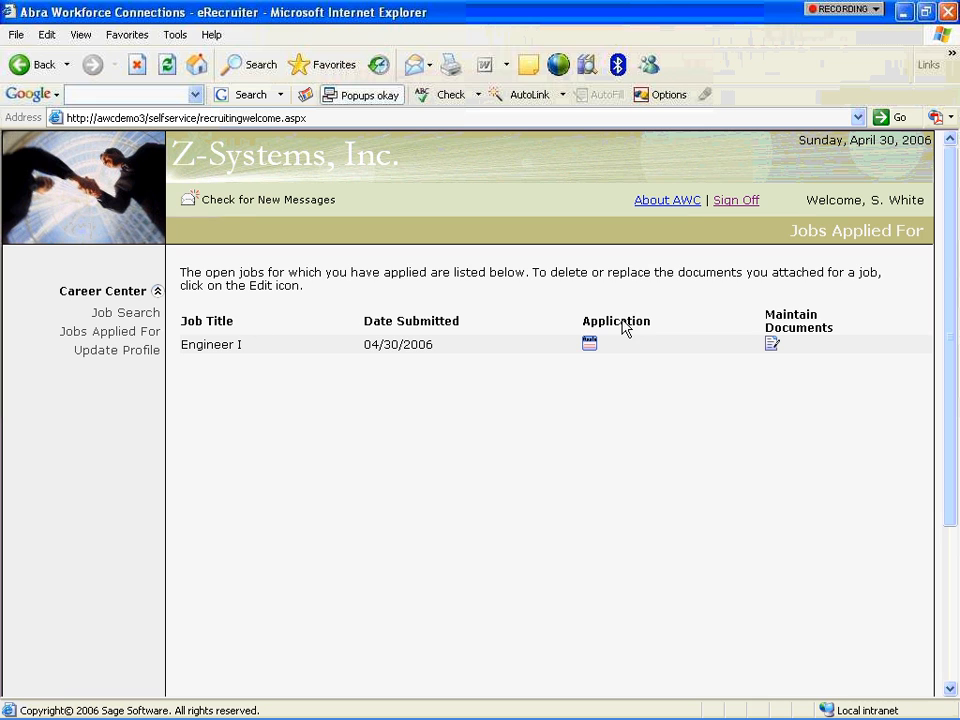
click(747, 208)
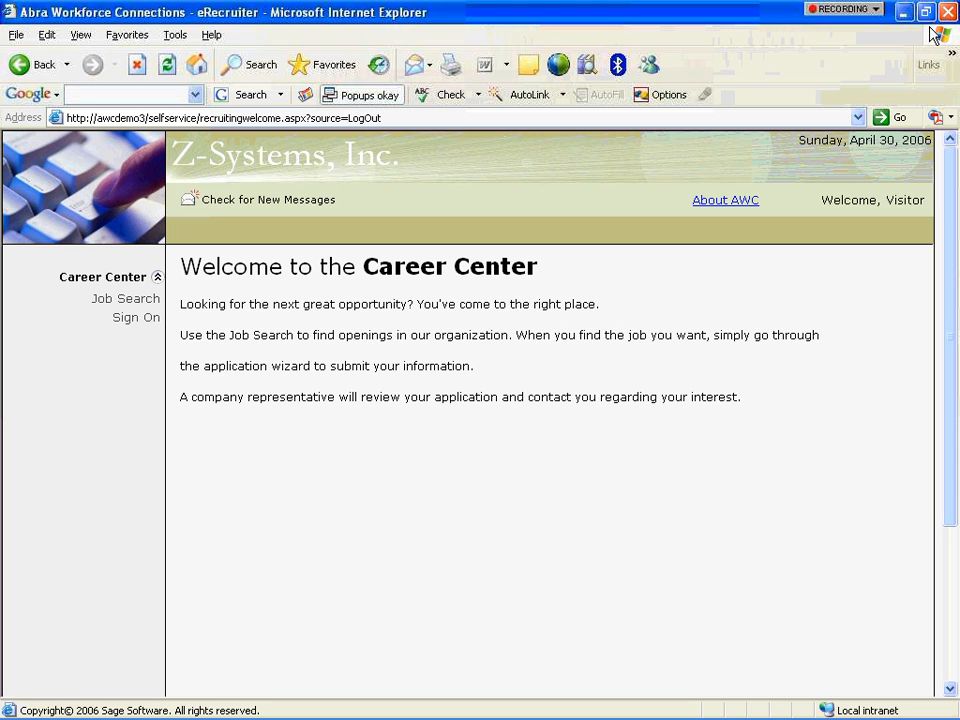
Open the self-service site from address history and log on with the staff user name.
click(857, 118)
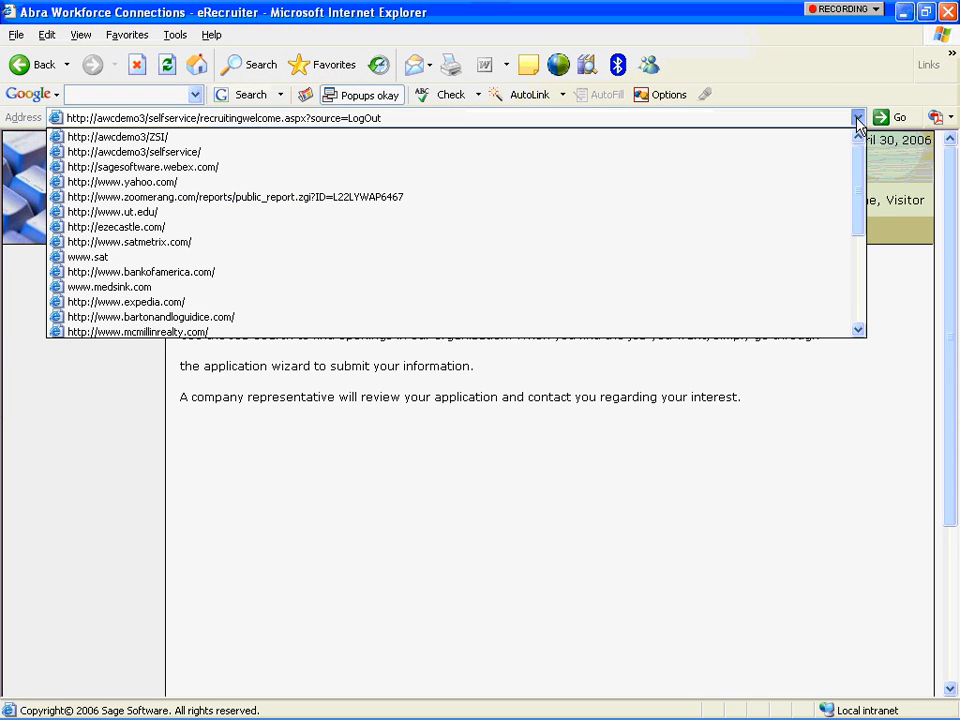
click(816, 157)
text(chinn)
key(Tab)
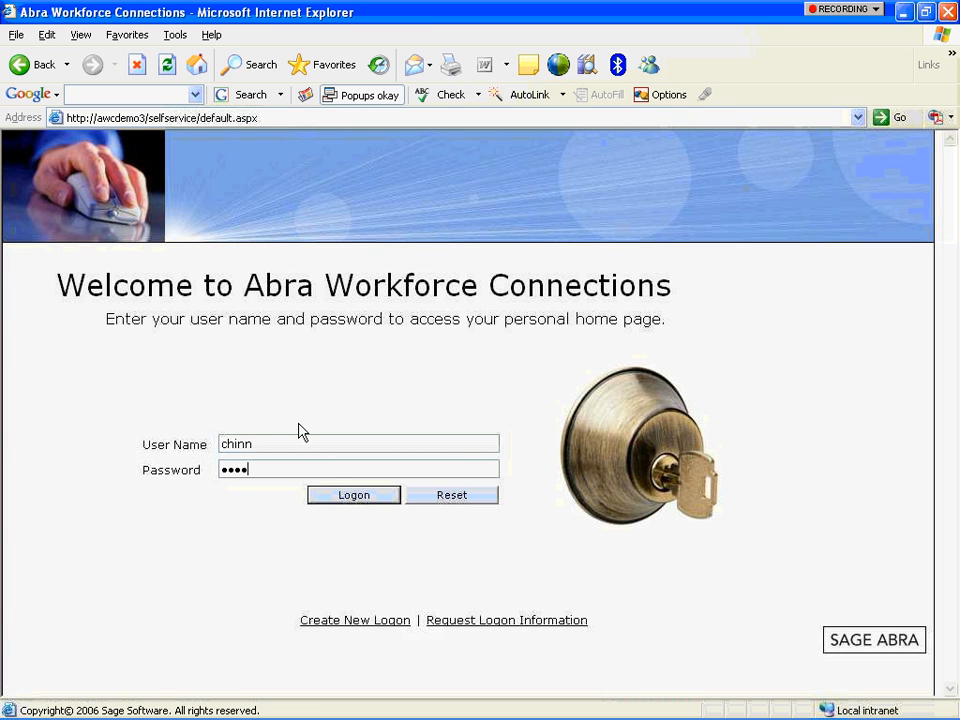
key(Return)
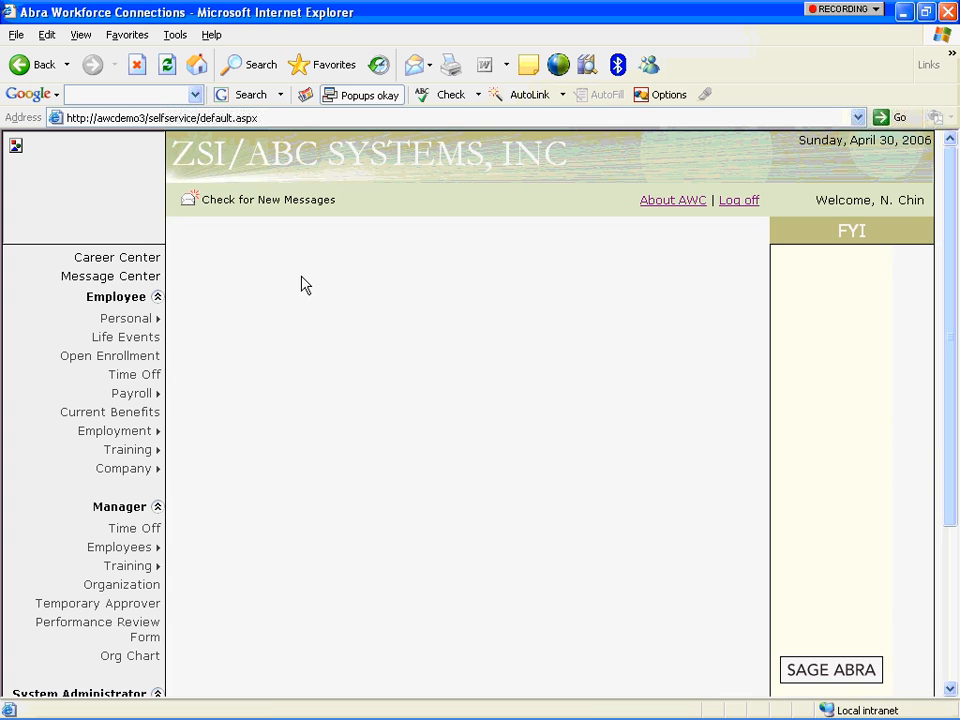
Go to the Applicant Management advanced search under Career Center > Applicants.
click(113, 259)
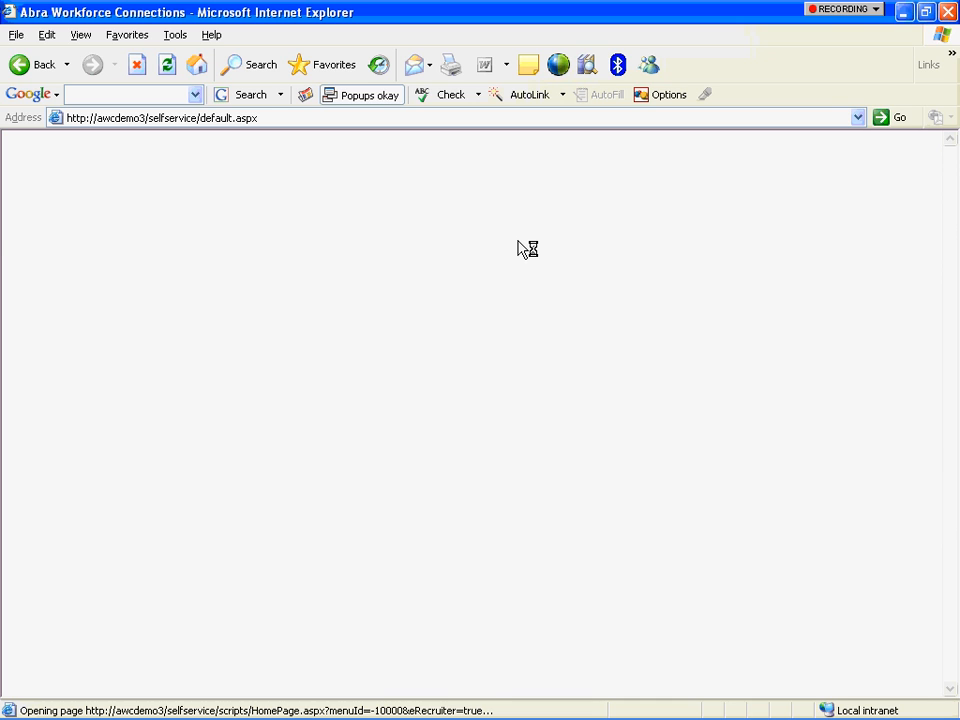
click(156, 414)
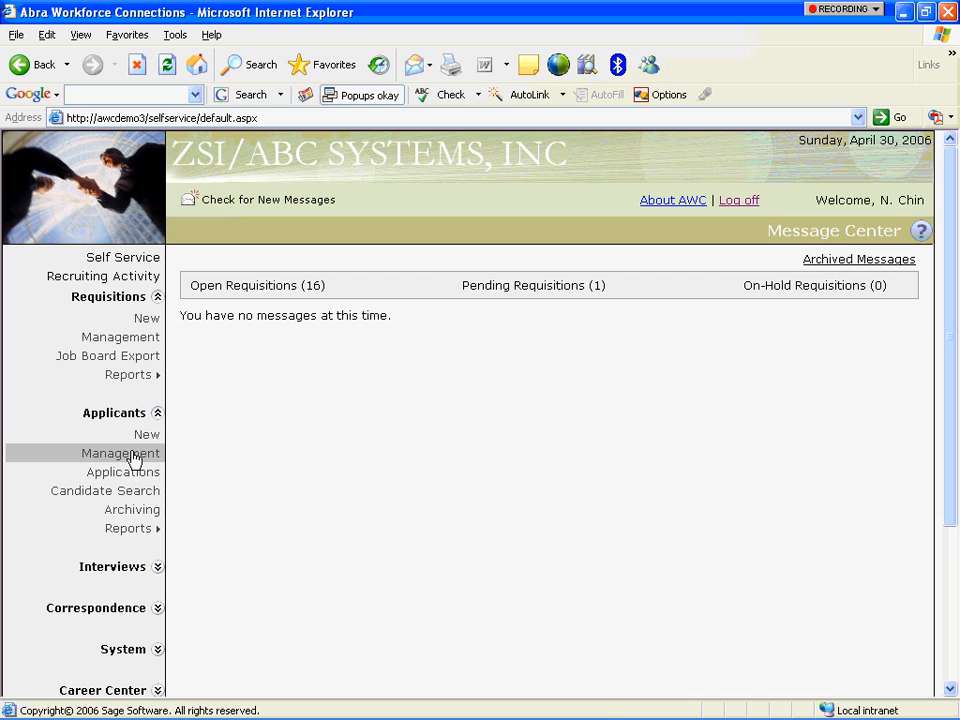
click(133, 455)
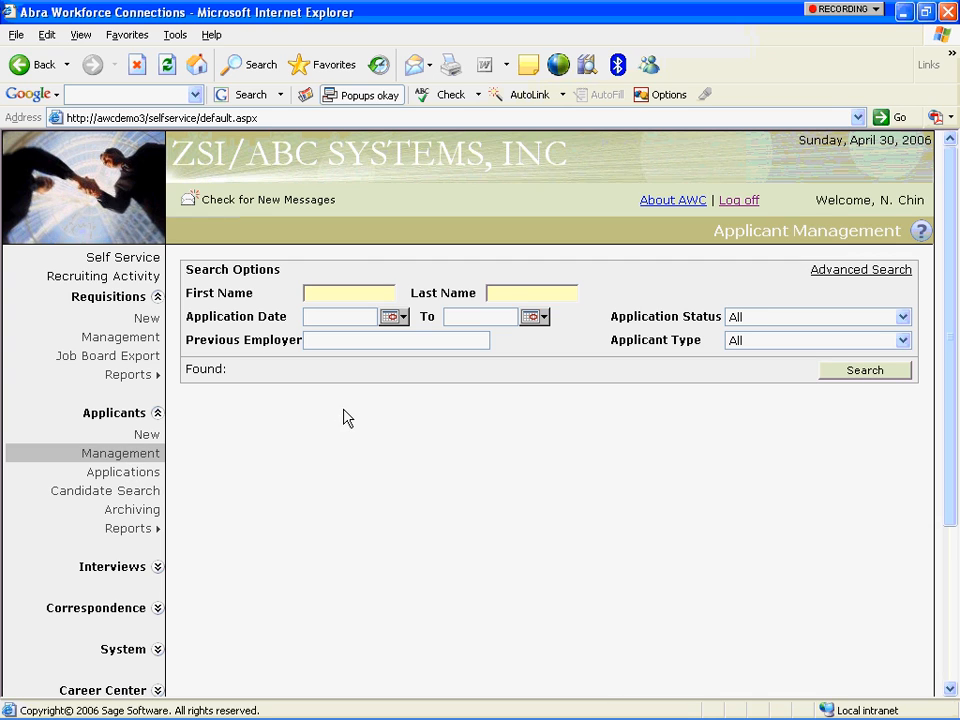
click(876, 271)
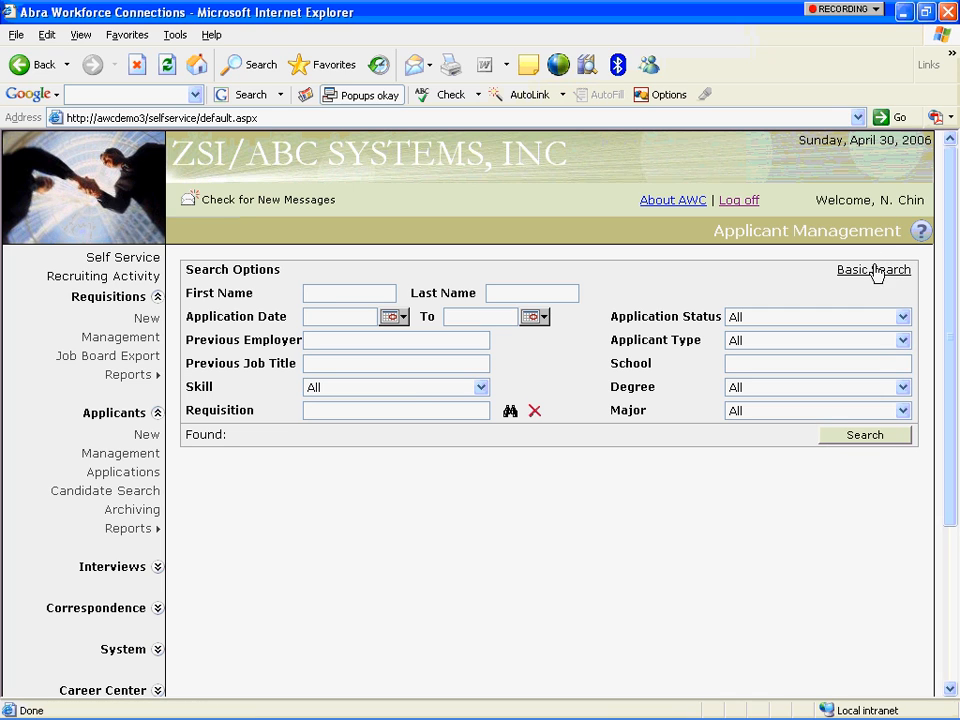
Search applicants by Cobol Lang Programming skill, Bachelor of Science degree and Engineering major.
click(461, 392)
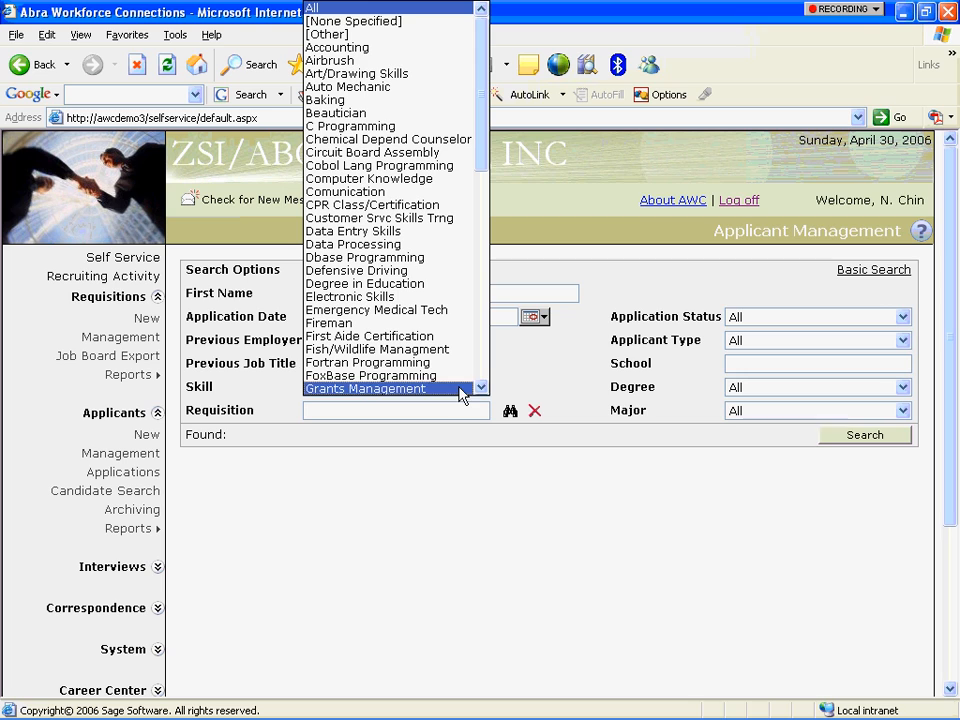
click(420, 166)
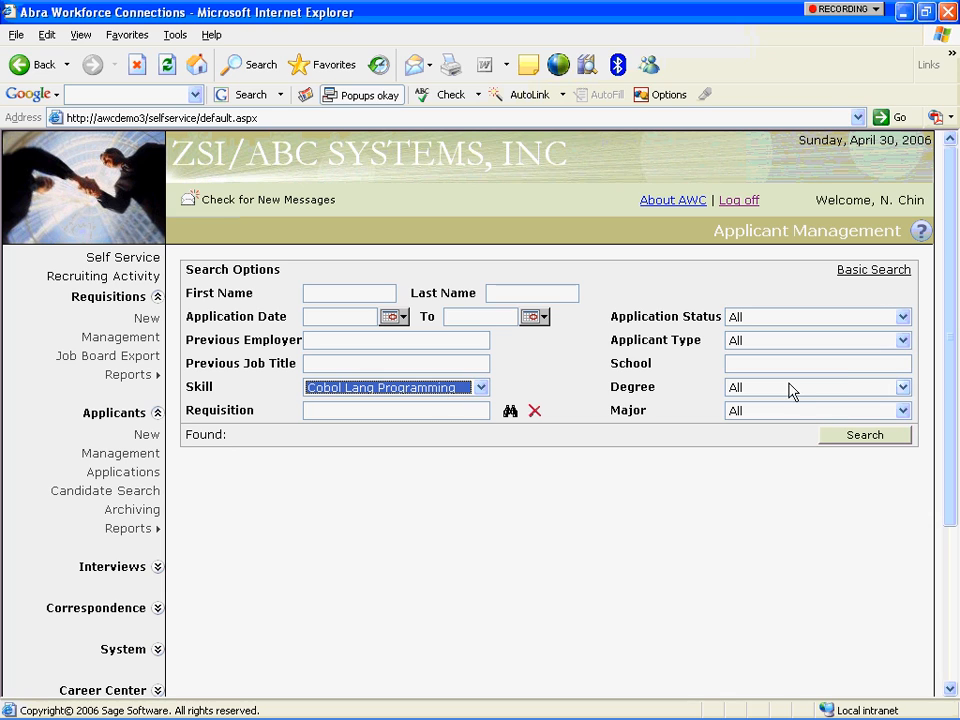
click(862, 387)
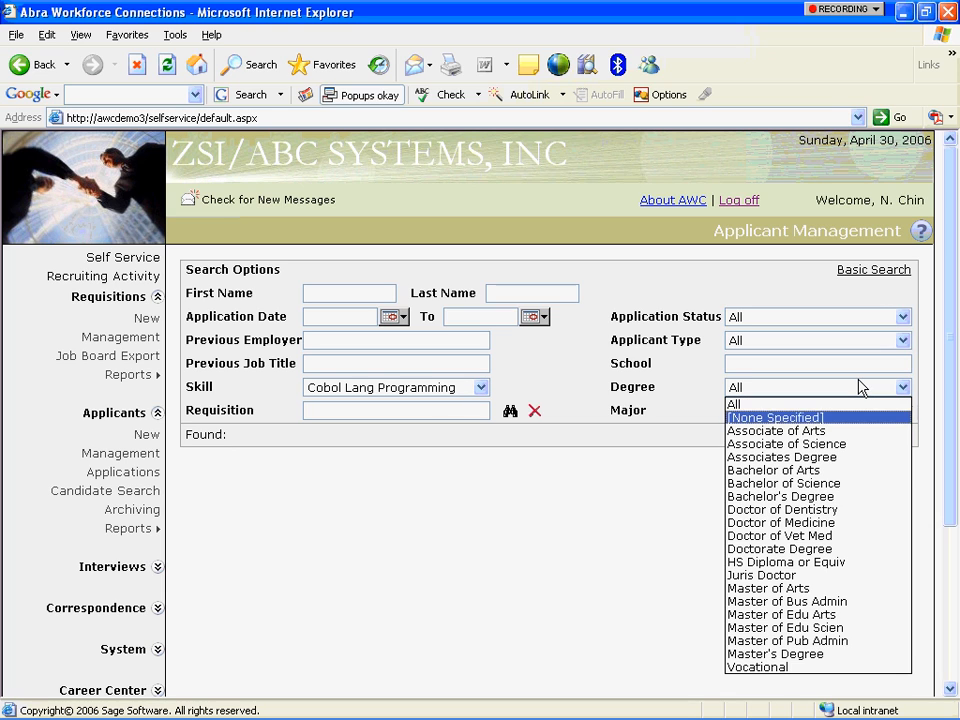
click(845, 482)
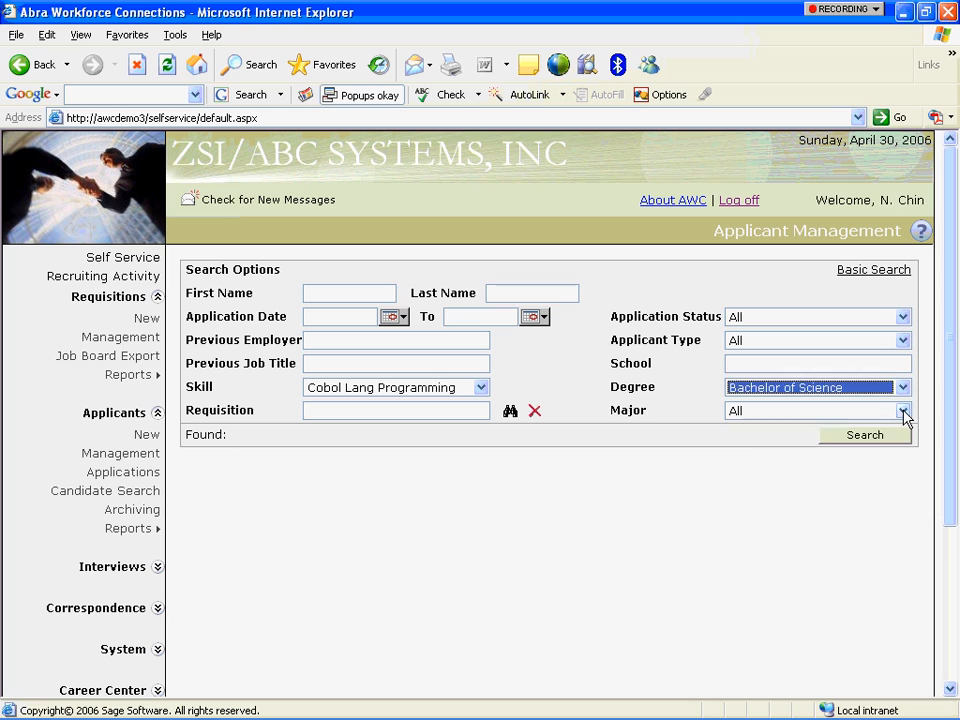
click(903, 412)
click(860, 507)
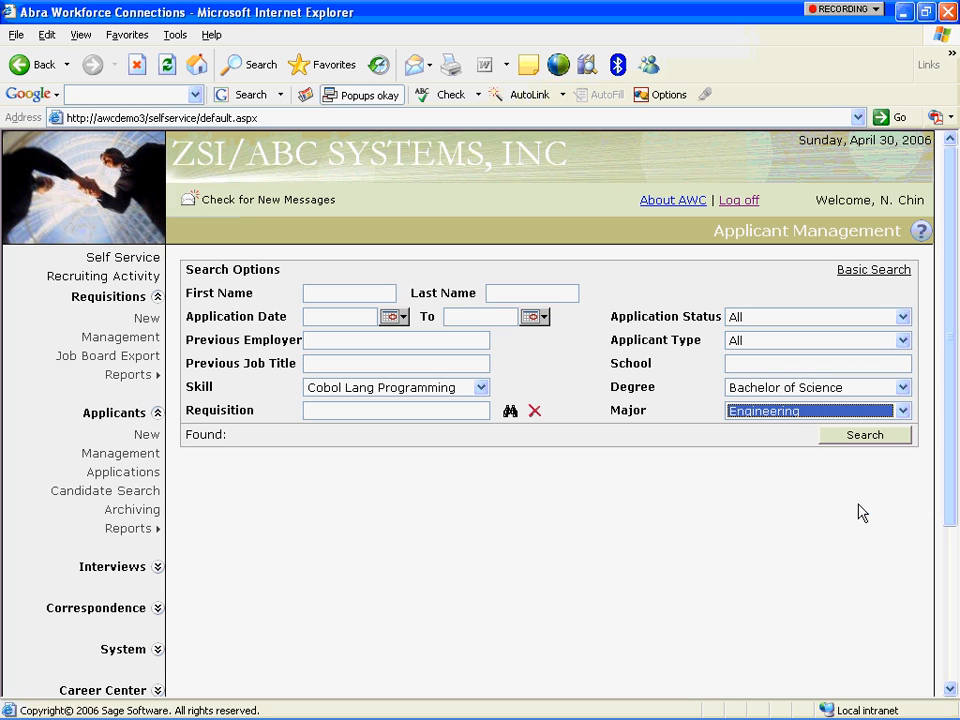
click(826, 436)
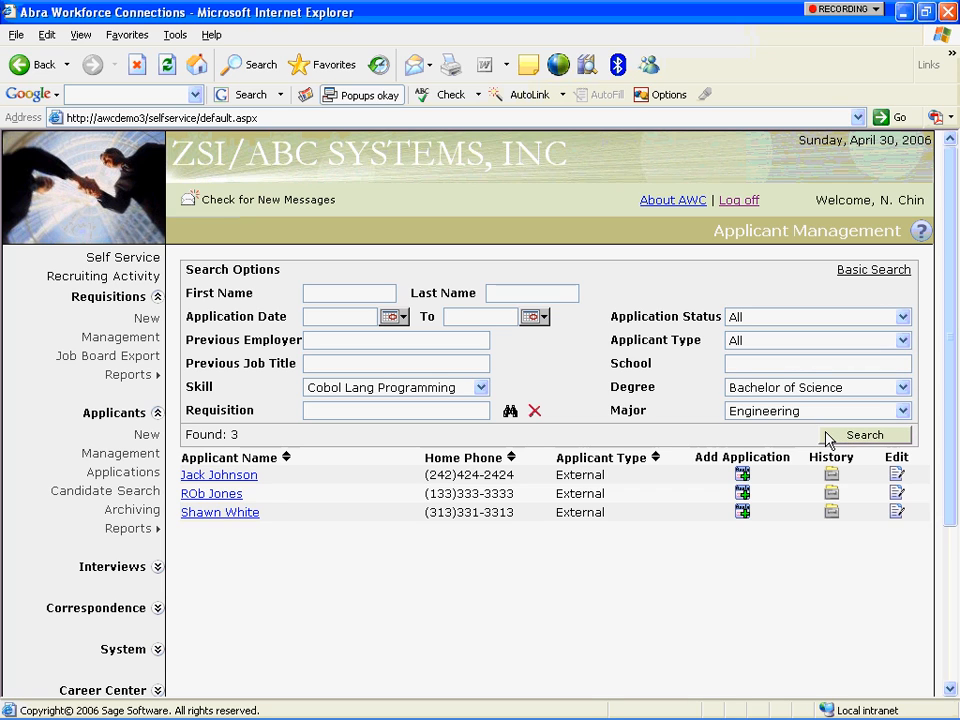
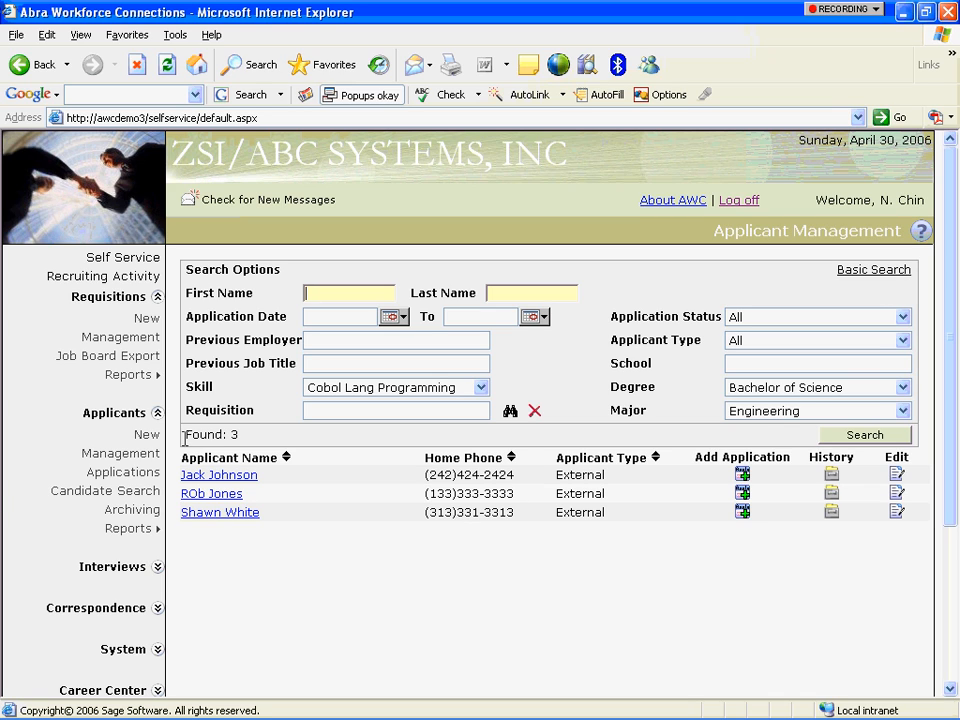
Switch from the applicant search results to the Candidate Search form.
click(126, 489)
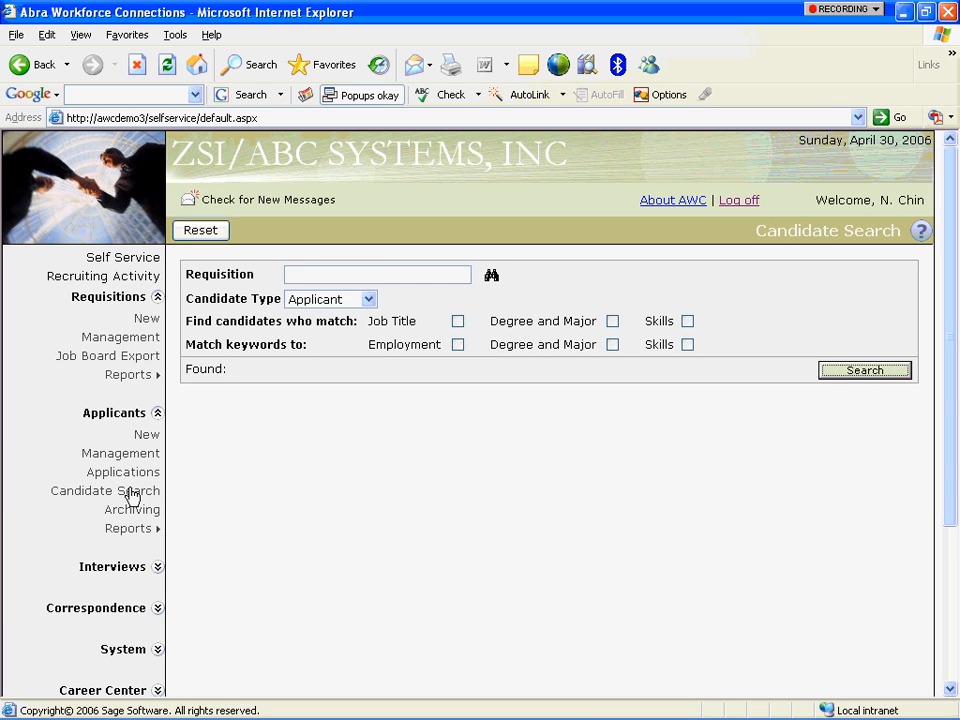
click(491, 276)
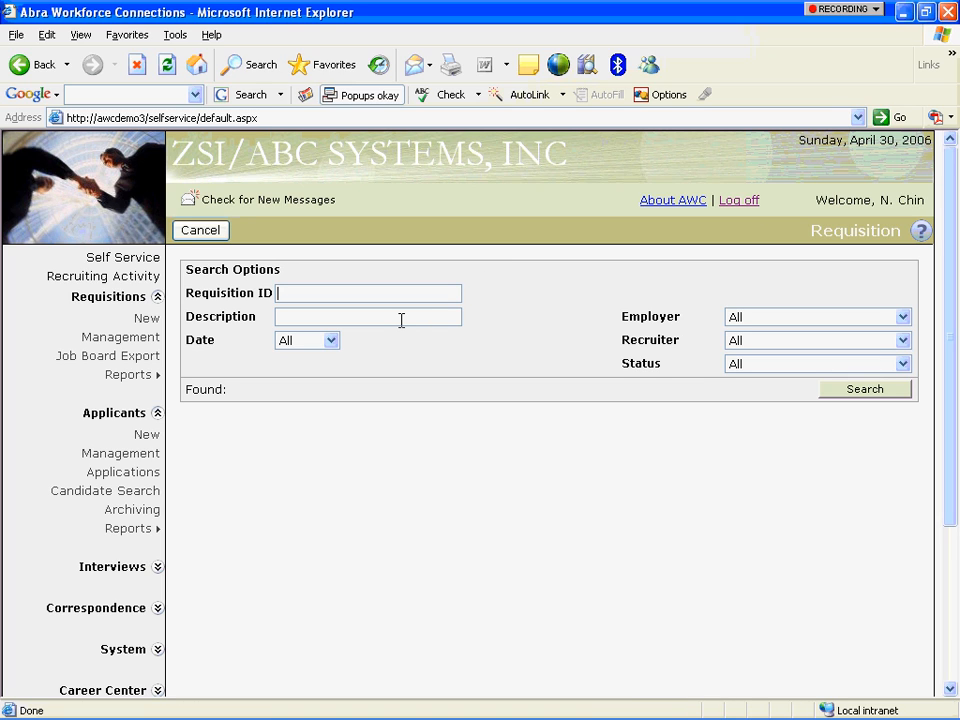
click(401, 320)
text(Electrical Engineer)
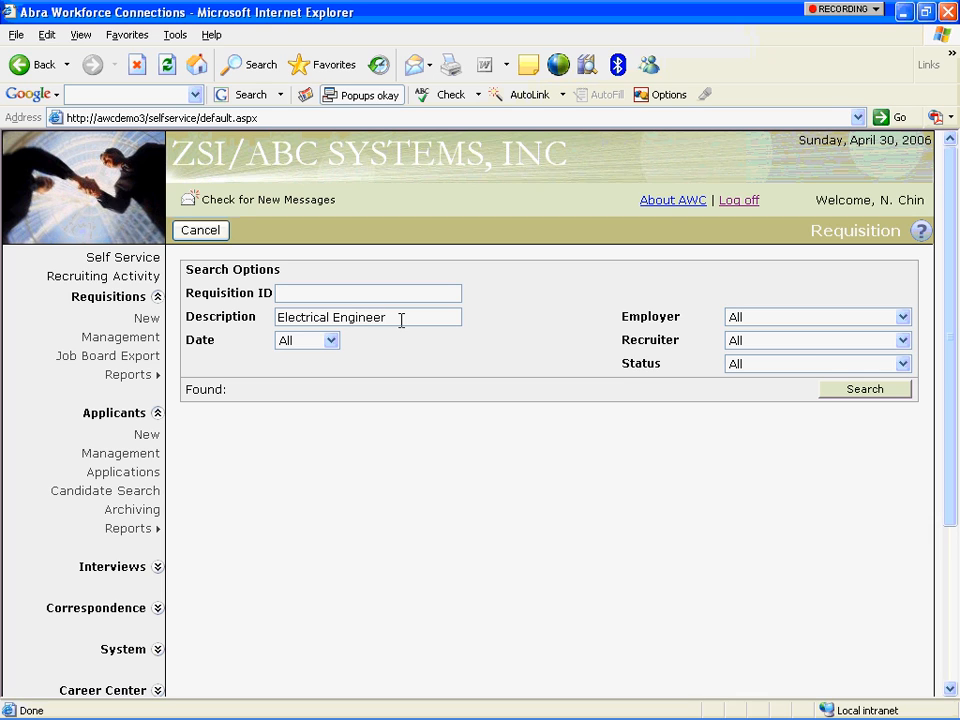
click(878, 398)
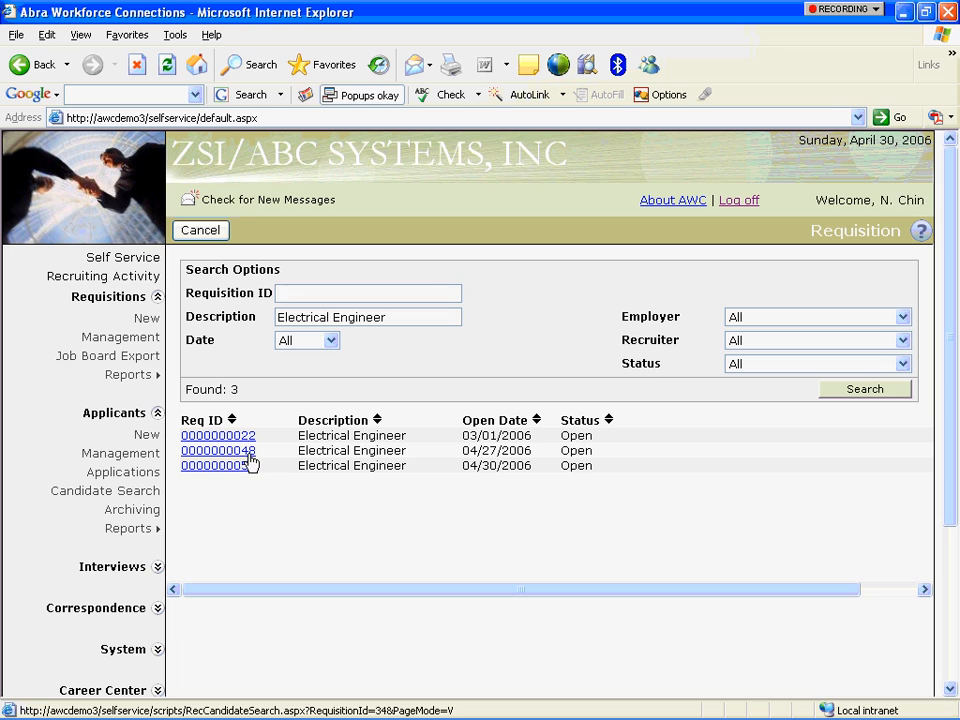
click(223, 467)
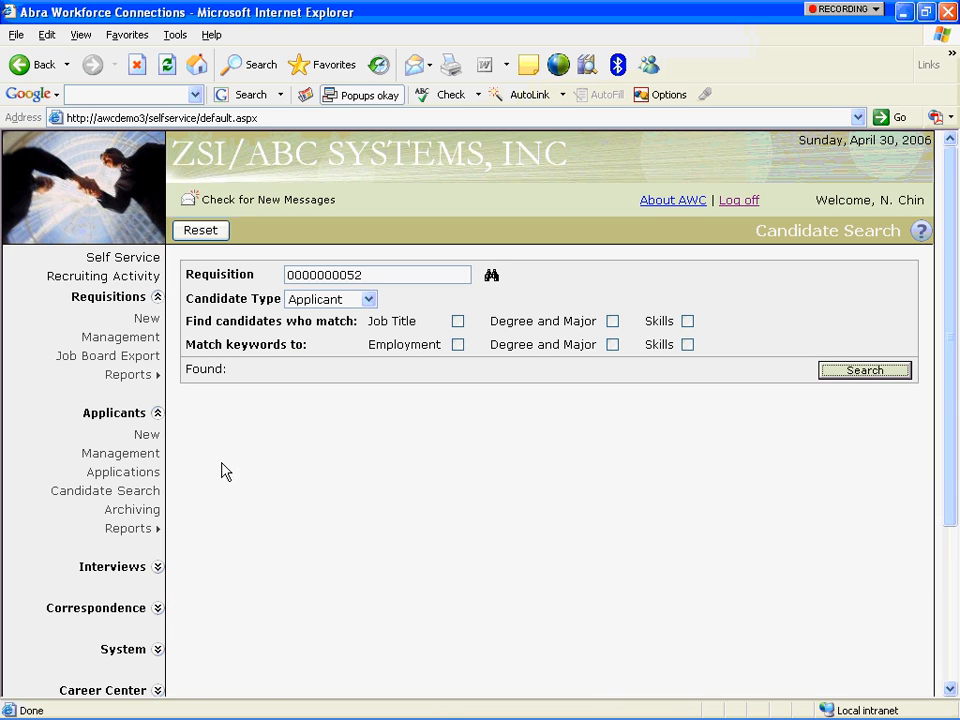
Search Applicant candidates matching job title, degree and major, and skills; open the top match.
click(368, 300)
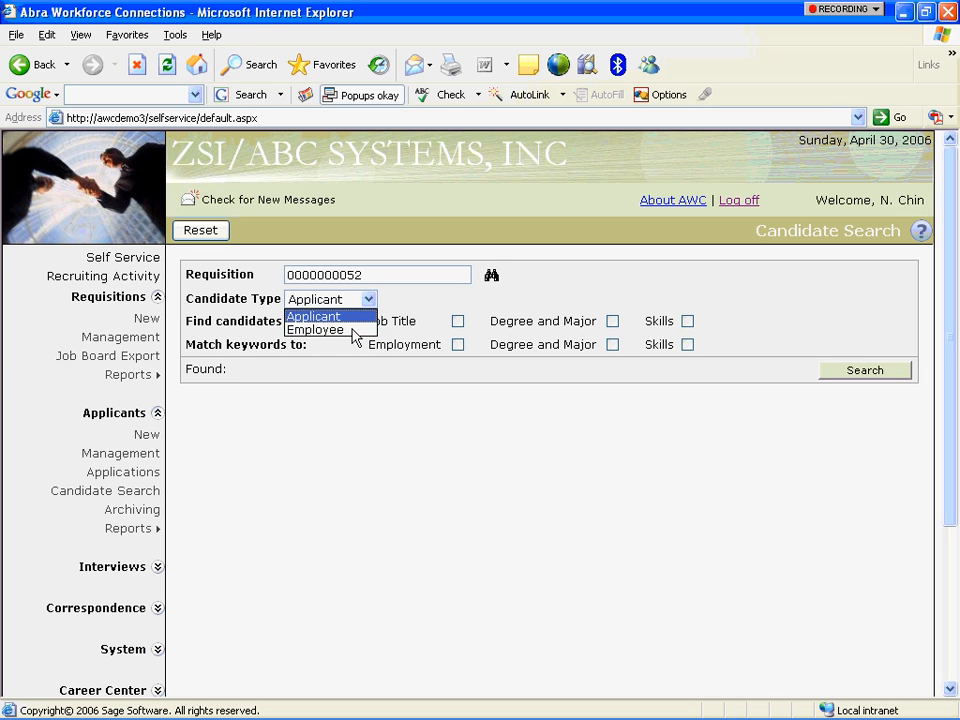
click(359, 315)
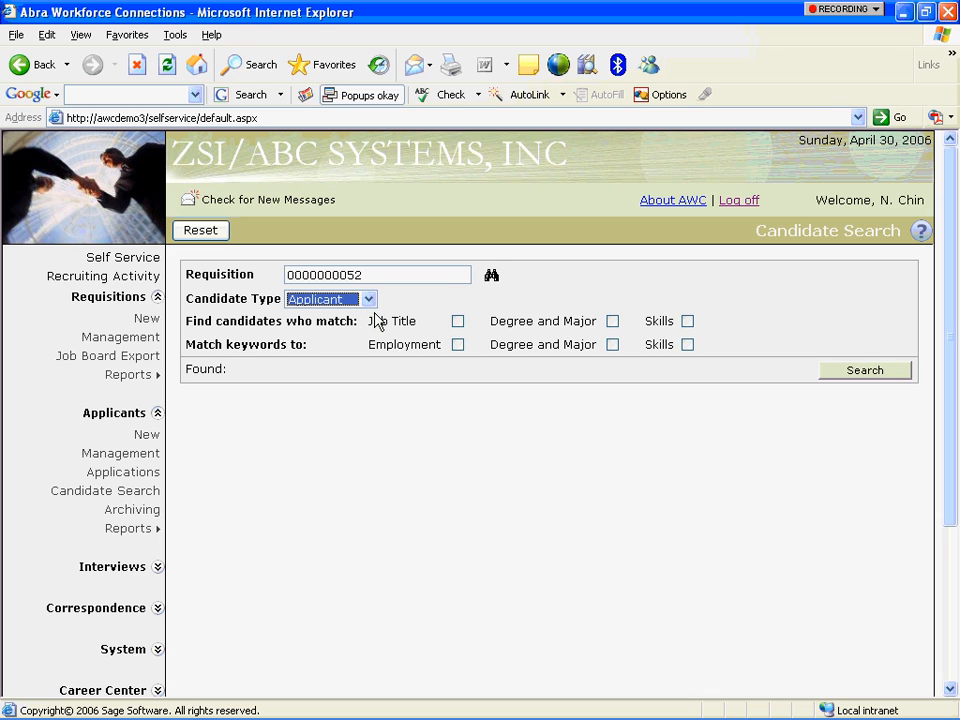
click(457, 321)
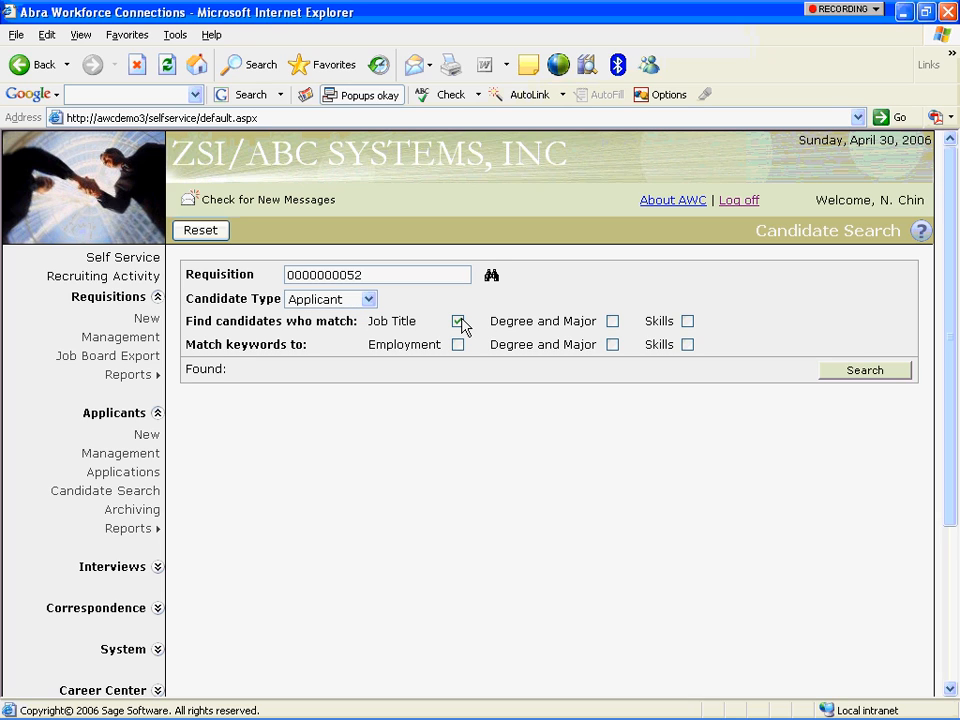
click(611, 322)
click(688, 322)
click(845, 376)
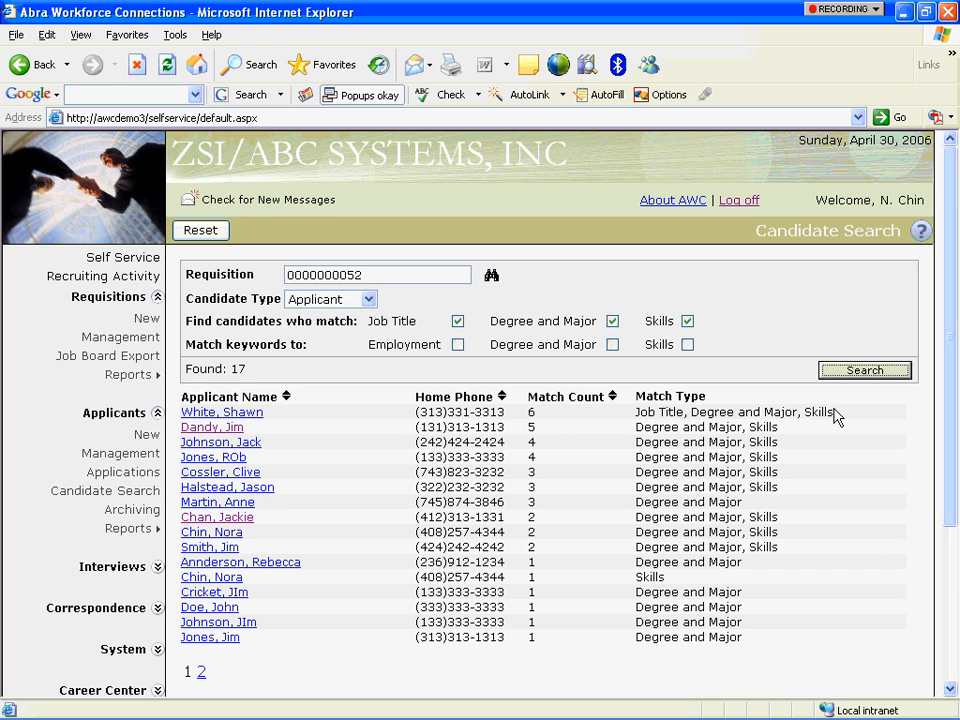
click(255, 414)
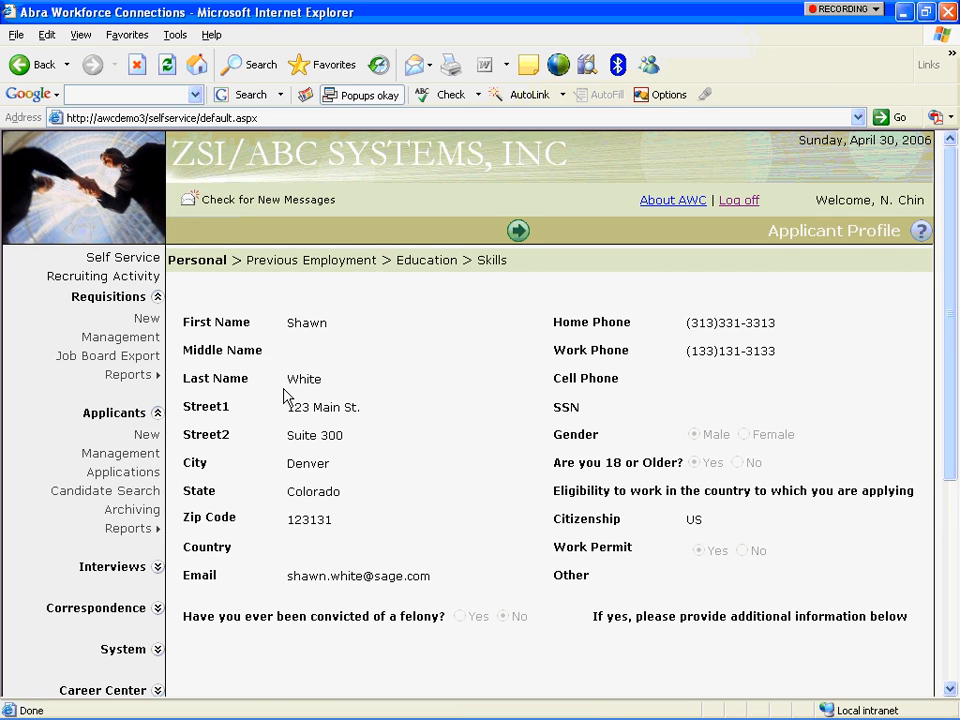
Review the applicant's previous employment, education and skills, then return to the Personal page.
click(519, 232)
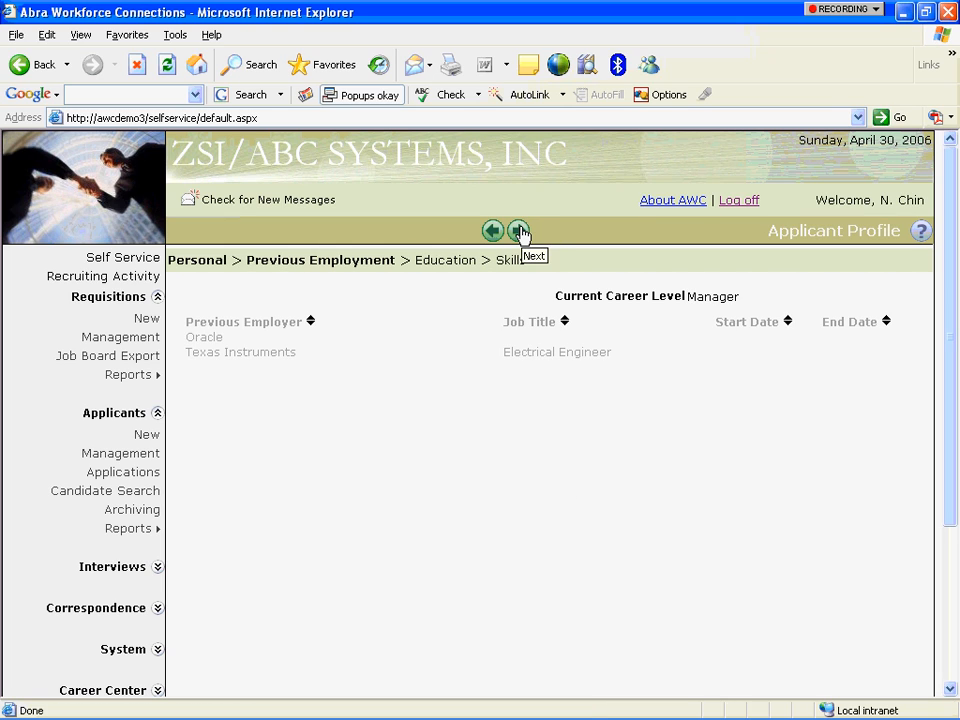
click(519, 232)
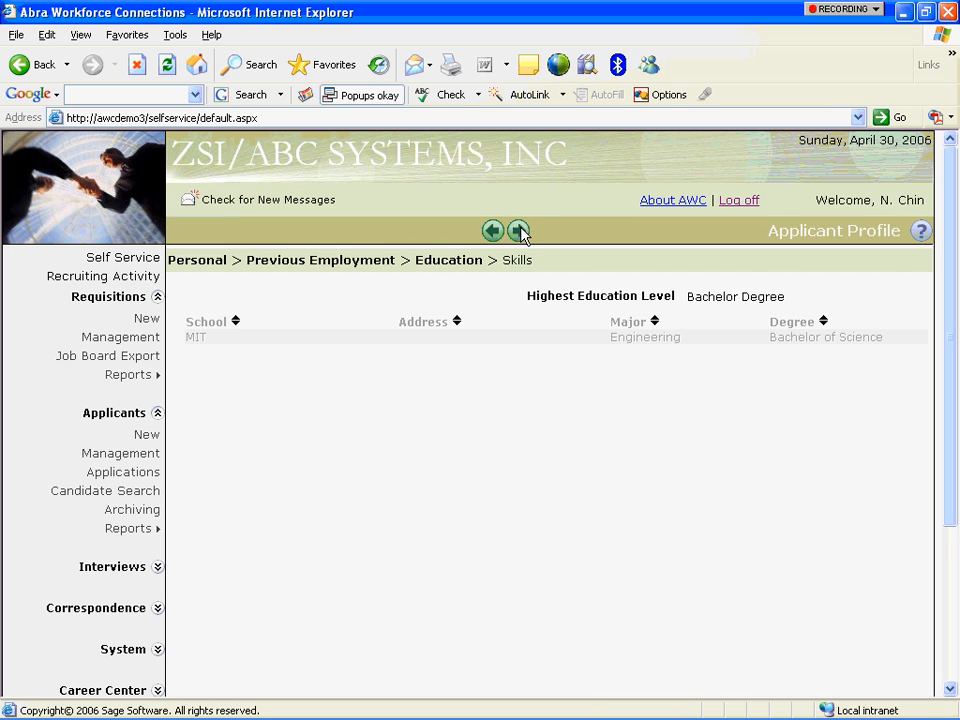
click(519, 232)
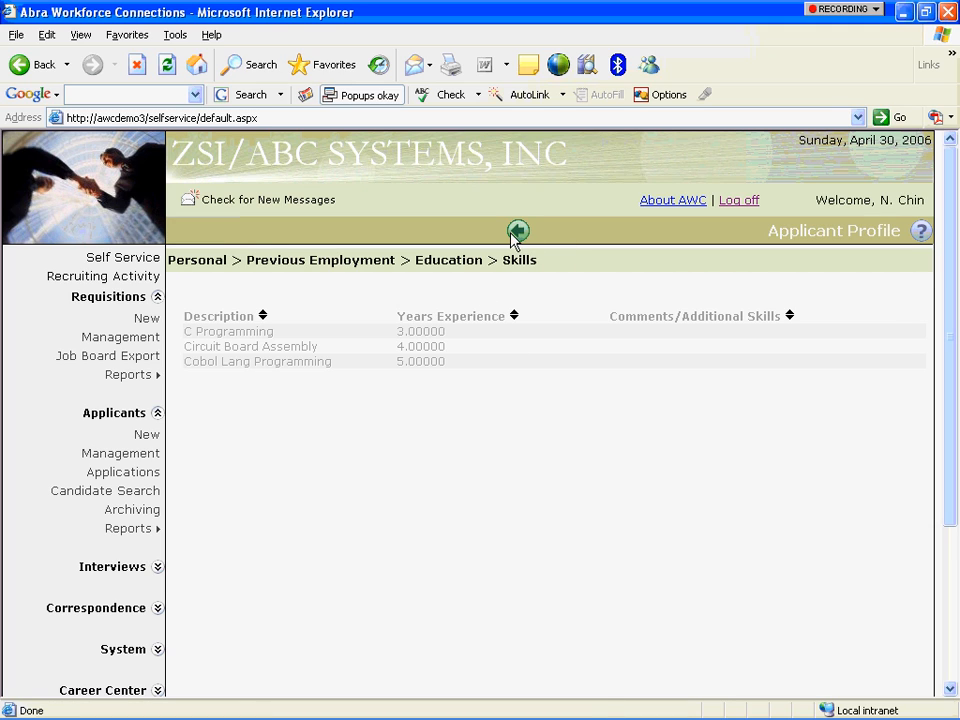
click(517, 231)
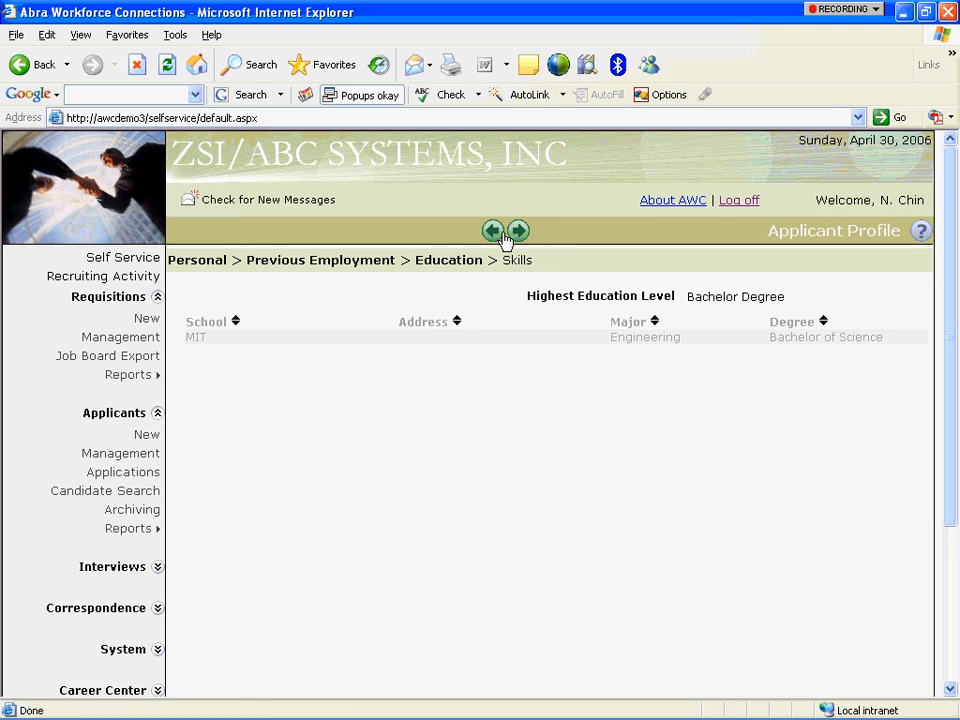
click(495, 236)
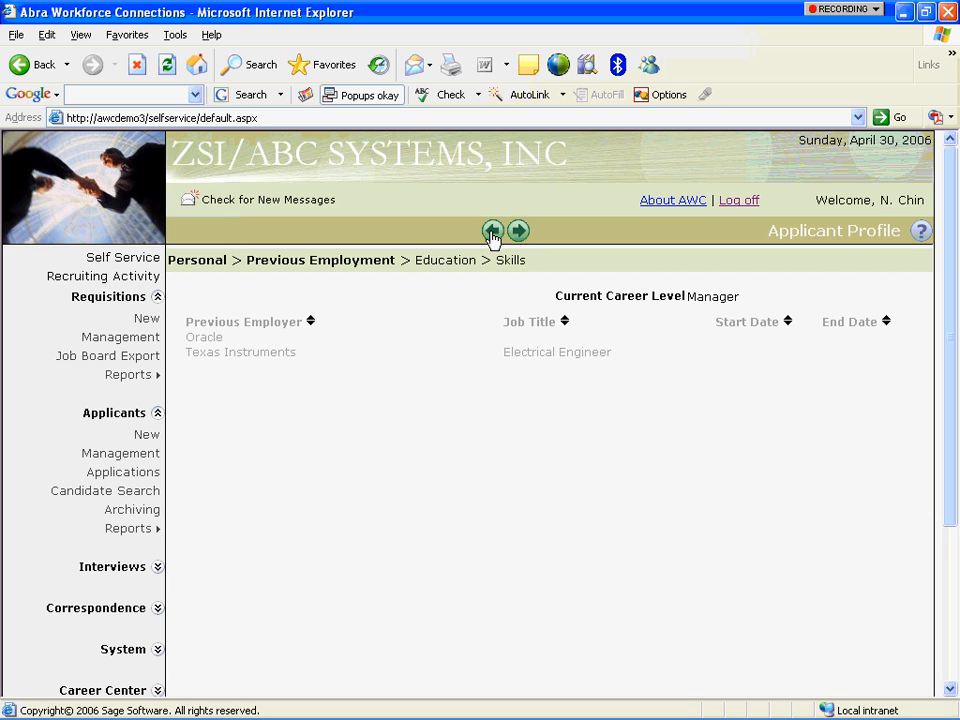
click(493, 236)
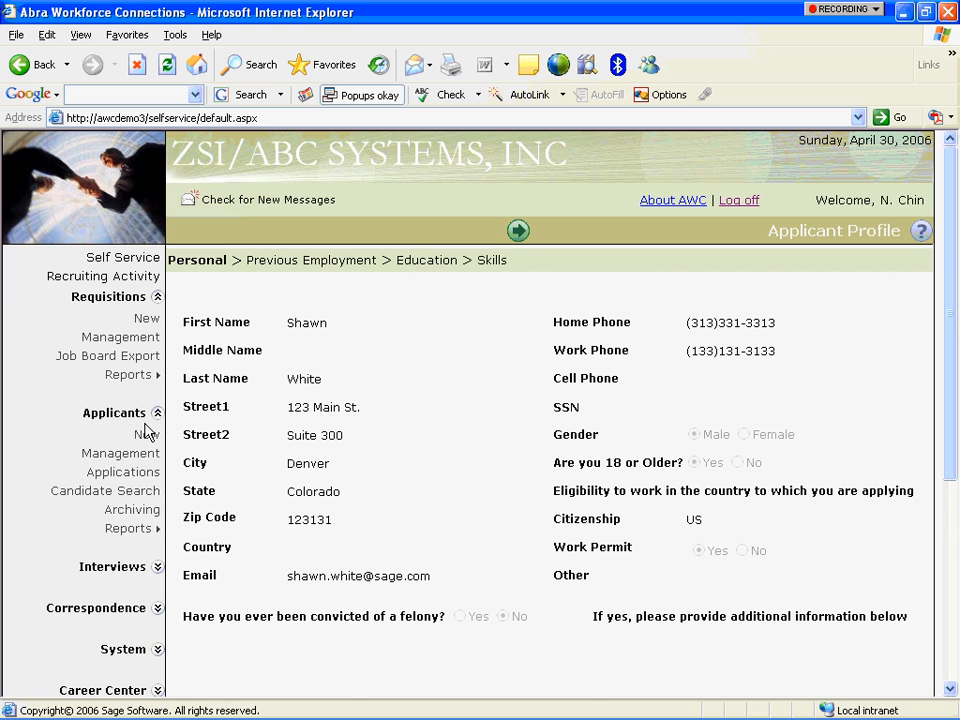
Open Interview Management from the Interviews section of the navigation.
click(157, 567)
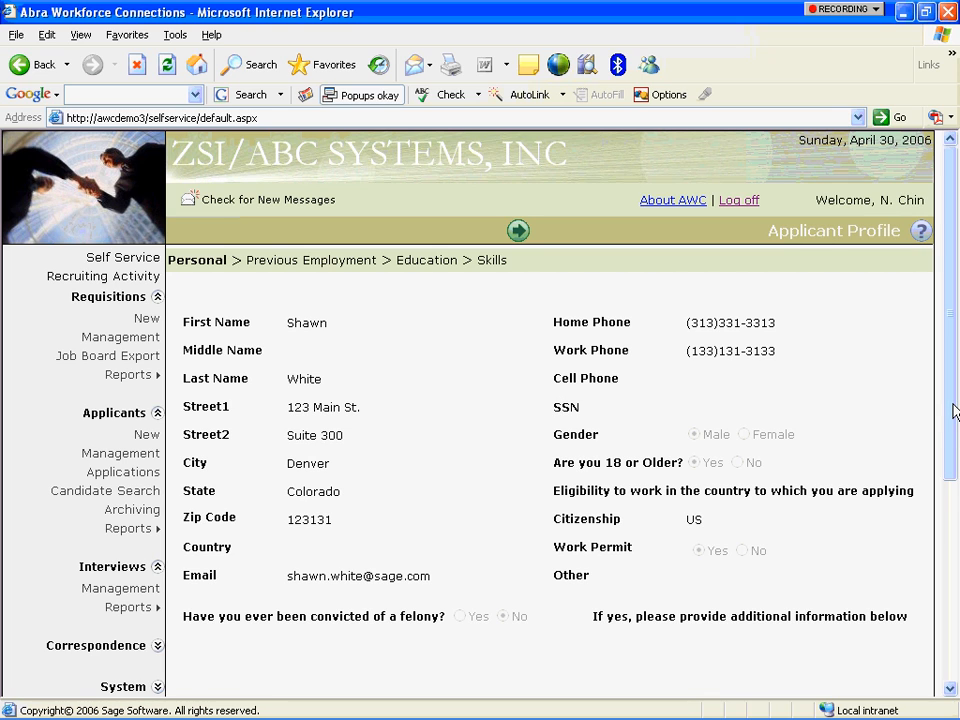
click(951, 491)
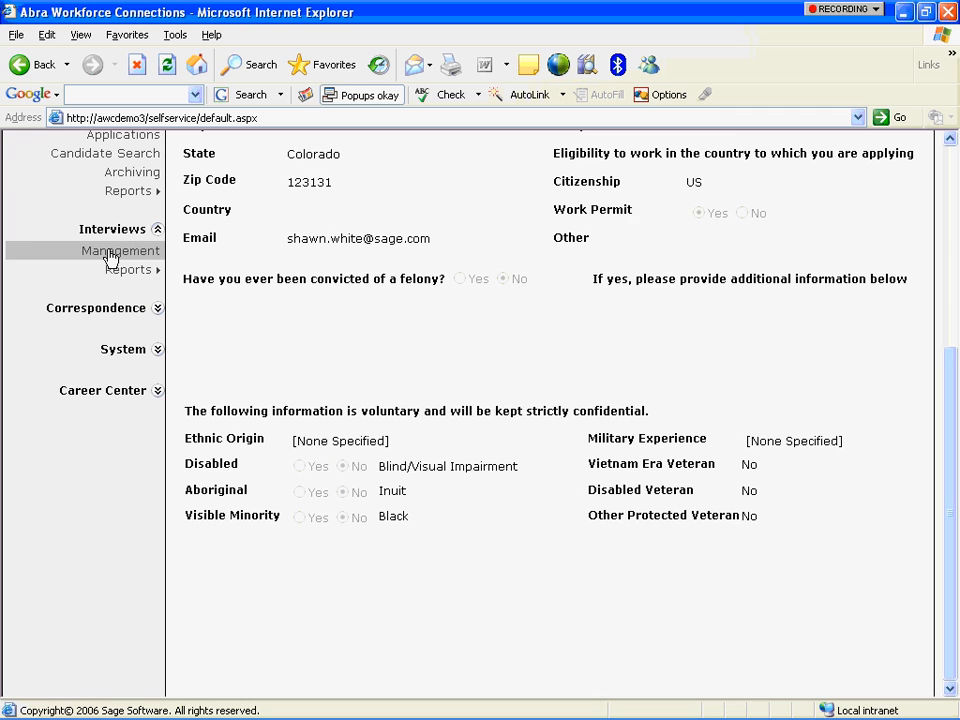
click(112, 255)
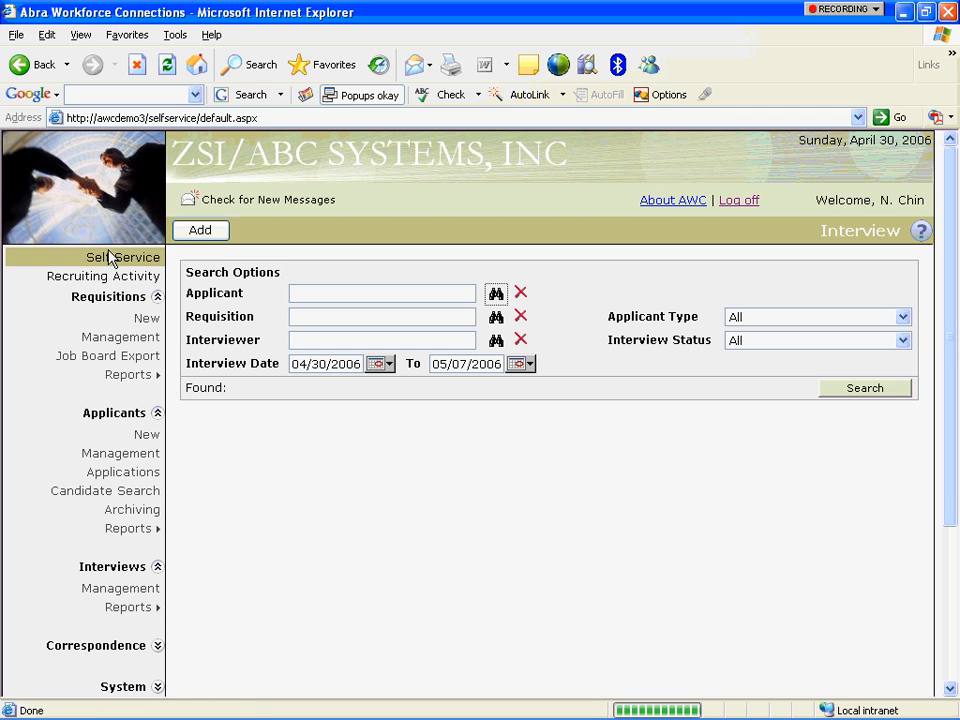
Add a new interview and choose its interviewer from the full employee list.
click(201, 232)
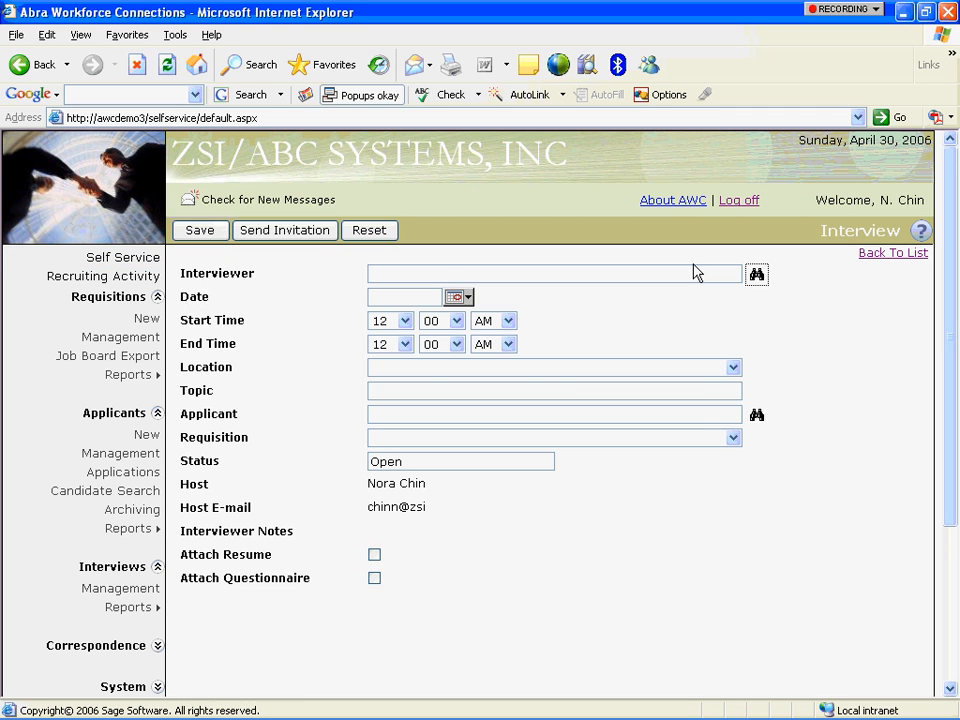
click(757, 280)
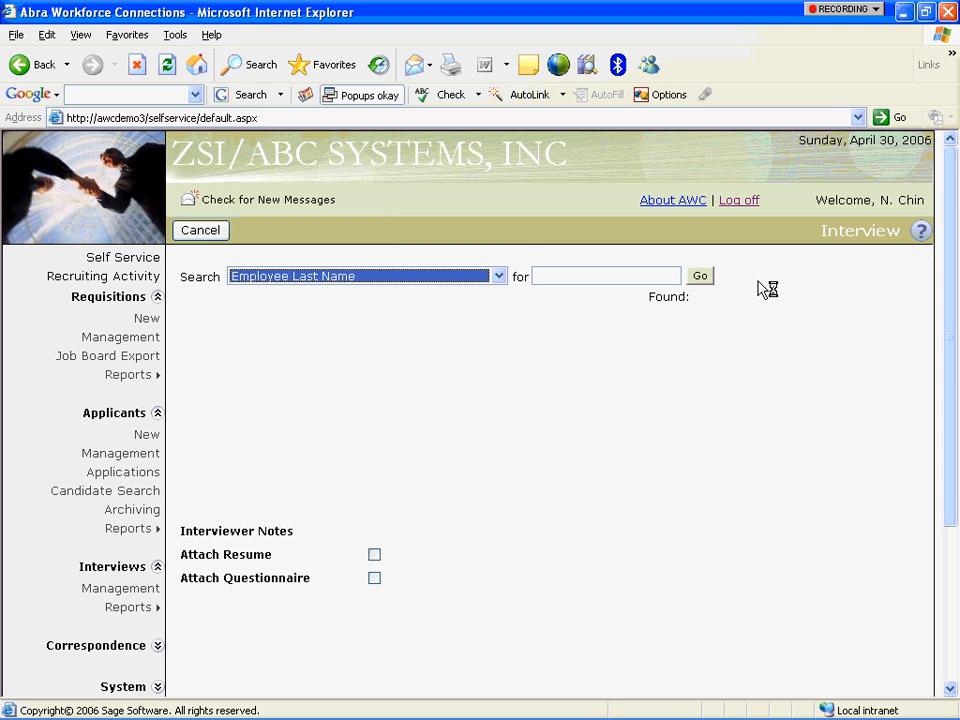
click(700, 277)
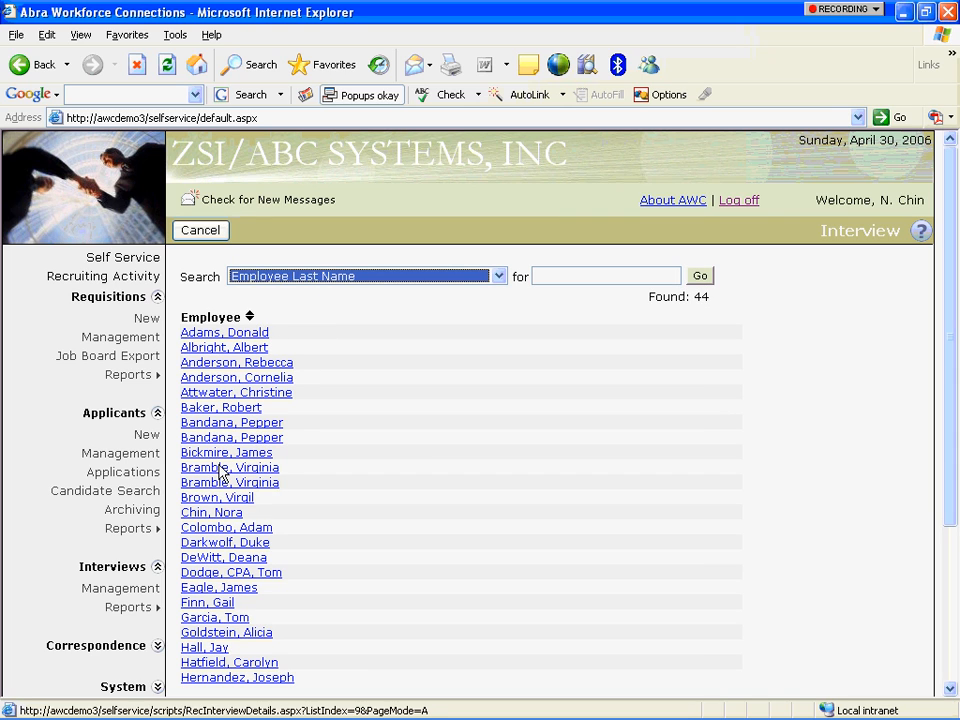
click(213, 514)
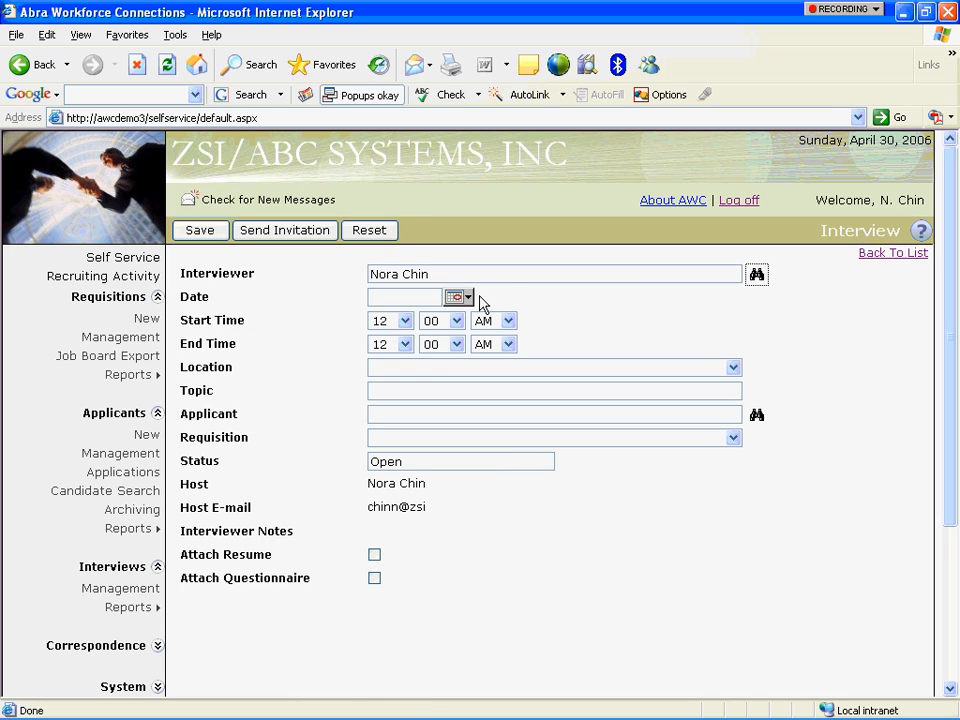
click(466, 298)
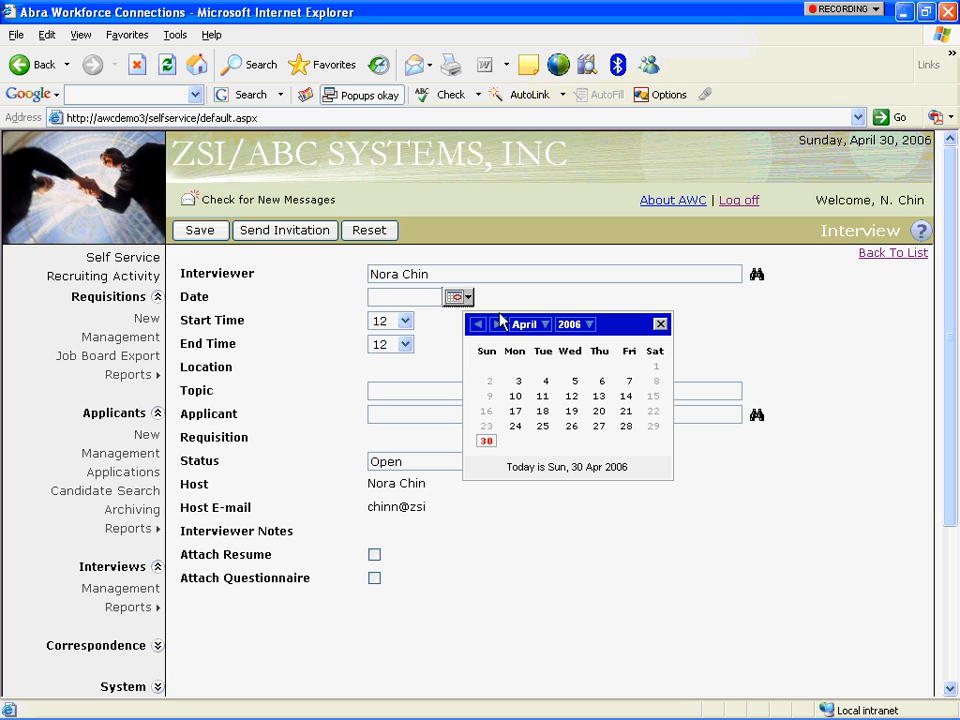
Schedule the interview for 05/01/2006 from 8 AM to 9 AM.
click(499, 325)
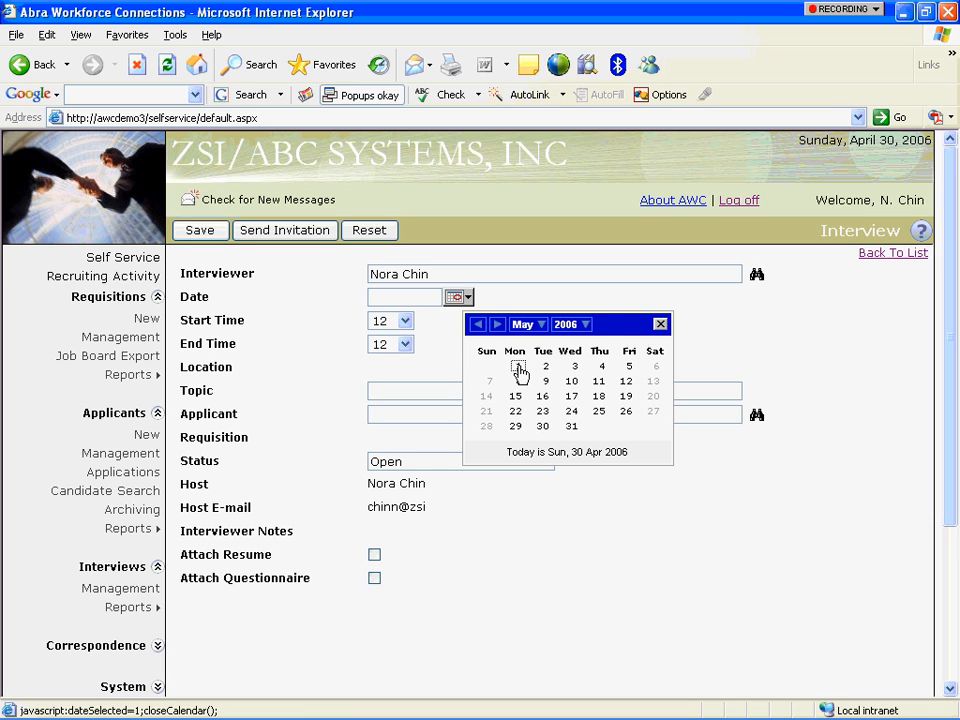
click(518, 369)
click(405, 321)
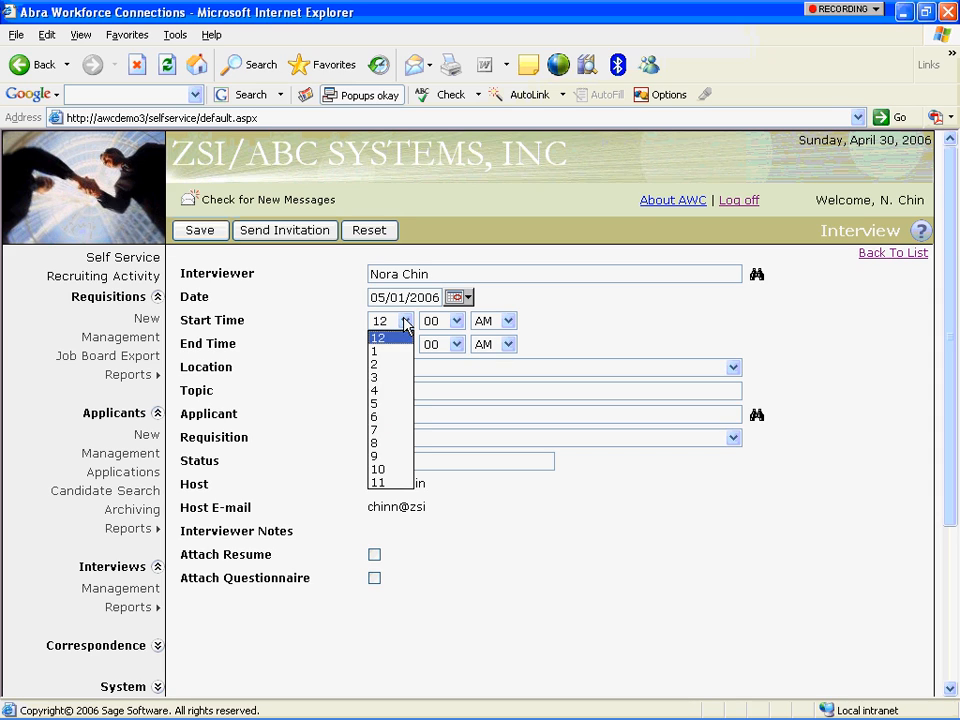
click(378, 442)
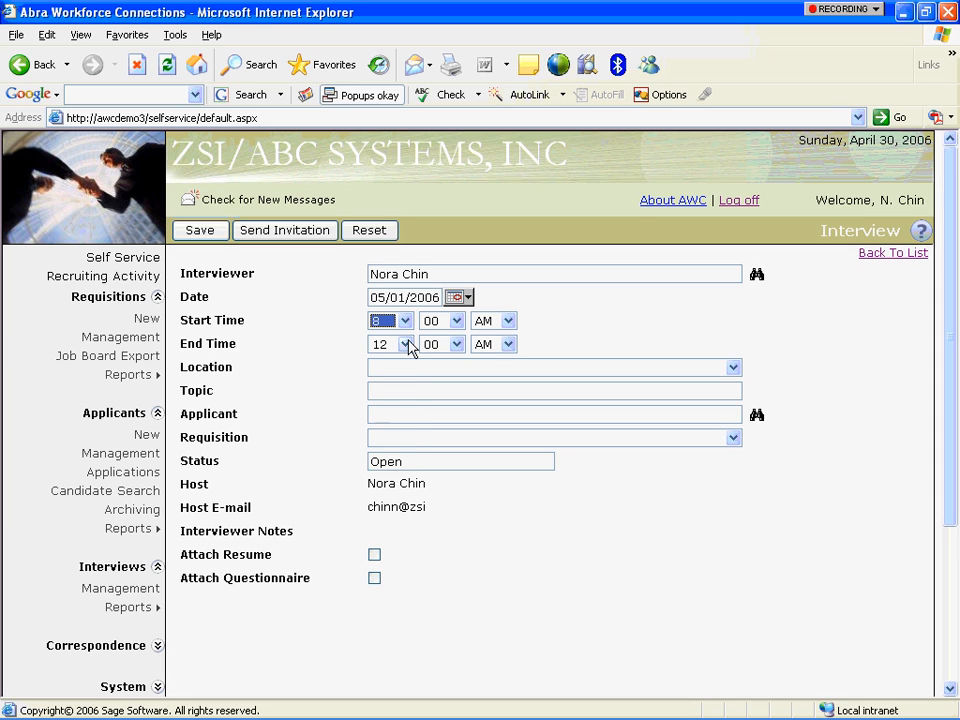
click(405, 344)
click(396, 478)
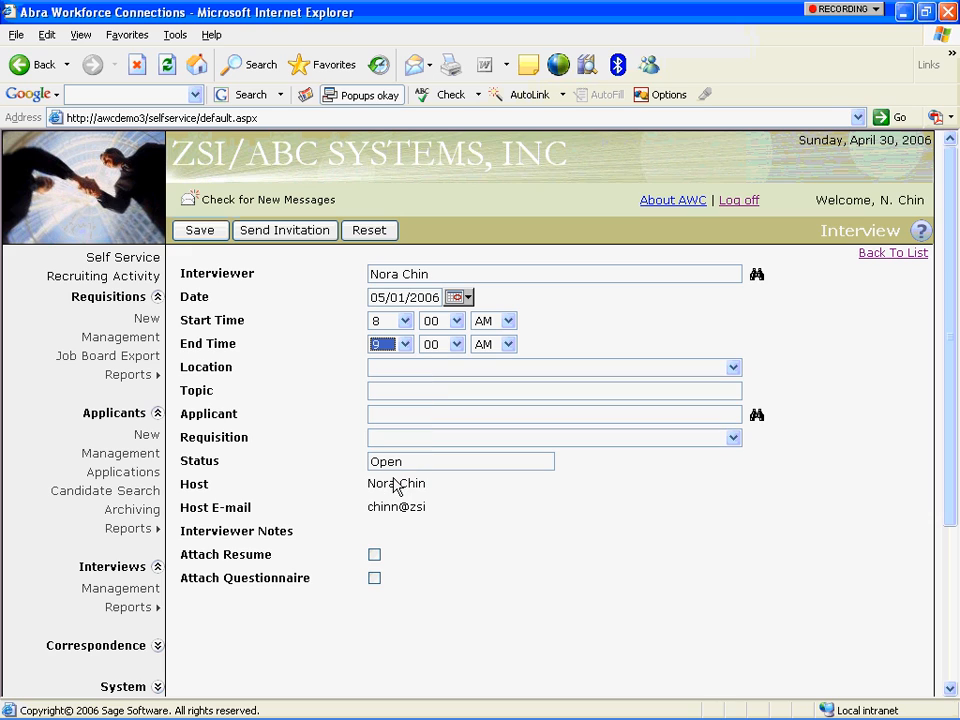
Set location to Human Resources Office and topic to 'Electrical Engineer Position'.
click(734, 368)
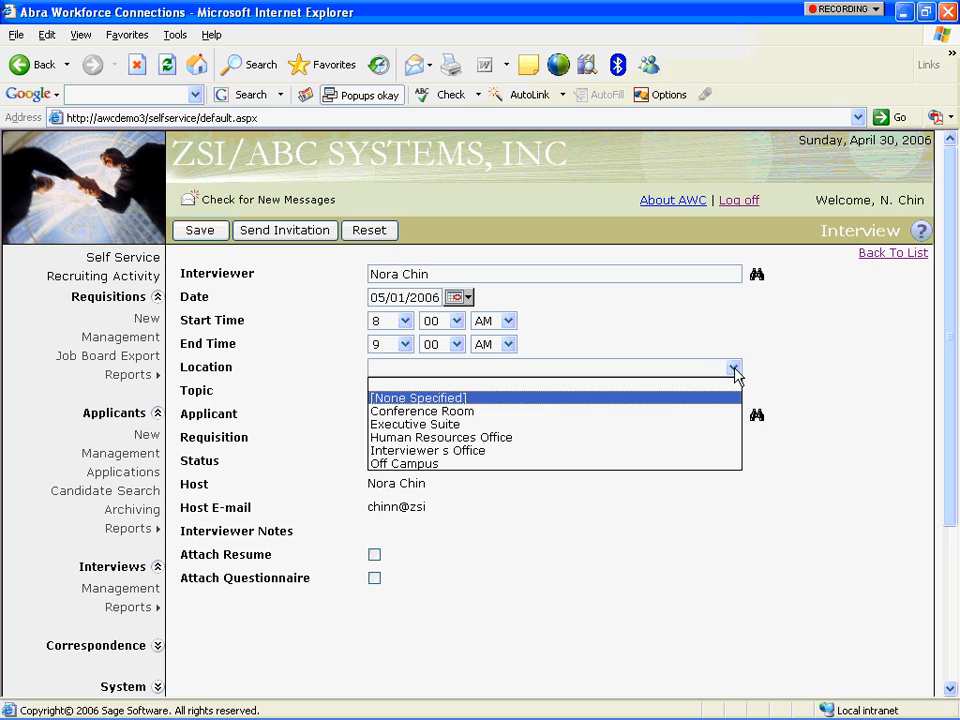
click(716, 438)
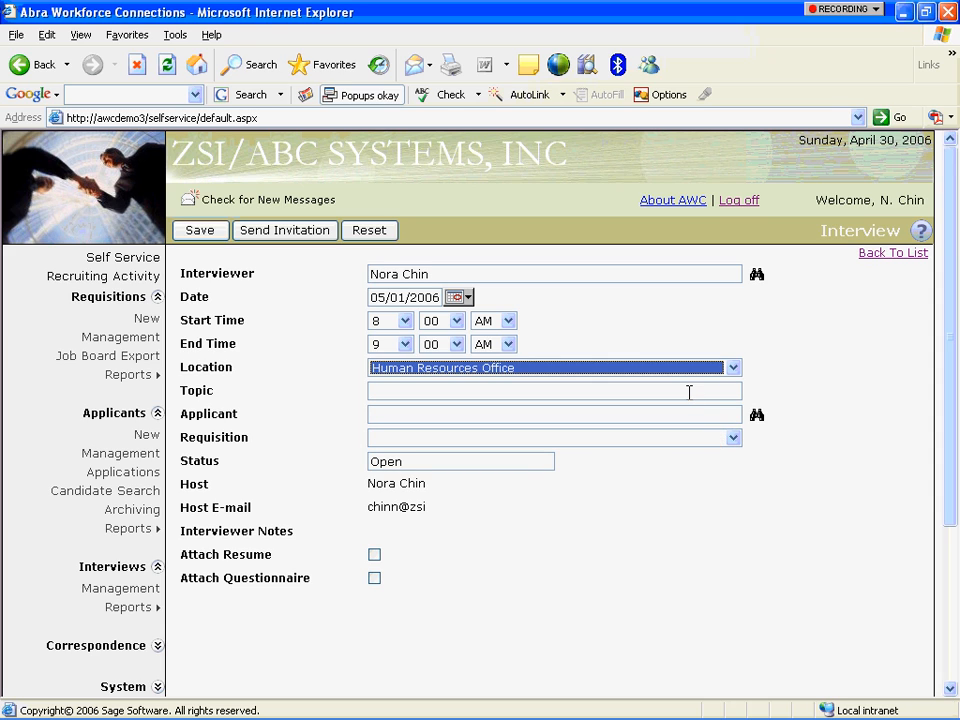
click(689, 392)
text(Electrica)
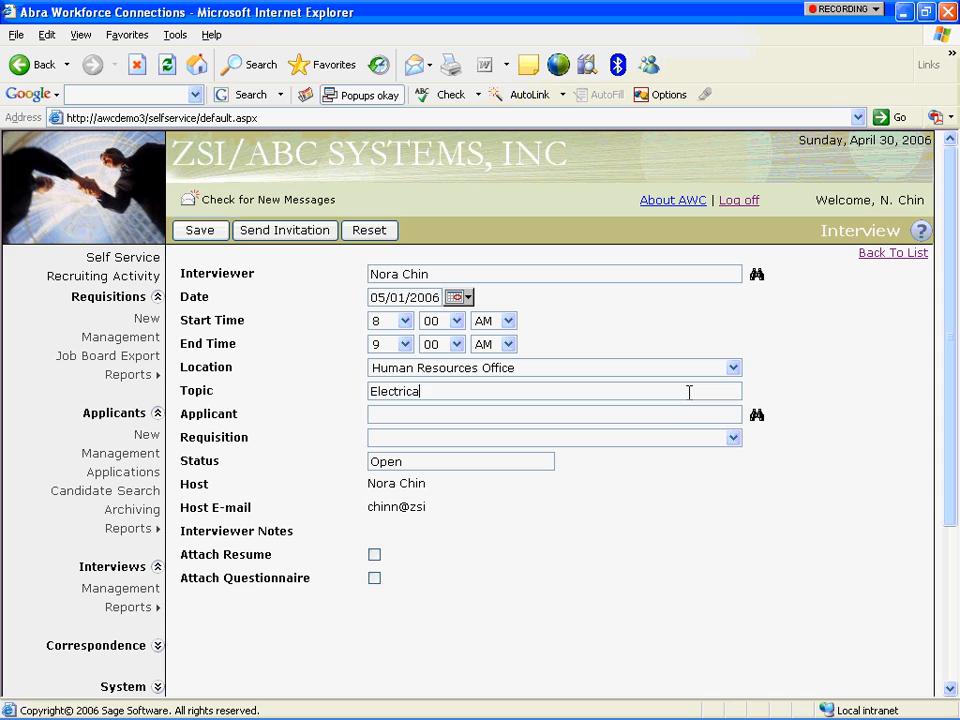
text(l Engineer Position)
key(Tab)
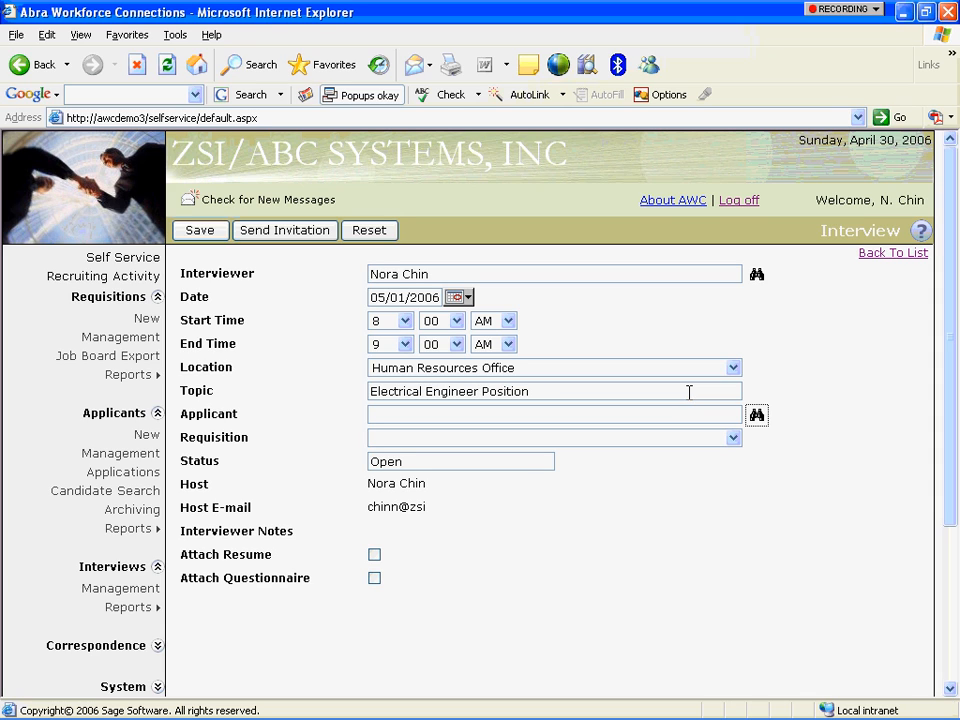
click(756, 418)
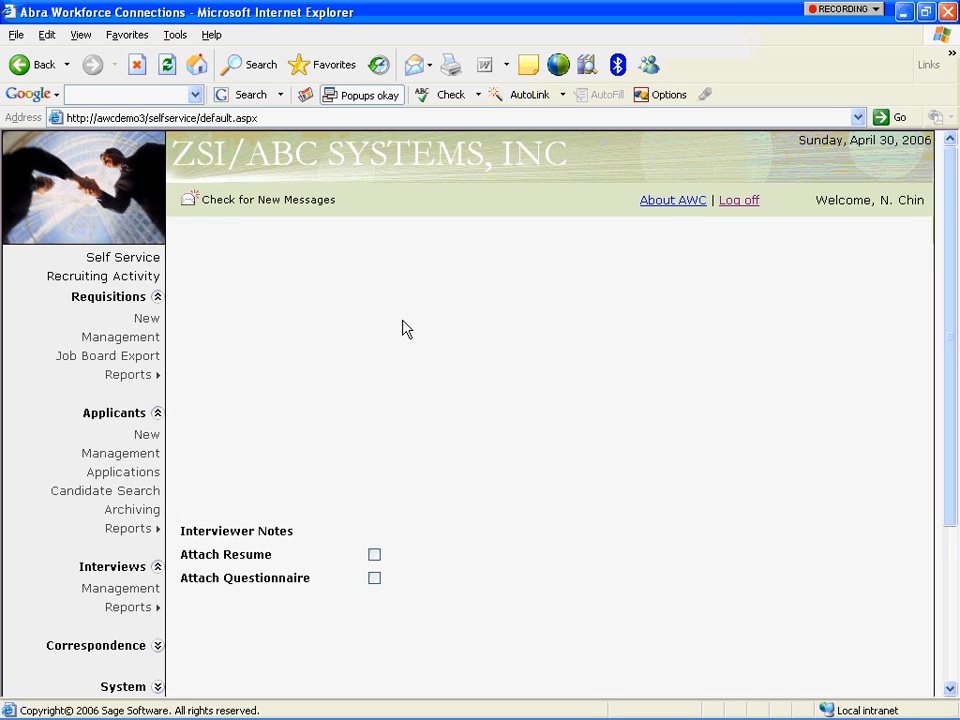
Search for the applicant by first and last name and assign the single match to the interview.
click(371, 295)
key(Tab)
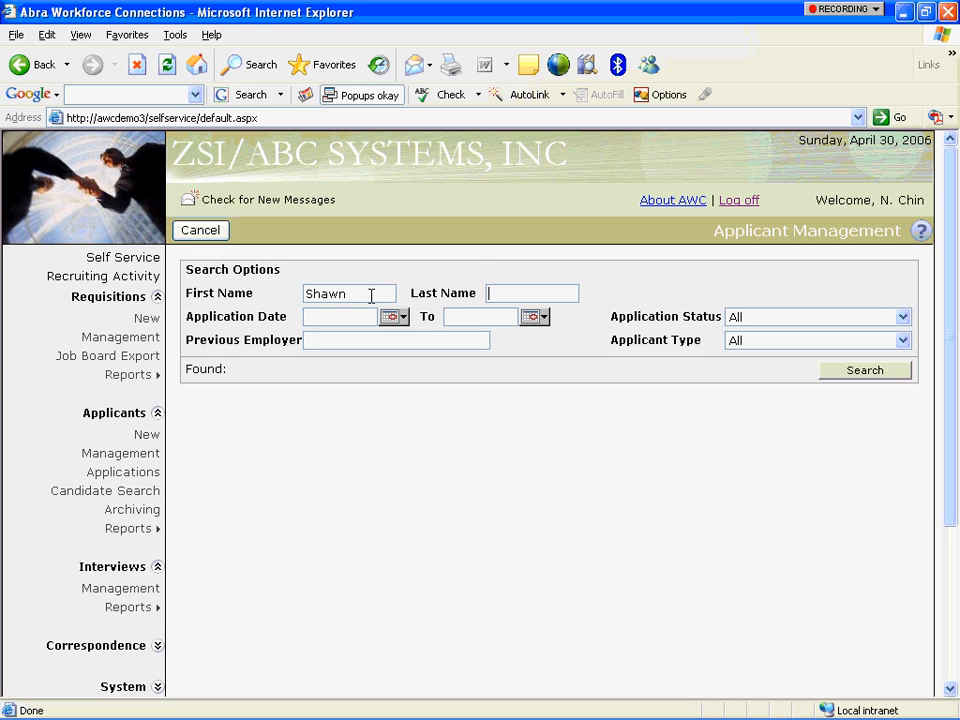
click(862, 373)
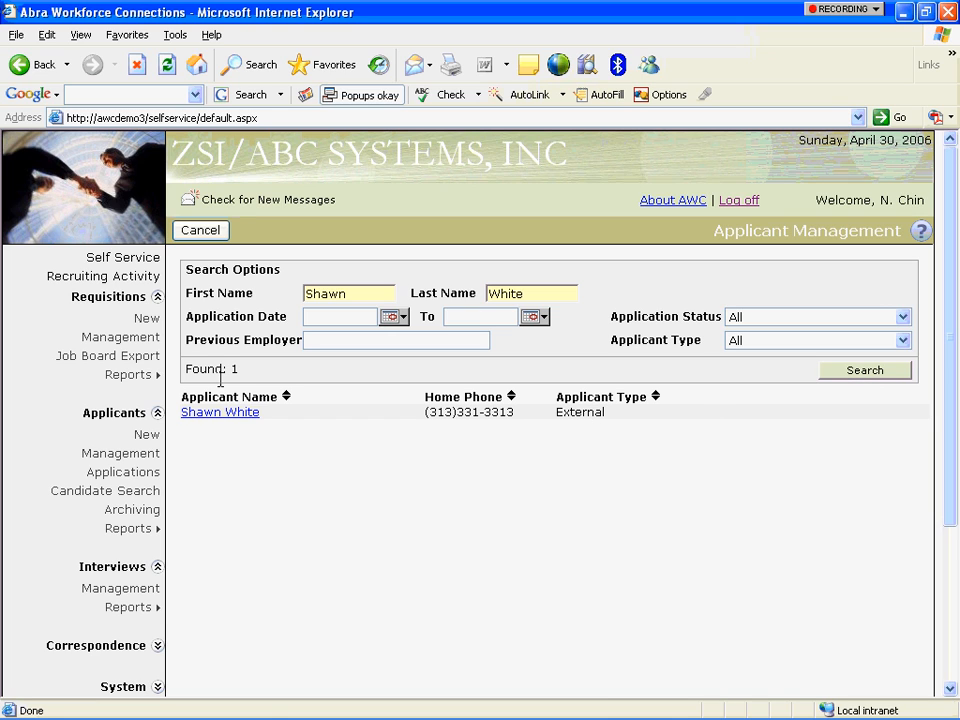
click(219, 413)
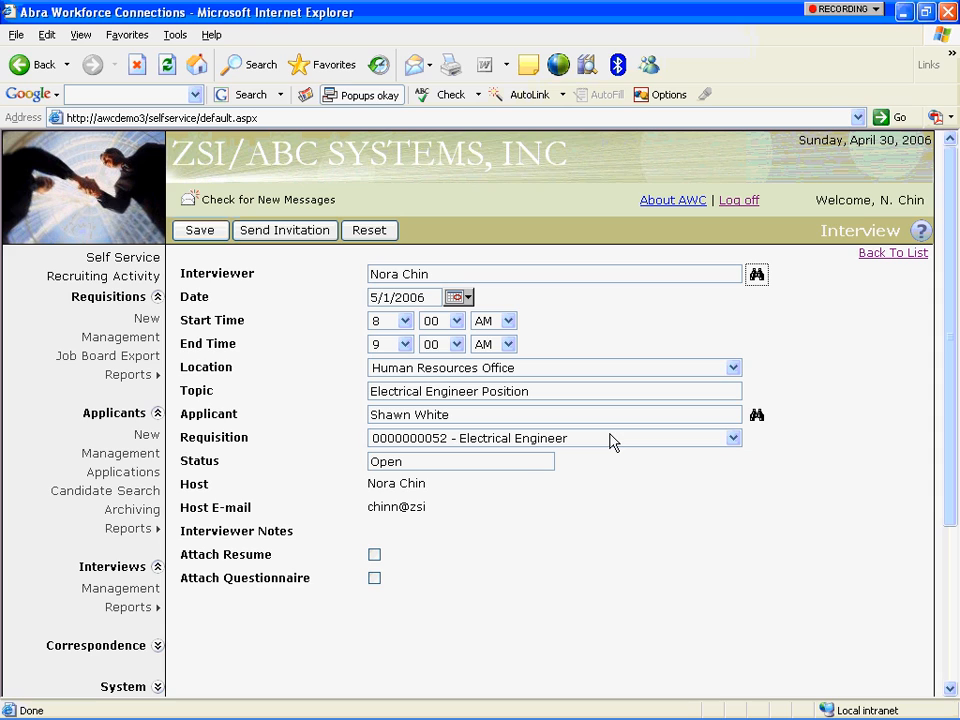
Attach the resume and questionnaire and send the interview invitation.
click(375, 556)
click(375, 579)
click(292, 233)
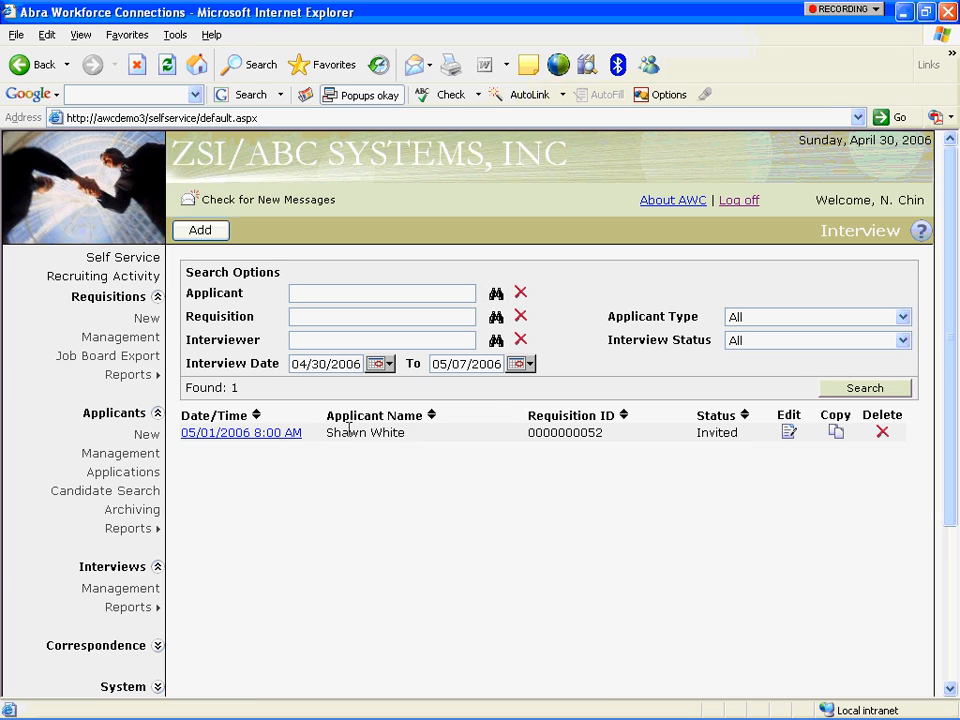
drag(348, 436, 408, 432)
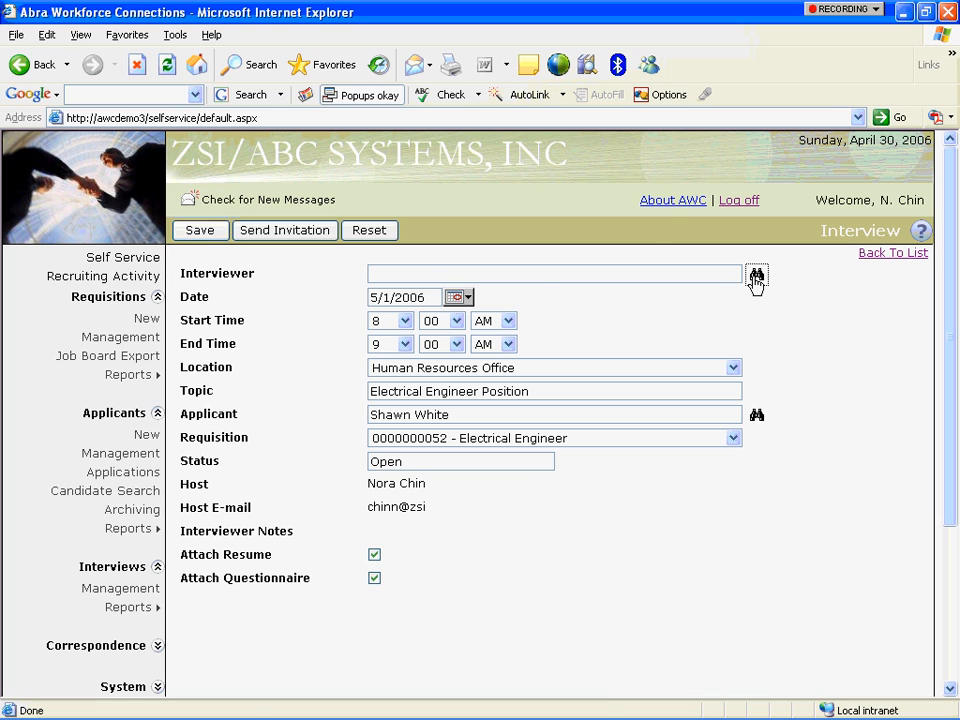
Assign the second employee as interviewer and send another invitation.
click(755, 276)
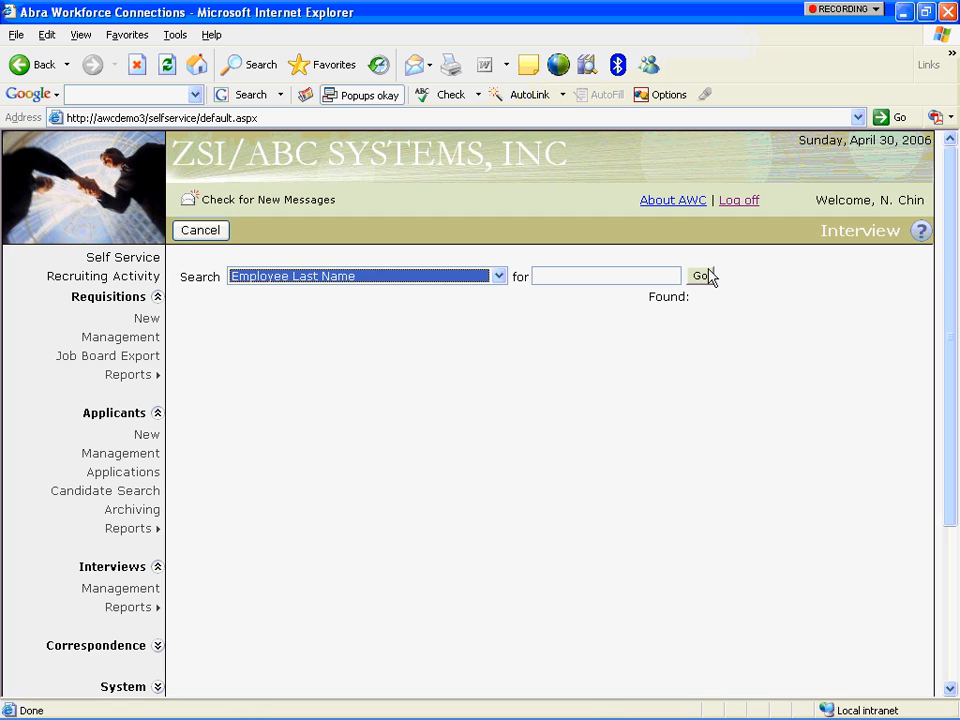
click(704, 276)
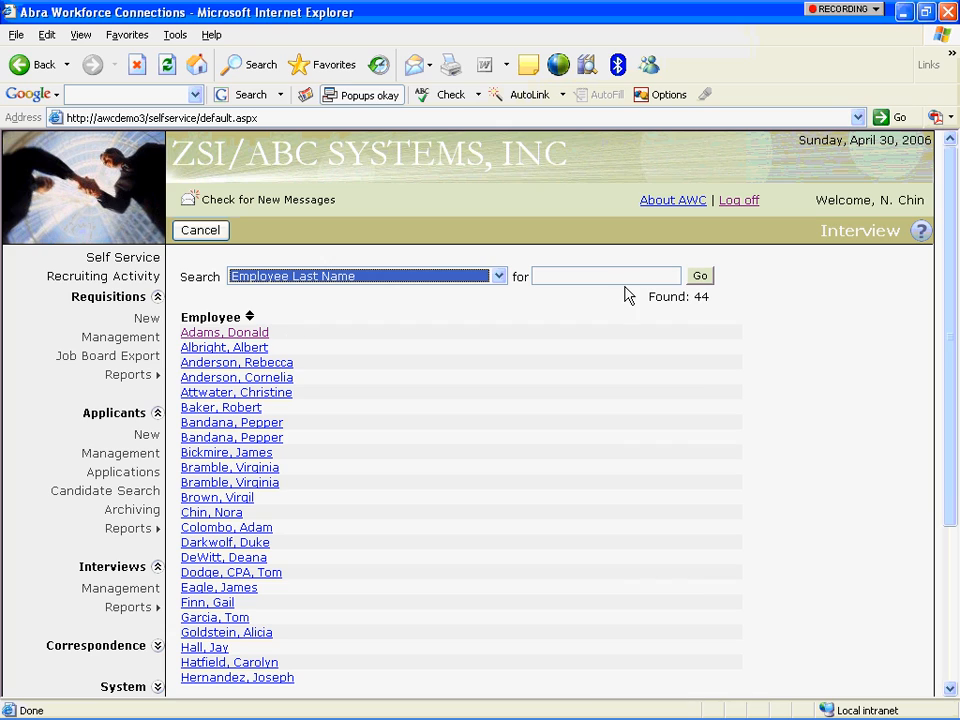
click(245, 352)
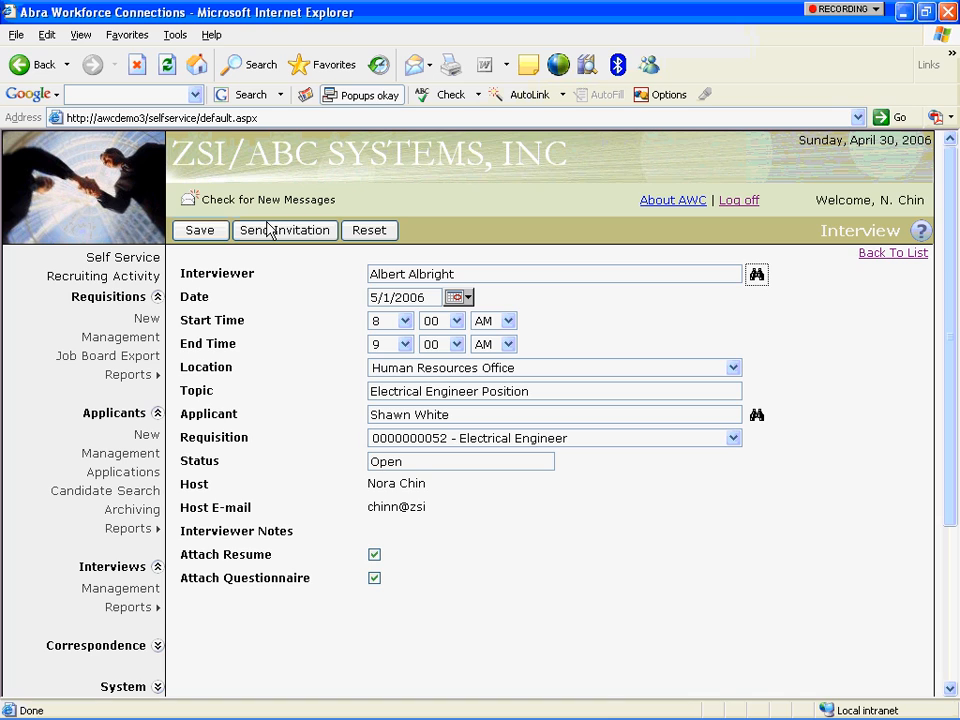
click(270, 232)
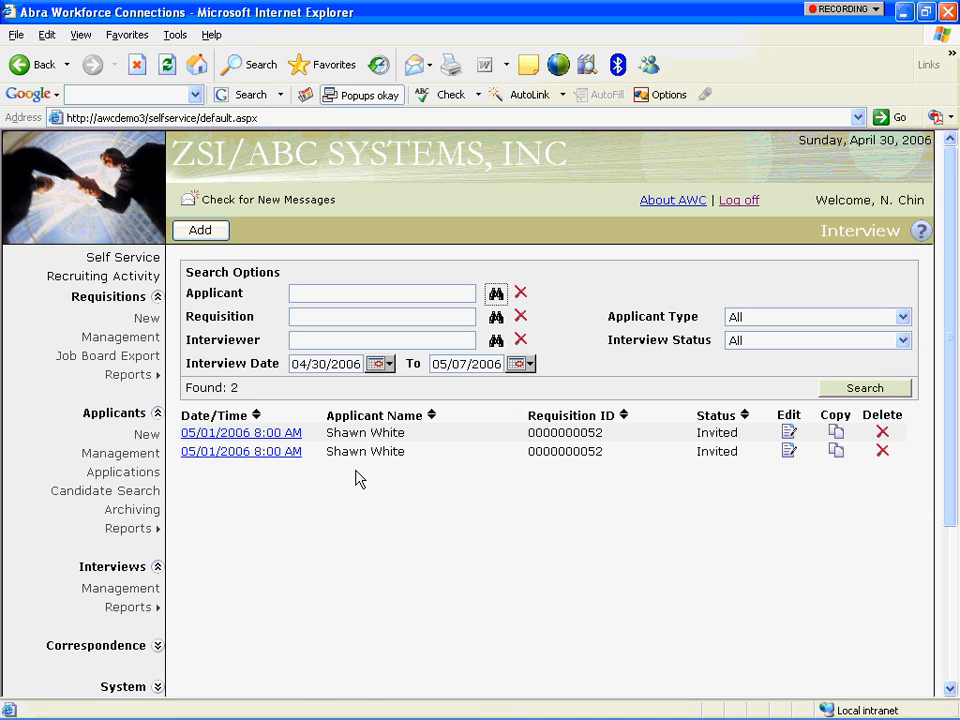
Copy the second interview and assign the first employee as its interviewer.
click(835, 451)
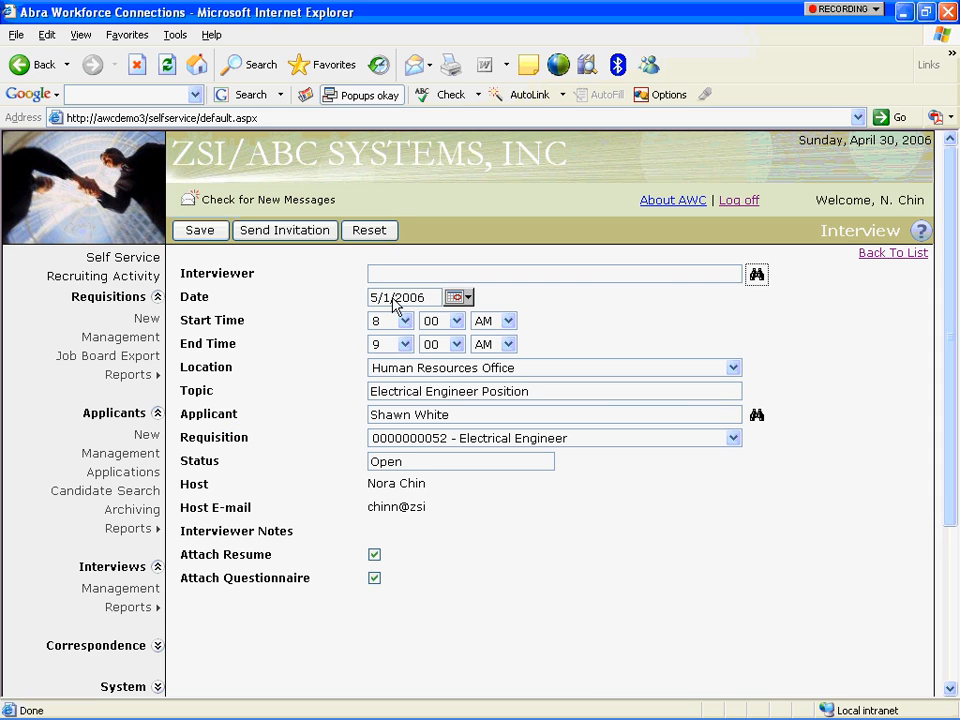
click(757, 275)
click(700, 276)
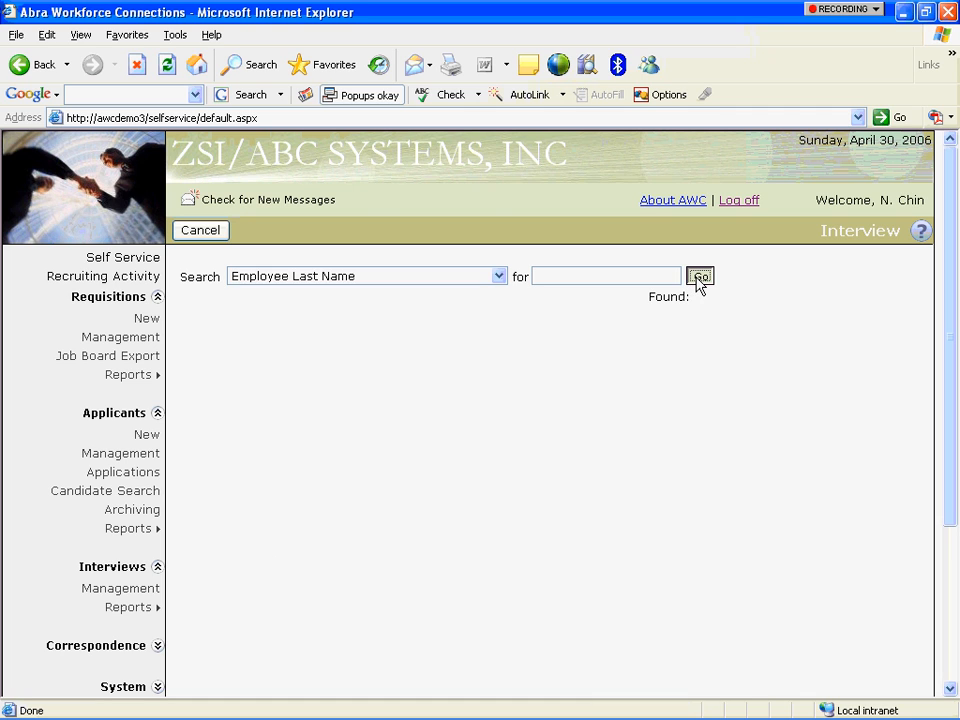
click(203, 335)
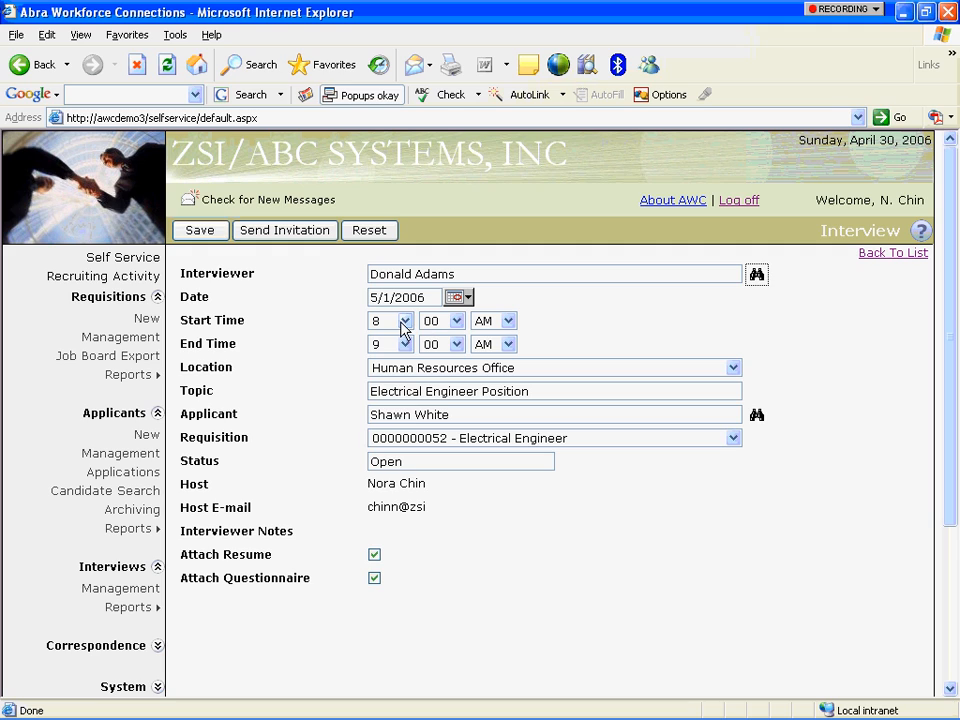
Move it to 9–10 AM in the Executive Suite and send the invitation.
click(402, 324)
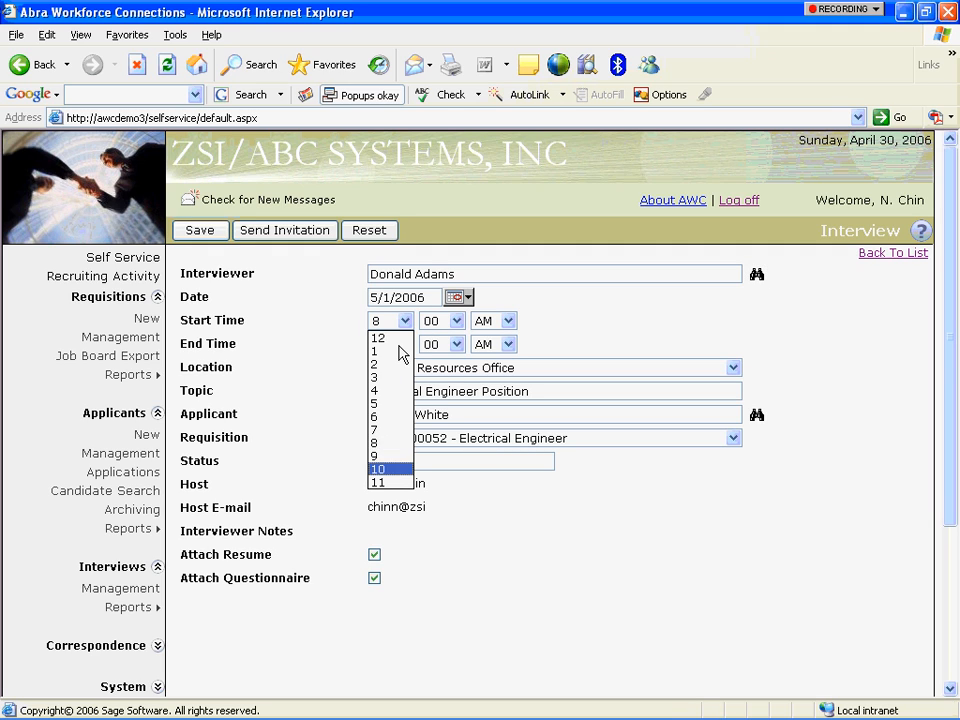
click(390, 466)
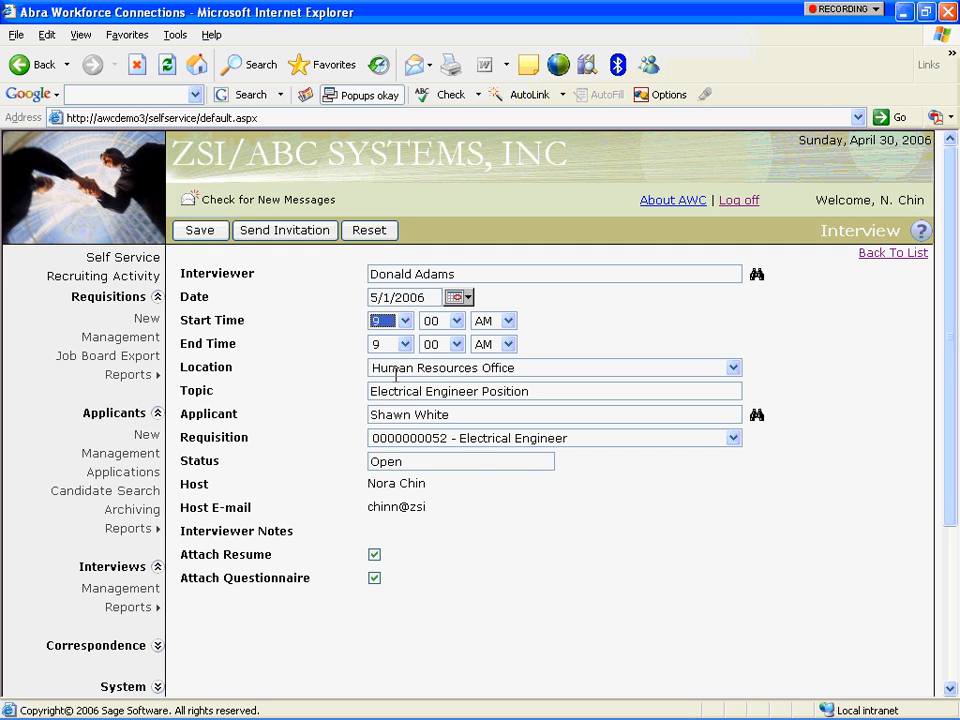
click(405, 344)
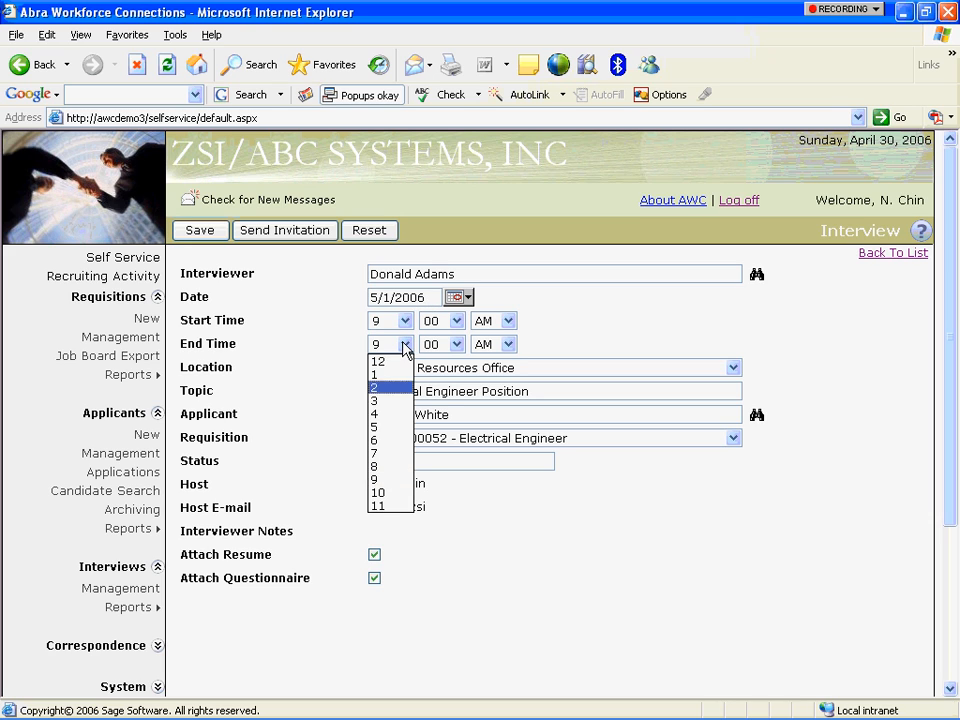
click(380, 493)
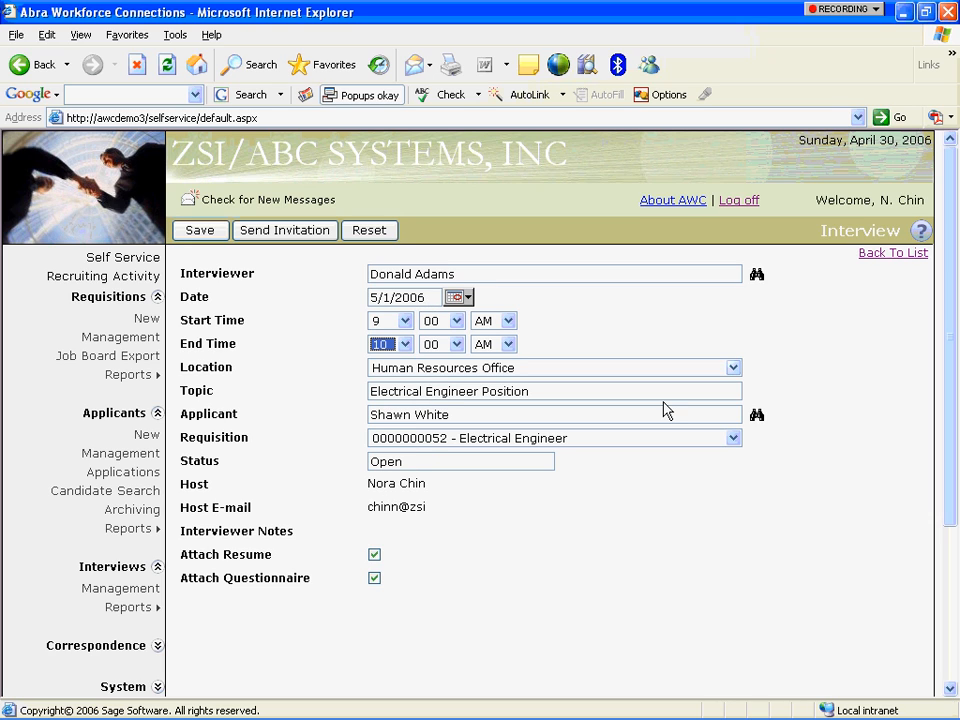
click(733, 368)
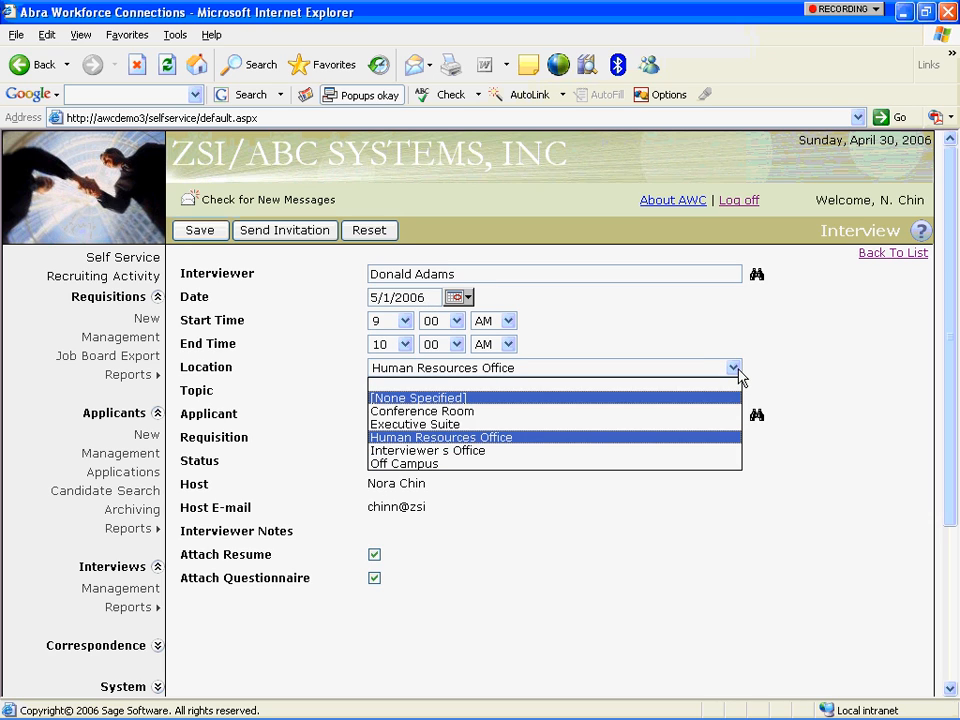
click(724, 424)
click(262, 233)
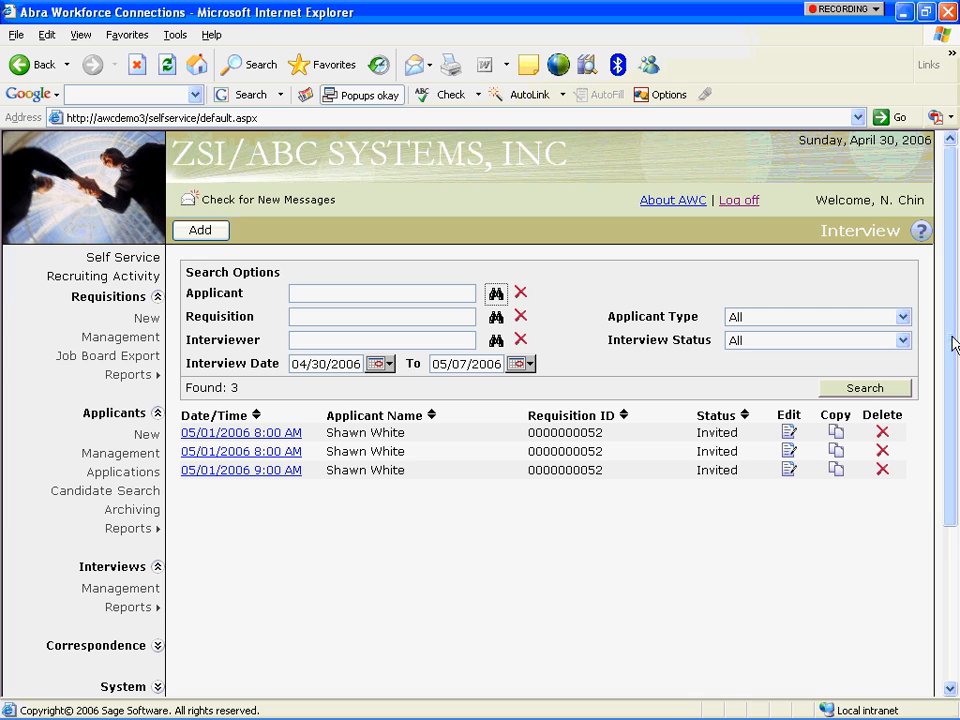
scroll(953, 366, down, 3)
scroll(951, 426, down, 5)
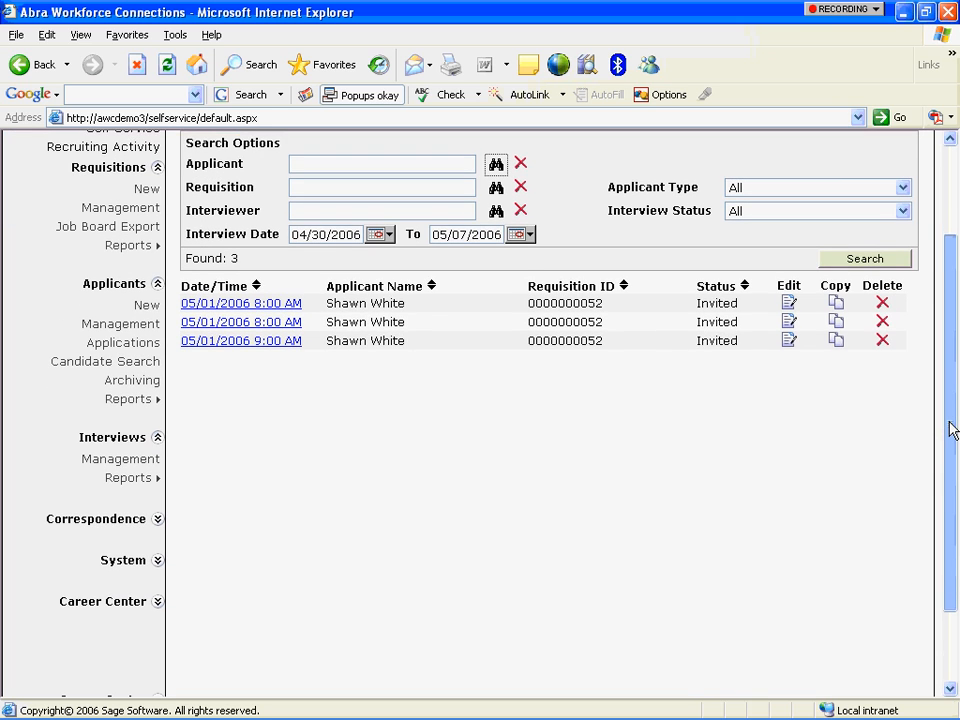
scroll(951, 432, down, 3)
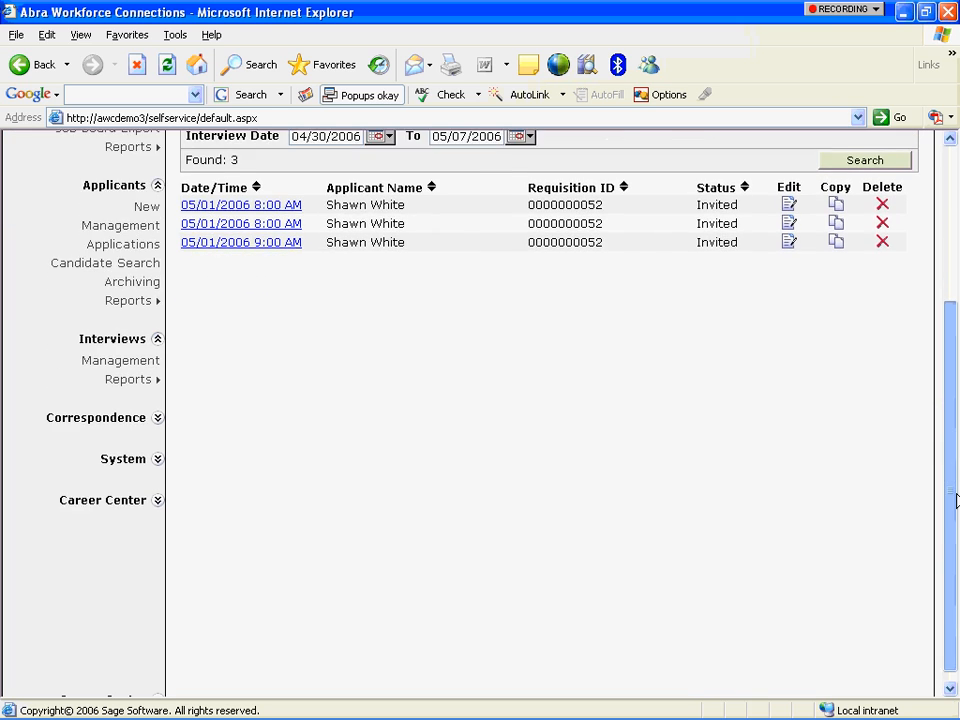
scroll(954, 460, up, 5)
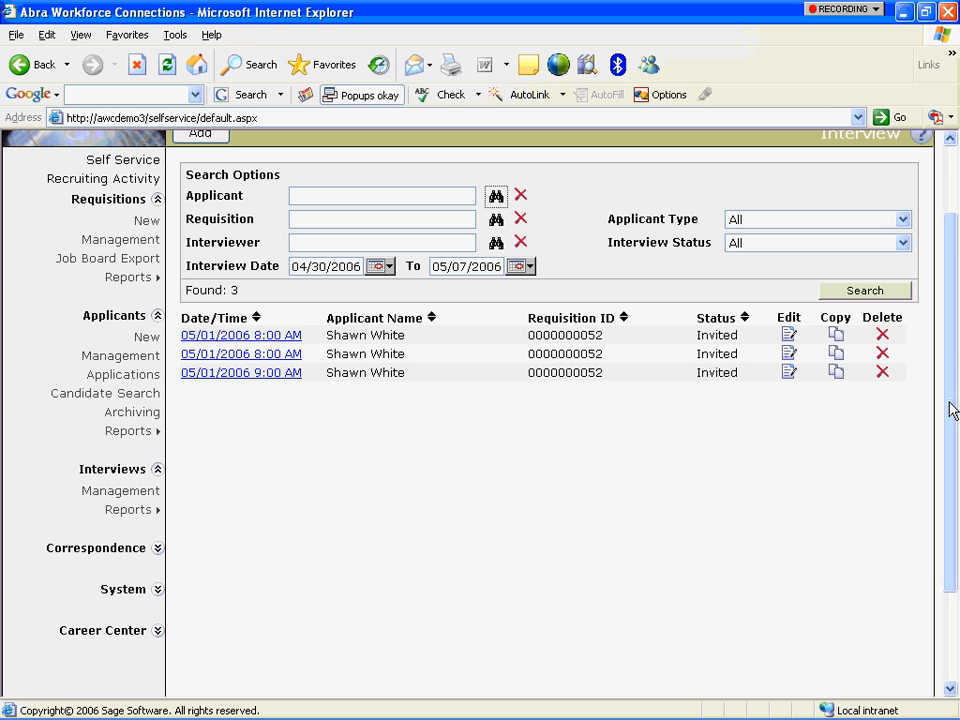
Accept the 5/1/2006 8:00 AM interview invitation from Recruiting Activity and send the acceptance.
click(128, 182)
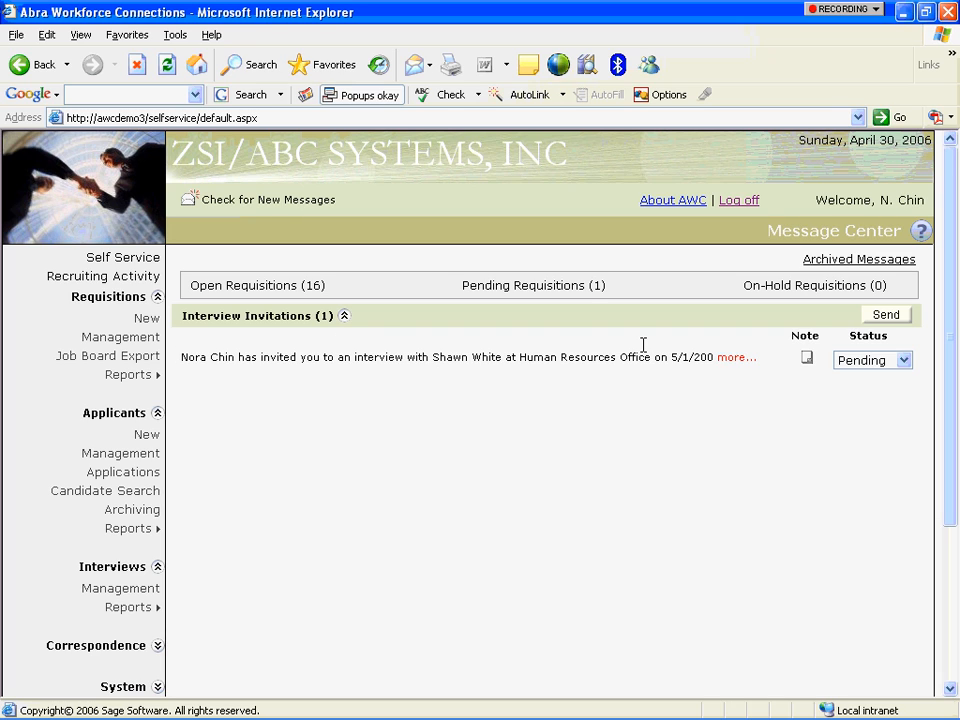
click(746, 362)
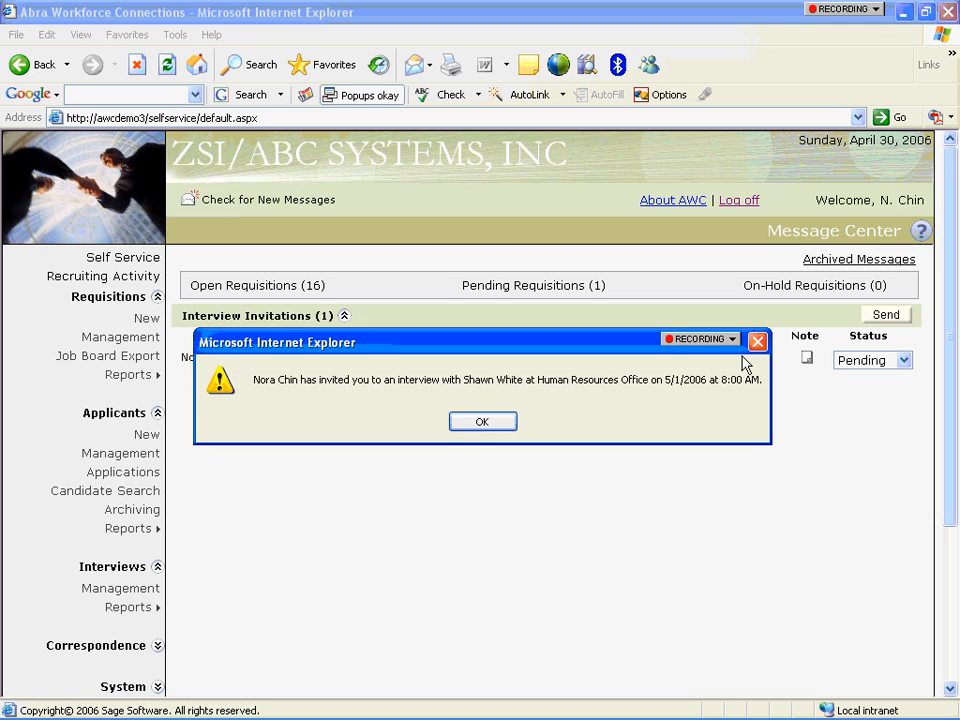
click(485, 423)
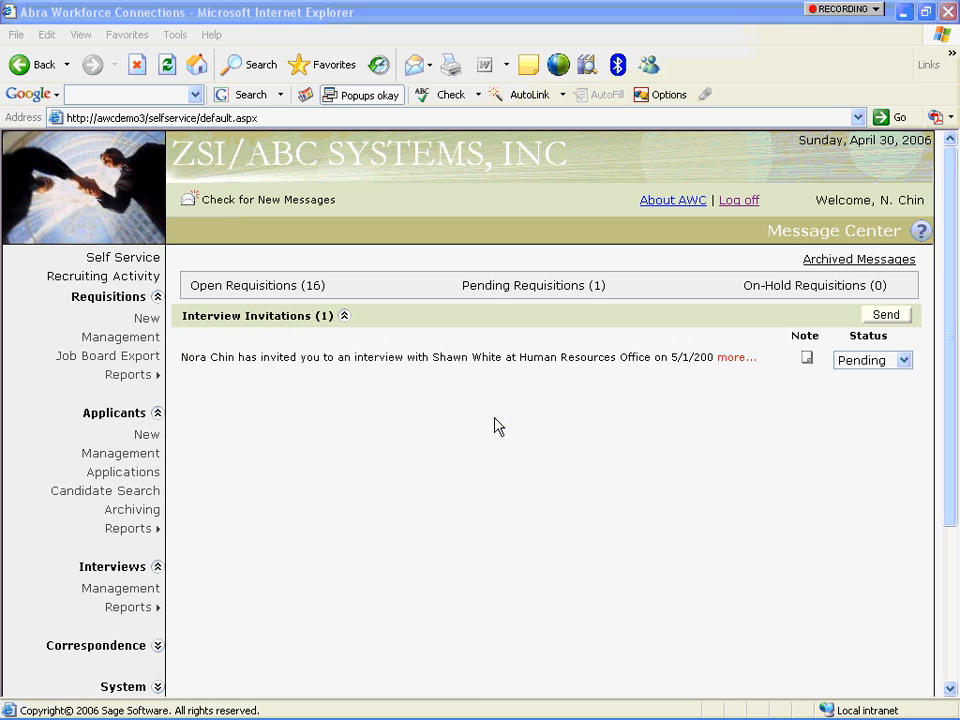
click(905, 364)
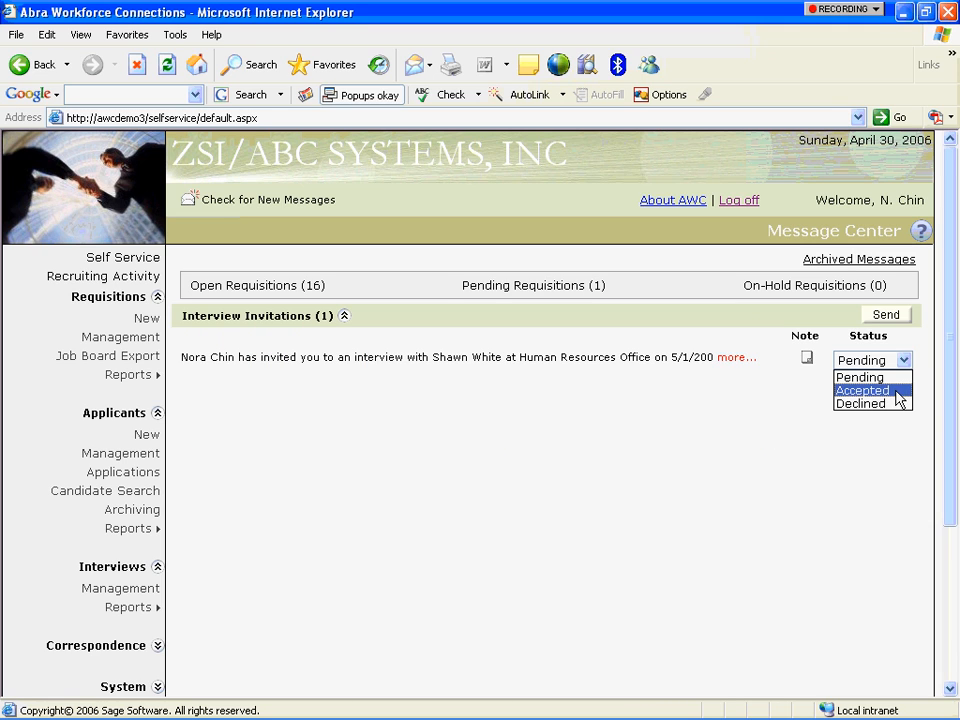
click(895, 391)
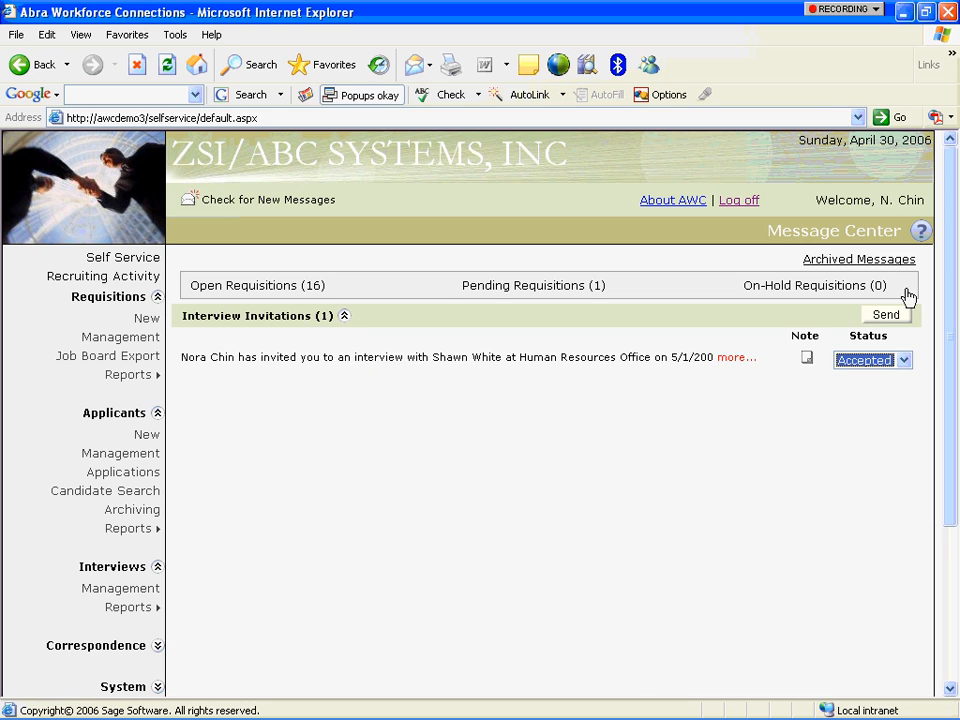
click(895, 319)
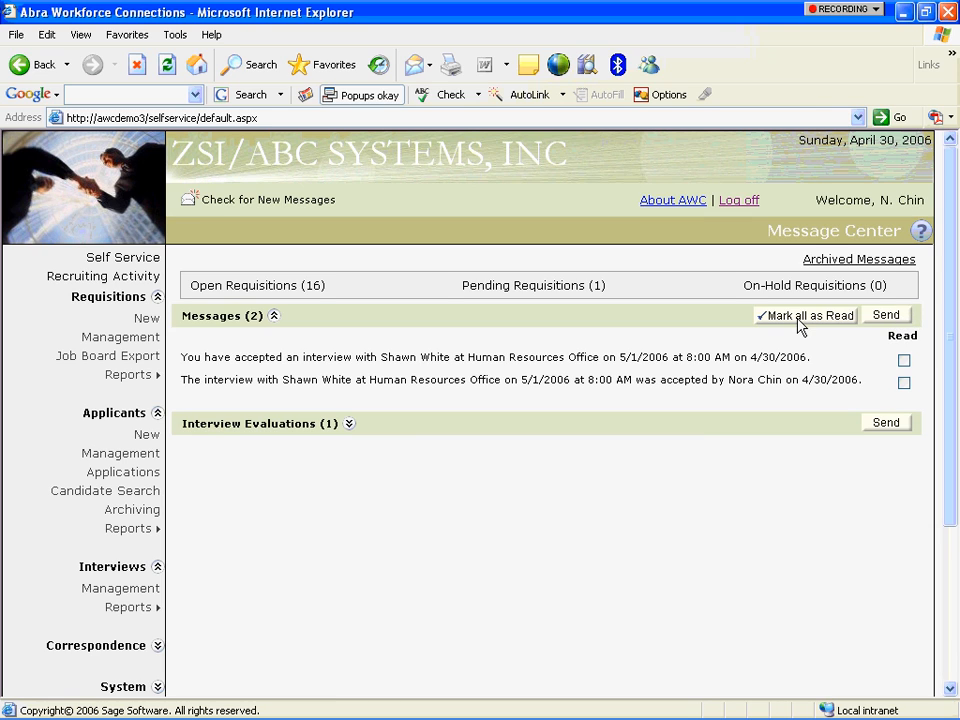
Change the pending interview evaluation's recommendation from Pending to Hire.
click(349, 424)
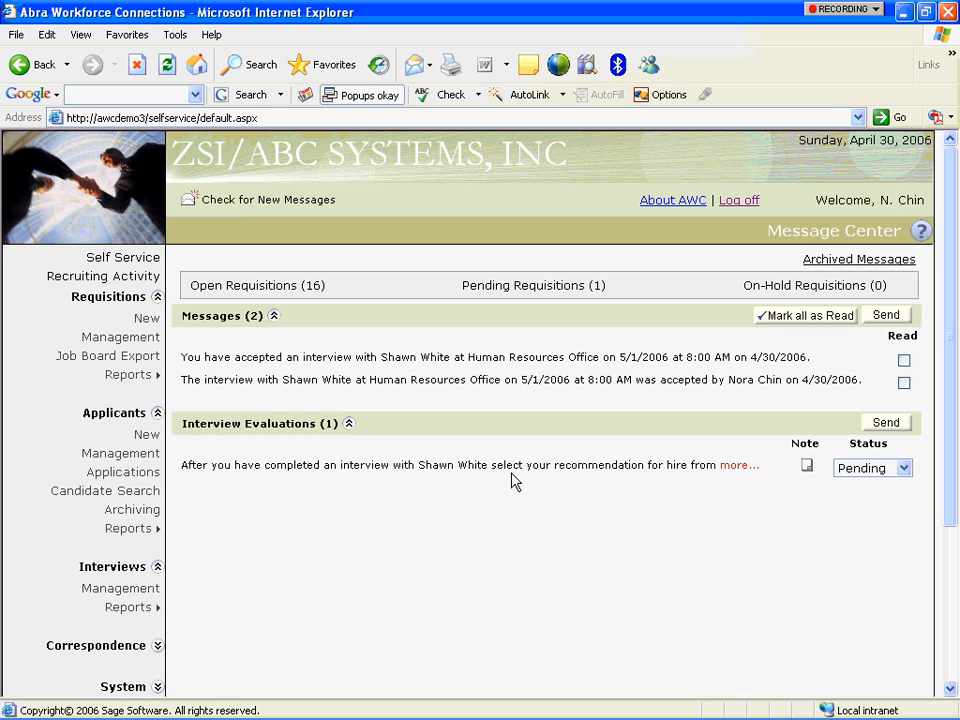
click(737, 467)
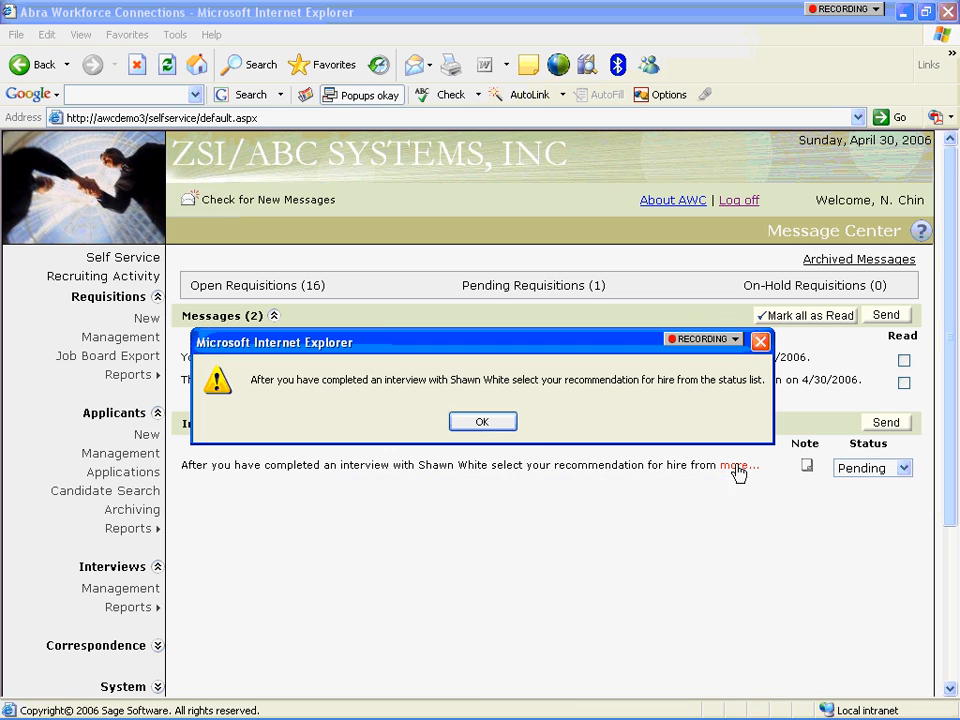
click(490, 424)
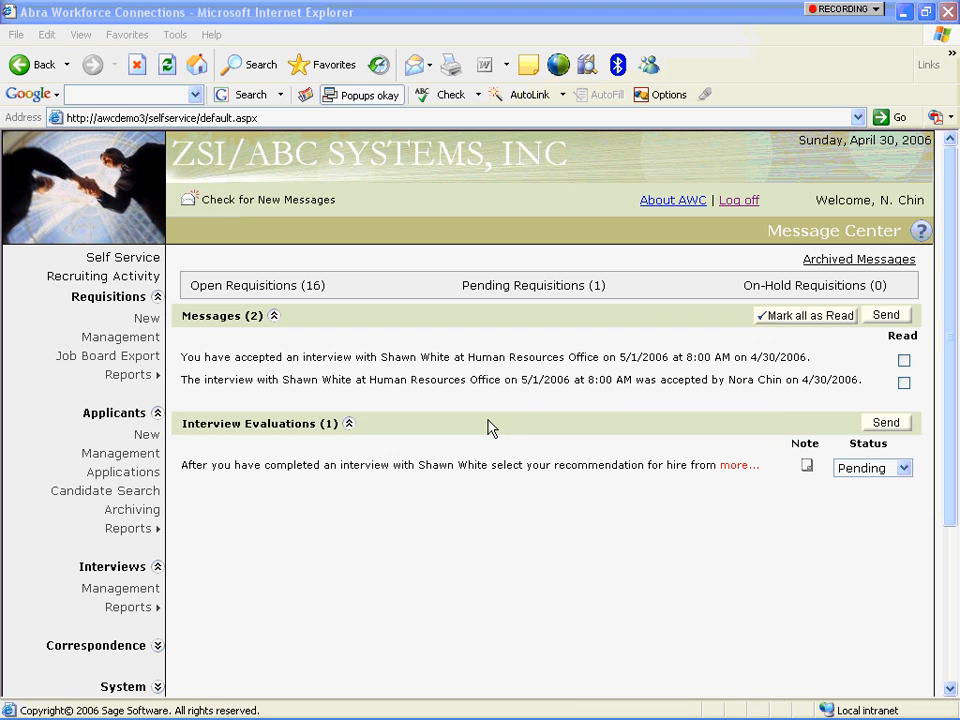
click(904, 470)
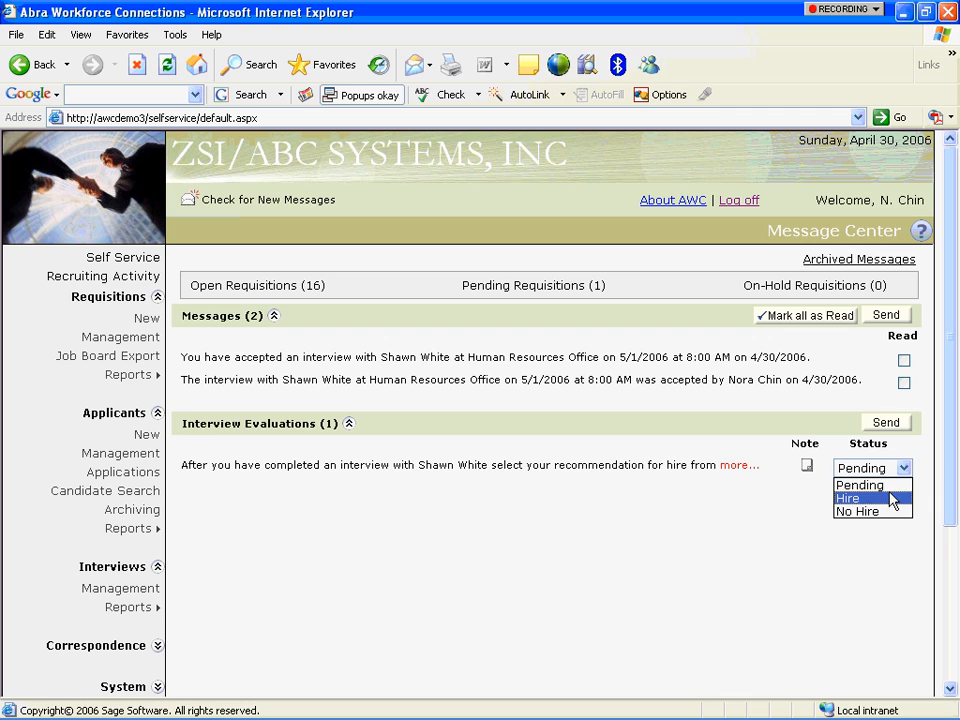
click(889, 486)
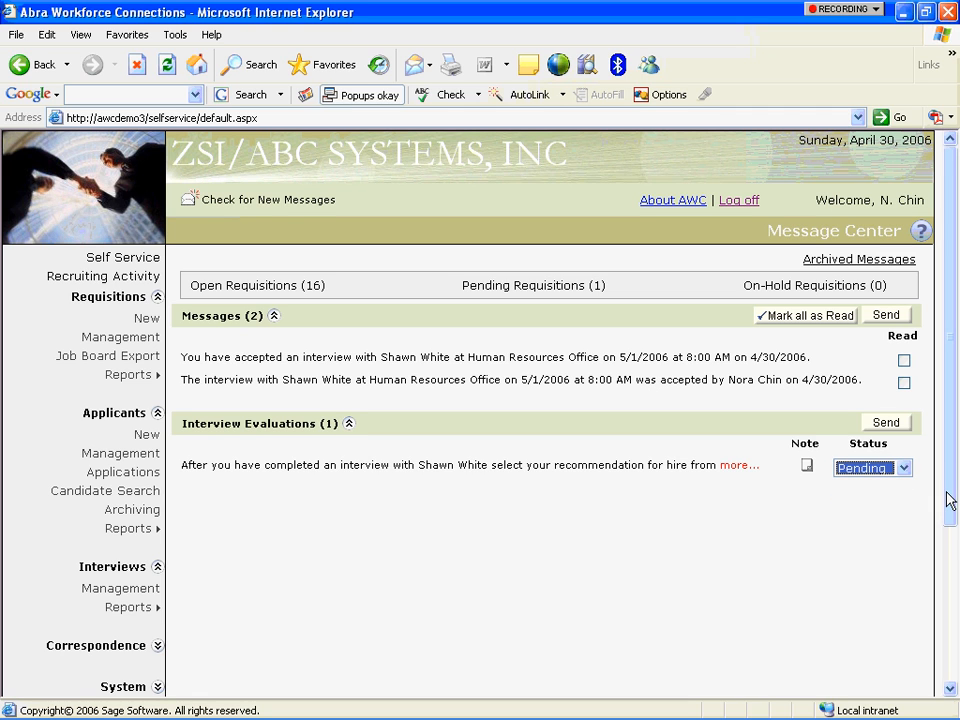
drag(950, 500, 943, 466)
click(905, 468)
click(896, 497)
Attach the note 'Good candidate!' to the evaluation and send the hire recommendation.
click(806, 466)
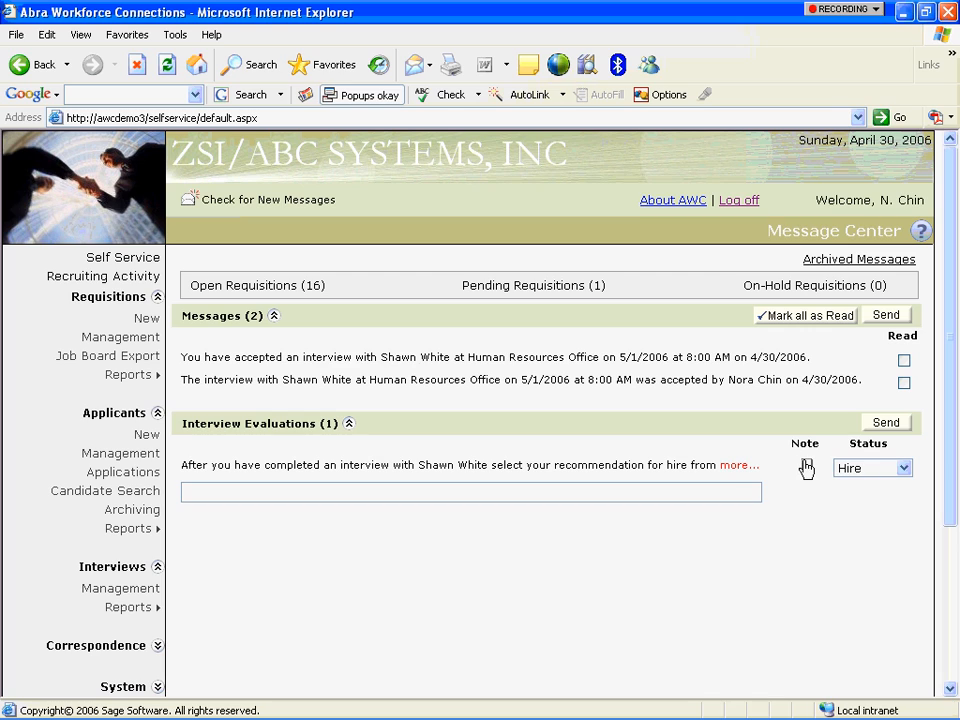
click(706, 484)
text(Good candidate!)
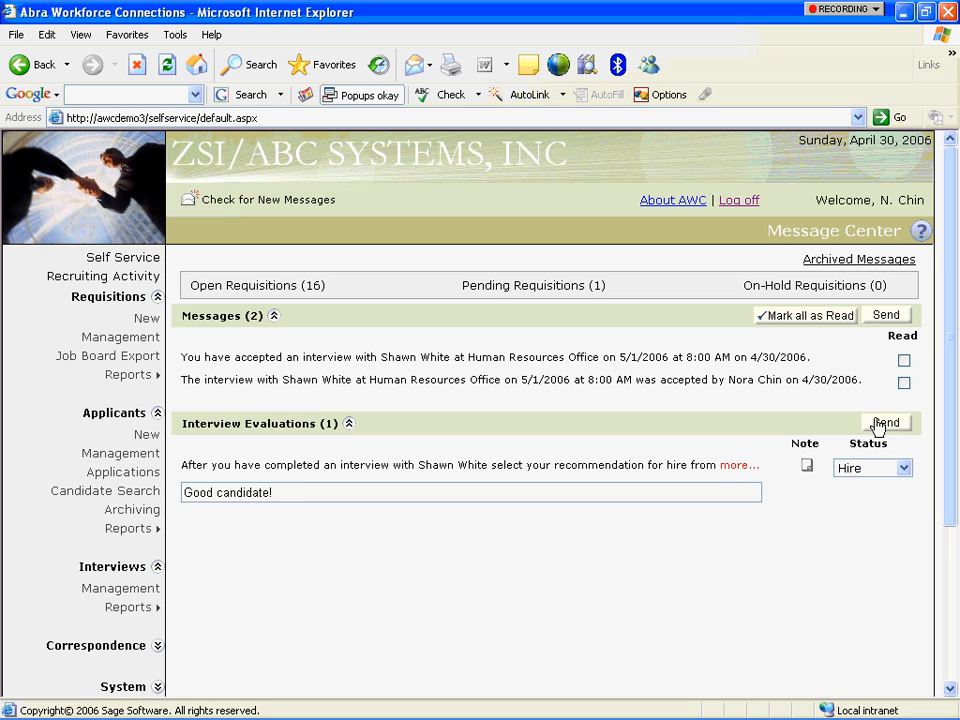
click(877, 425)
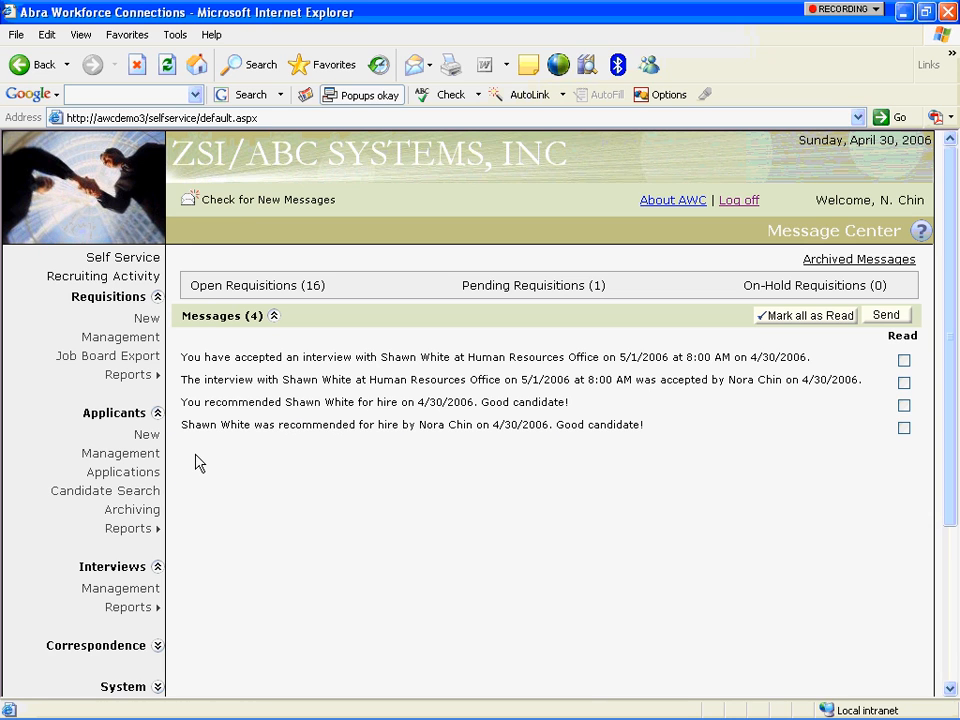
In Prepare Documents, choose the Job Offer template and recruiter's signature, then search for 30 applications.
drag(949, 268, 953, 407)
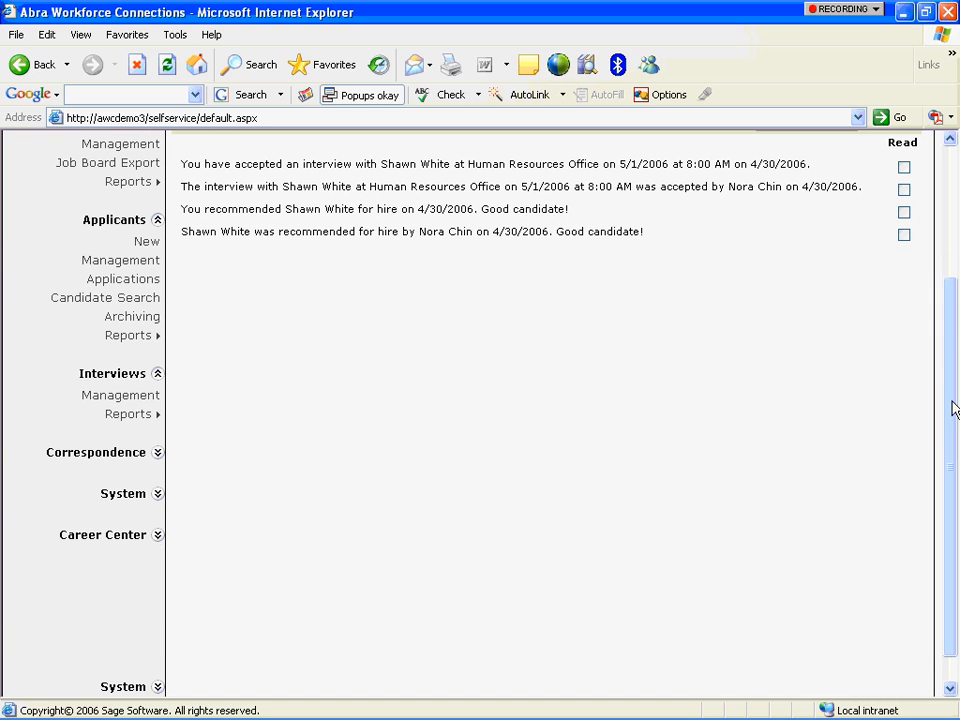
click(156, 453)
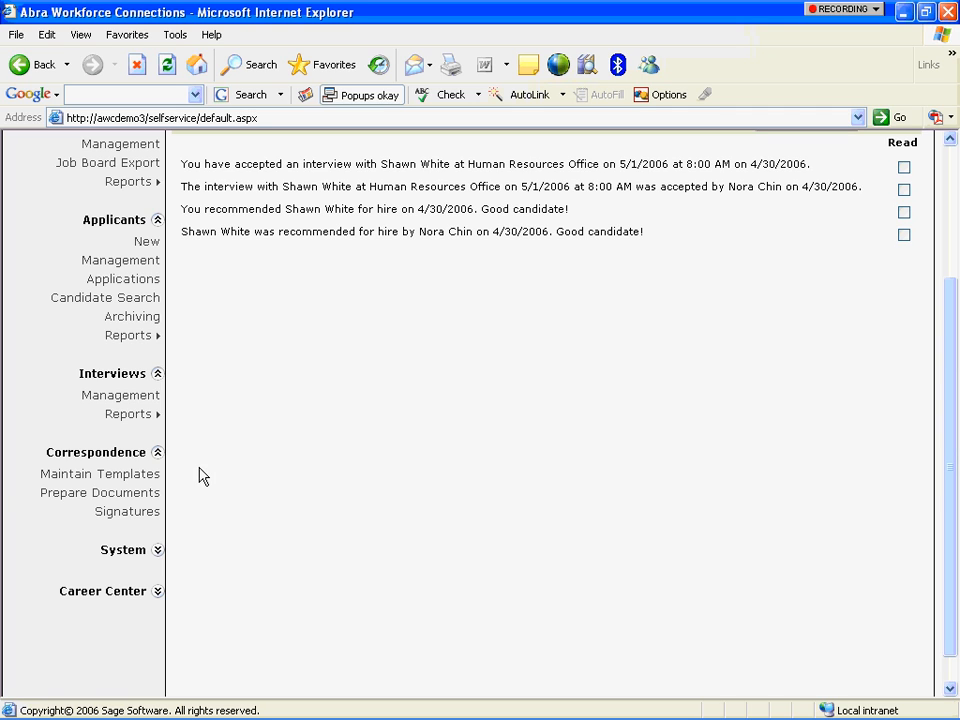
click(130, 496)
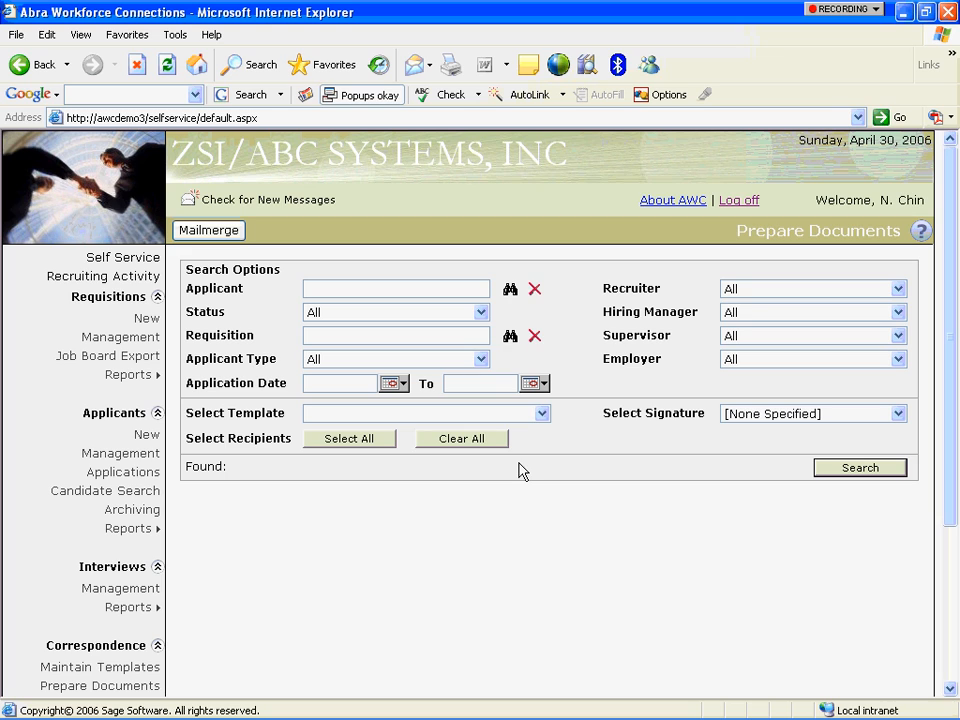
click(540, 414)
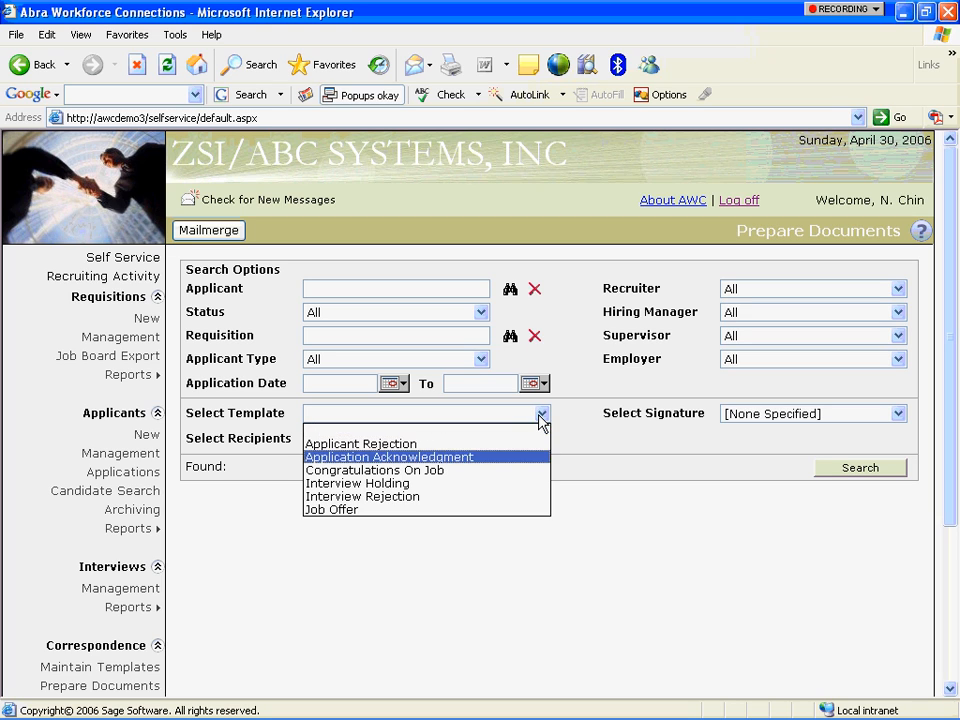
click(505, 510)
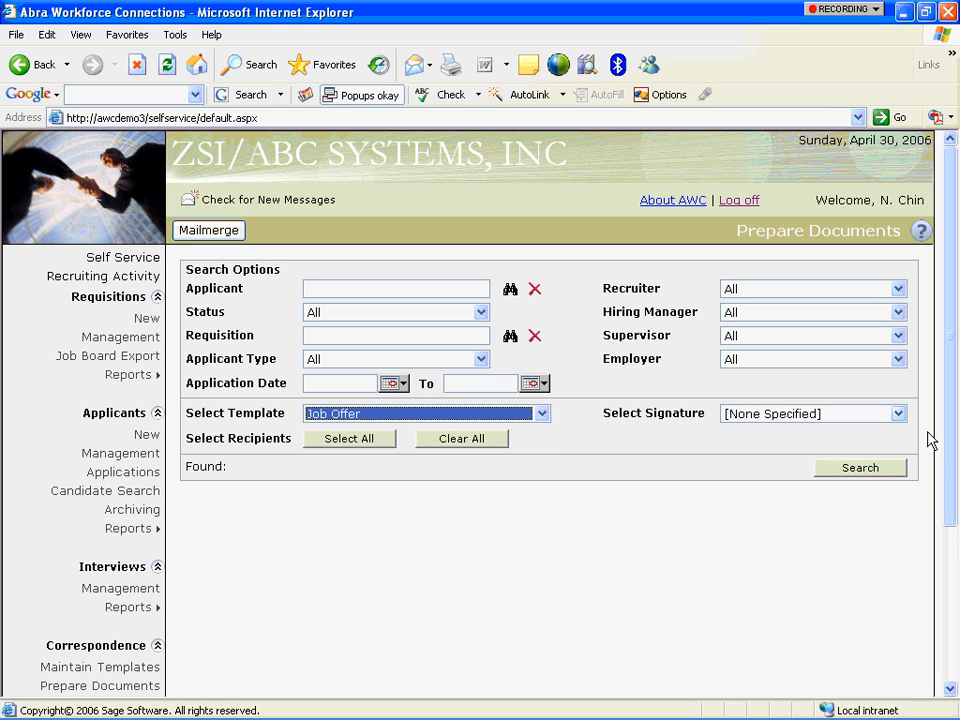
click(898, 413)
click(877, 470)
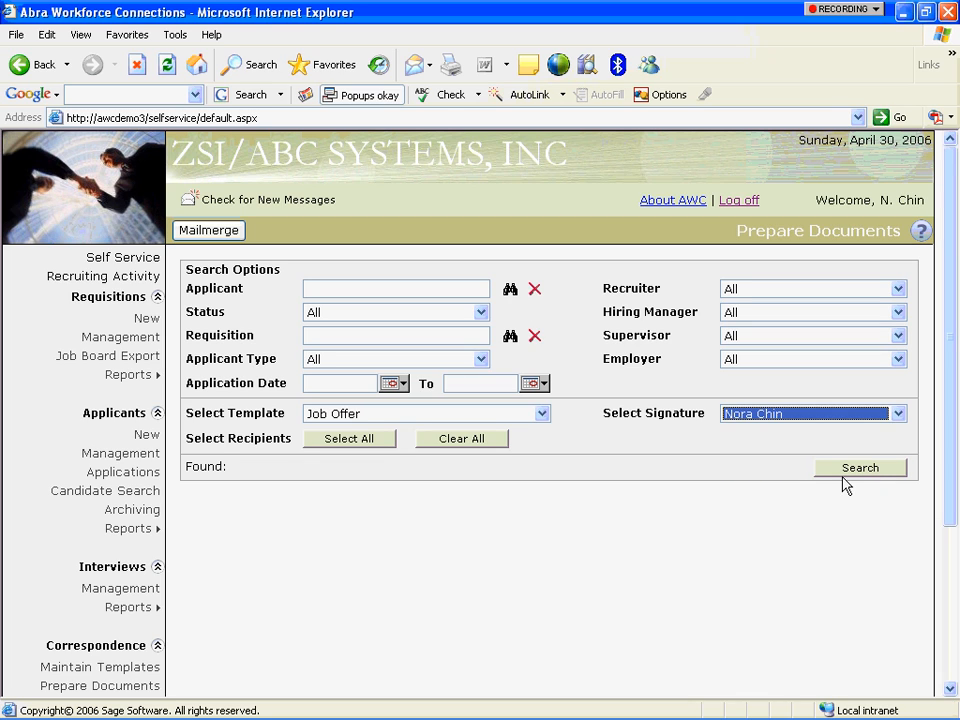
click(843, 471)
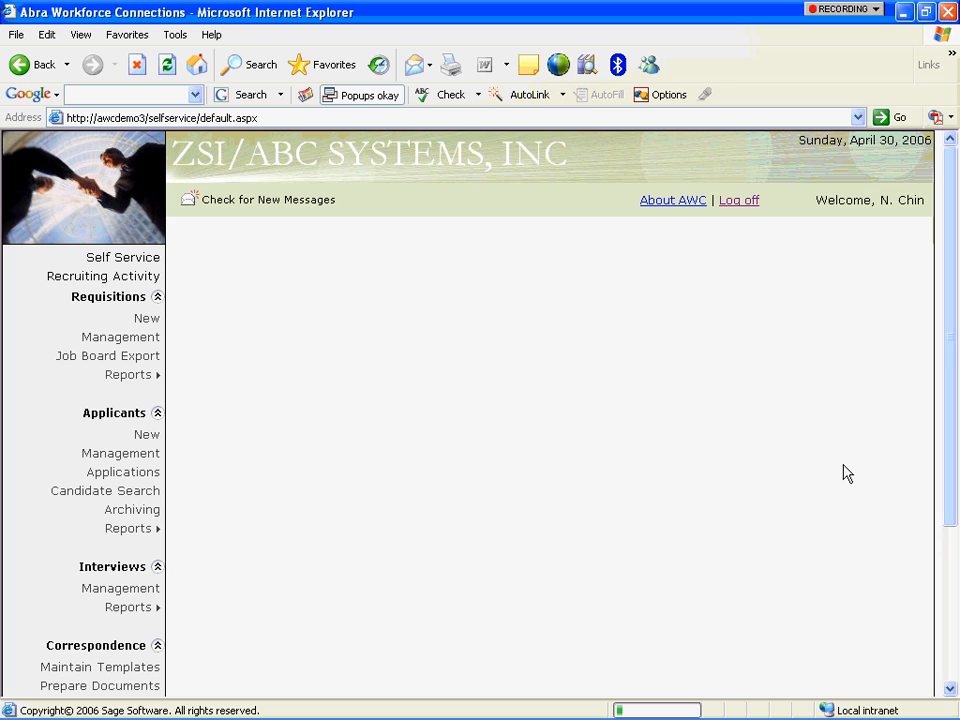
drag(955, 358, 955, 388)
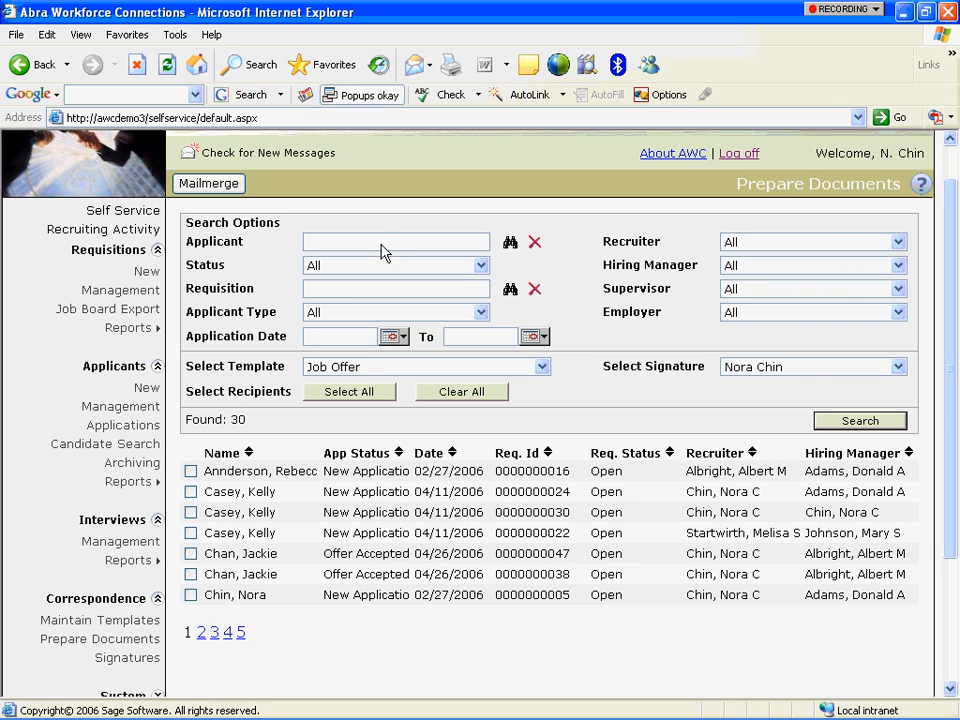
Filter the Job Offer search to the applicant found by name and check their application as recipient.
click(510, 246)
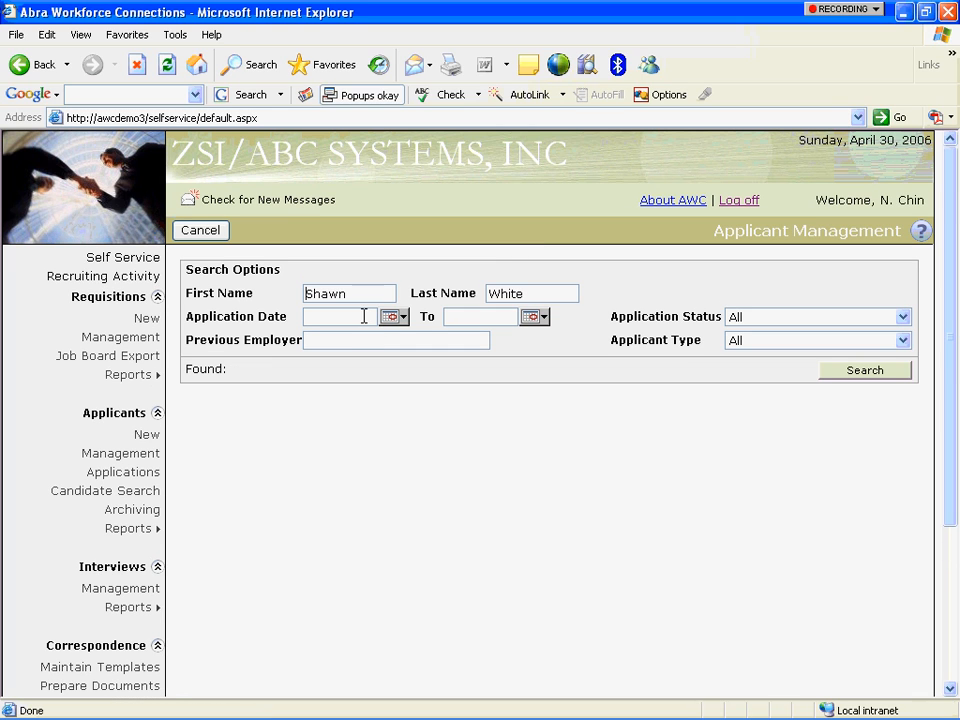
click(846, 374)
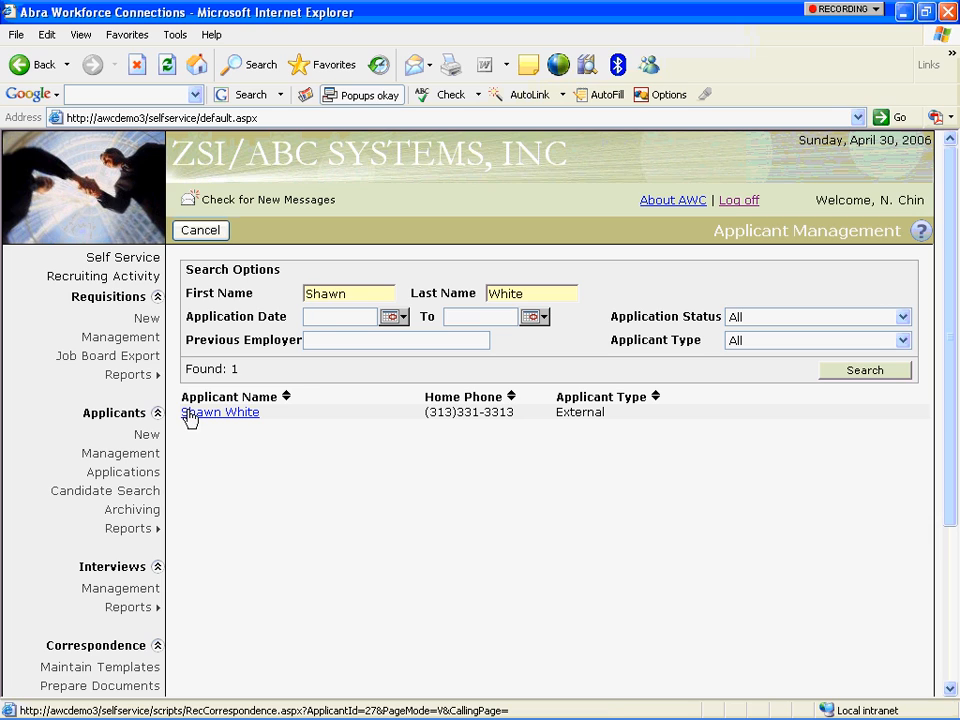
click(190, 413)
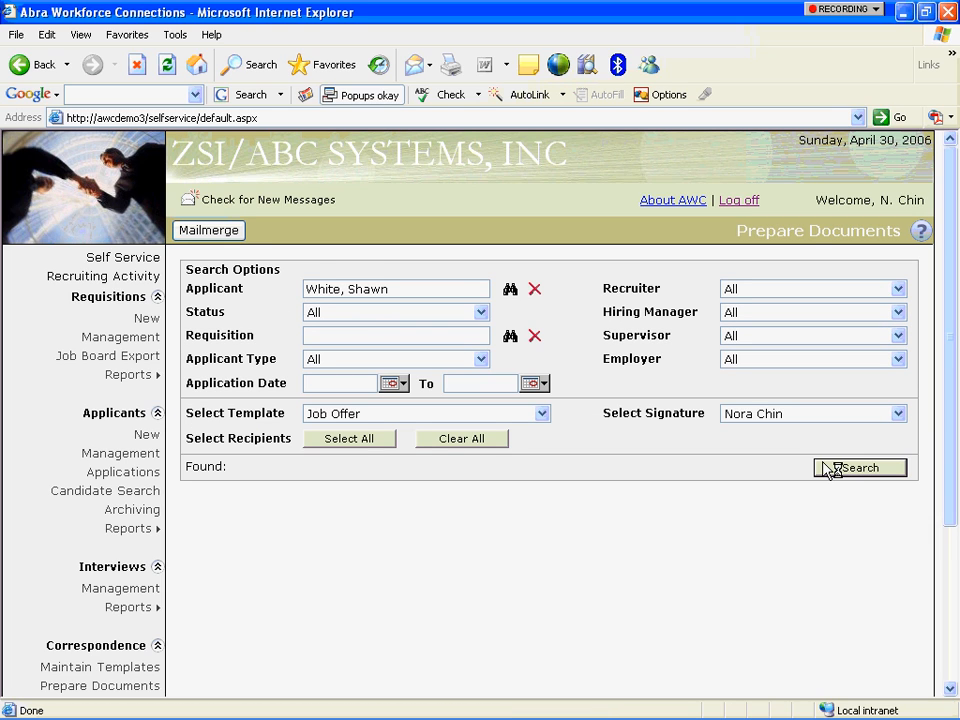
click(850, 472)
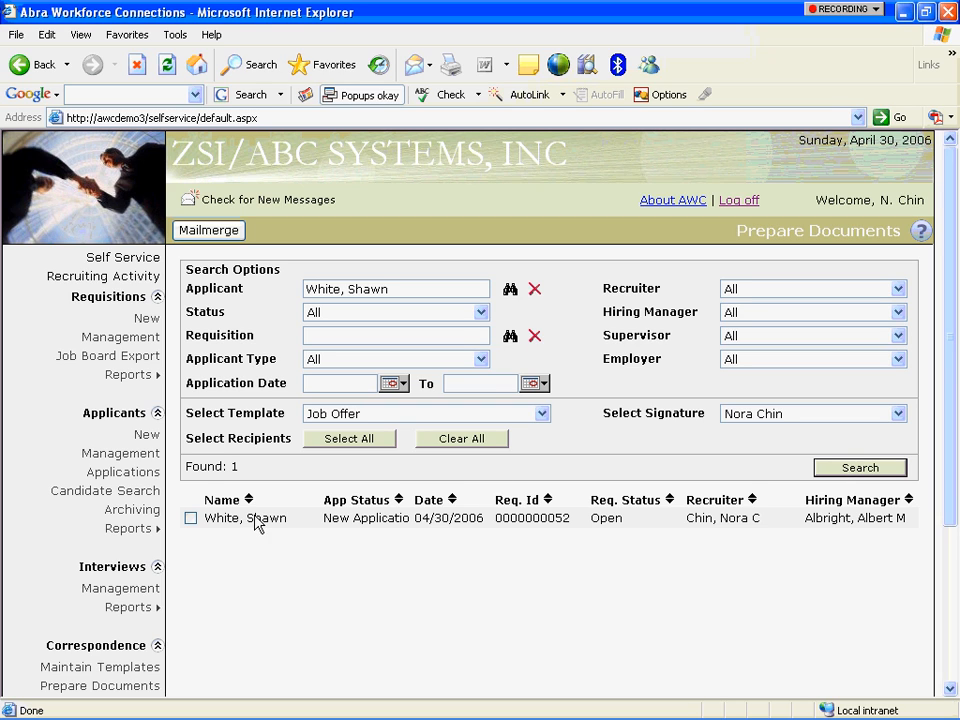
click(191, 519)
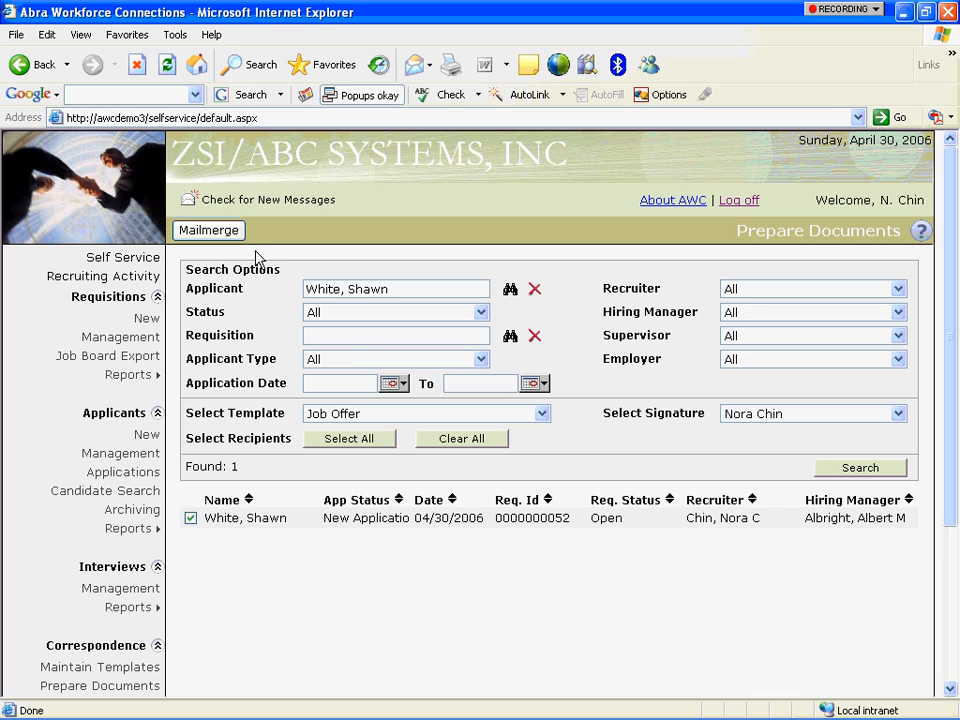
Mail-merge the Job Offer letter for the checked applicant into Word's Form Letters1.
click(195, 232)
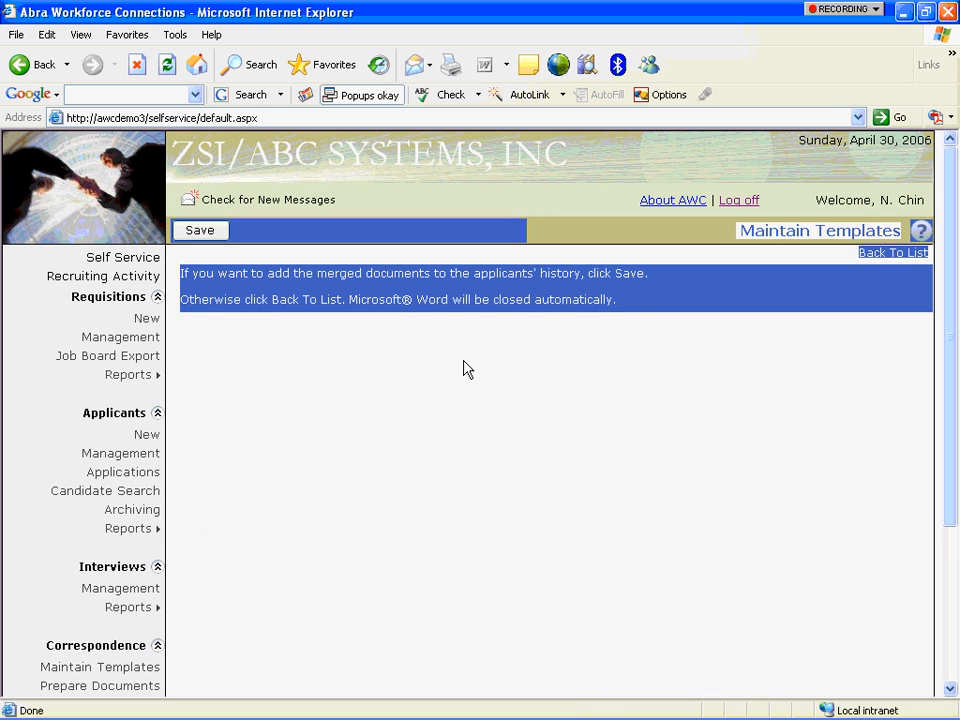
click(464, 370)
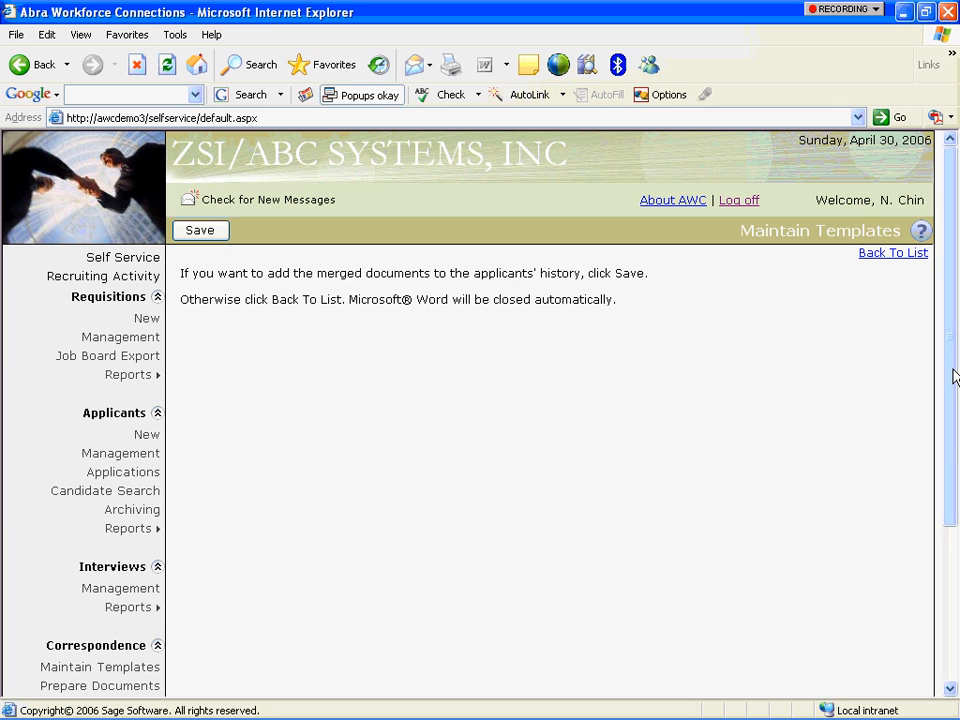
key(alt)
mouse_move(567, 700)
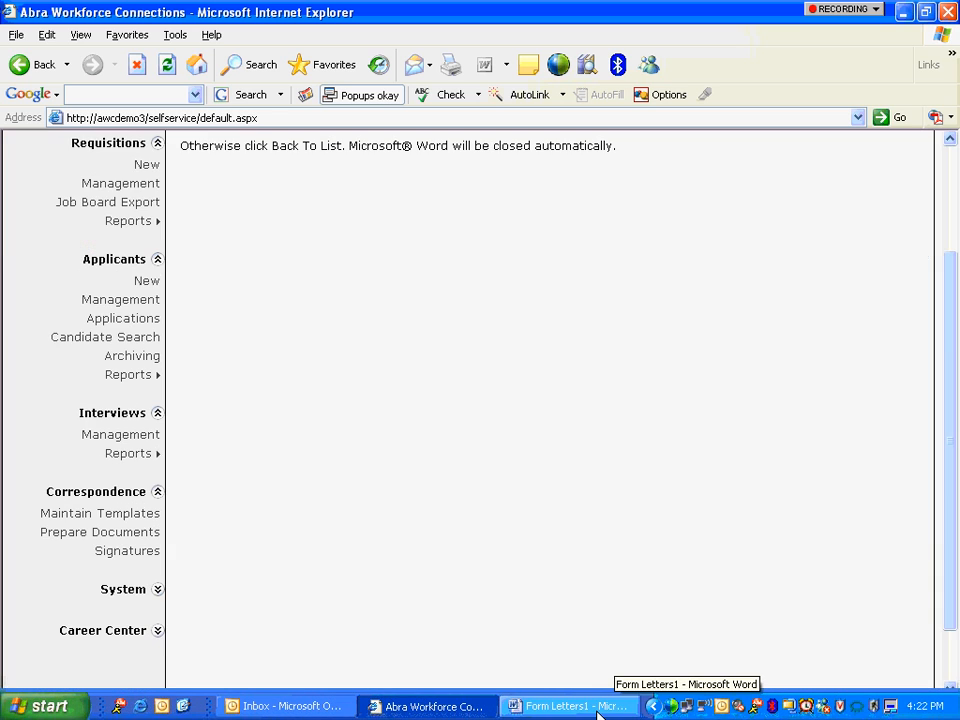
click(598, 708)
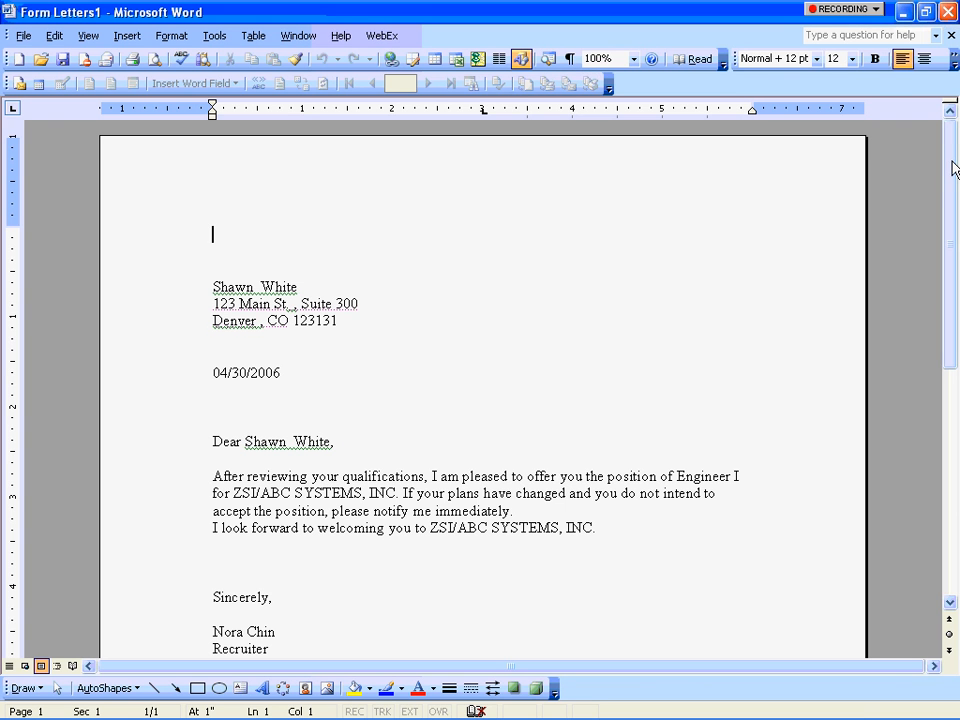
scroll(955, 163, down, 2)
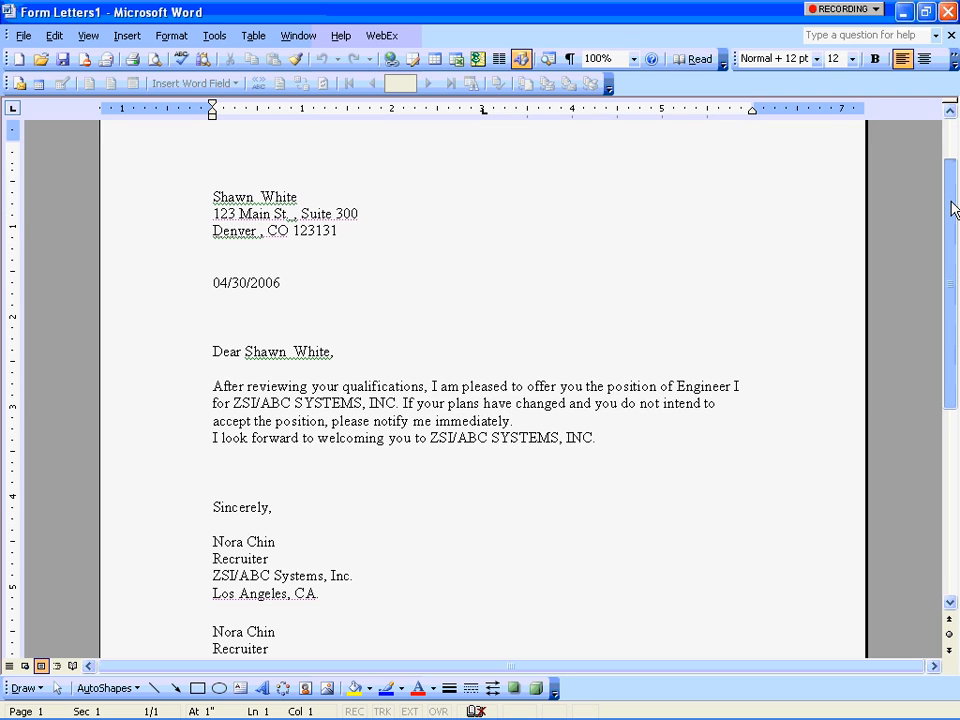
scroll(953, 206, up, 2)
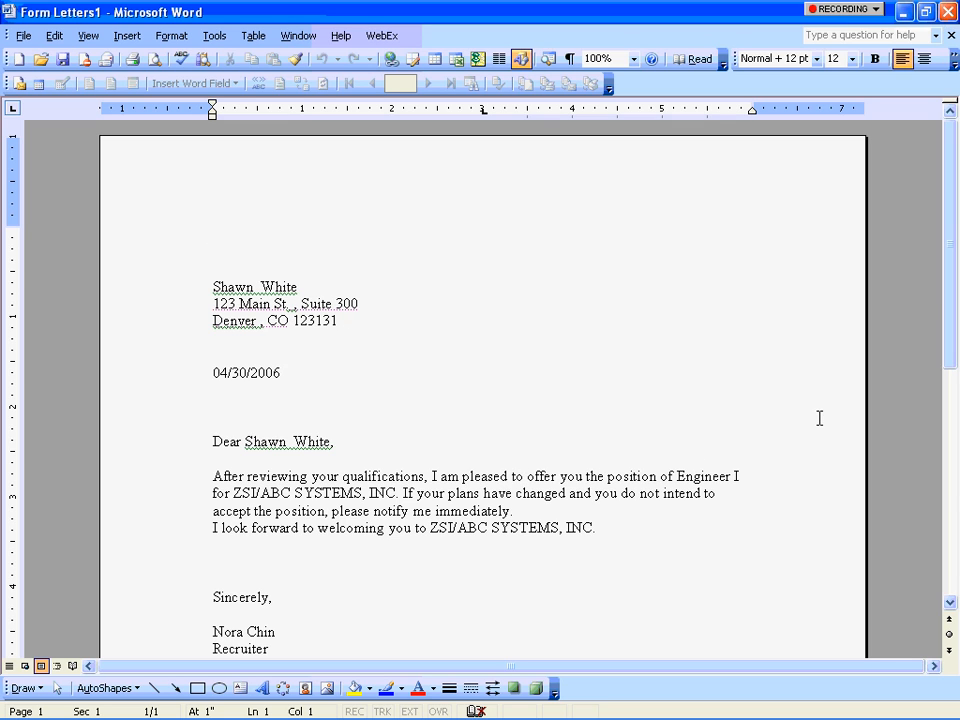
scroll(950, 287, down, 2)
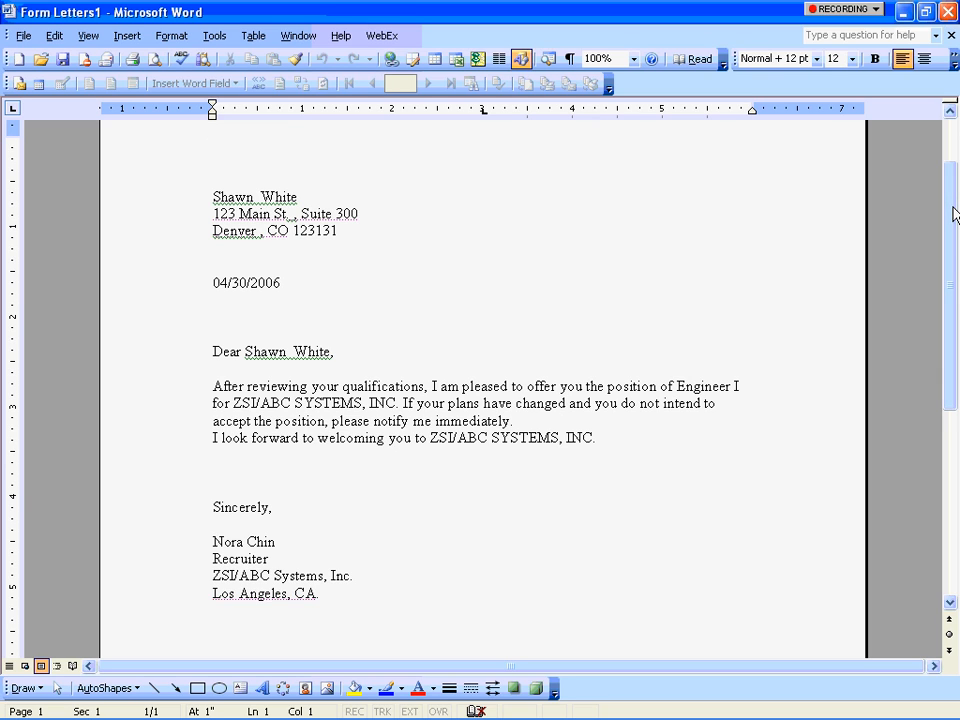
key(alt+Tab)
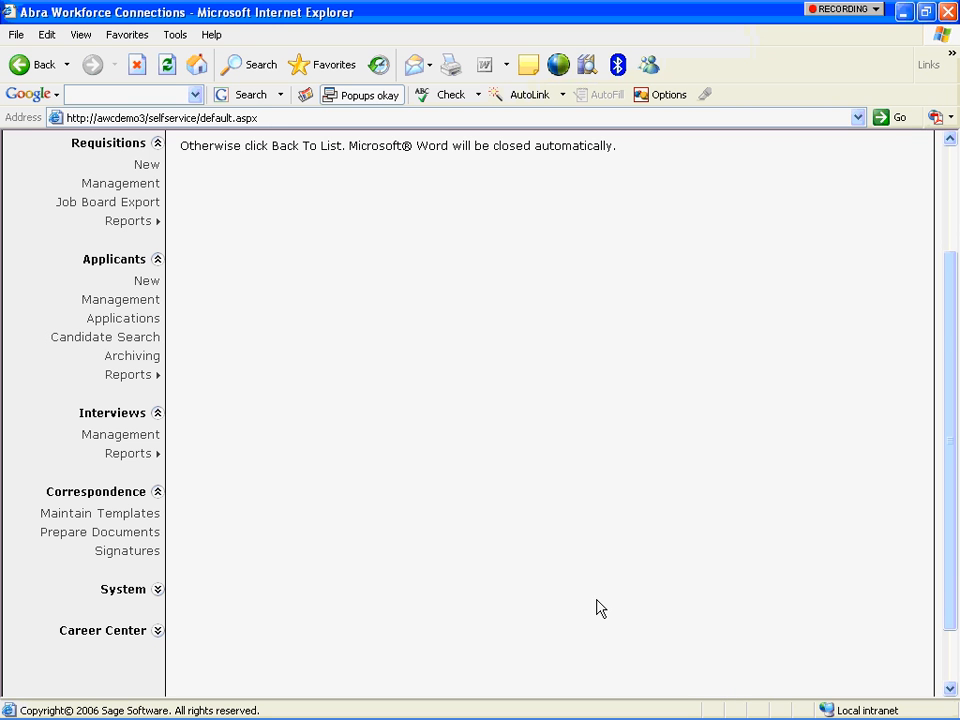
Scroll through the merged Word letter, then switch back to the web application.
drag(951, 298, 283, 448)
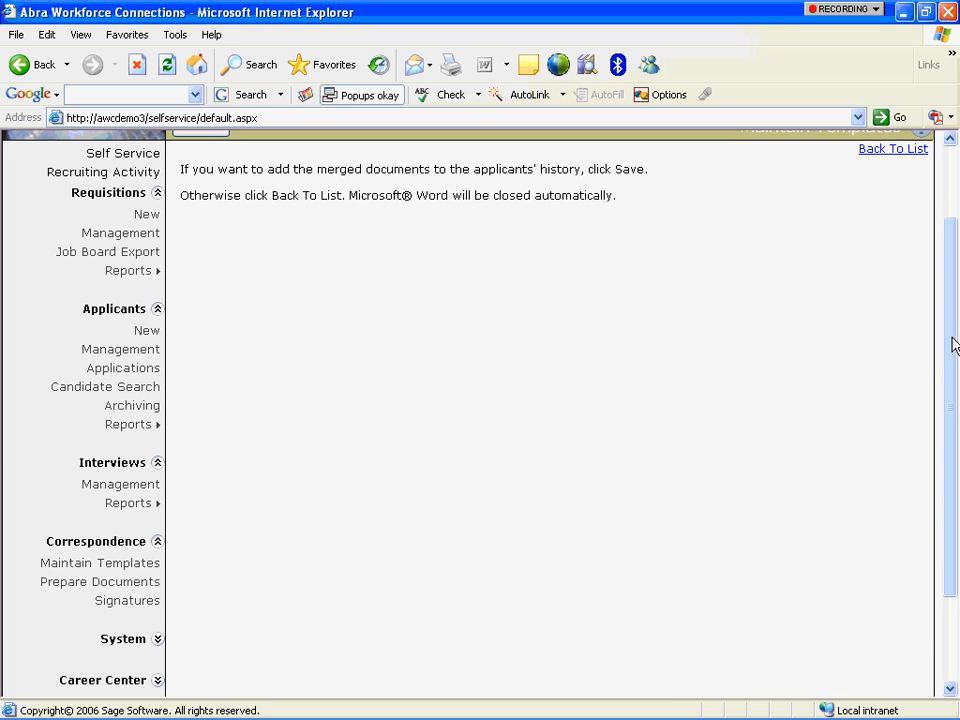
scroll(954, 343, down, 3)
scroll(955, 438, up, 3)
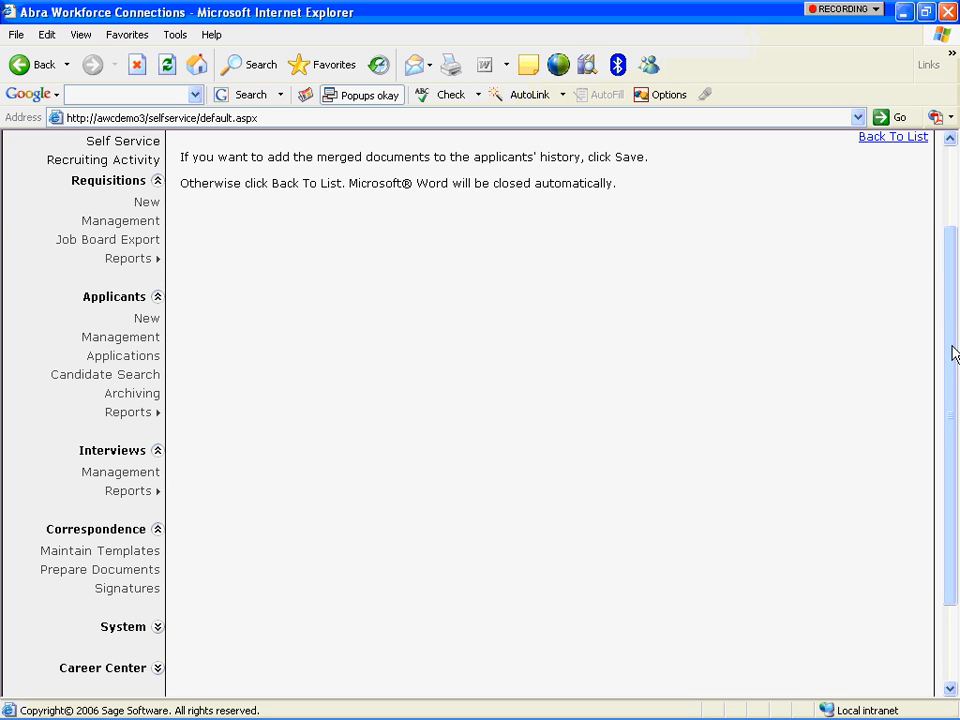
drag(954, 354, 948, 289)
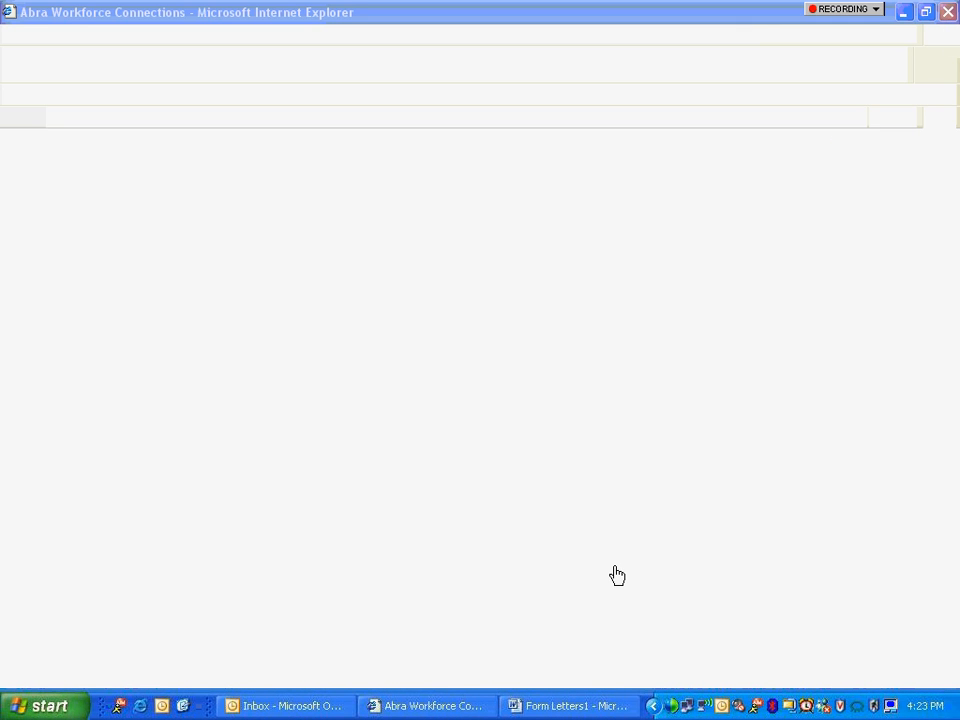
click(549, 713)
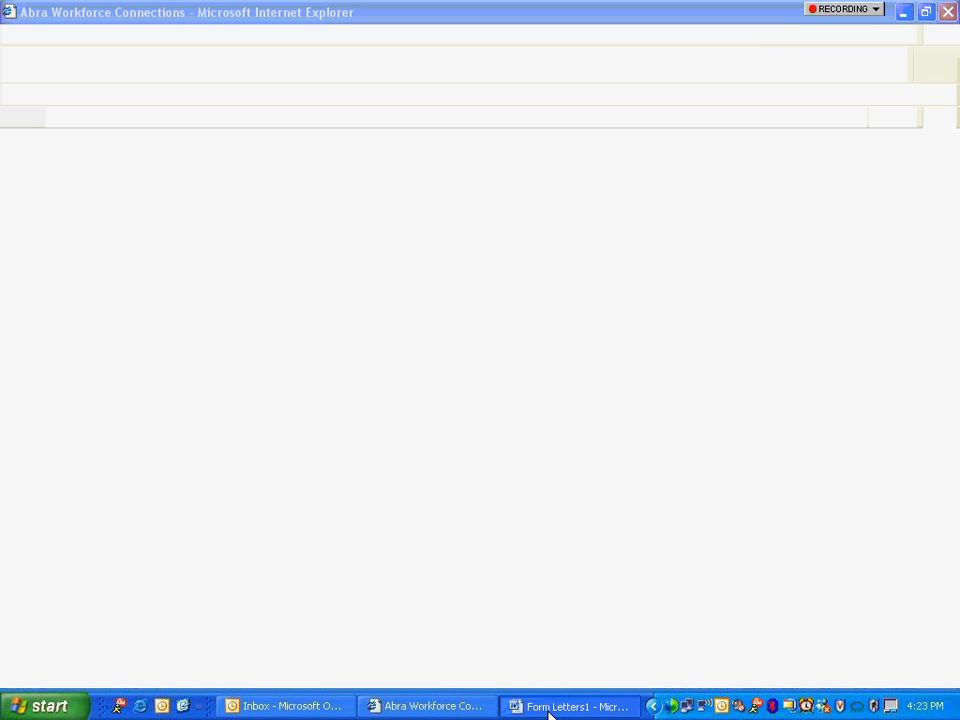
key(alt+Tab)
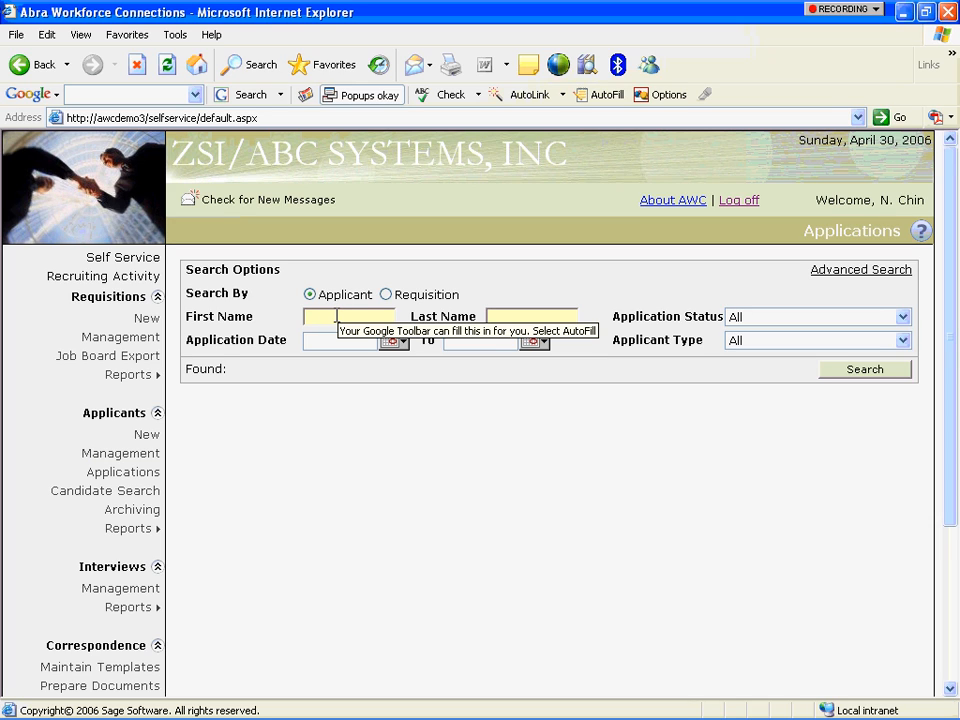
Search applications by the applicant's last name and open their Electrical Engineer application.
text(White)
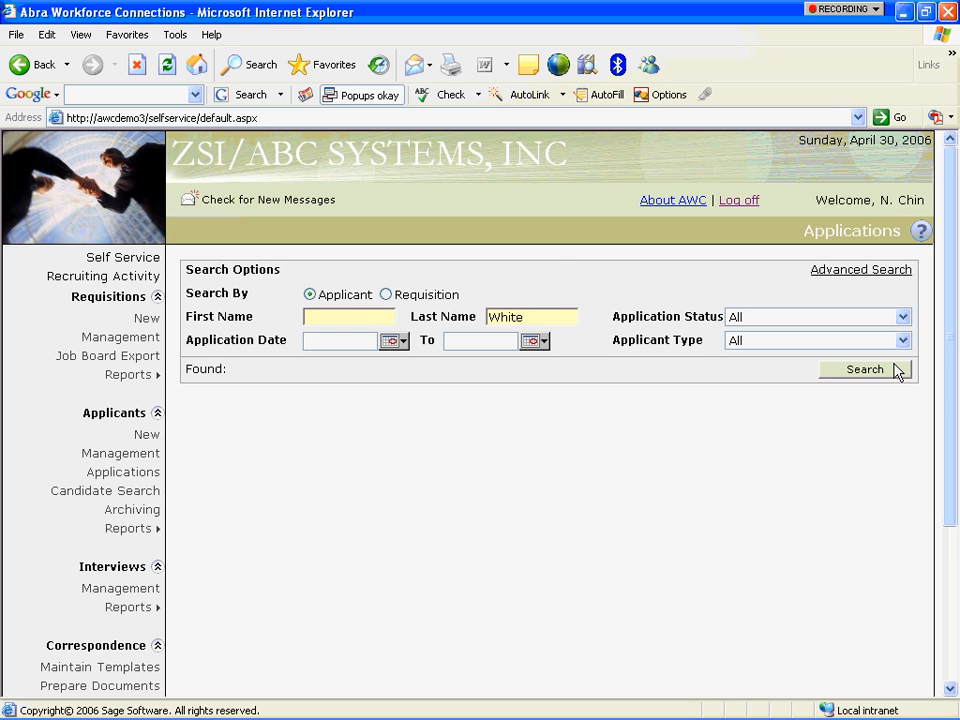
click(866, 376)
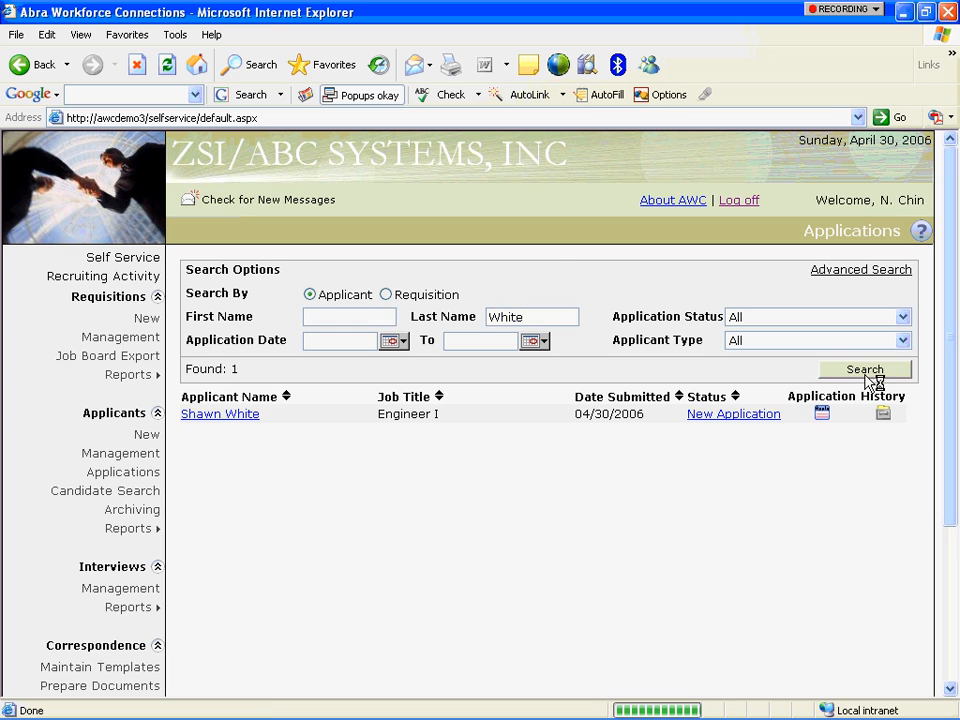
click(736, 414)
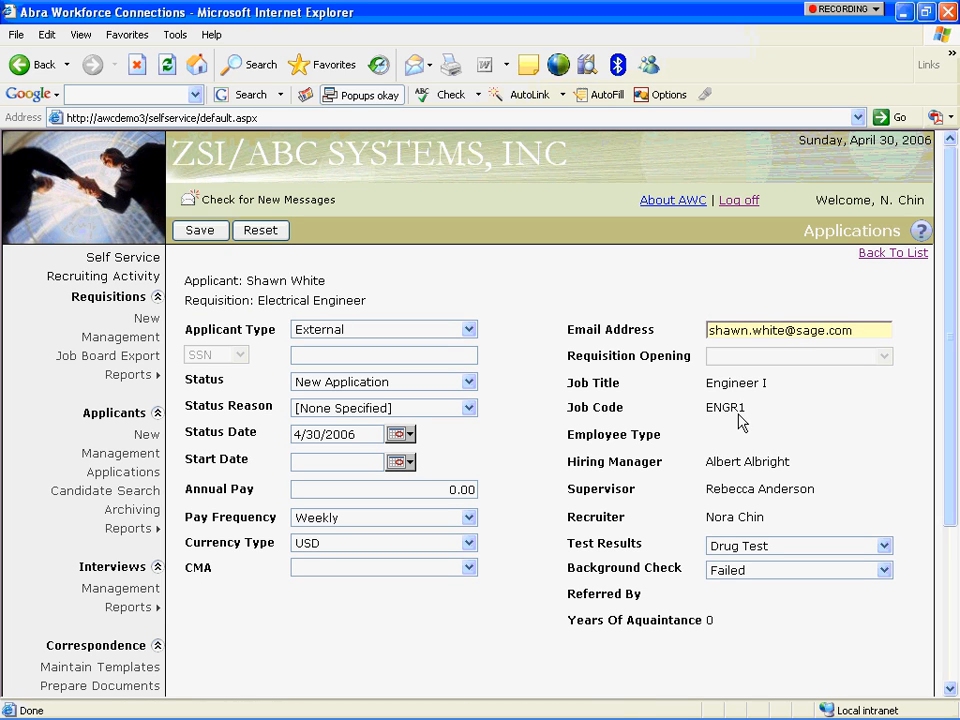
Set status Offer Accepted, start date May 8 2006 and annual pay 52000, then save.
click(468, 383)
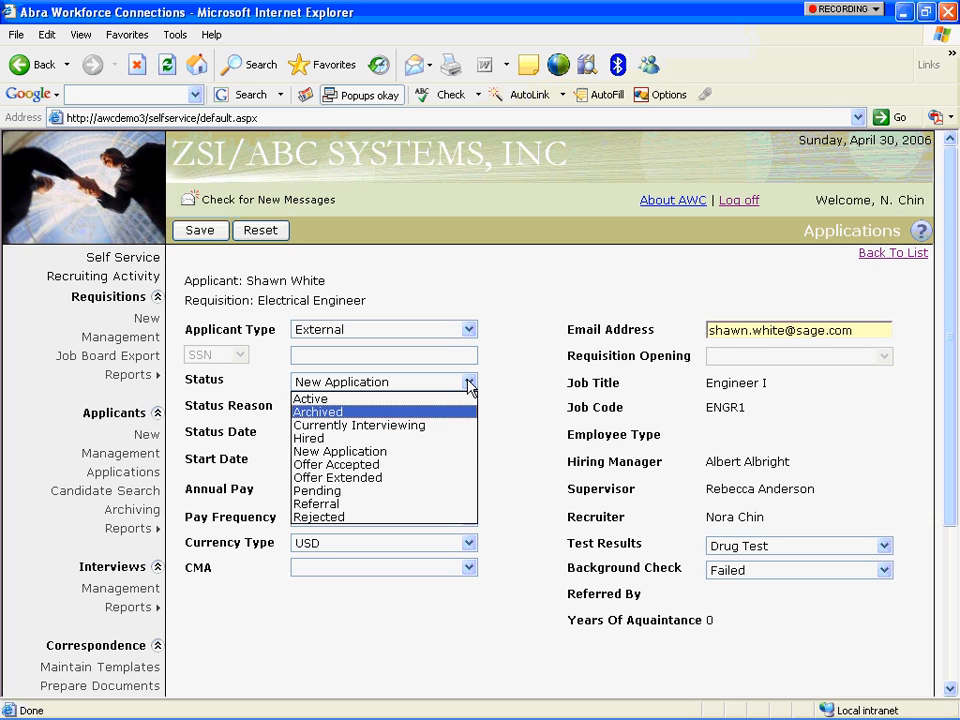
click(446, 465)
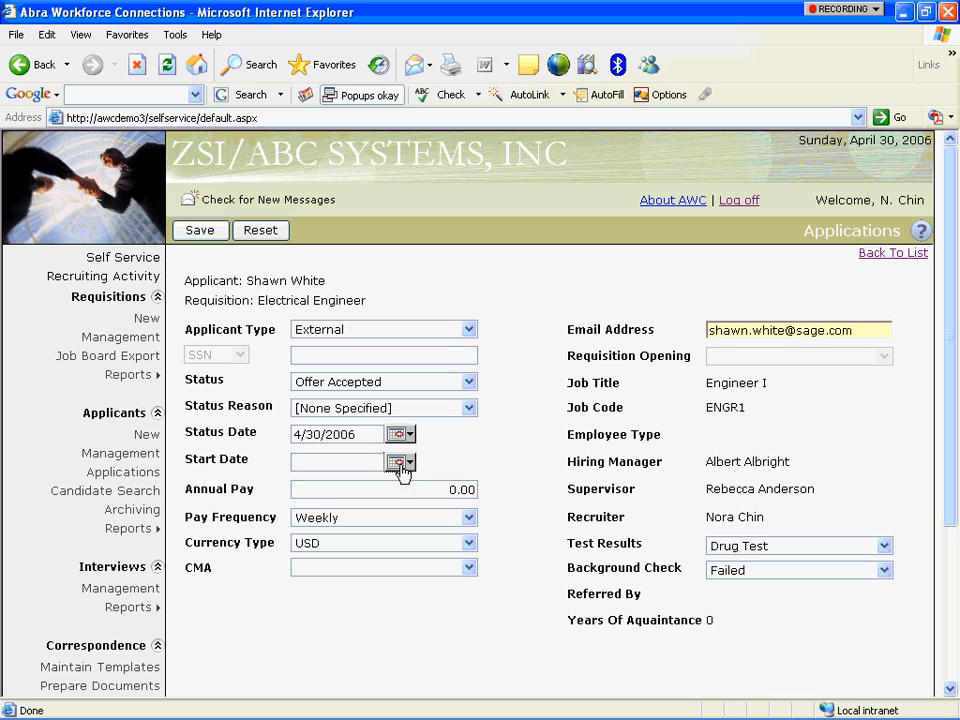
click(399, 464)
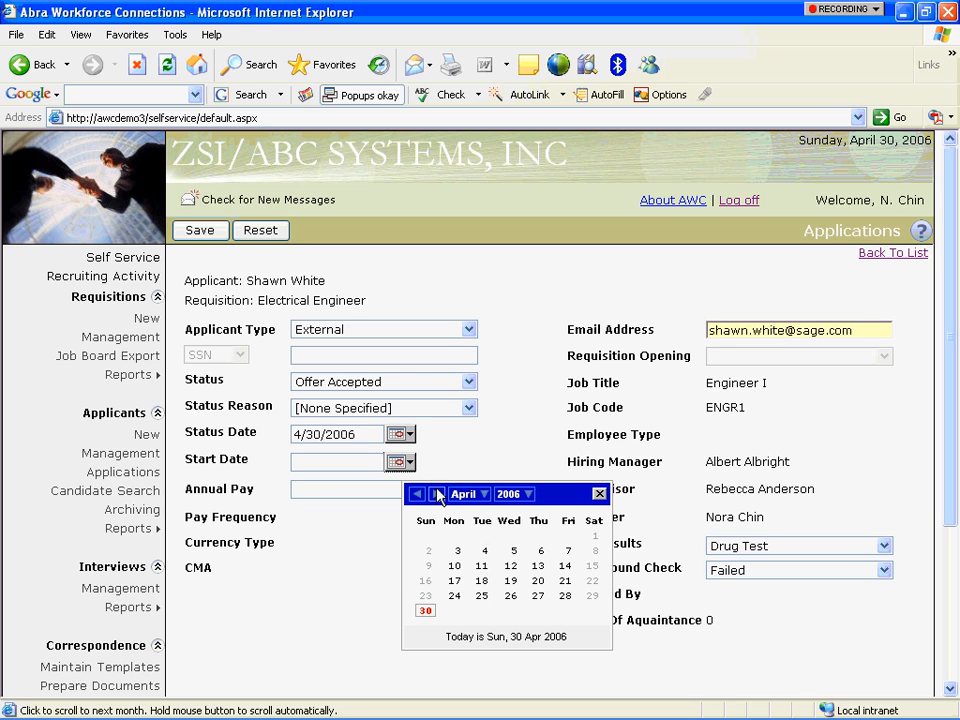
click(437, 494)
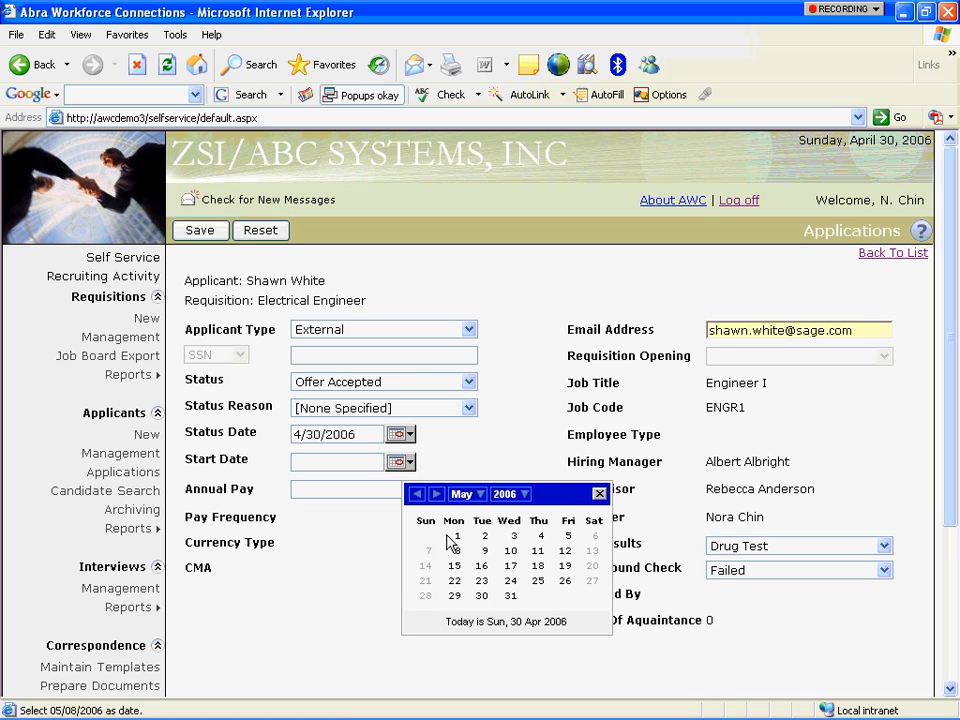
click(457, 551)
click(427, 489)
text(5)
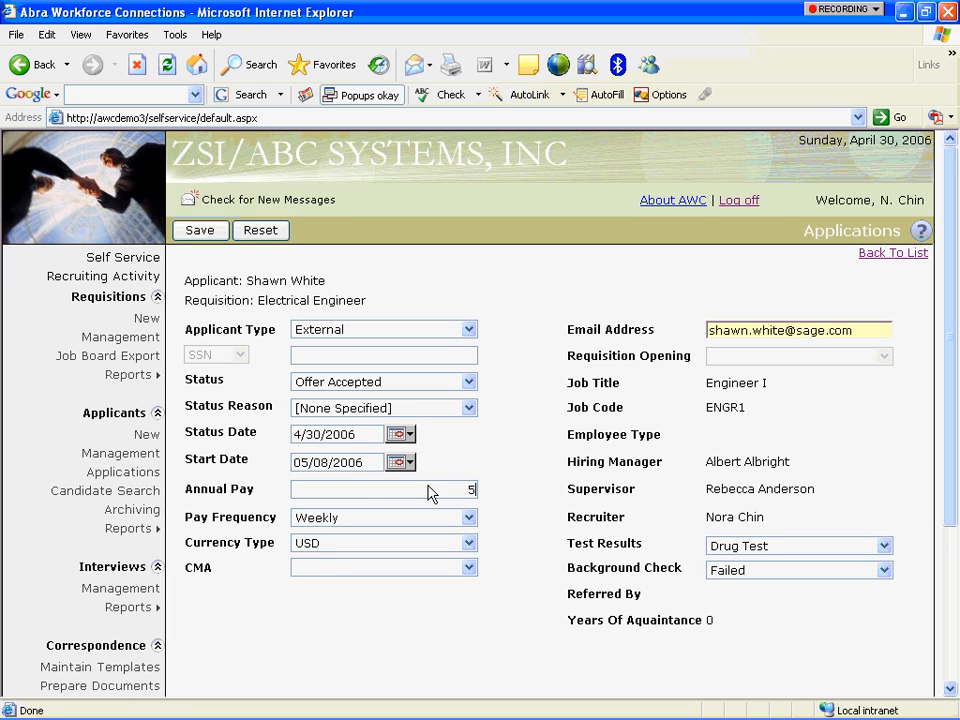
text(2000)
click(200, 231)
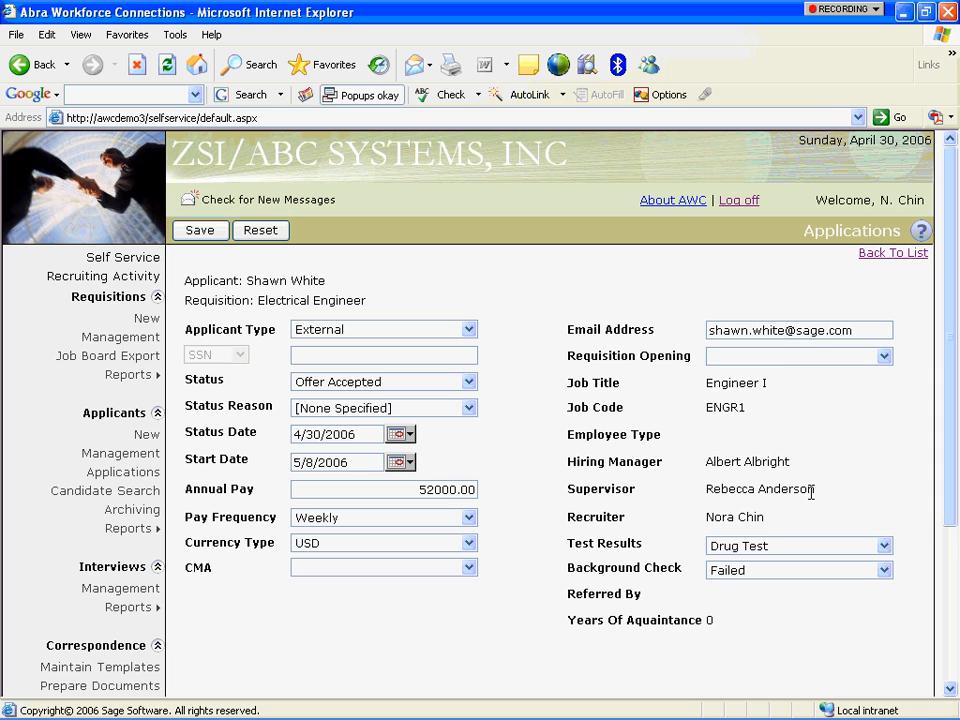
Scroll the saved application to confirm Offer Accepted, 5/8/2006 start and 52000.00 annual pay.
mouse_move(953, 358)
mouse_down()
mouse_move(954, 413)
mouse_move(953, 372)
mouse_up()
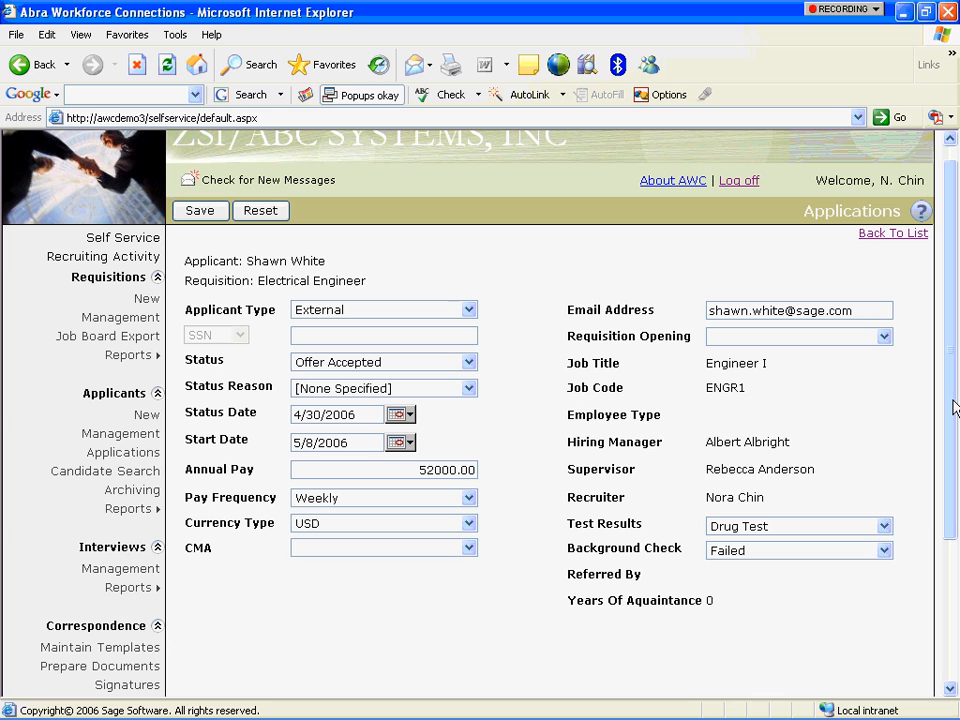
drag(953, 408, 953, 438)
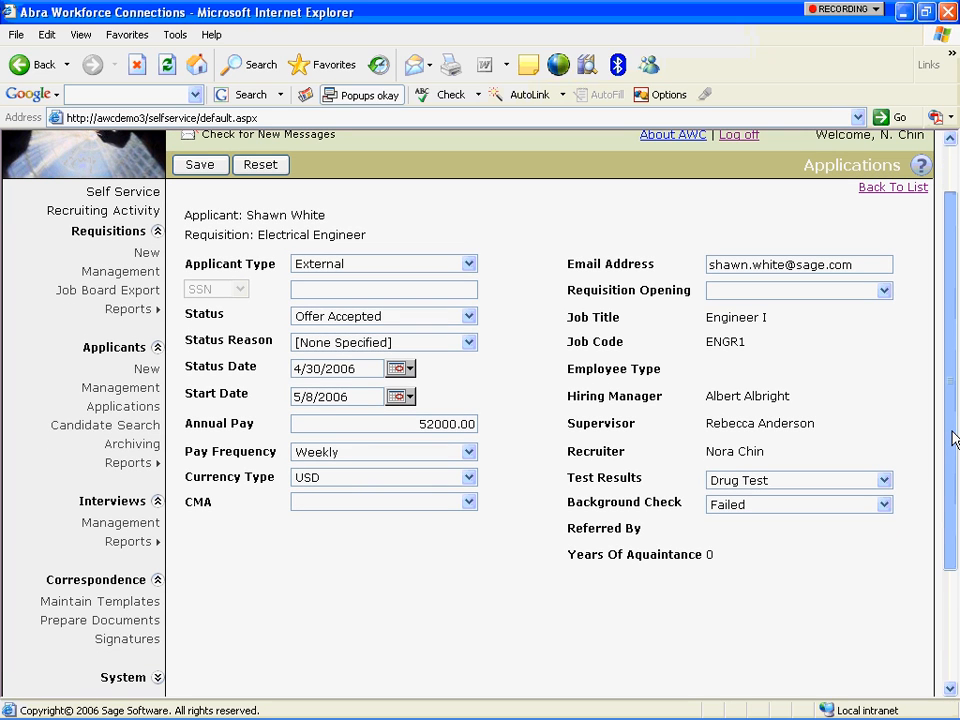
drag(953, 438, 949, 378)
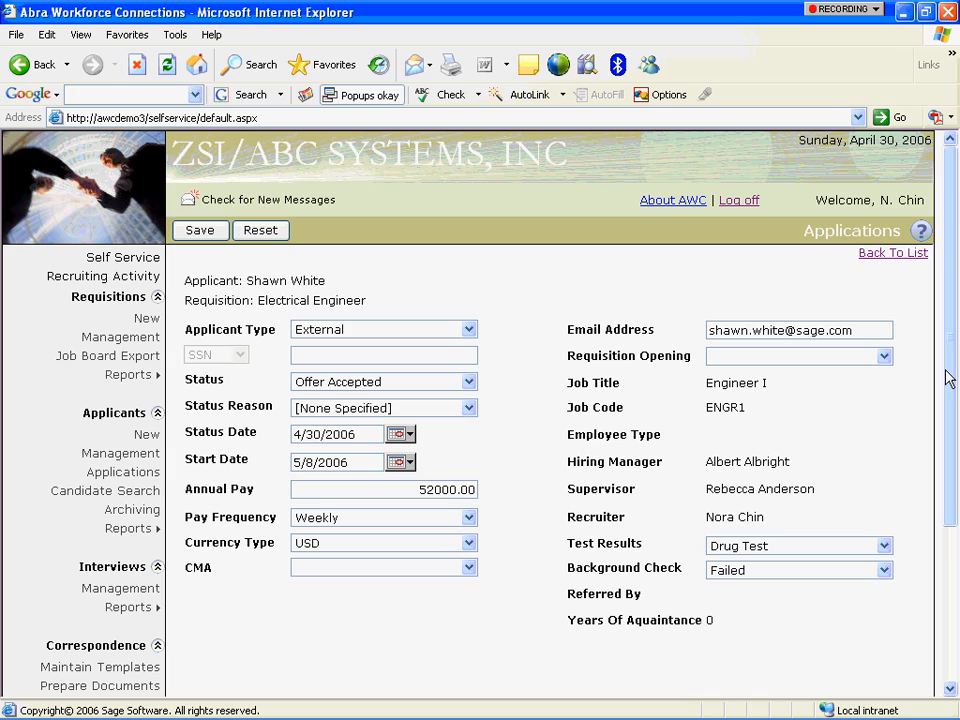